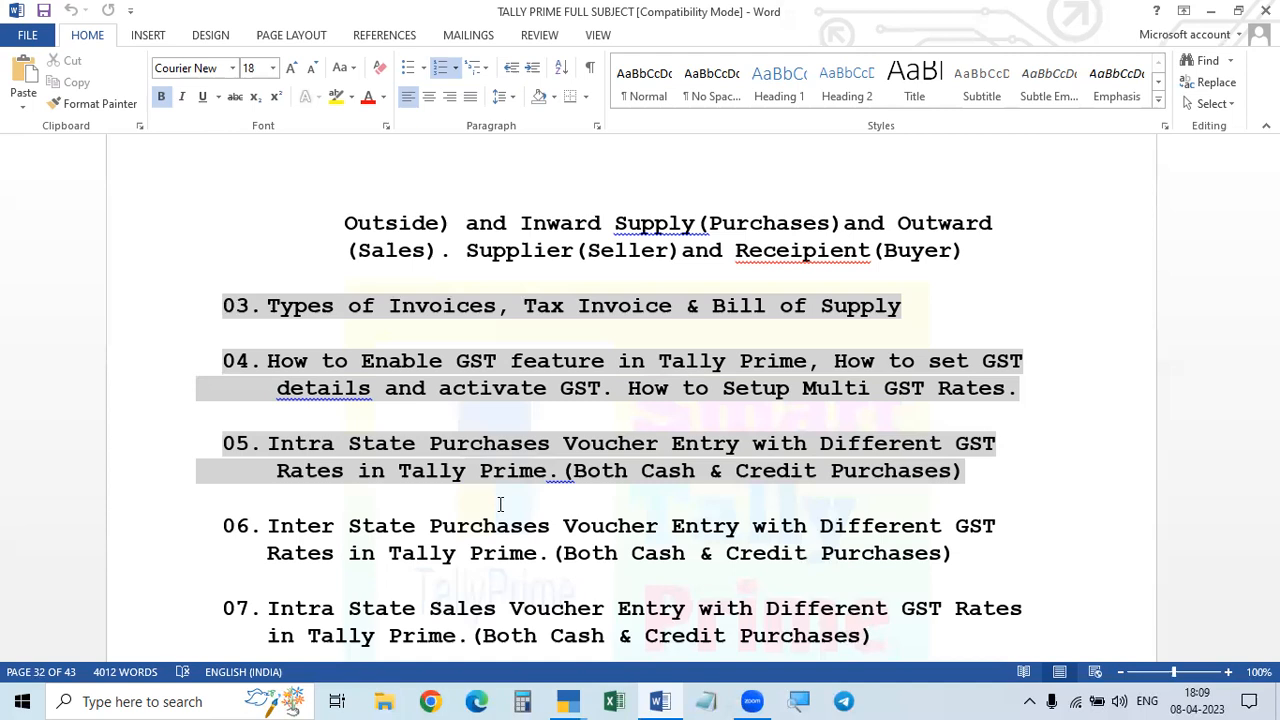
# Step: Highlight the full text of item 06 on inter-state purchases in the light gray used for the items above
pyautogui.scroll(-2, 500, 504)
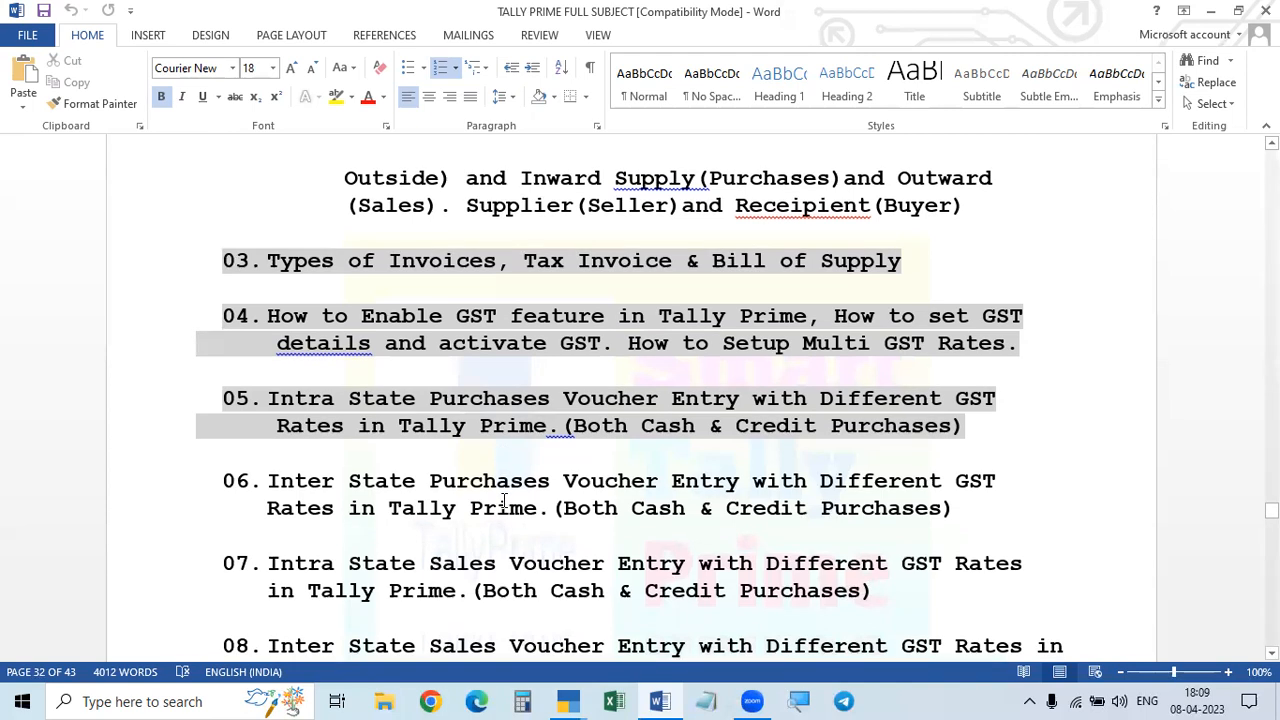
pyautogui.scroll(-1, 508, 504)
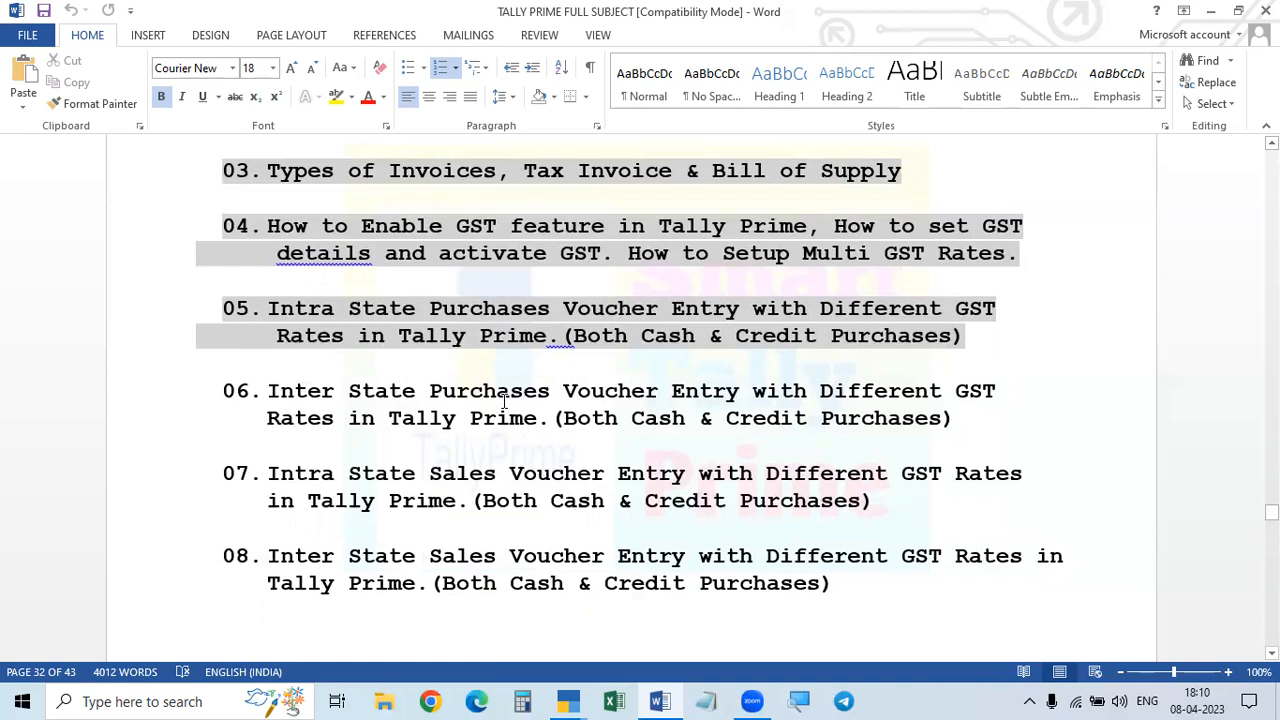
pyautogui.scroll(1, 1047, 393)
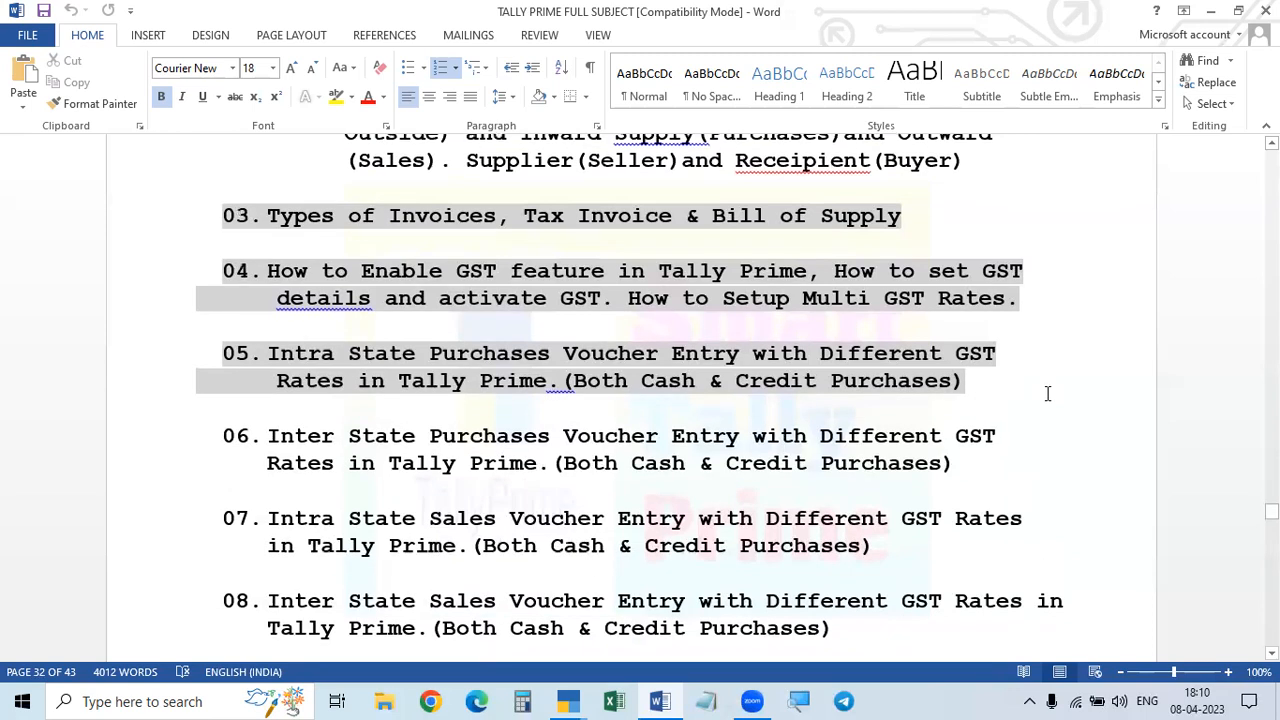
pyautogui.moveTo(266, 438); pyautogui.dragTo(995, 463)
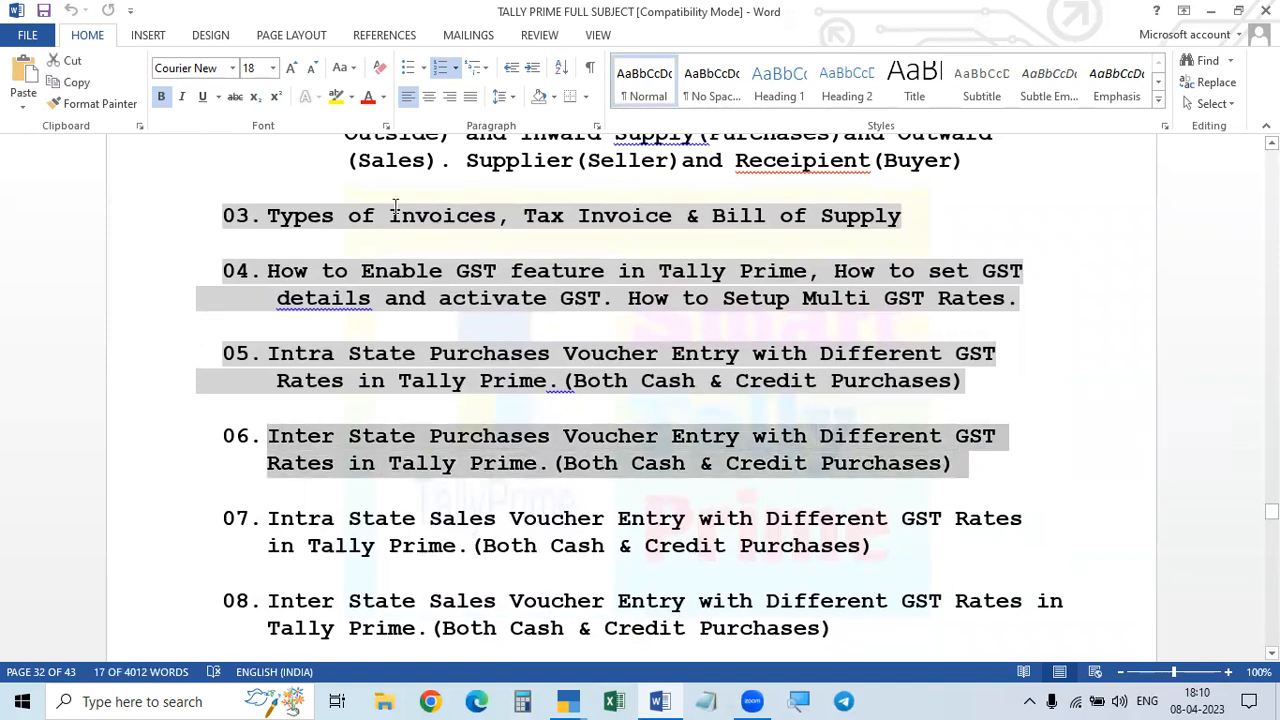
pyautogui.click(351, 97)
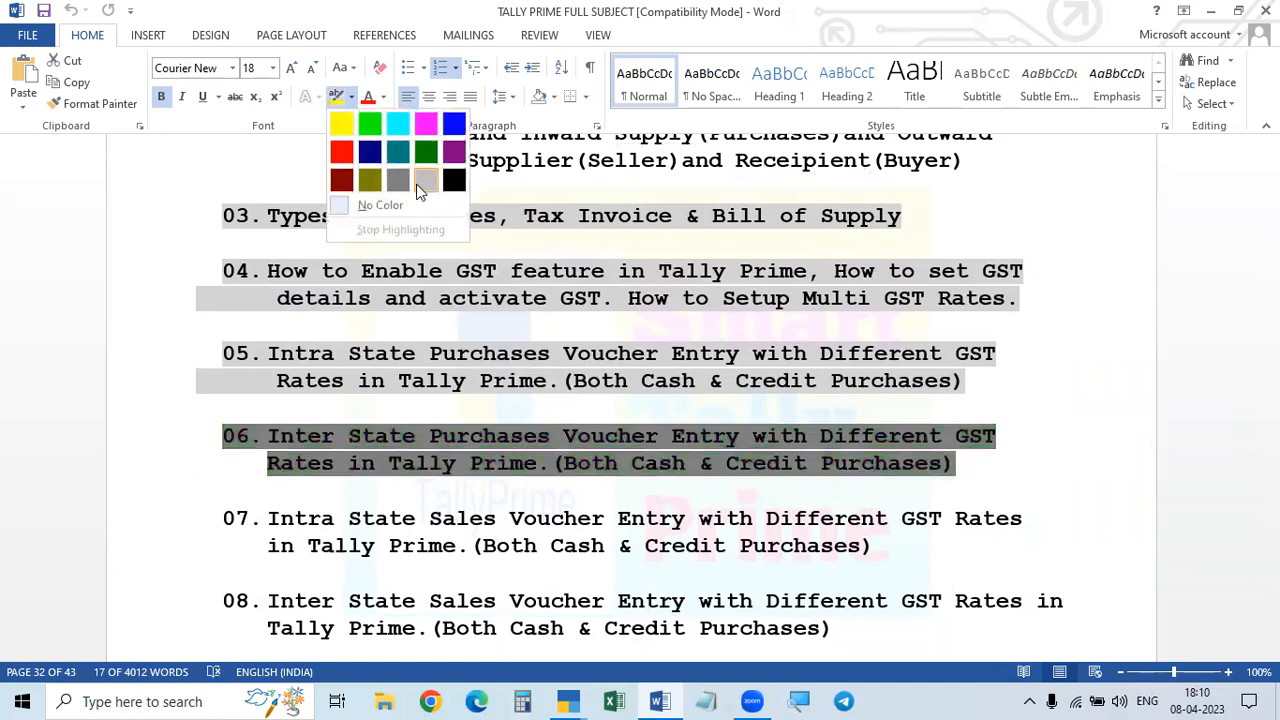
pyautogui.click(420, 180)
pyautogui.click(1150, 490)
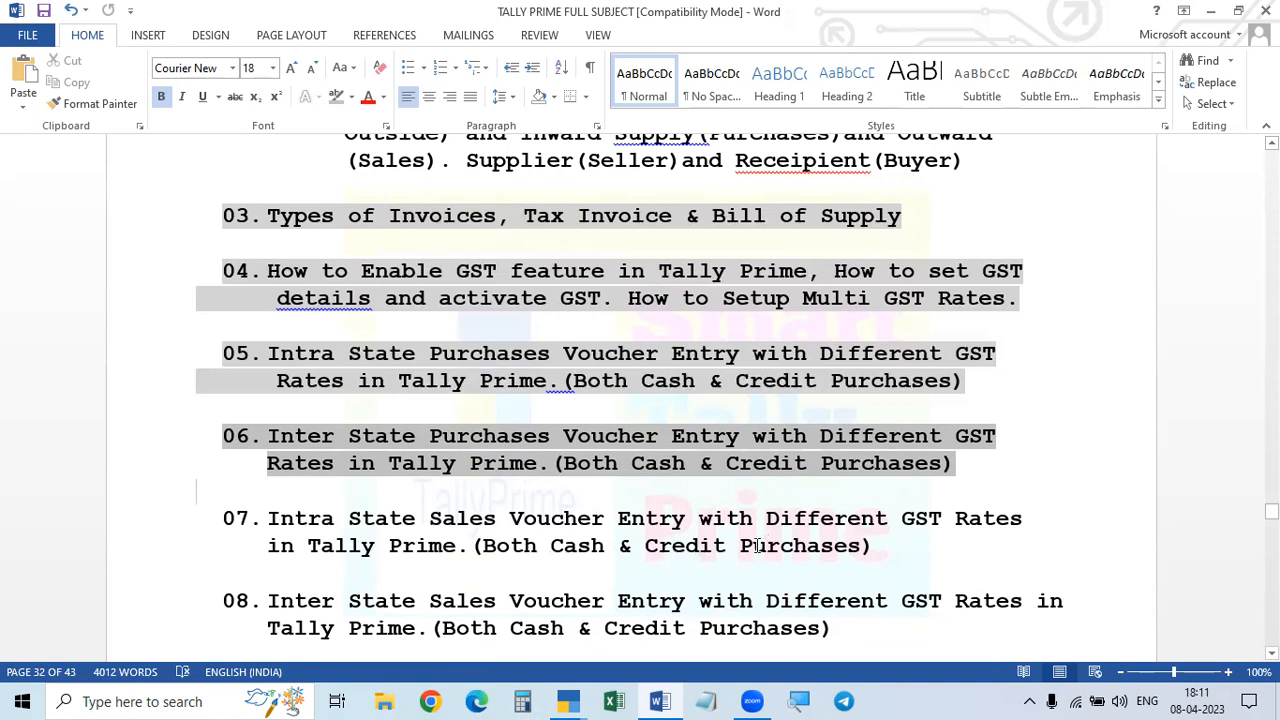
# Step: Replace the word Purchases with Sales in the closing parentheses of item 07
pyautogui.moveTo(744, 543); pyautogui.dragTo(860, 565)
pyautogui.write('sA')
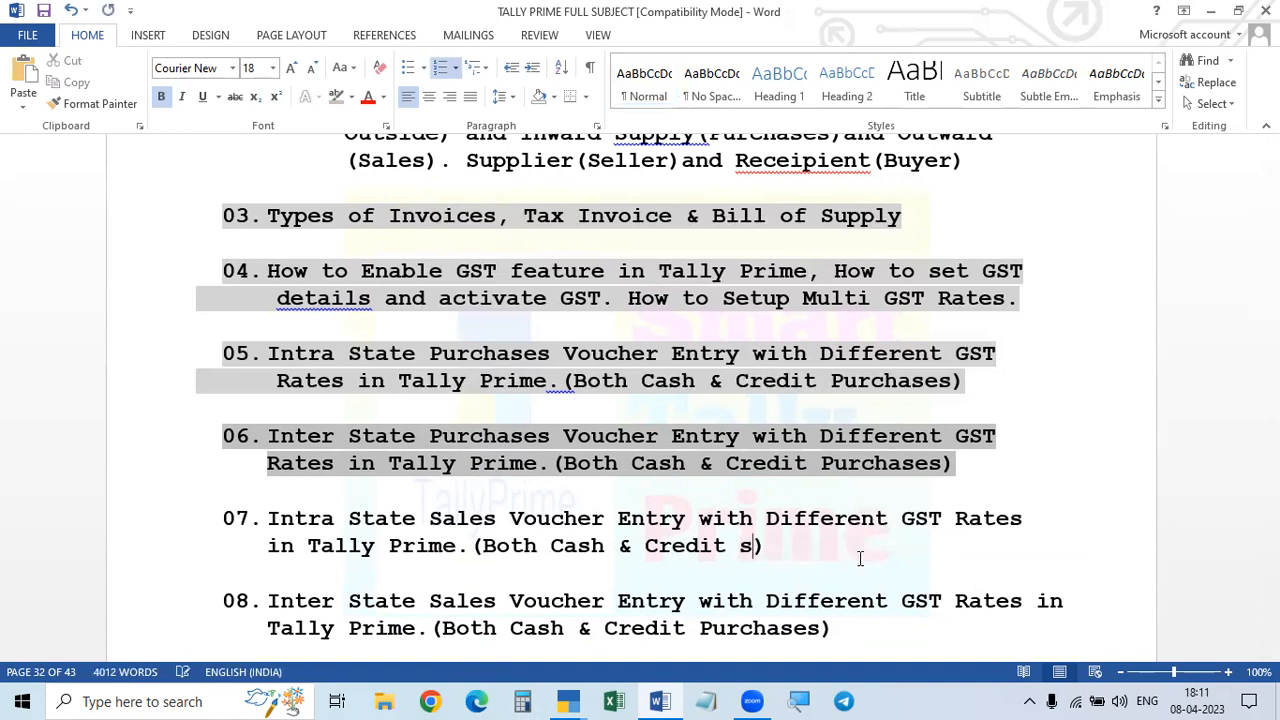
pyautogui.write('LE')
pyautogui.press('BackSpace')
pyautogui.press('BackSpace')
pyautogui.press('BackSpace')
pyautogui.press('BackSpace')
pyautogui.press('Delete')
pyautogui.write('Sales)')
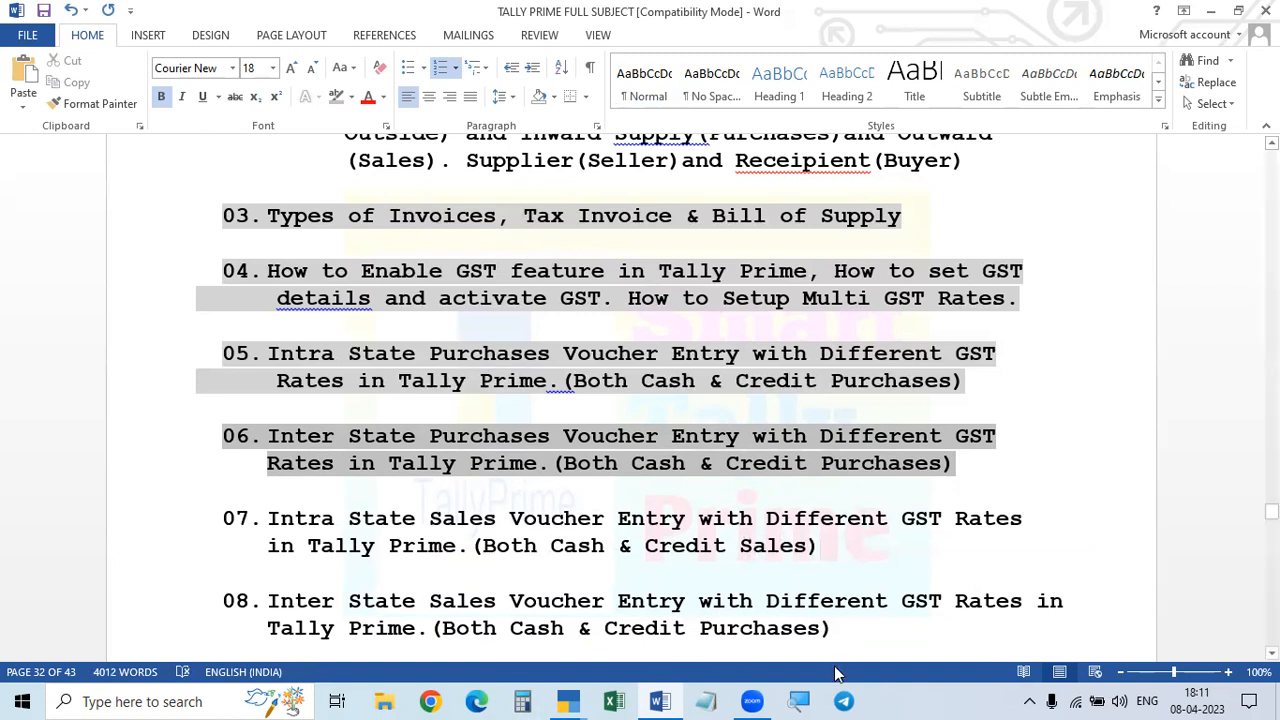
pyautogui.click(821, 628)
pyautogui.press('BackSpace')
pyautogui.press('BackSpace')
pyautogui.press('BackSpace')
pyautogui.press('BackSpace')
pyautogui.press('BackSpace')
pyautogui.press('BackSpace')
pyautogui.press('BackSpace')
pyautogui.press('BackSpace')
pyautogui.press('BackSpace')
pyautogui.press('BackSpace')
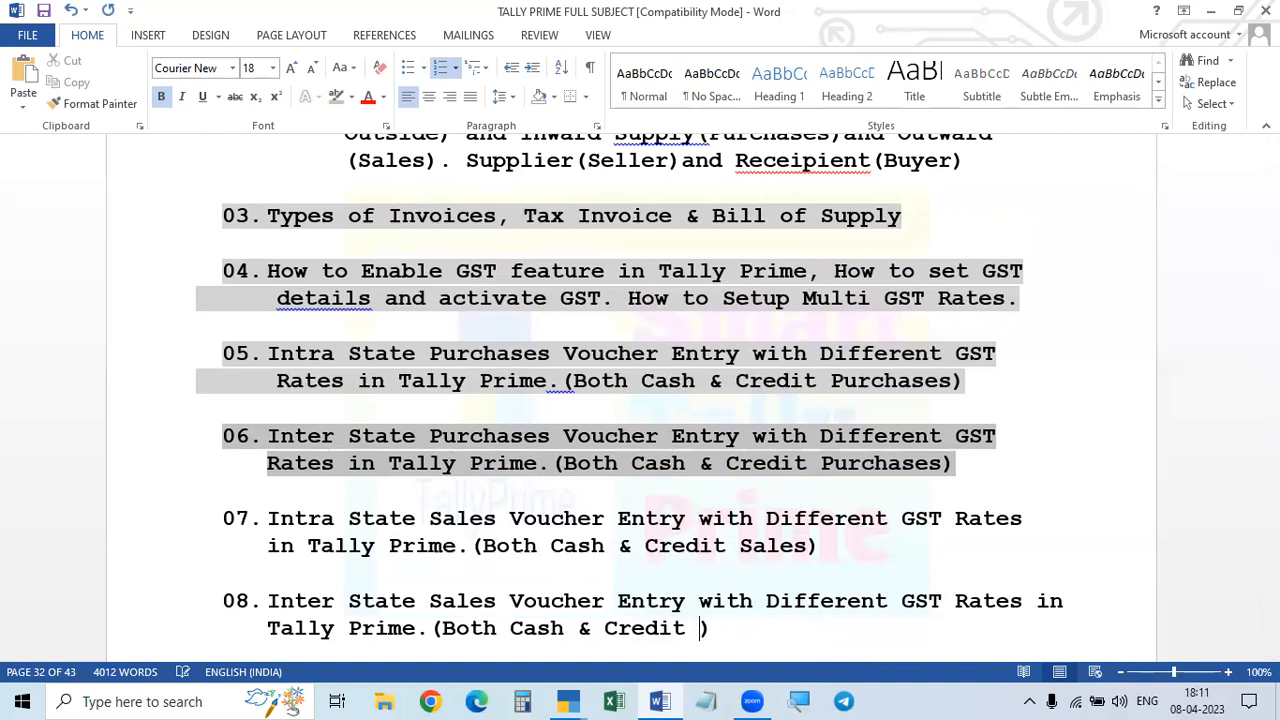
pyautogui.write('Purchases')
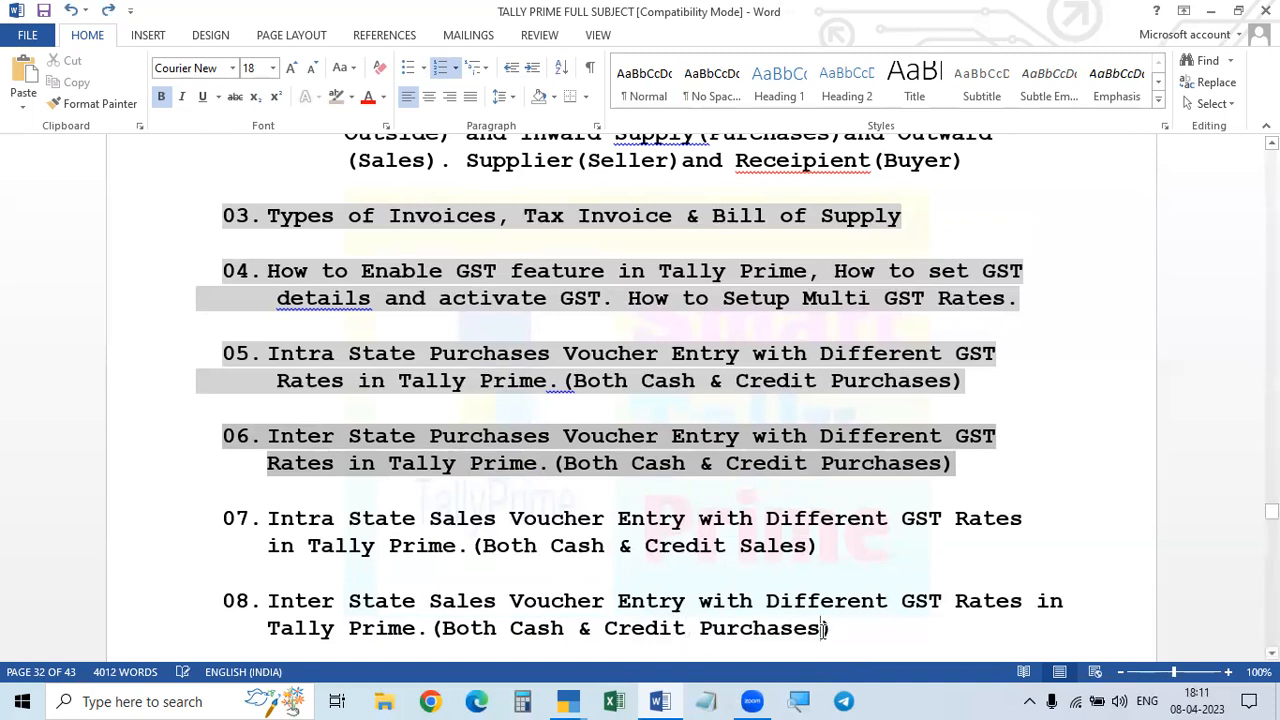
# Step: Insert "Sales)" after Purchases in the closing parentheses of item 08 and save the document
pyautogui.press('BackSpace')
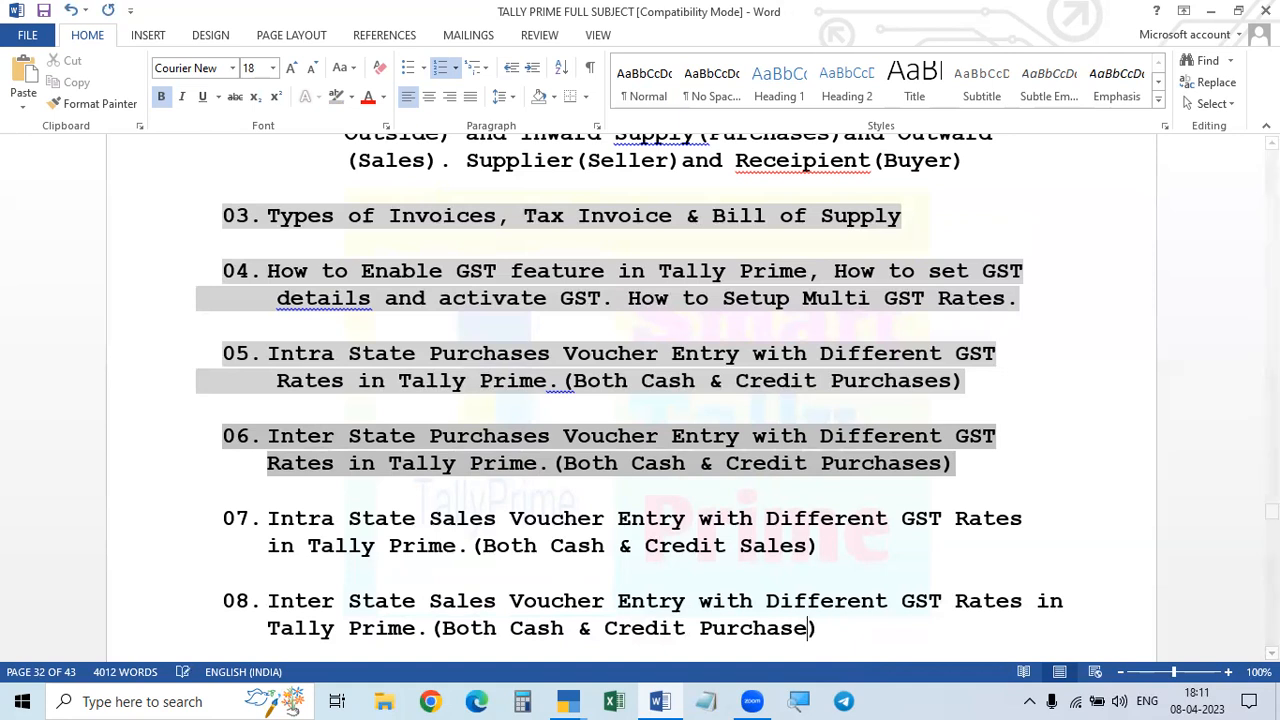
pyautogui.write('S s')
pyautogui.press('BackSpace')
pyautogui.press('BackSpace')
pyautogui.press('BackSpace')
pyautogui.write('s')
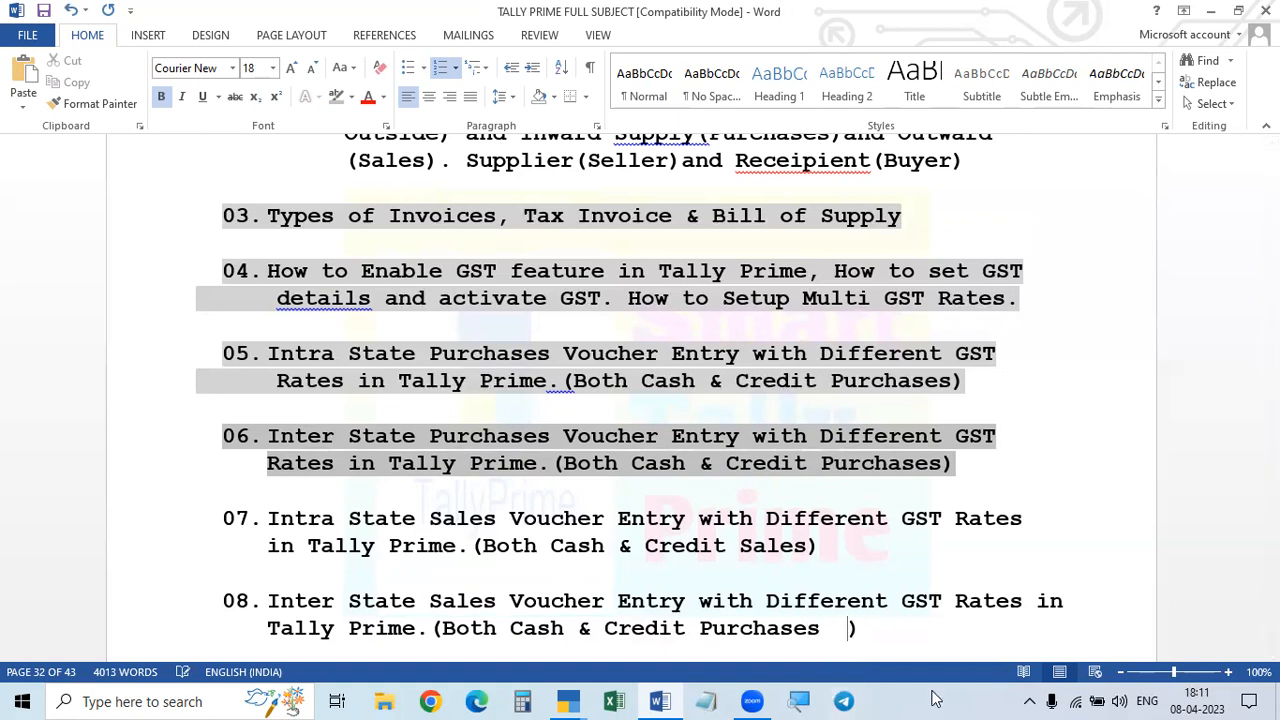
pyautogui.write(' Sa;es')
pyautogui.press('BackSpace')
pyautogui.press('BackSpace')
pyautogui.press('BackSpace')
pyautogui.press('BackSpace')
pyautogui.write('ales)')
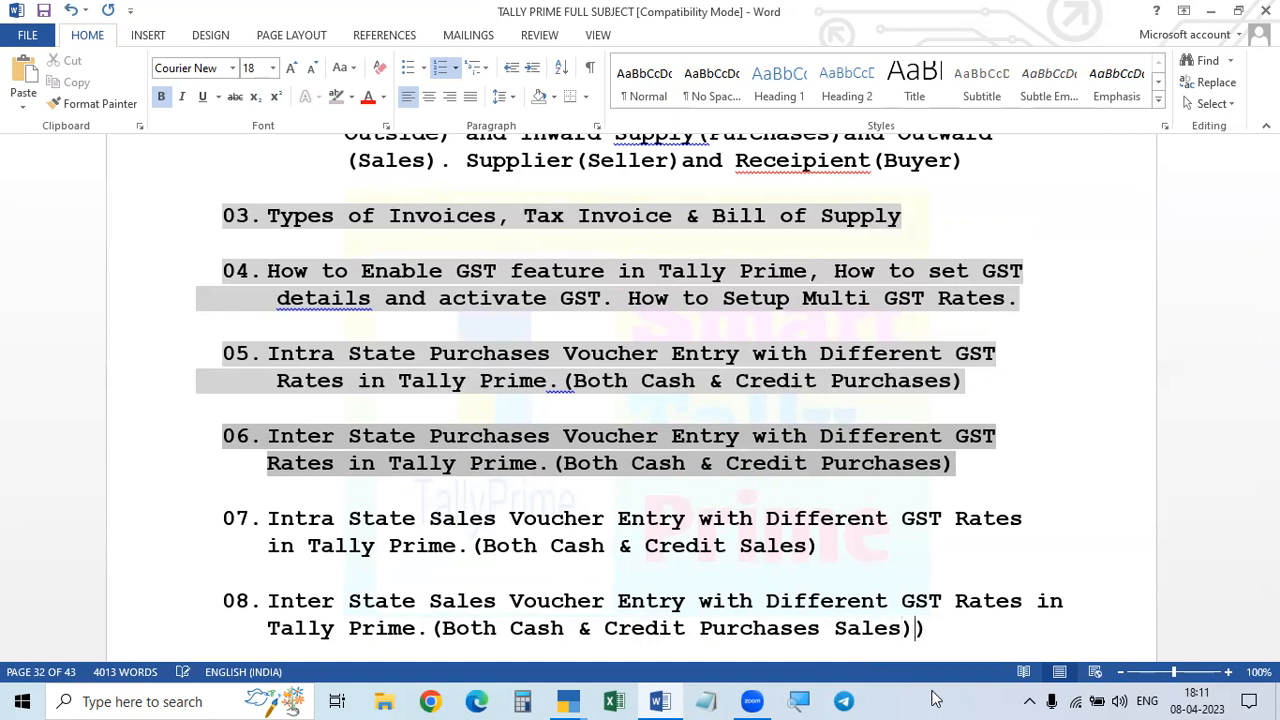
pyautogui.hotkey('ctrl', 's')
# Step: Switch to TallyPrime and open the Sales ledger of GST Activation Co., for alteration
pyautogui.moveTo(659, 699)
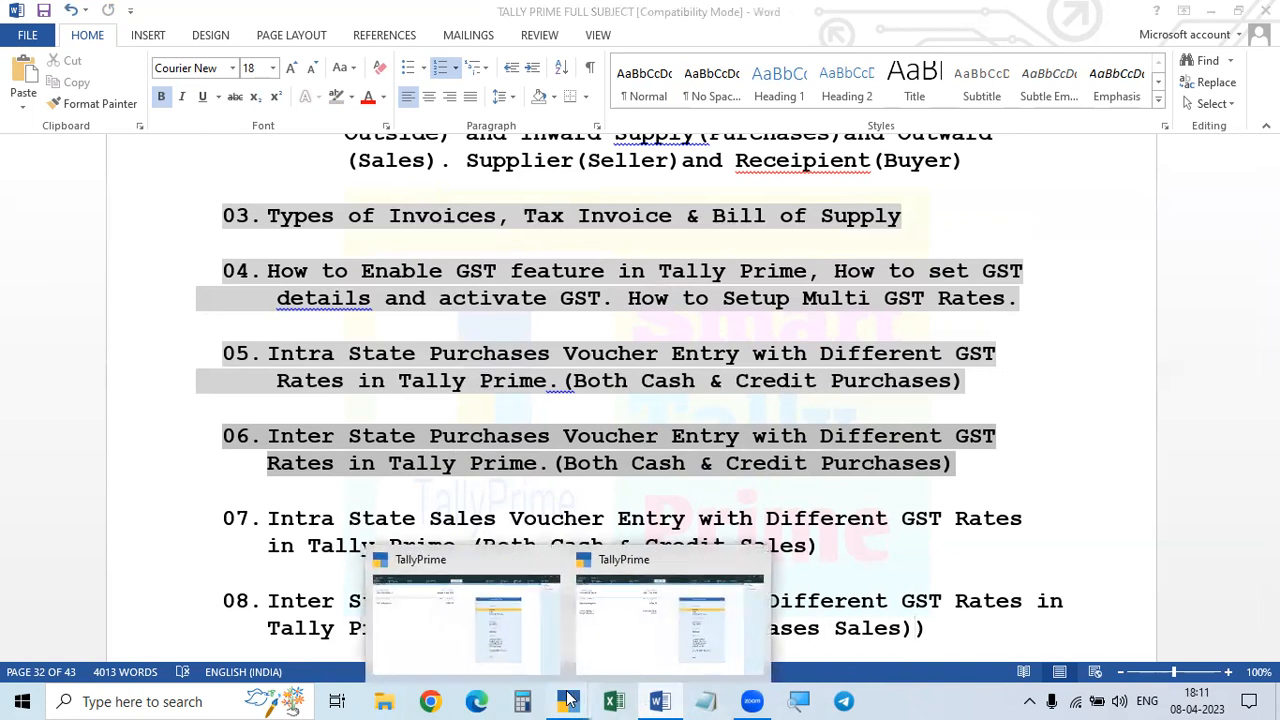
pyautogui.click(519, 641)
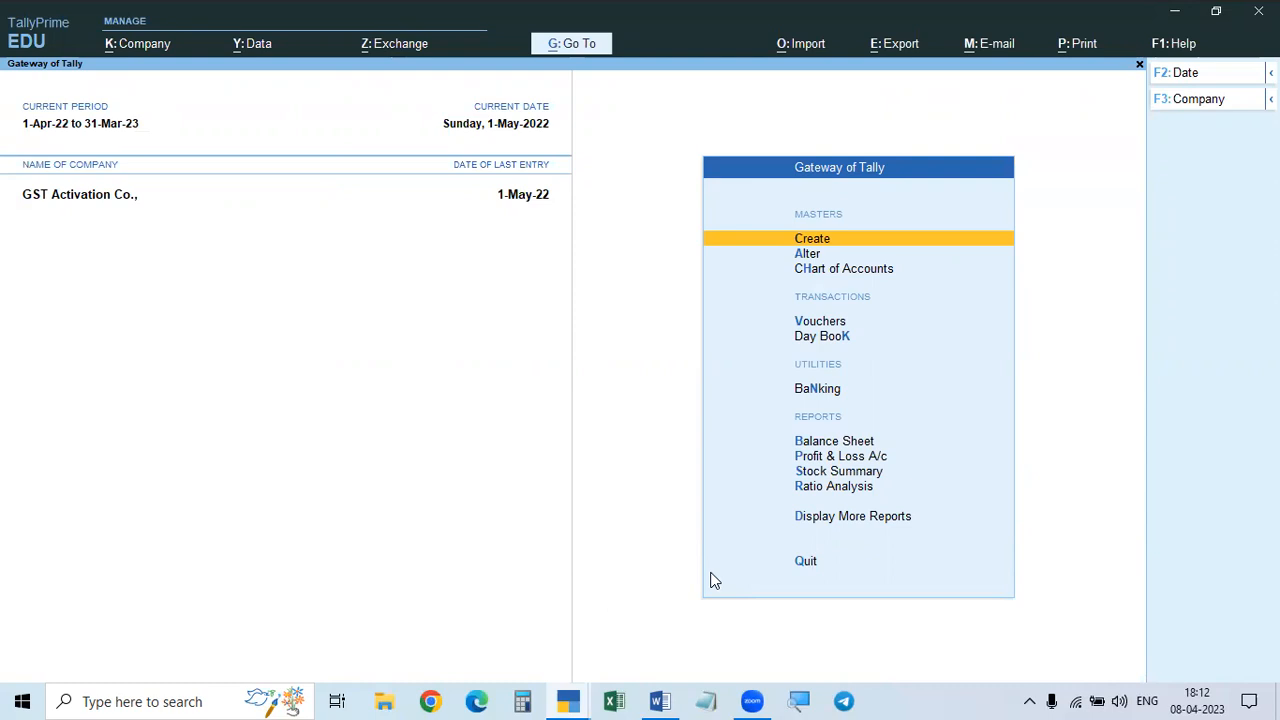
pyautogui.click(810, 256)
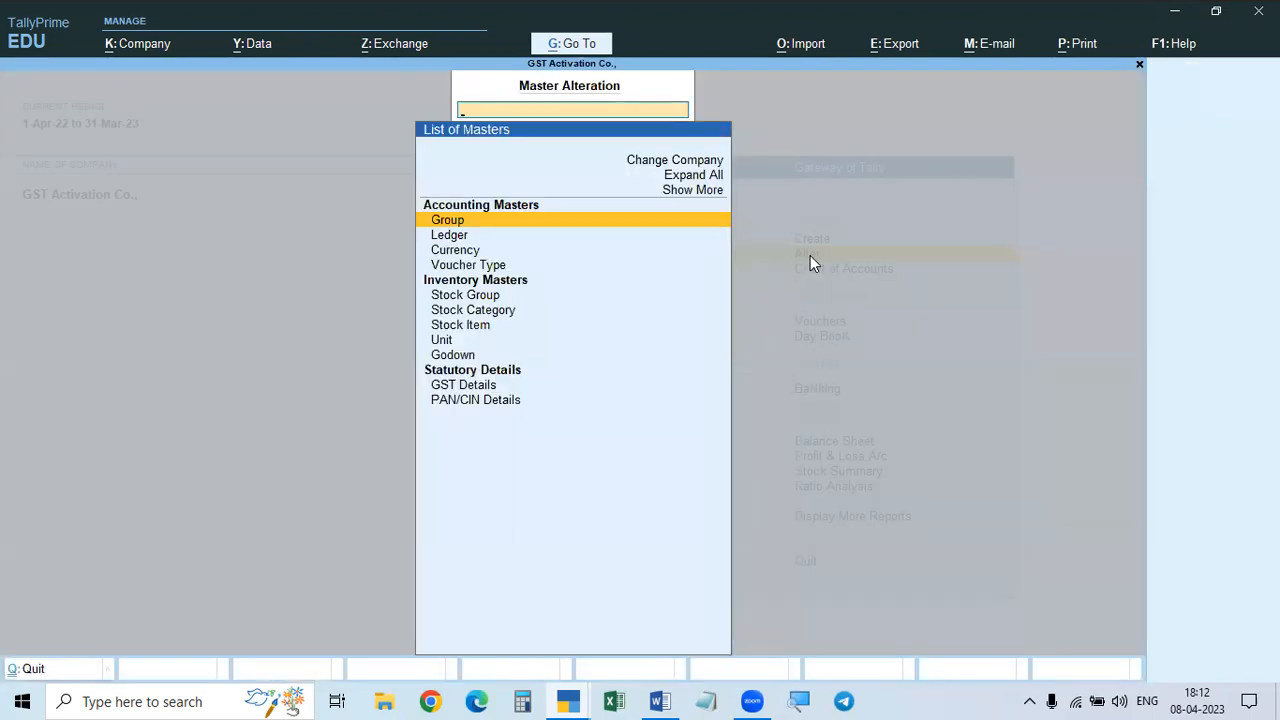
pyautogui.press('Down')
pyautogui.press('Return')
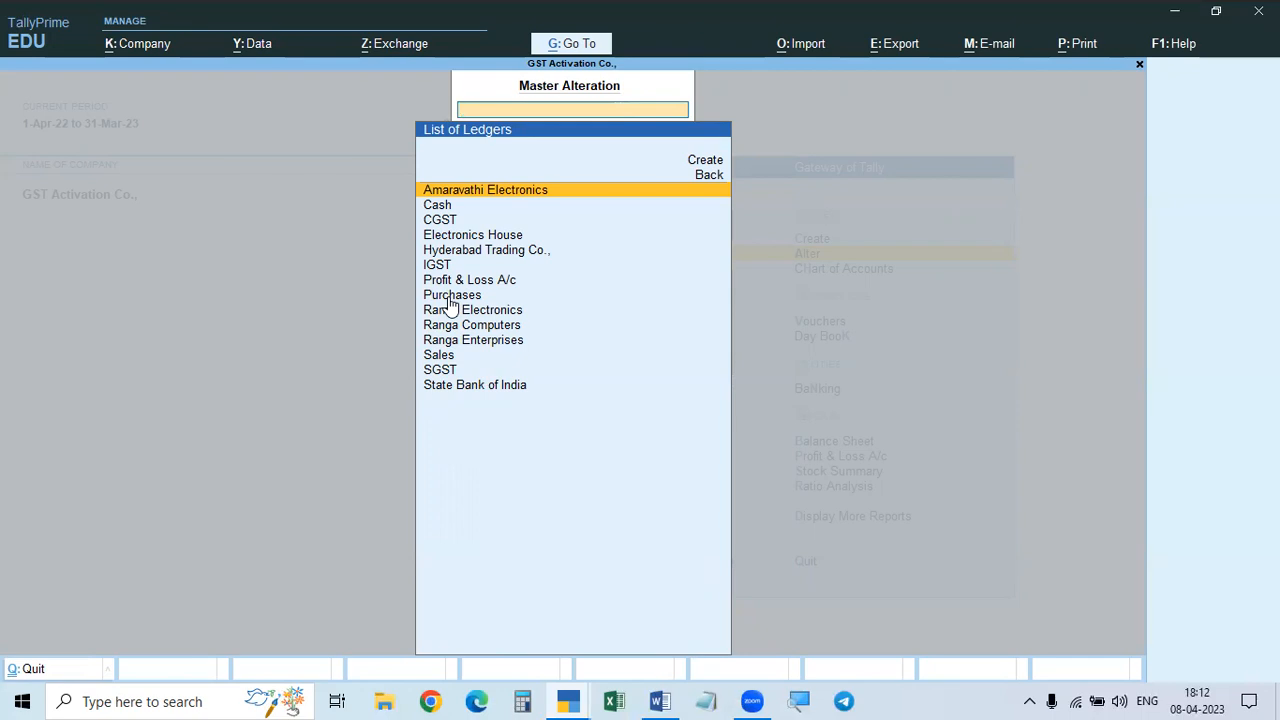
pyautogui.click(439, 358)
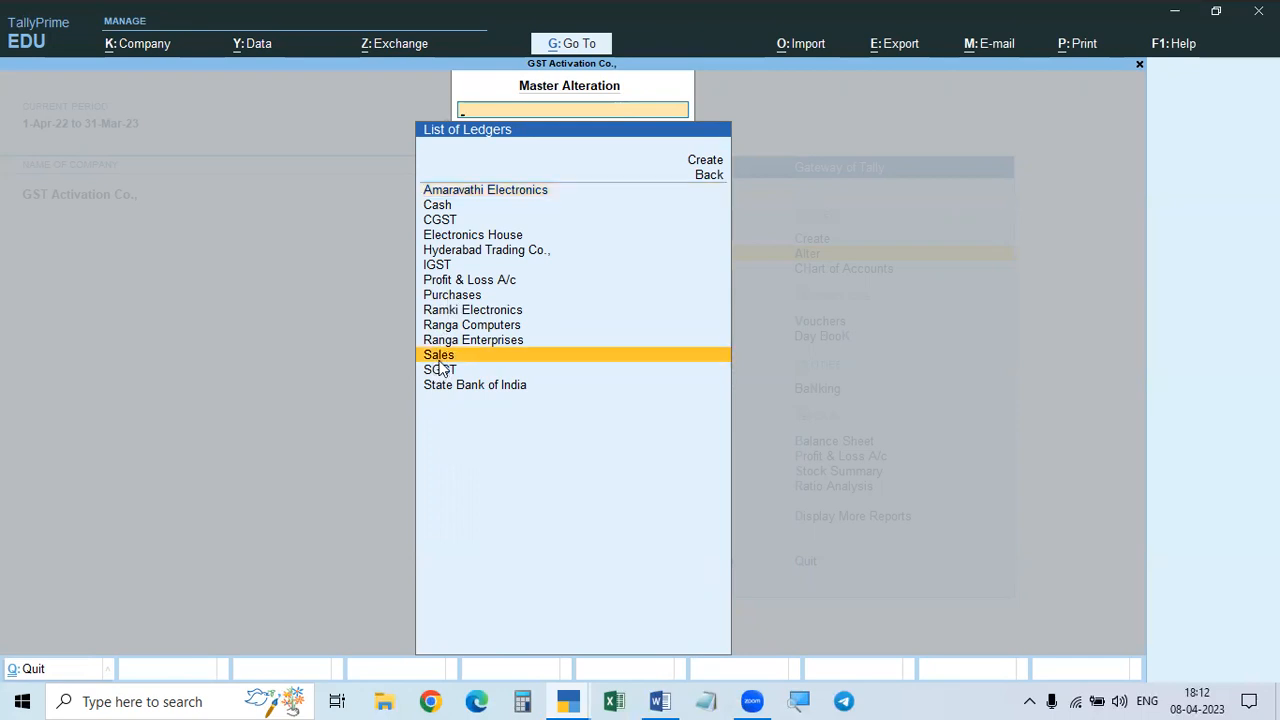
pyautogui.click(439, 360)
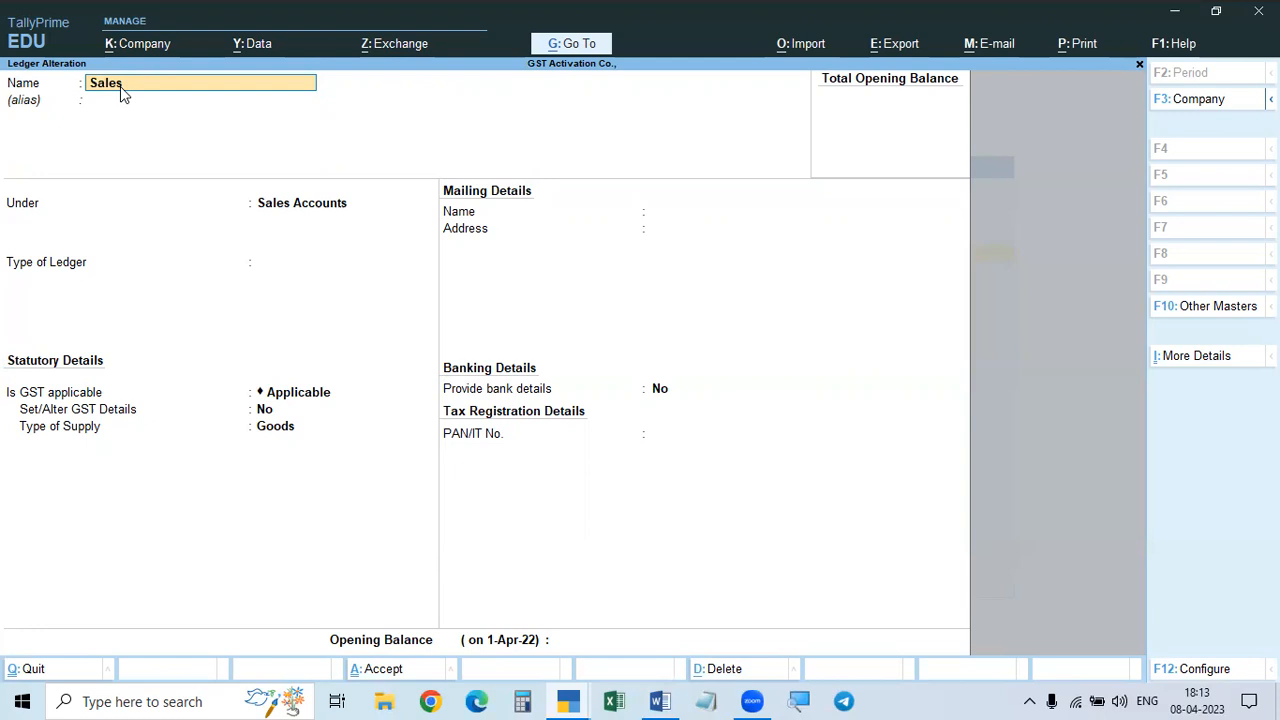
# Step: Keep the Sales ledger's GST applicability as Applicable, Set/Alter GST Details as No and supply type as Goods, and accept the ledger
pyautogui.click(304, 207)
pyautogui.press('Return')
pyautogui.press('Return')
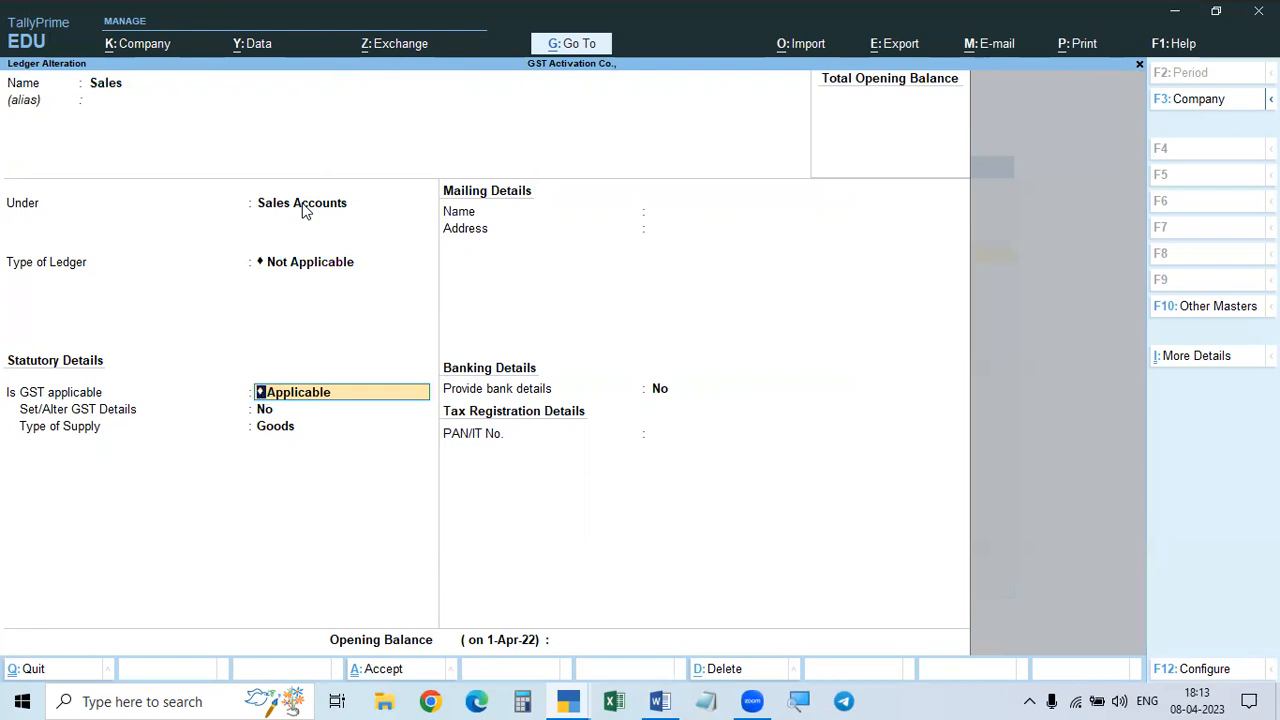
pyautogui.press('Return')
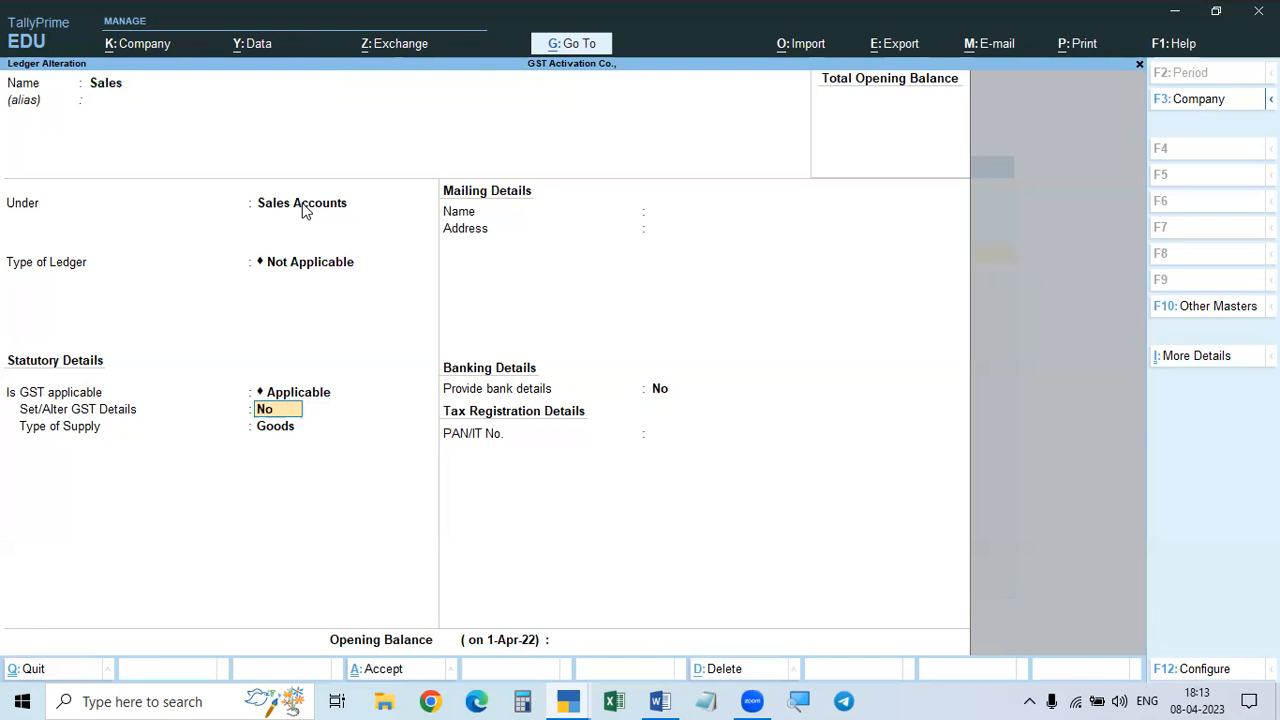
pyautogui.press('Return')
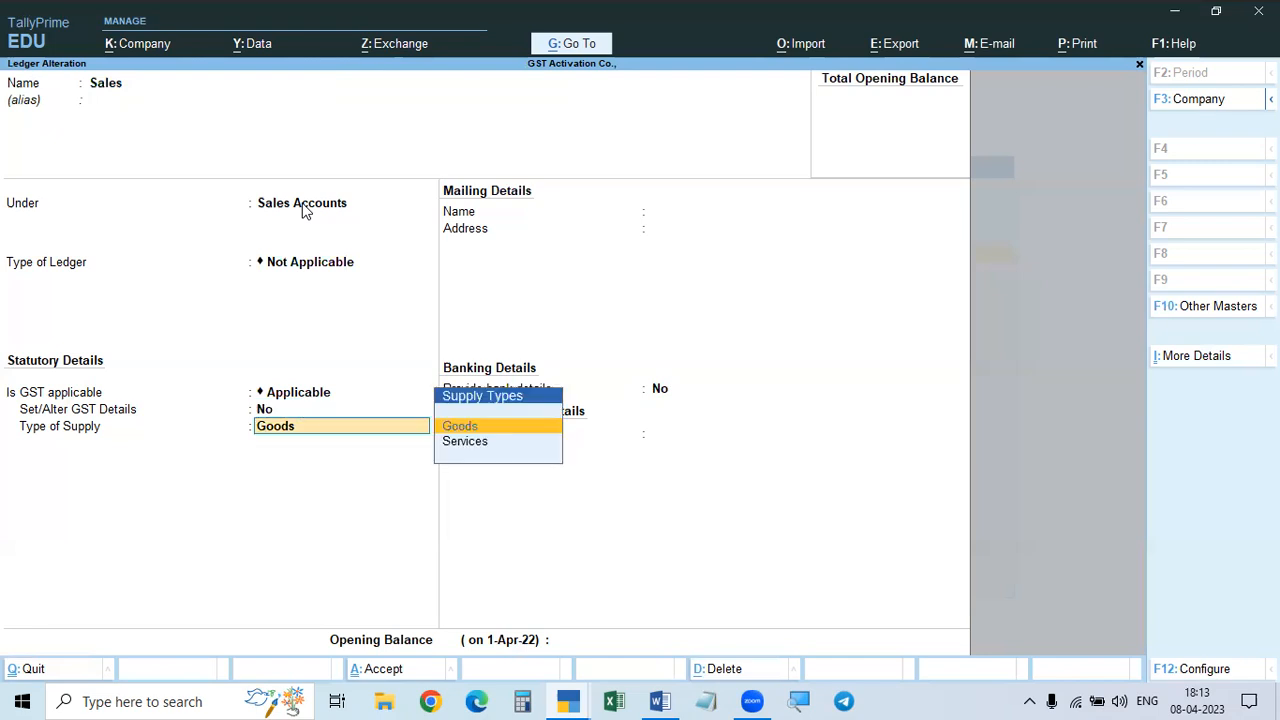
pyautogui.press('Return')
pyautogui.hotkey('ctrl', 'a')
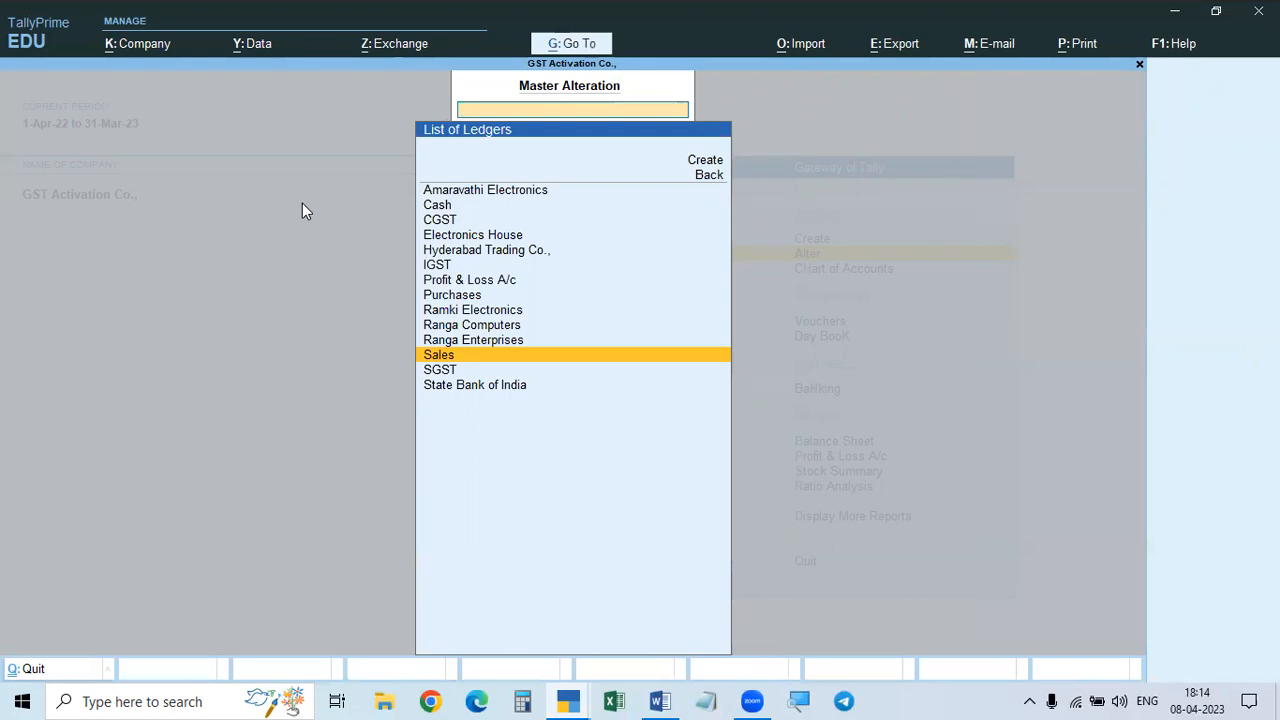
# Step: Open the Hyderabad Trading Co., ledger to check its group, state and GST registration, and quit without saving
pyautogui.press('Up')
pyautogui.press('Up')
pyautogui.press('Up')
pyautogui.press('Up')
pyautogui.press('Up')
pyautogui.press('Up')
pyautogui.press('Up')
pyautogui.press('Up')
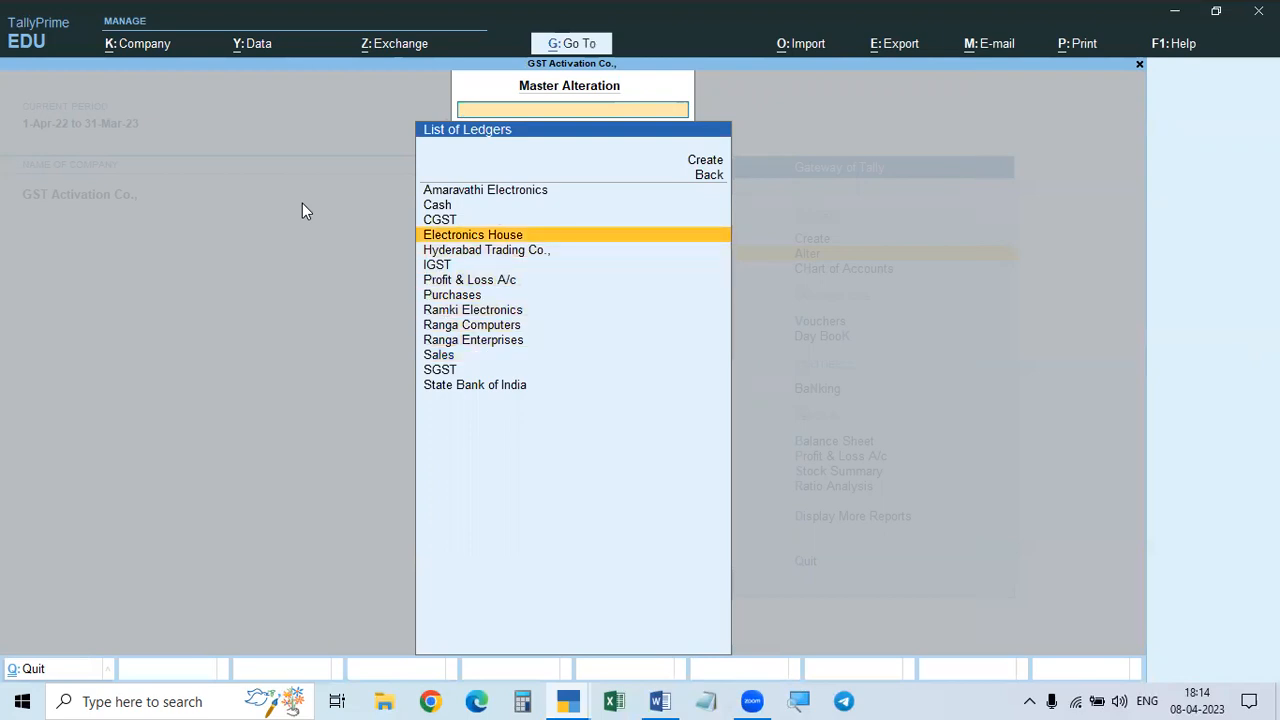
pyautogui.press('Down')
pyautogui.press('Return')
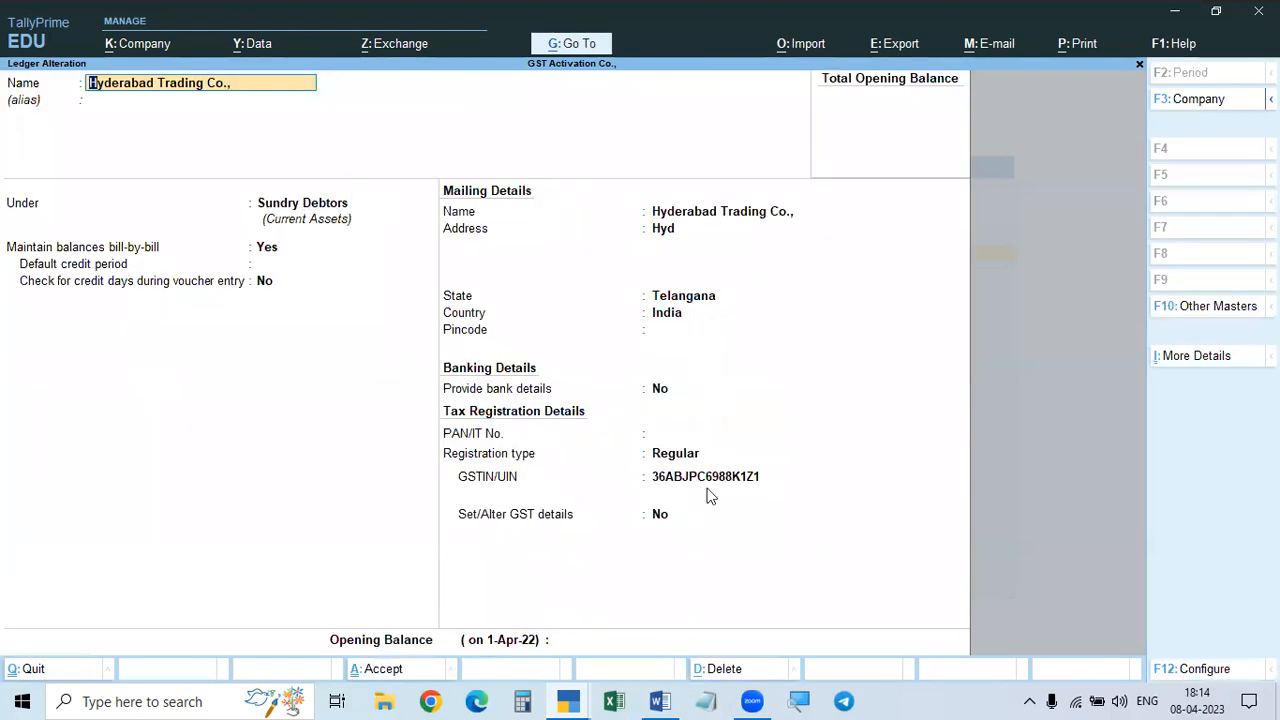
pyautogui.press('BackSpace')
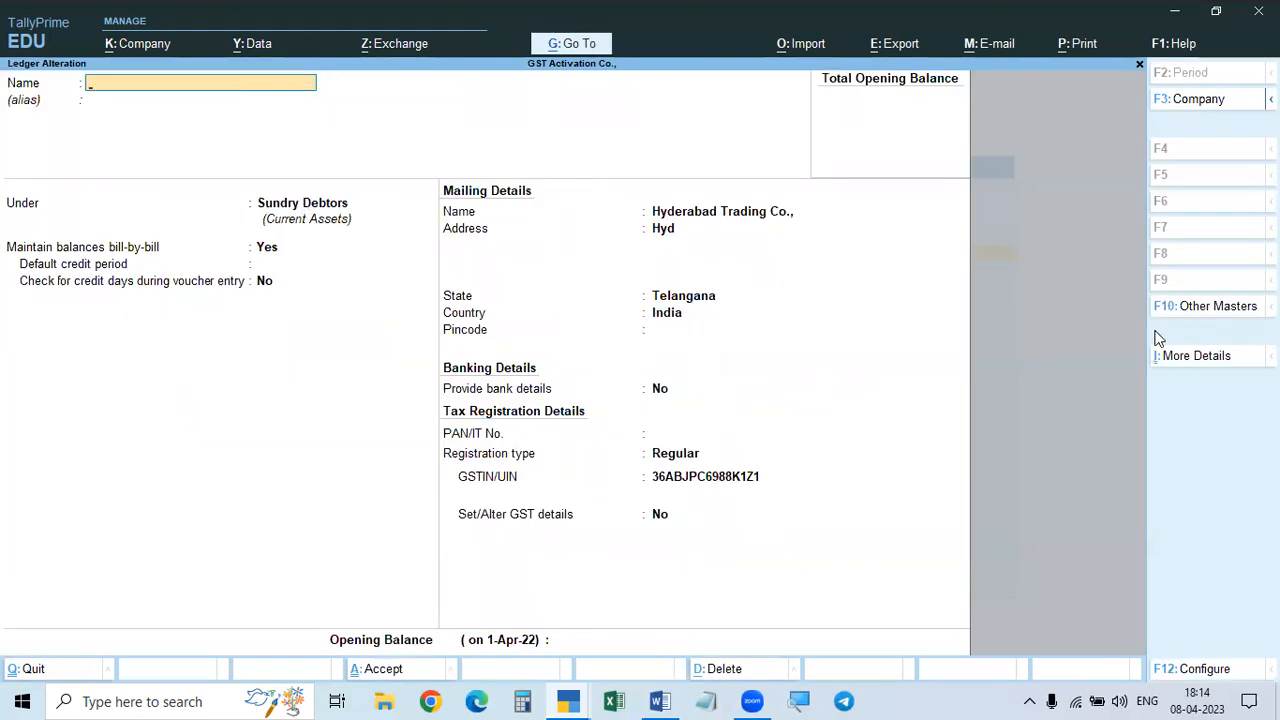
pyautogui.press('Escape')
pyautogui.press('y')
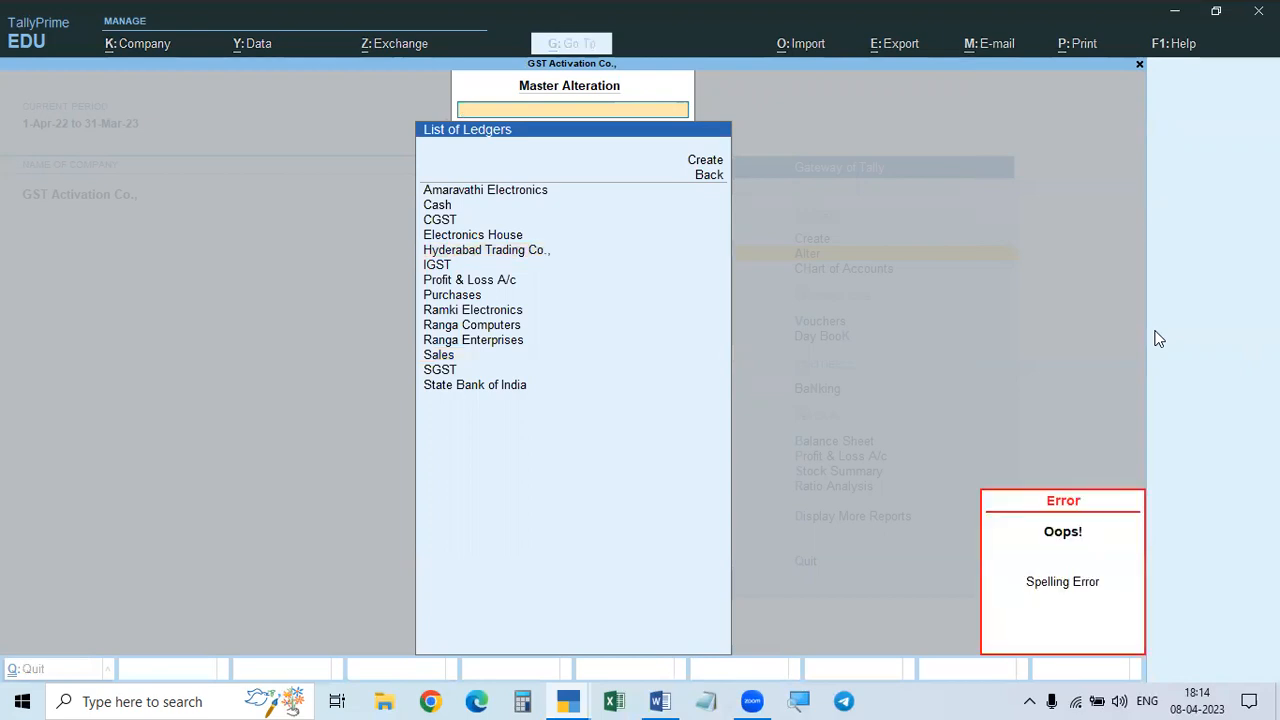
# Step: Open the Electronics House ledger to check its group, state and GST registration, and quit without saving
pyautogui.press('Up')
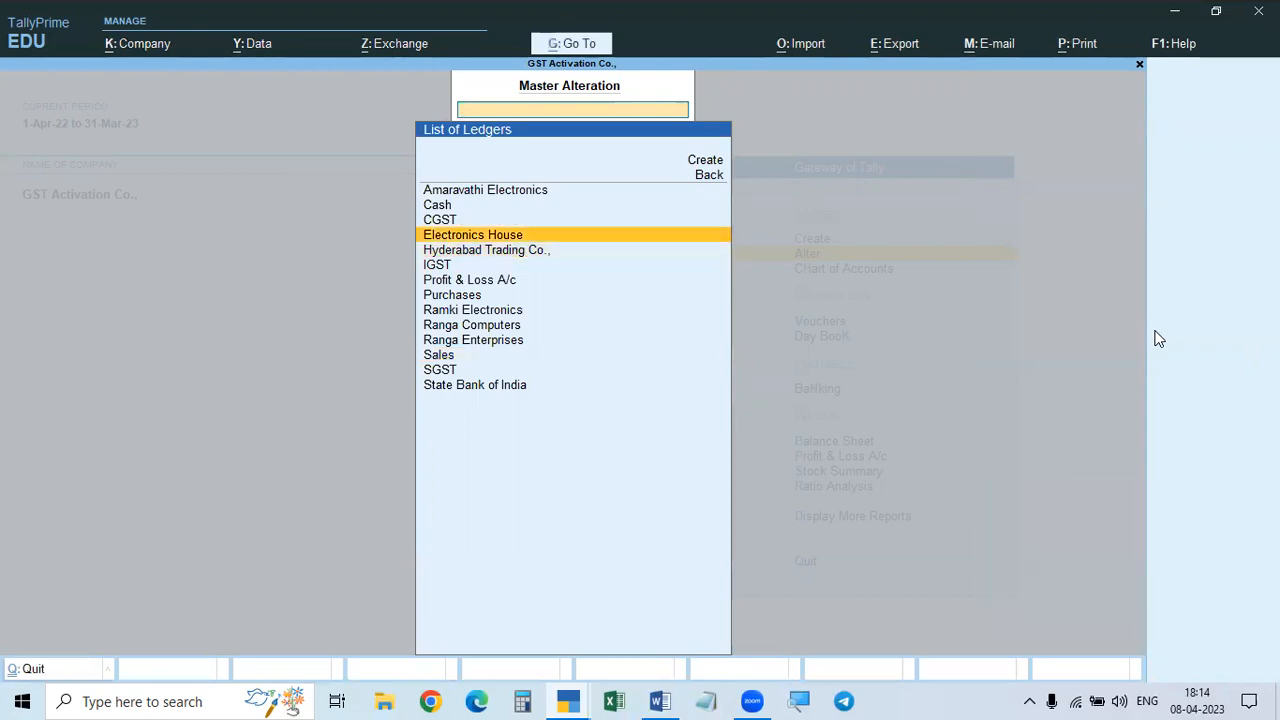
pyautogui.press('Return')
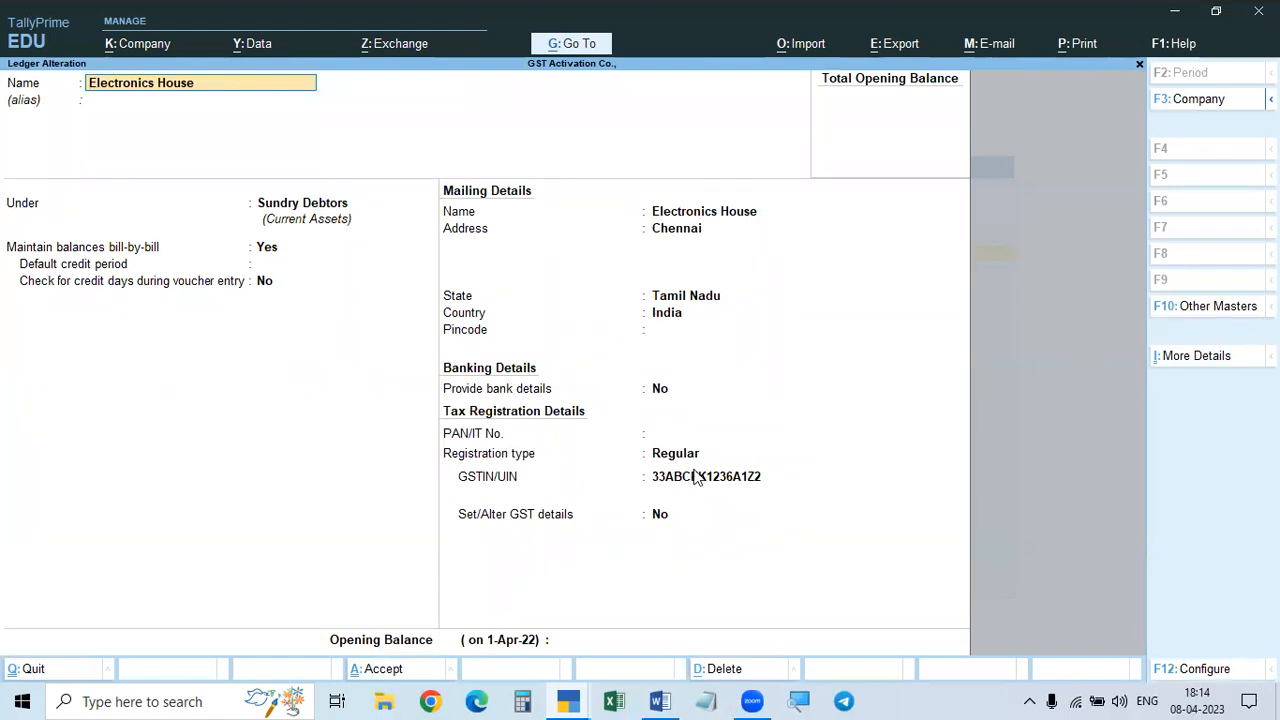
pyautogui.press('BackSpace')
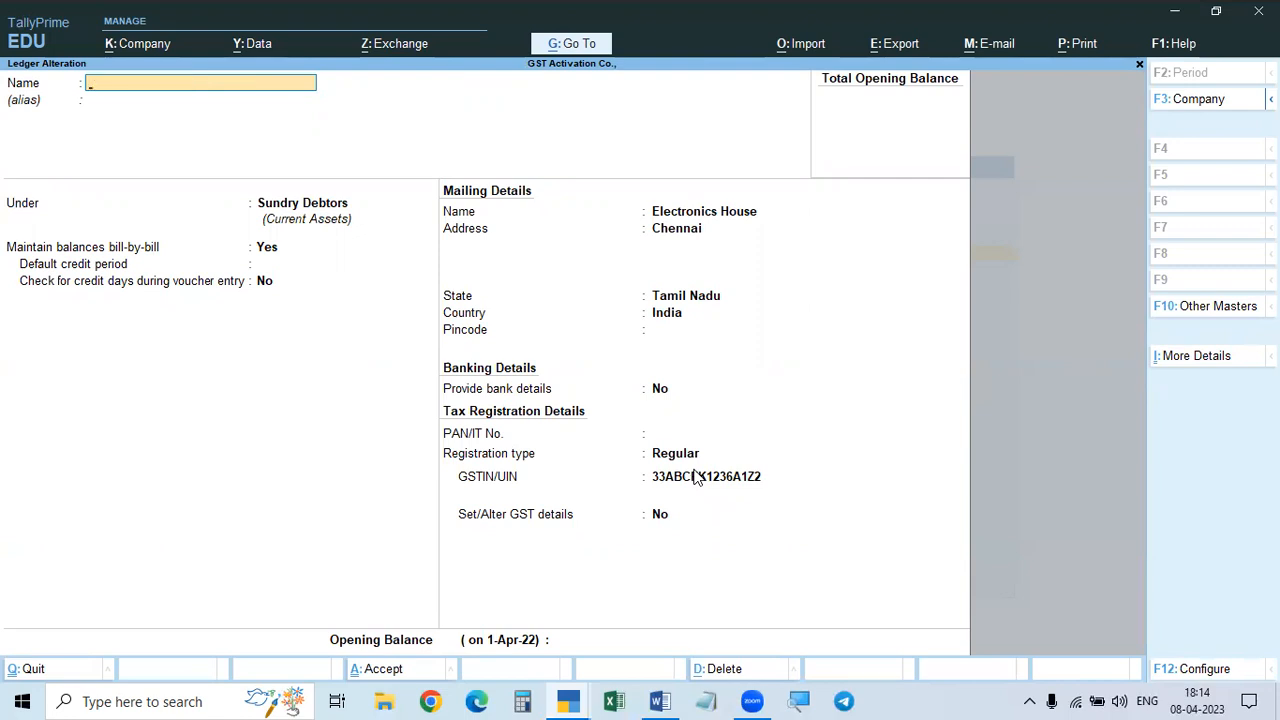
pyautogui.press('Escape')
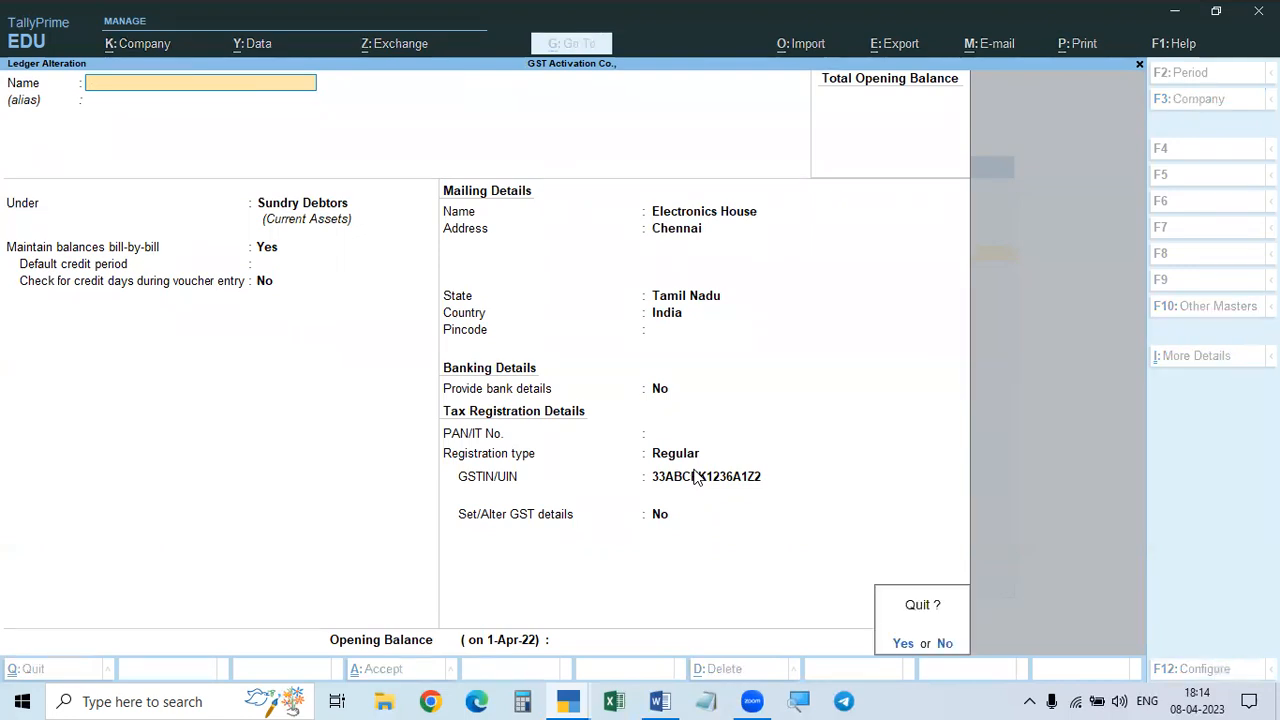
pyautogui.press('y')
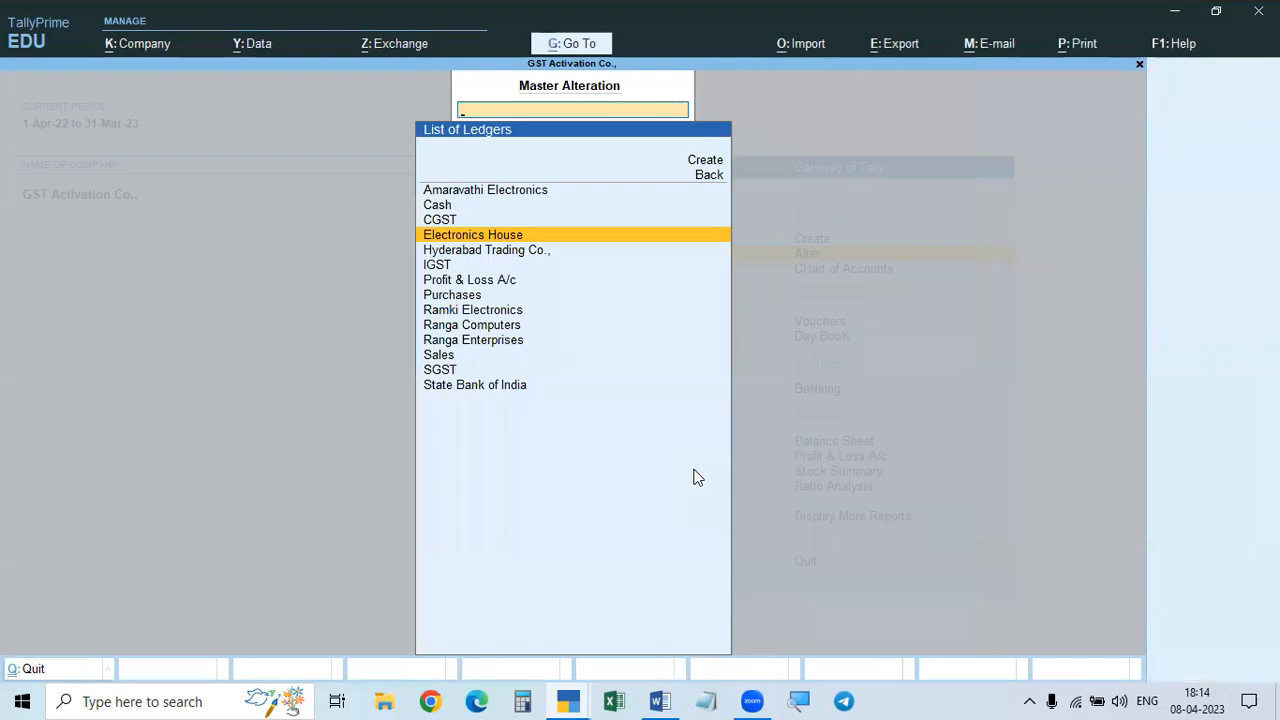
# Step: Revisit the Hyderabad Trading Co., ledger and return to the Gateway of Tally
pyautogui.press('Down')
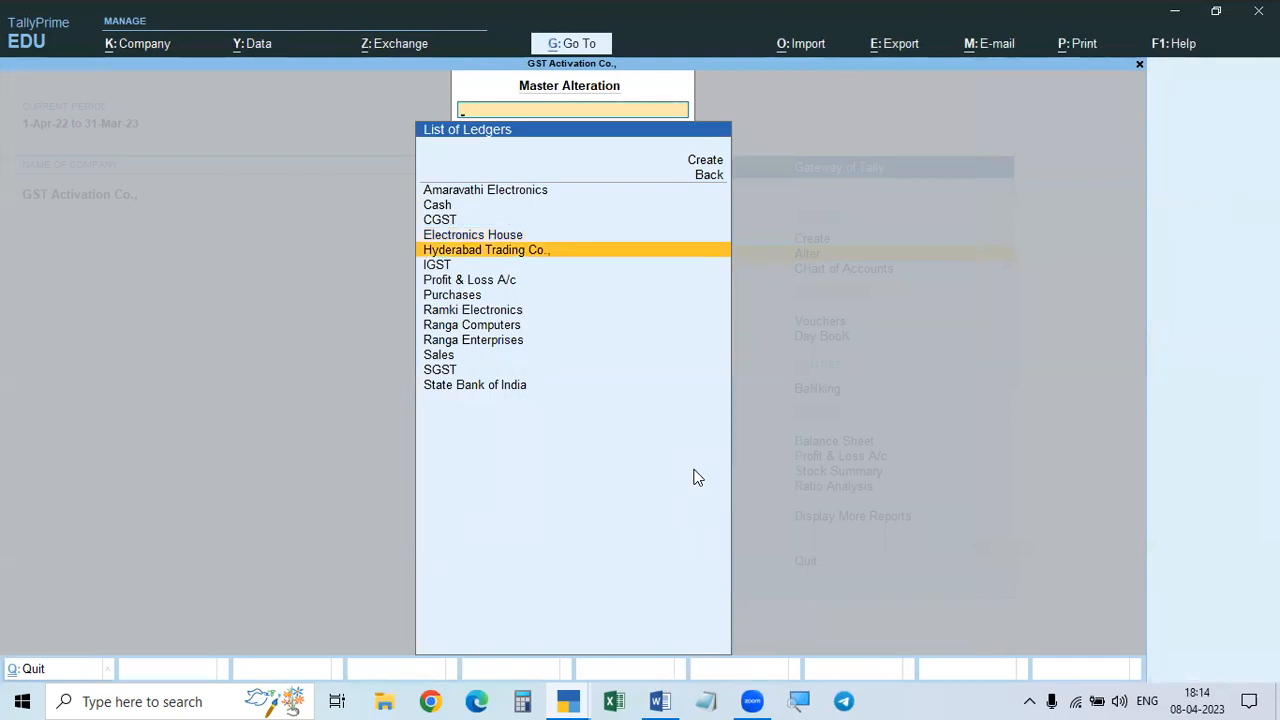
pyautogui.press('Return')
pyautogui.press('Return')
pyautogui.press('Return')
pyautogui.press('Return')
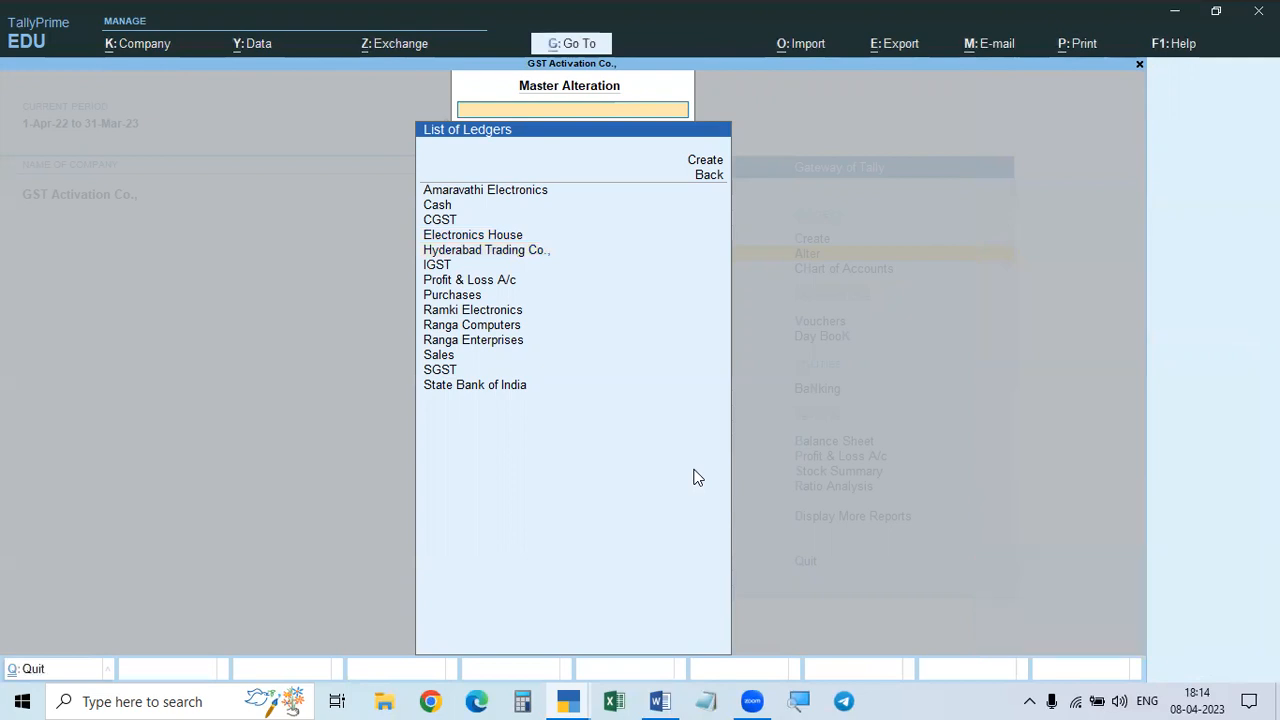
pyautogui.press('Escape')
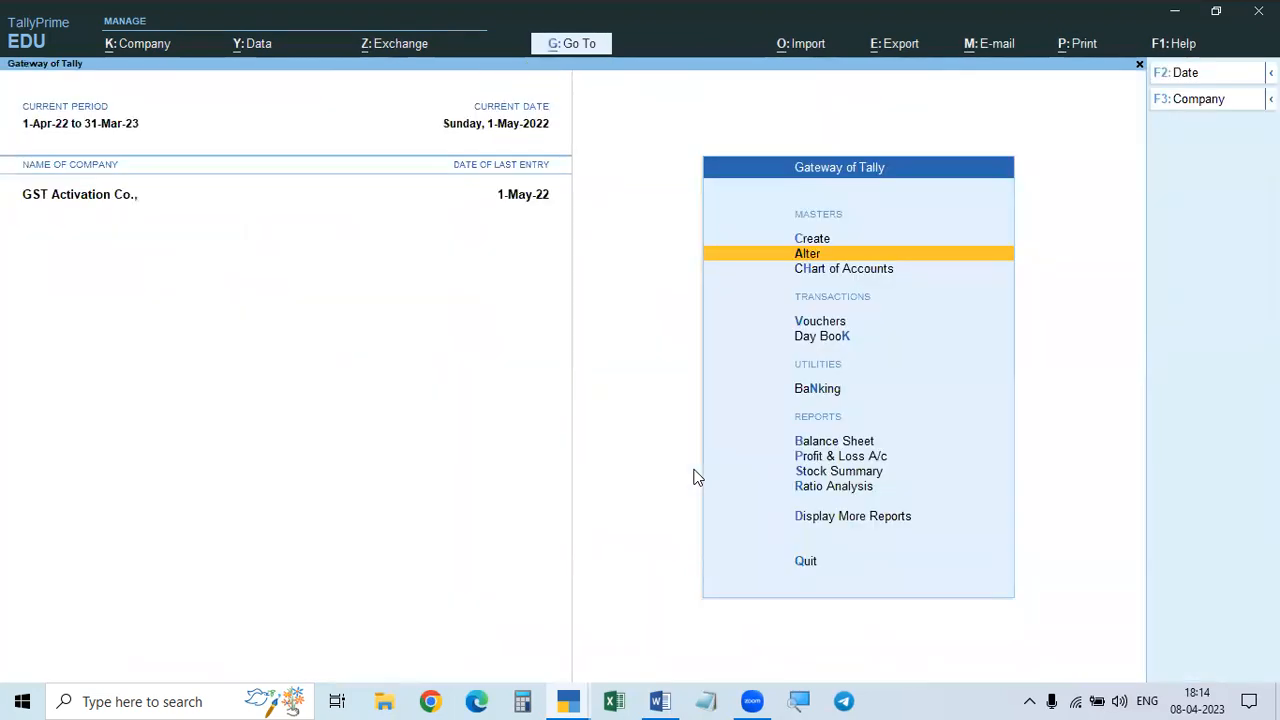
# Step: Browse the ledgers available for alteration, including the tax, purchase and party ledgers
pyautogui.press('Return')
pyautogui.press('Down')
pyautogui.press('Return')
pyautogui.press('Down')
pyautogui.press('Down')
pyautogui.press('Down')
pyautogui.press('Down')
pyautogui.press('Down')
pyautogui.press('Down')
pyautogui.press('Down')
pyautogui.press('Down')
pyautogui.press('Down')
pyautogui.press('Down')
pyautogui.press('Down')
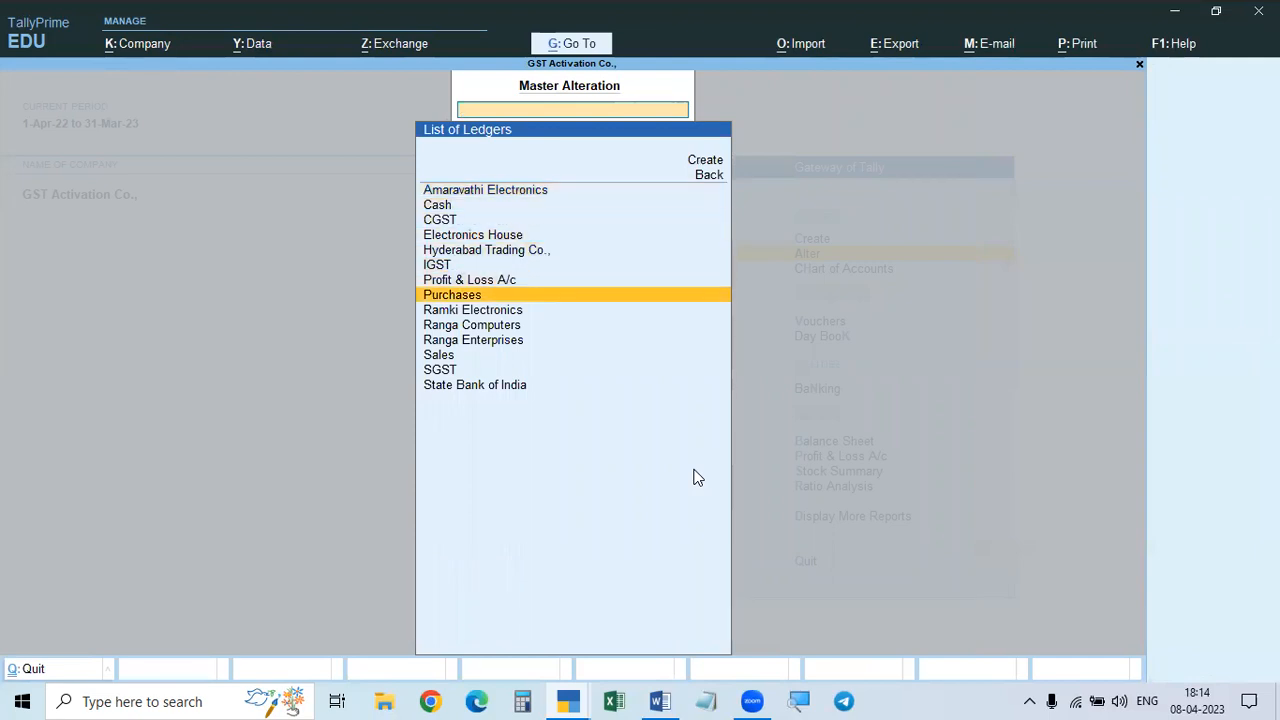
pyautogui.press('Up')
pyautogui.press('Up')
pyautogui.press('Up')
pyautogui.press('Up')
pyautogui.press('Up')
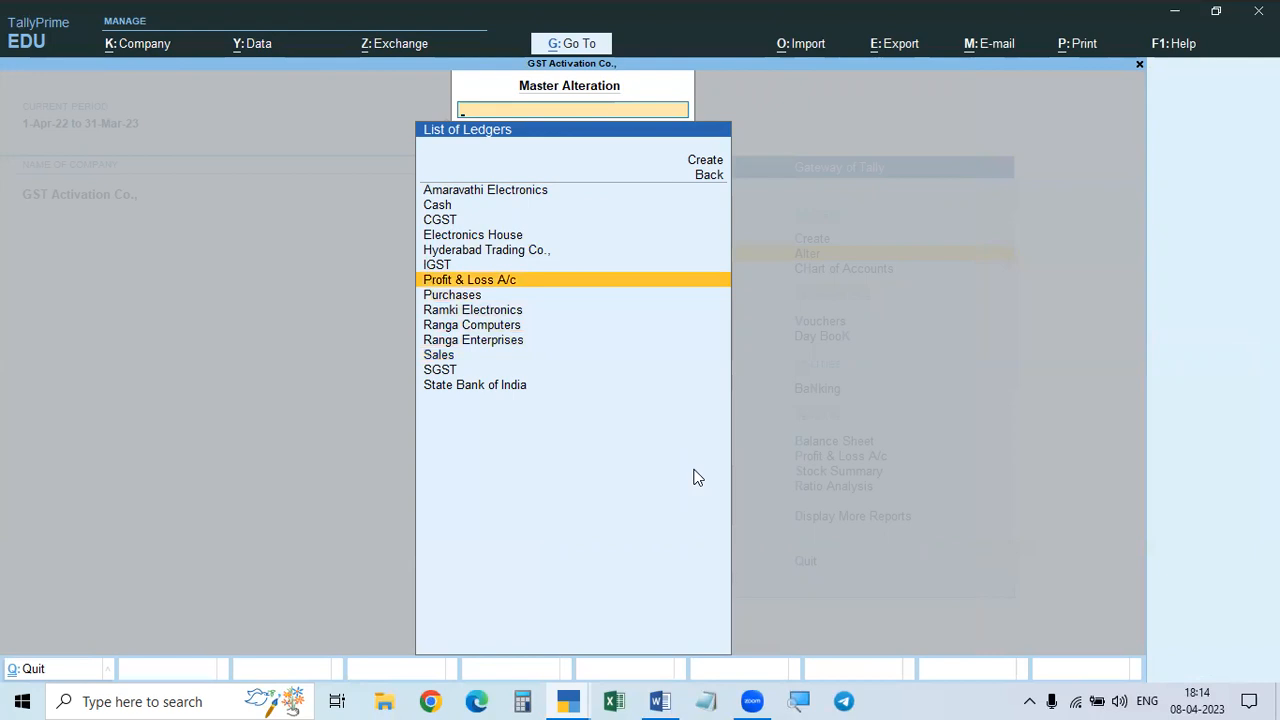
pyautogui.press('Down')
pyautogui.press('Up')
pyautogui.press('Up')
pyautogui.press('Up')
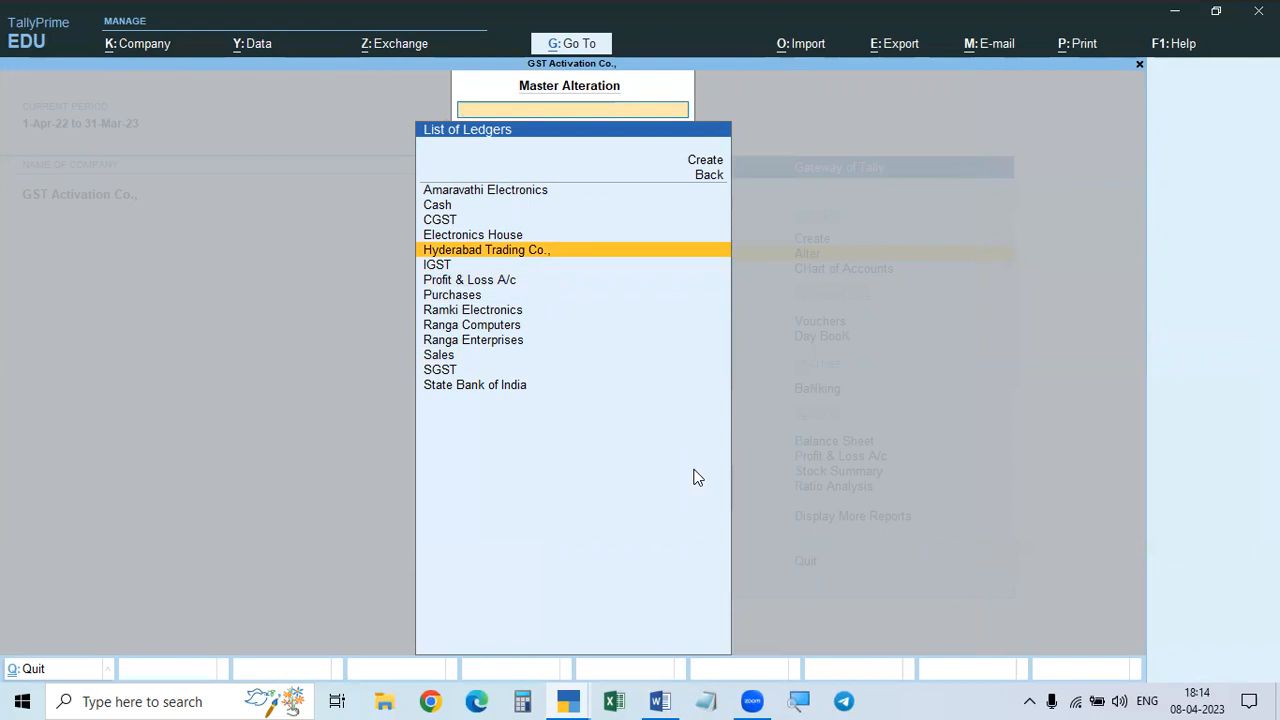
# Step: Go back to the list of masters, view the stock items available for alteration, and return to the Gateway of Tally
pyautogui.press('BackSpace')
pyautogui.press('Down')
pyautogui.press('Down')
pyautogui.press('Down')
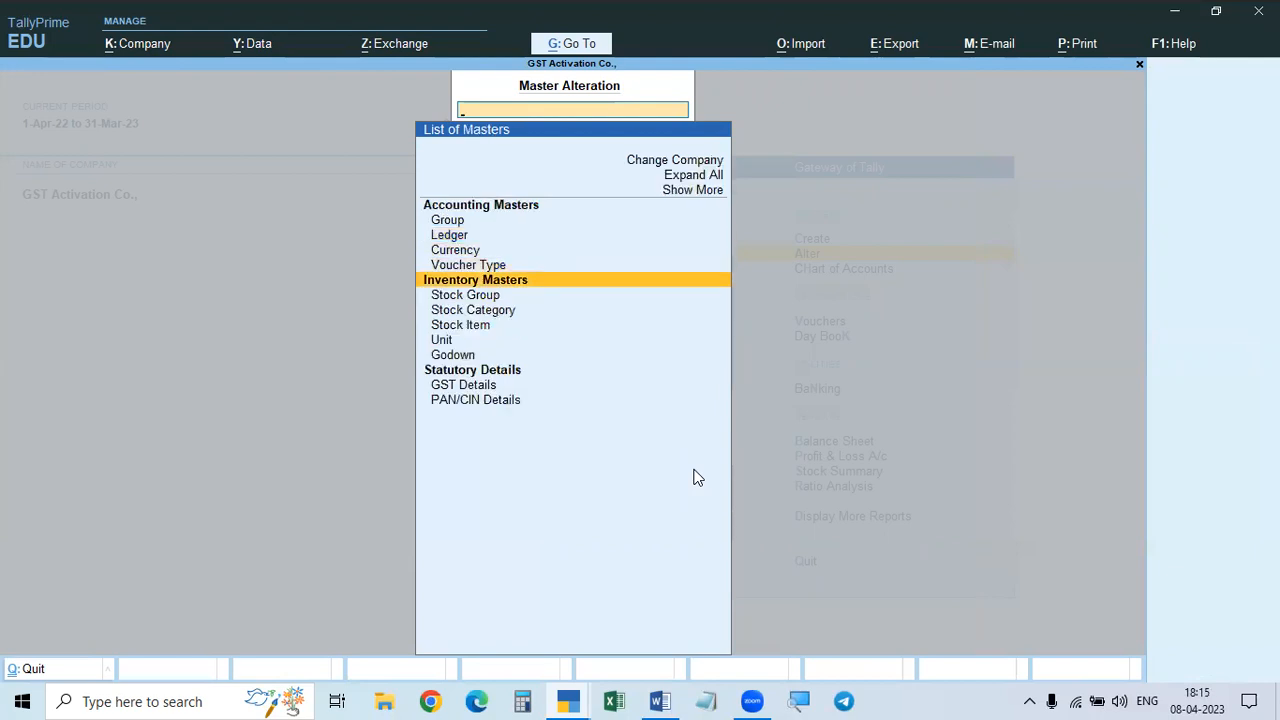
pyautogui.press('Down')
pyautogui.press('Down')
pyautogui.press('Down')
pyautogui.press('Return')
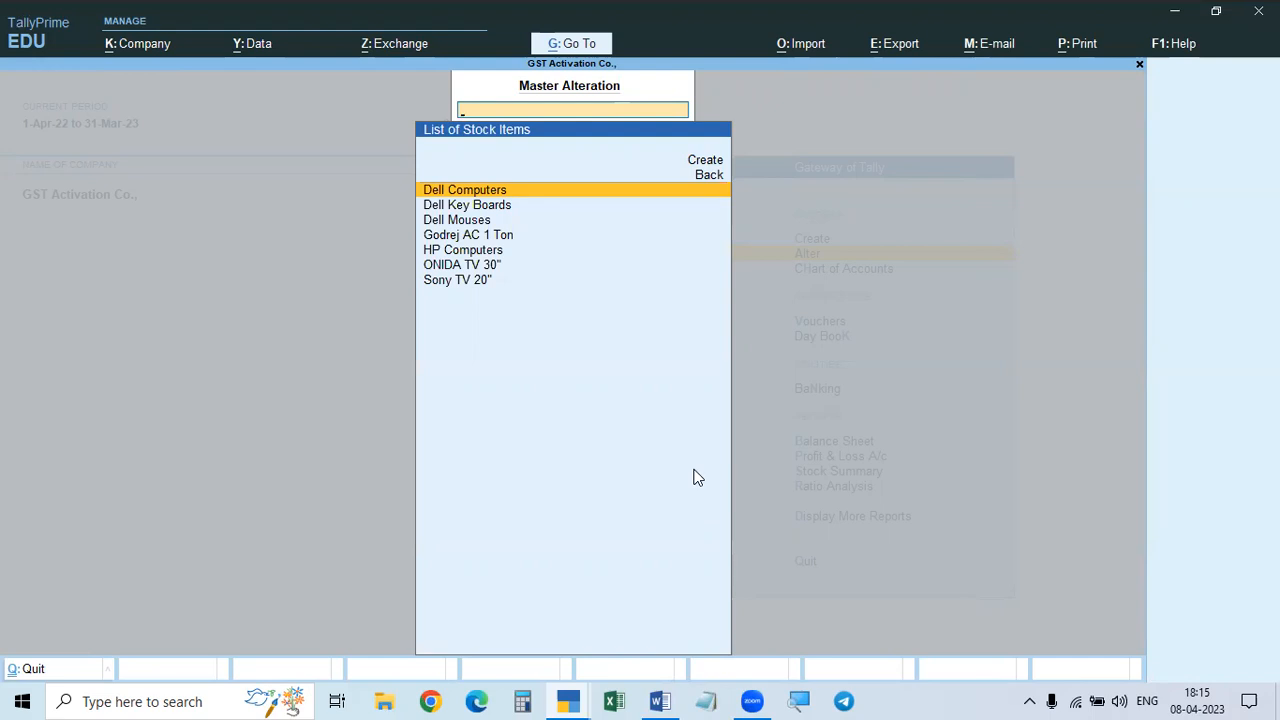
pyautogui.press('Escape')
pyautogui.press('Escape')
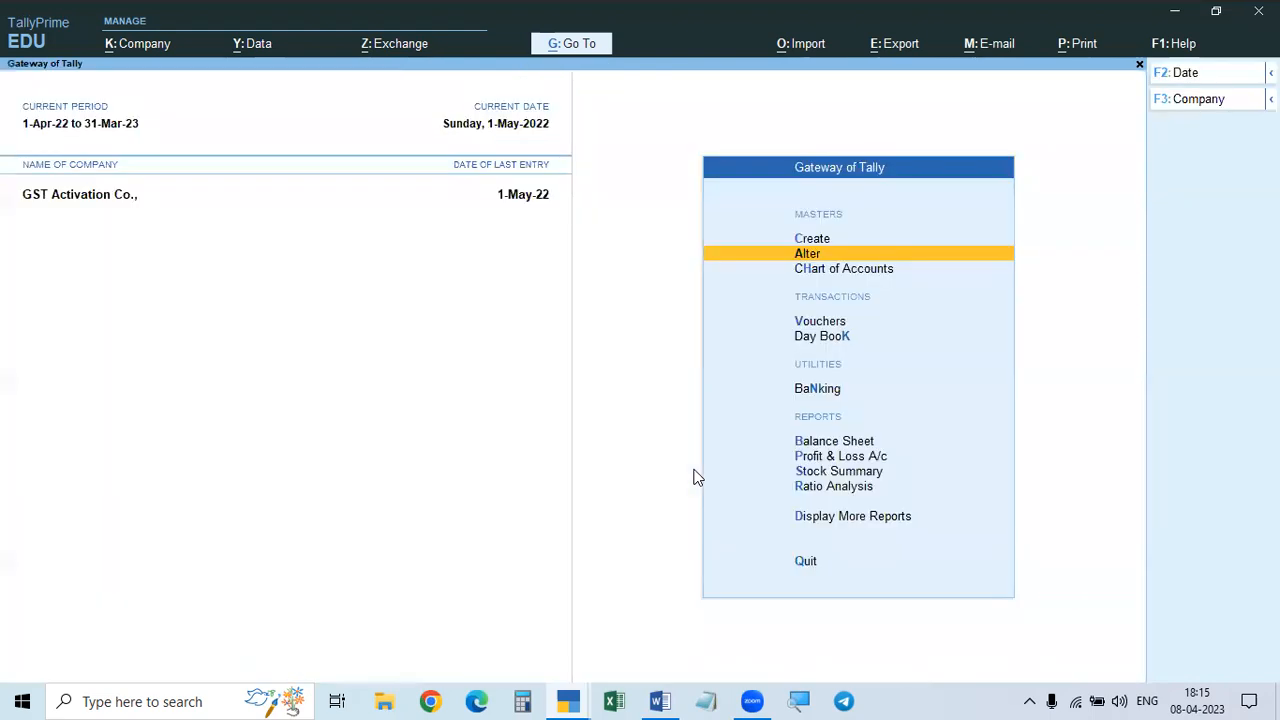
# Step: Review the list of ledgers under master alteration once more and return to the Gateway of Tally without quitting
pyautogui.press('Return')
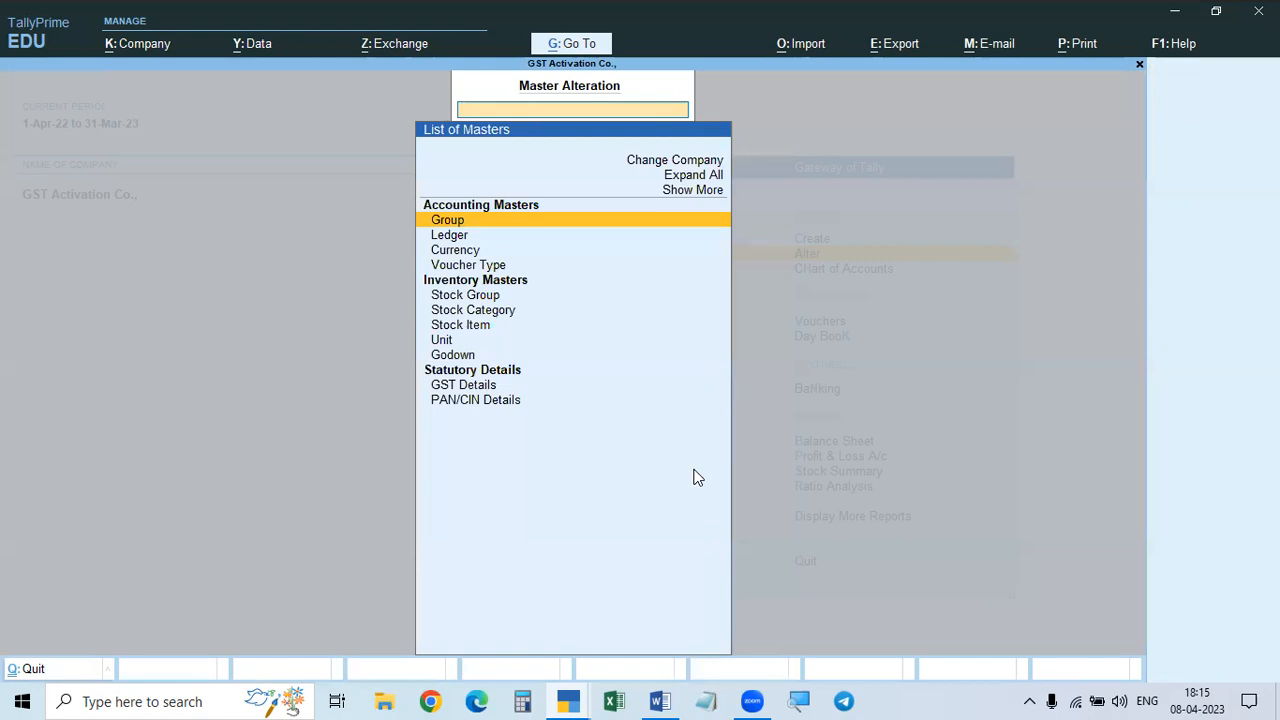
pyautogui.press('Down')
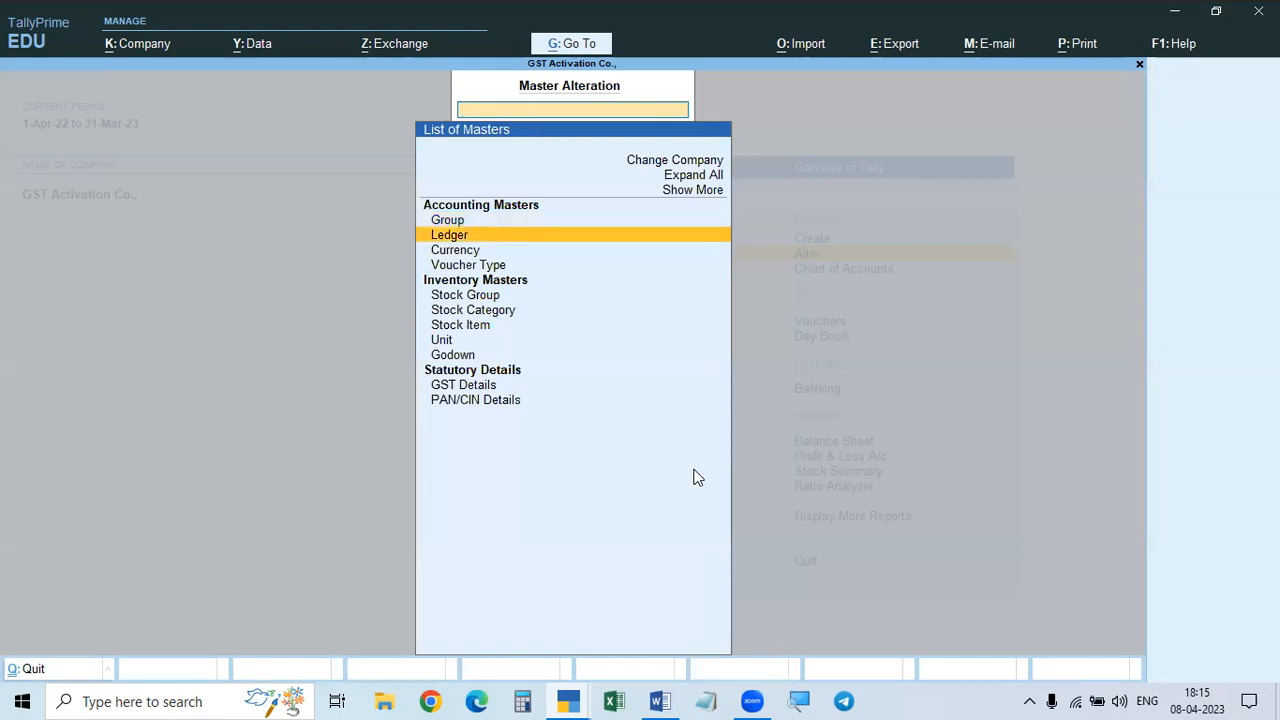
pyautogui.press('Return')
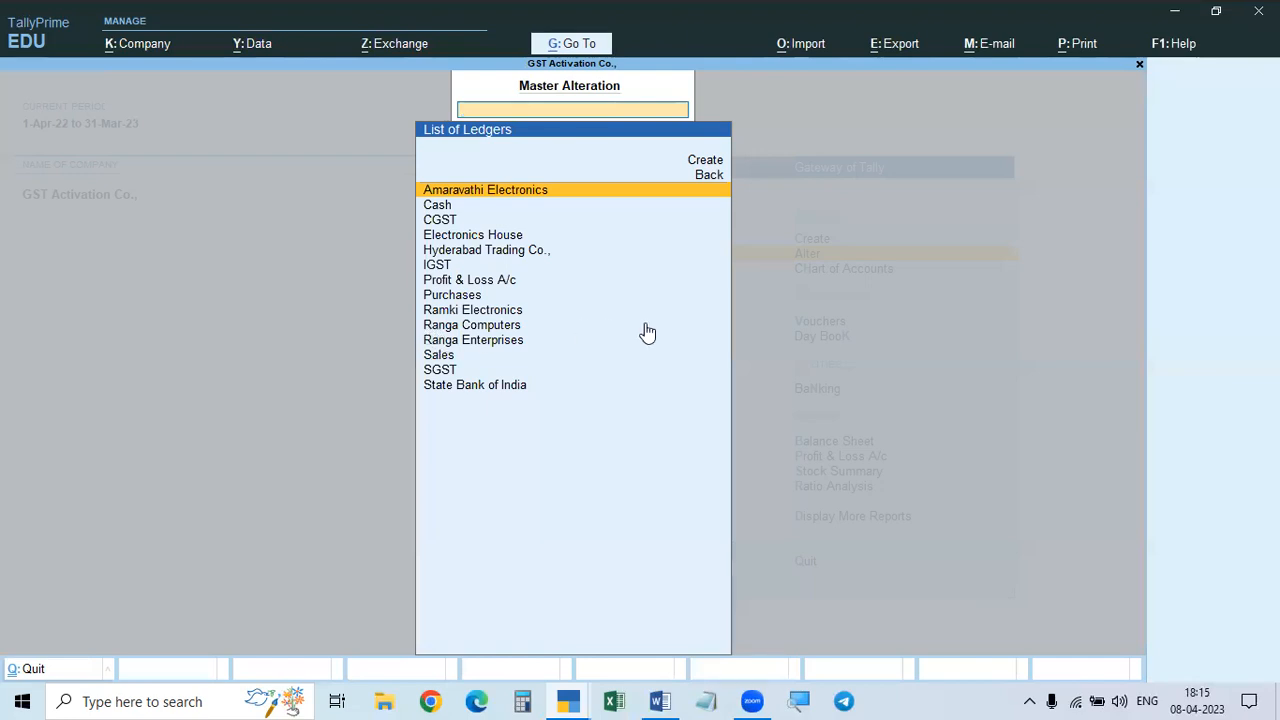
pyautogui.press('Escape')
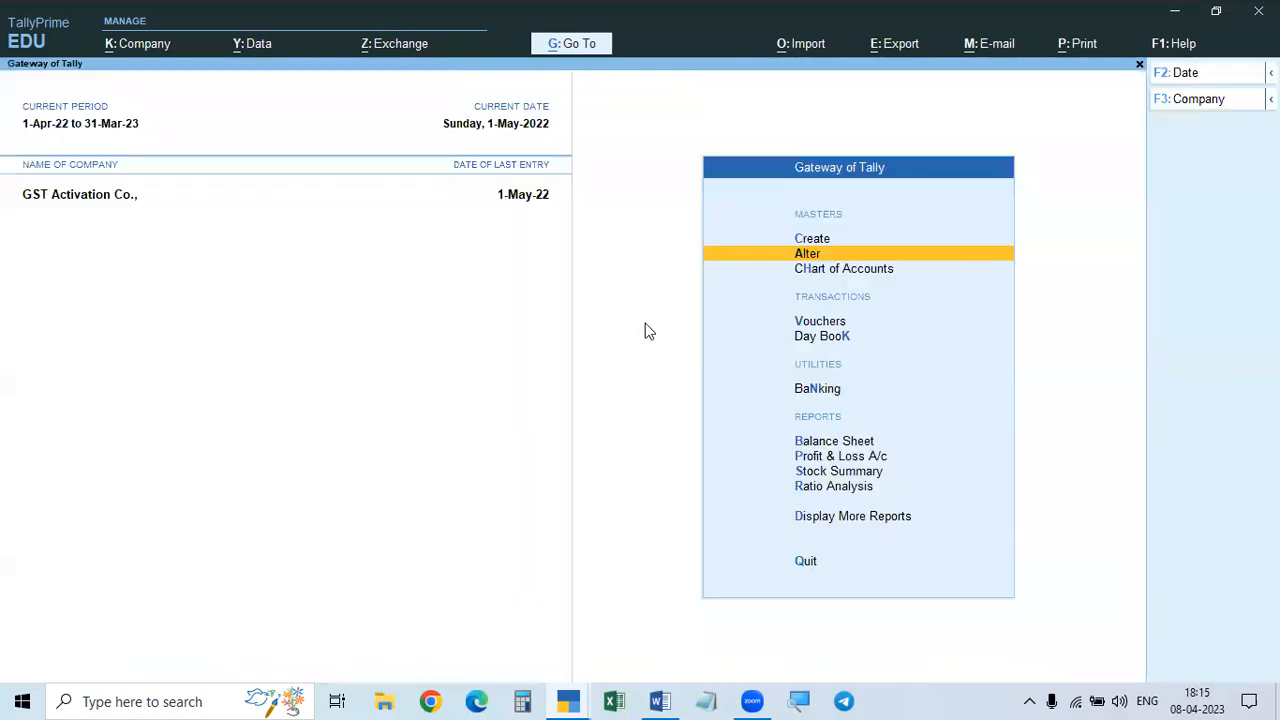
pyautogui.press('Escape')
pyautogui.press('n')
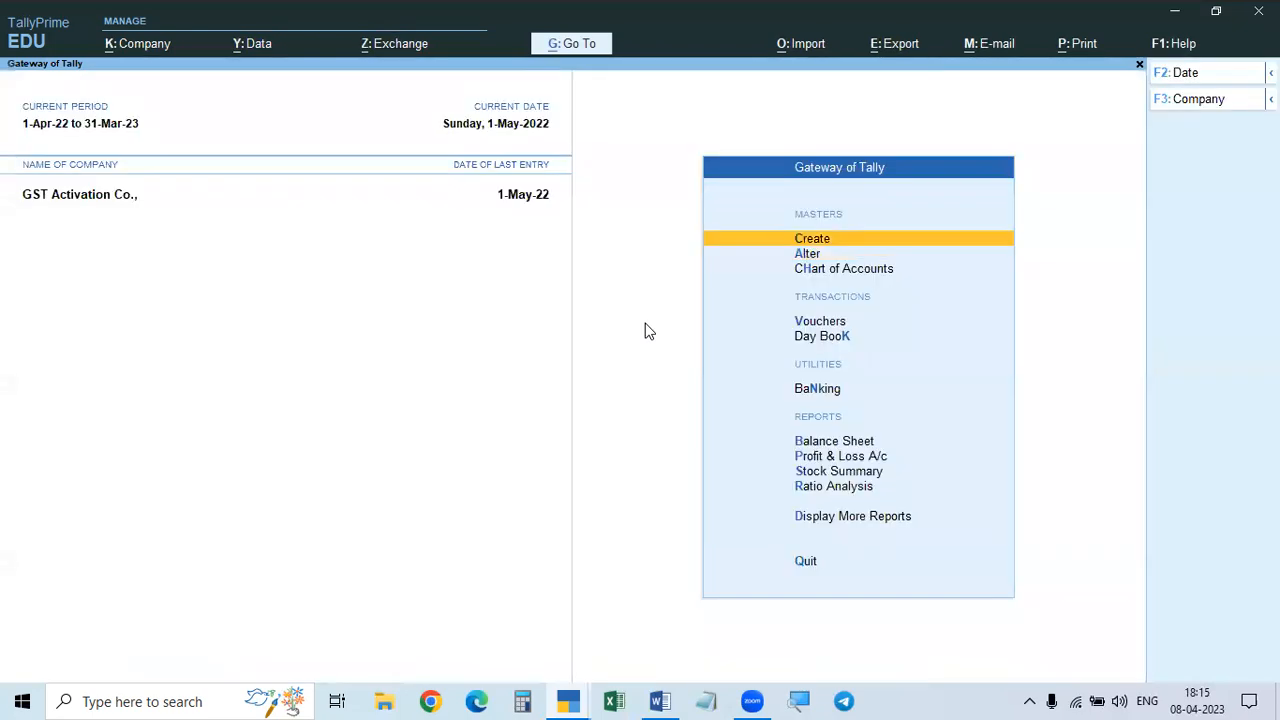
# Step: Start a new Sales voucher
pyautogui.press('v')
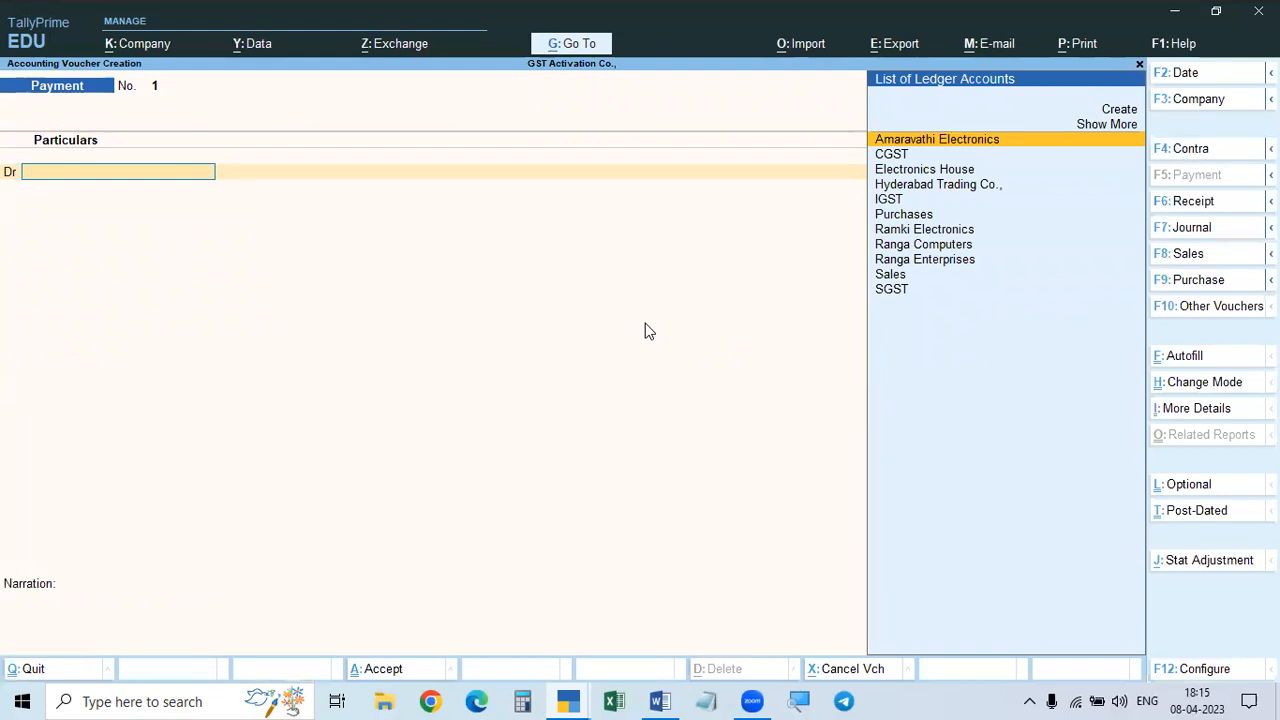
pyautogui.click(1186, 256)
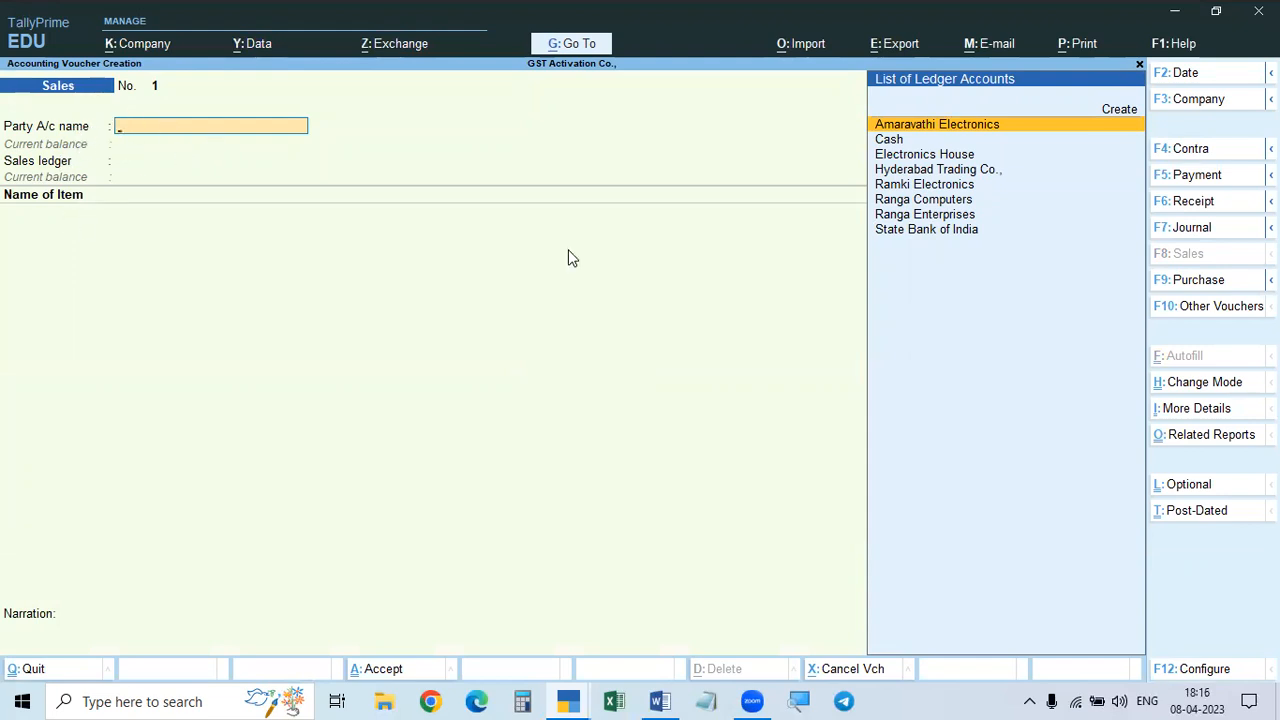
# Step: Try the Accounting Invoice mode for the Sales voucher and switch it back to Item Invoice
pyautogui.click(1205, 383)
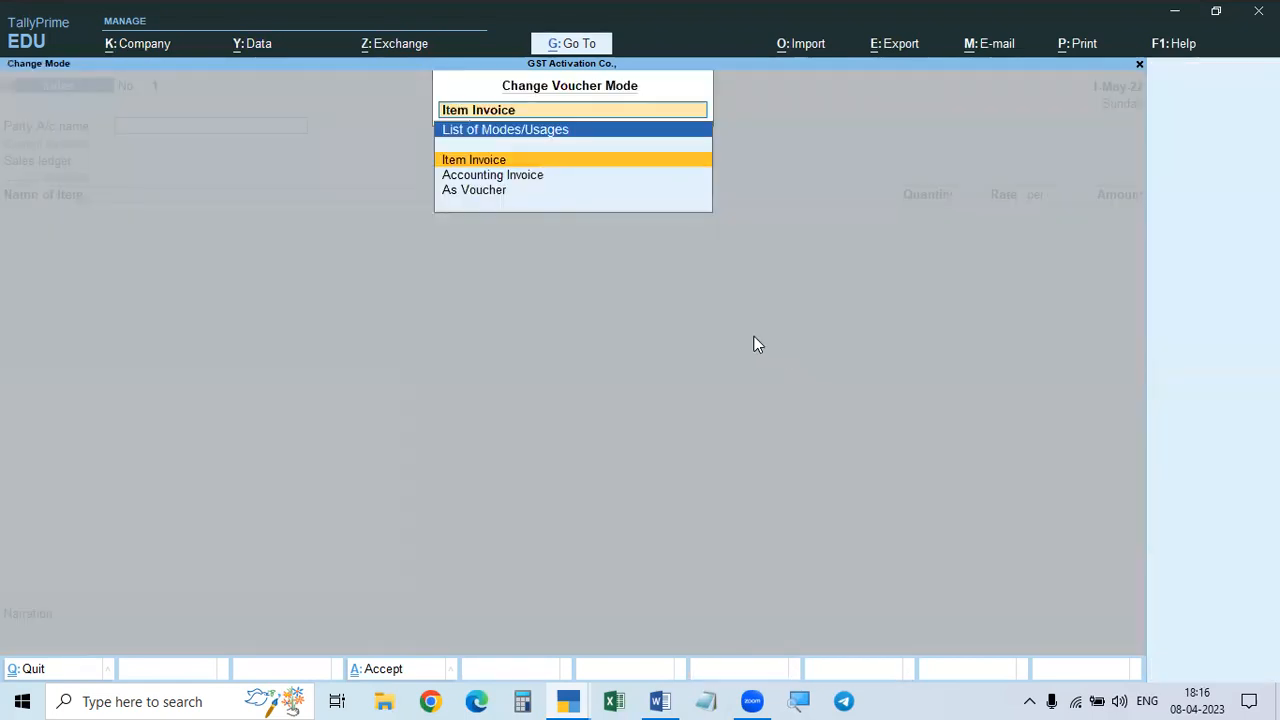
pyautogui.click(519, 176)
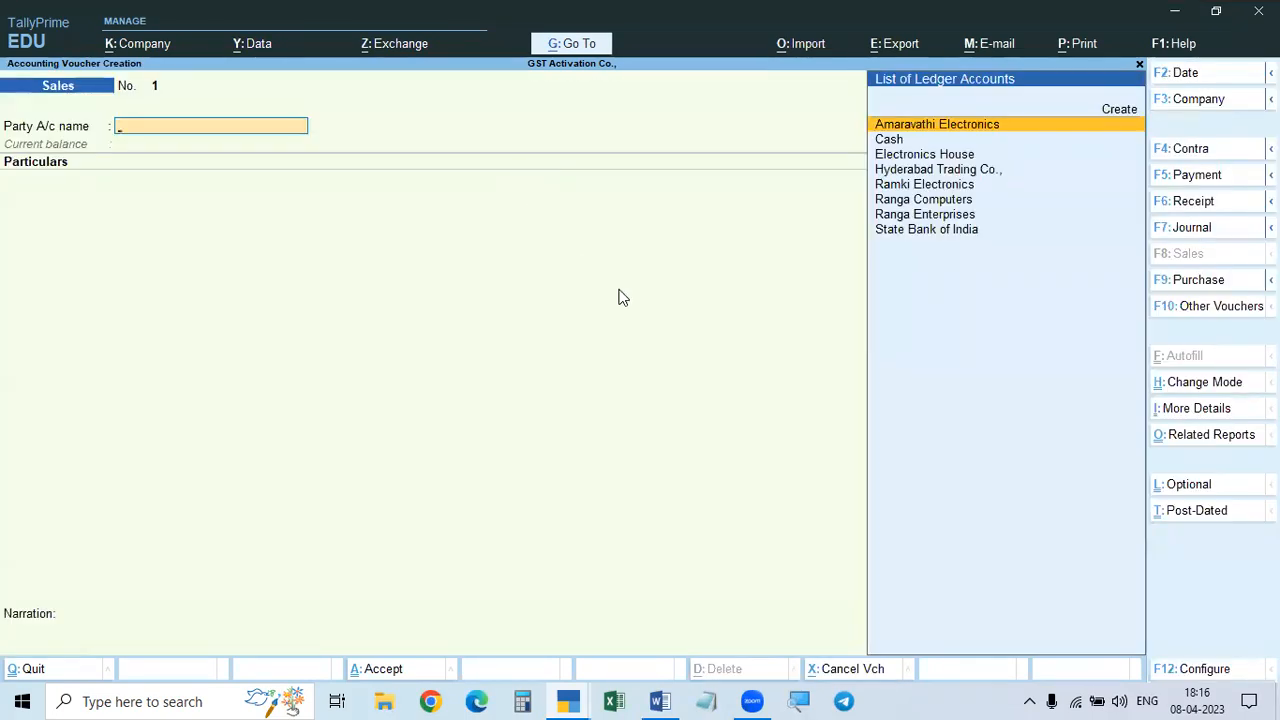
pyautogui.click(1186, 392)
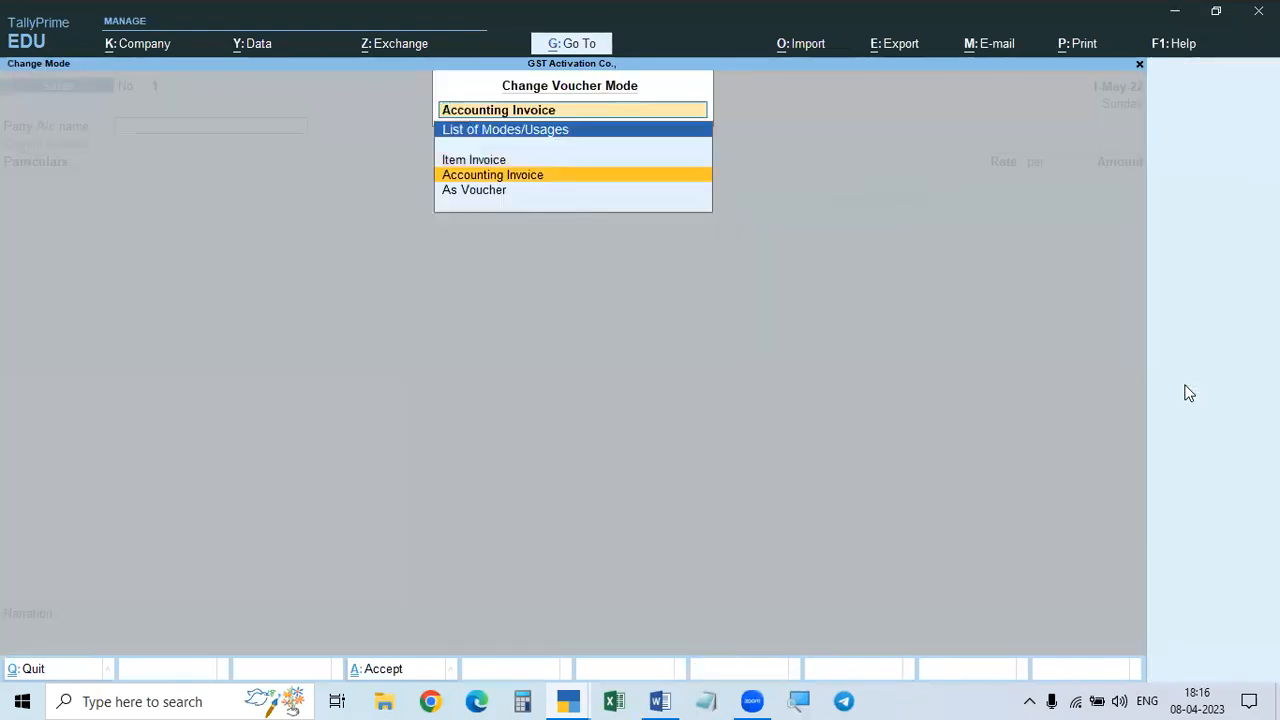
pyautogui.press('Up')
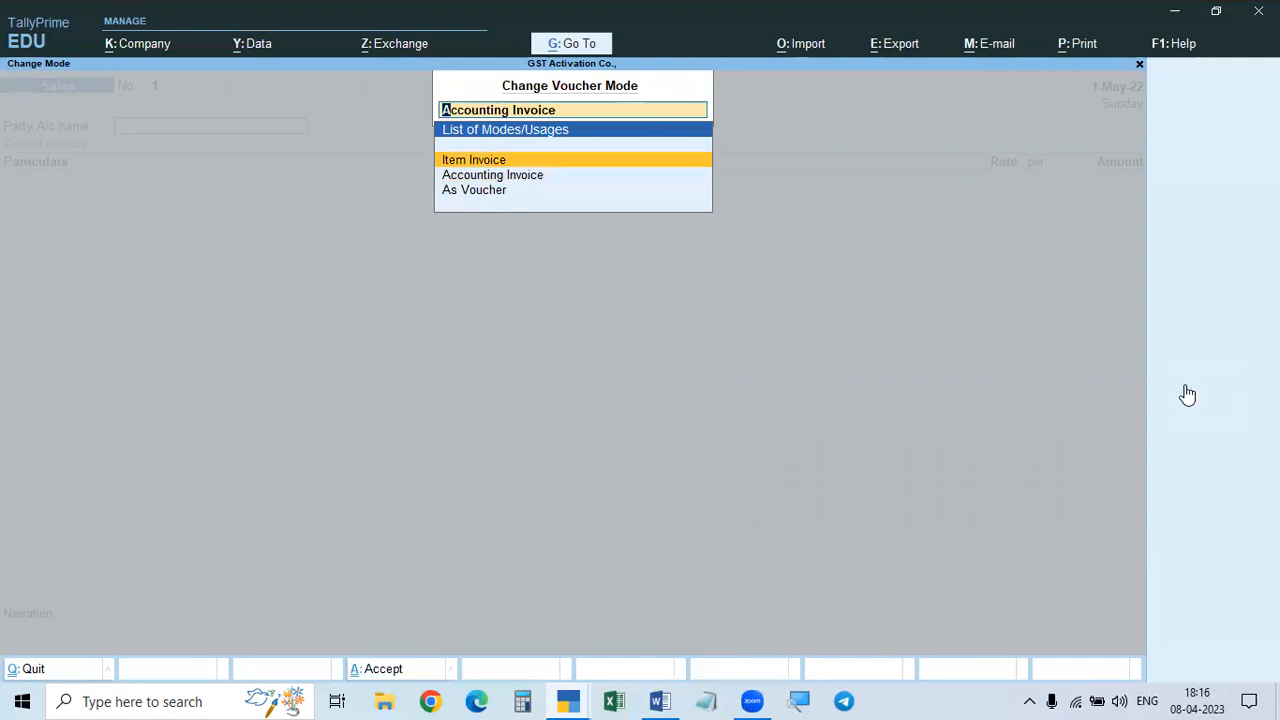
pyautogui.press('Return')
# Step: Set the Sales voucher date to 1-4 and consult the sales voucher topics in the Word syllabus notes
pyautogui.press('F2')
pyautogui.write('1-4')
pyautogui.press('Return')
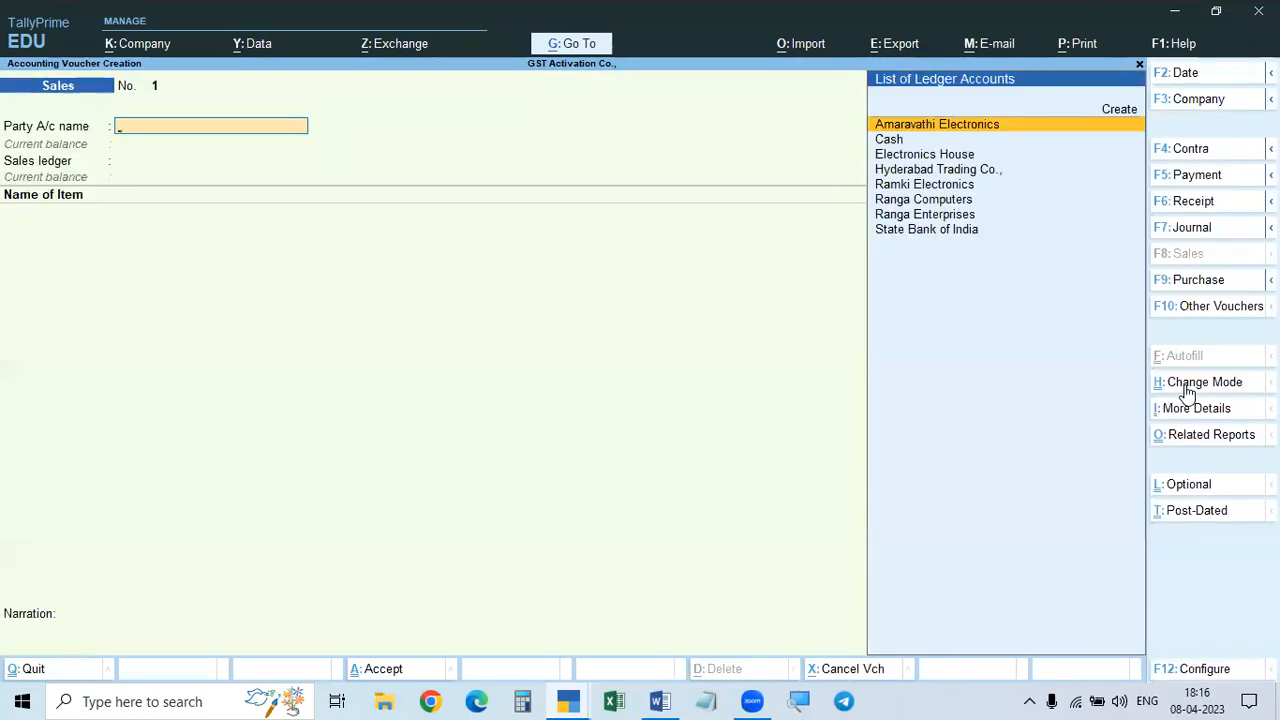
pyautogui.hotkey('alt', 'Tab')
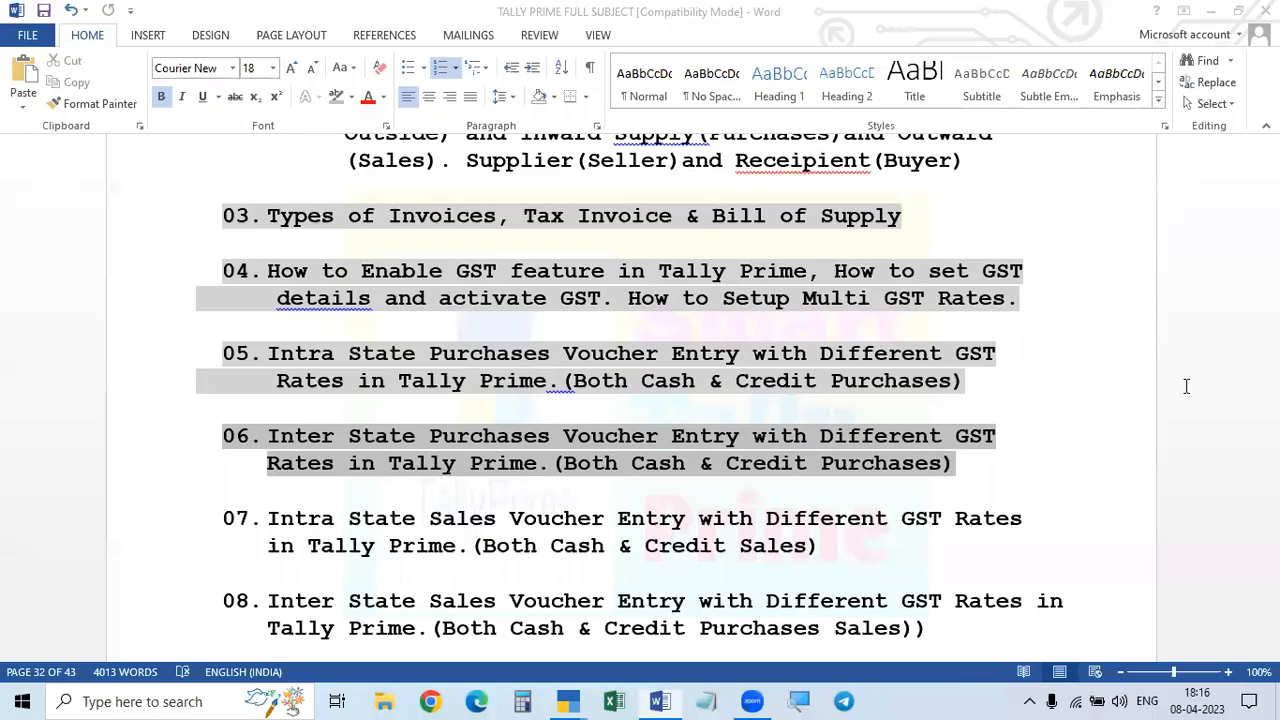
pyautogui.hotkey('alt', 'Tab')
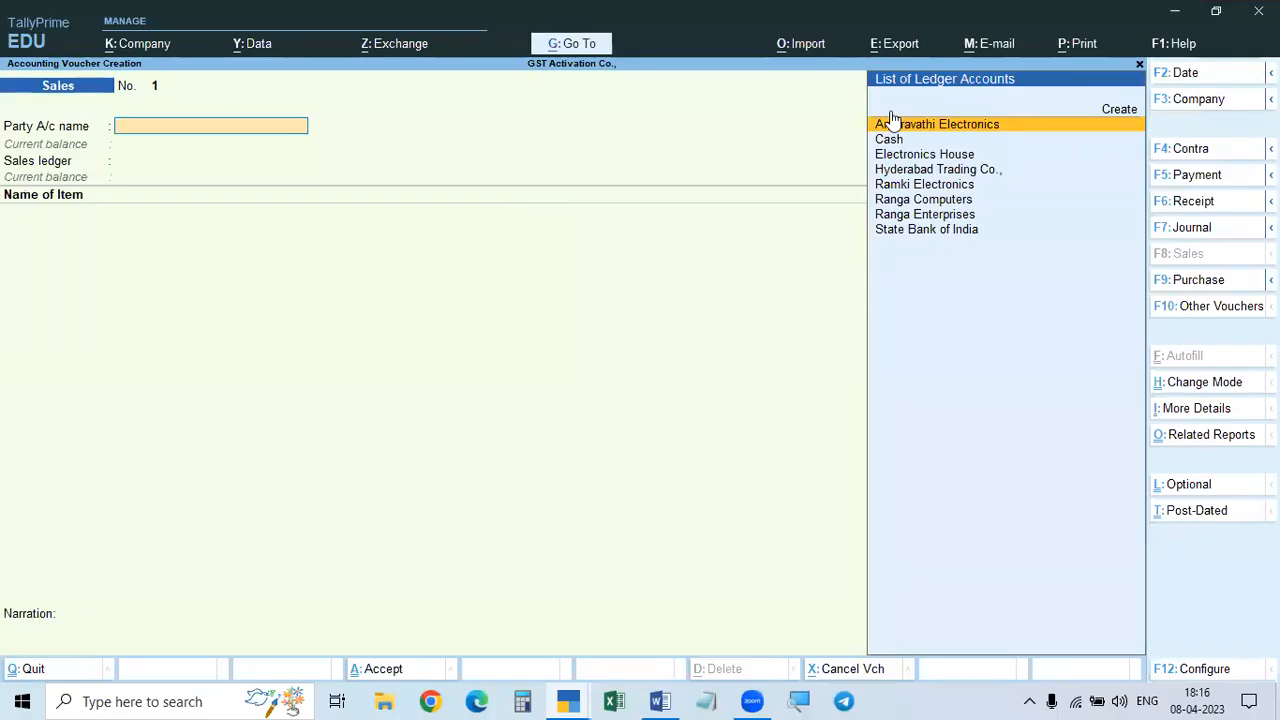
# Step: Select Hyderabad Trading Co., as the party account and check its ledger details without saving changes
pyautogui.click(931, 172)
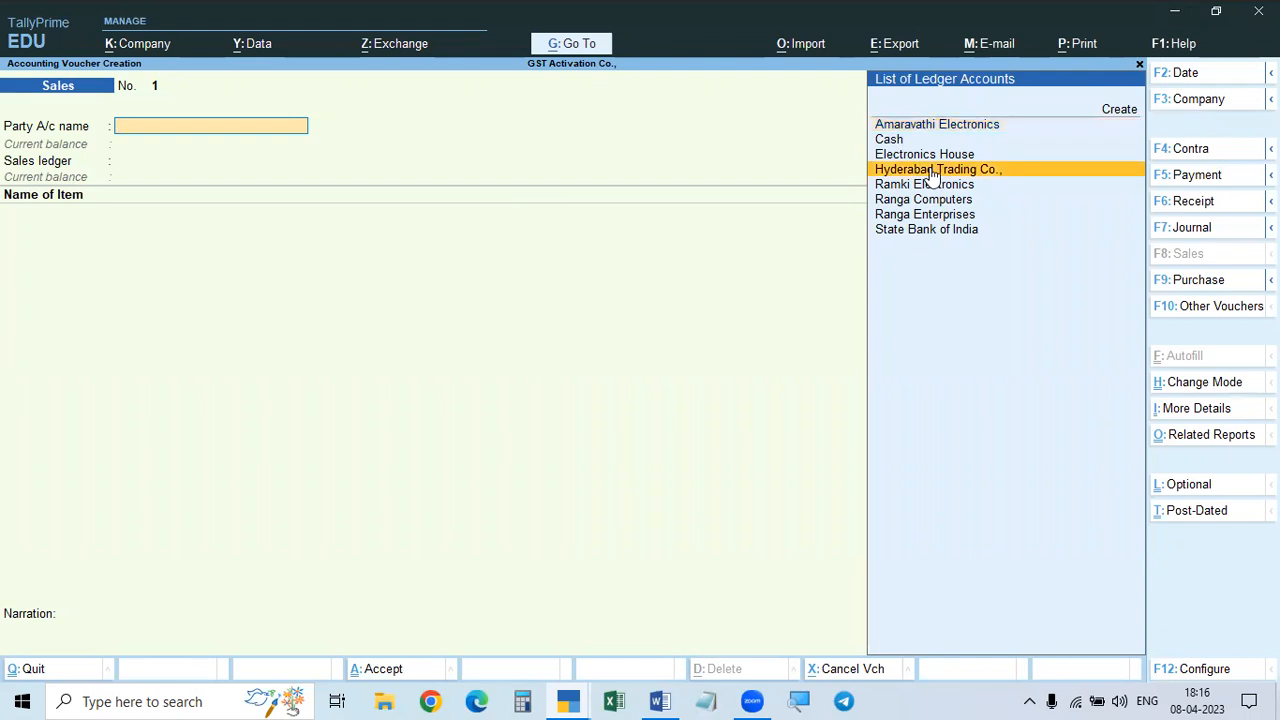
pyautogui.click(931, 172)
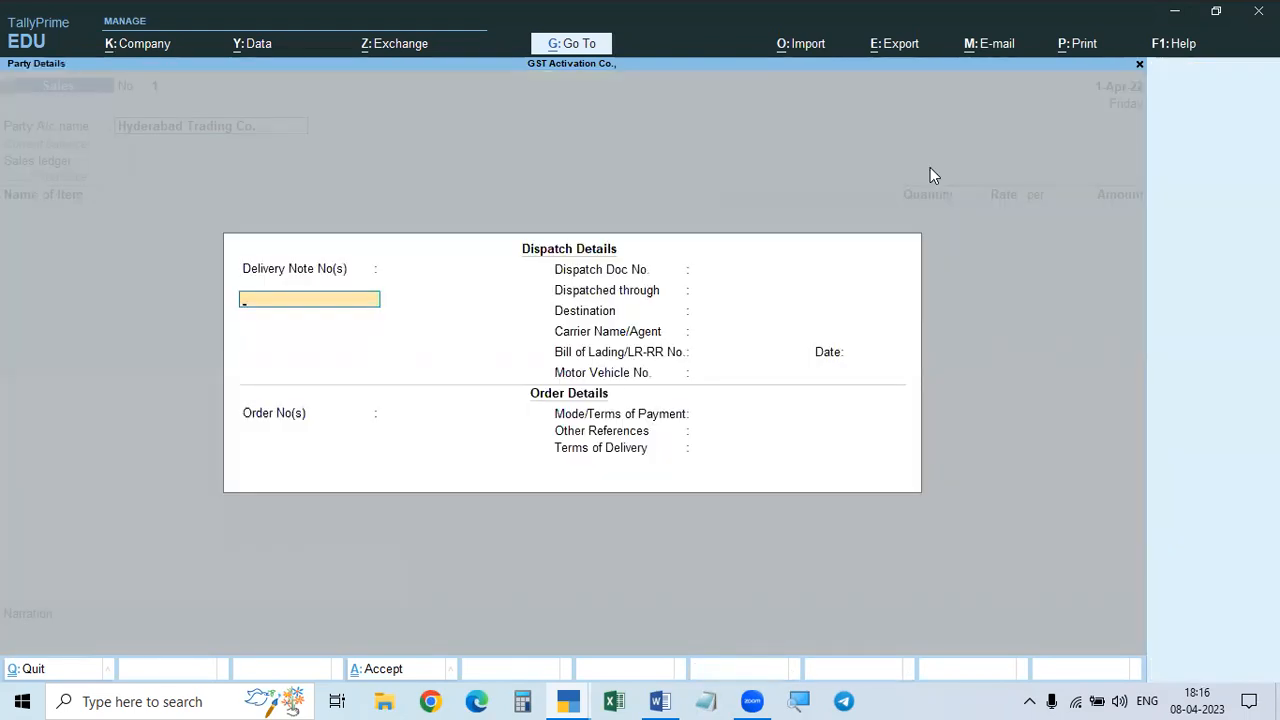
pyautogui.press('Escape')
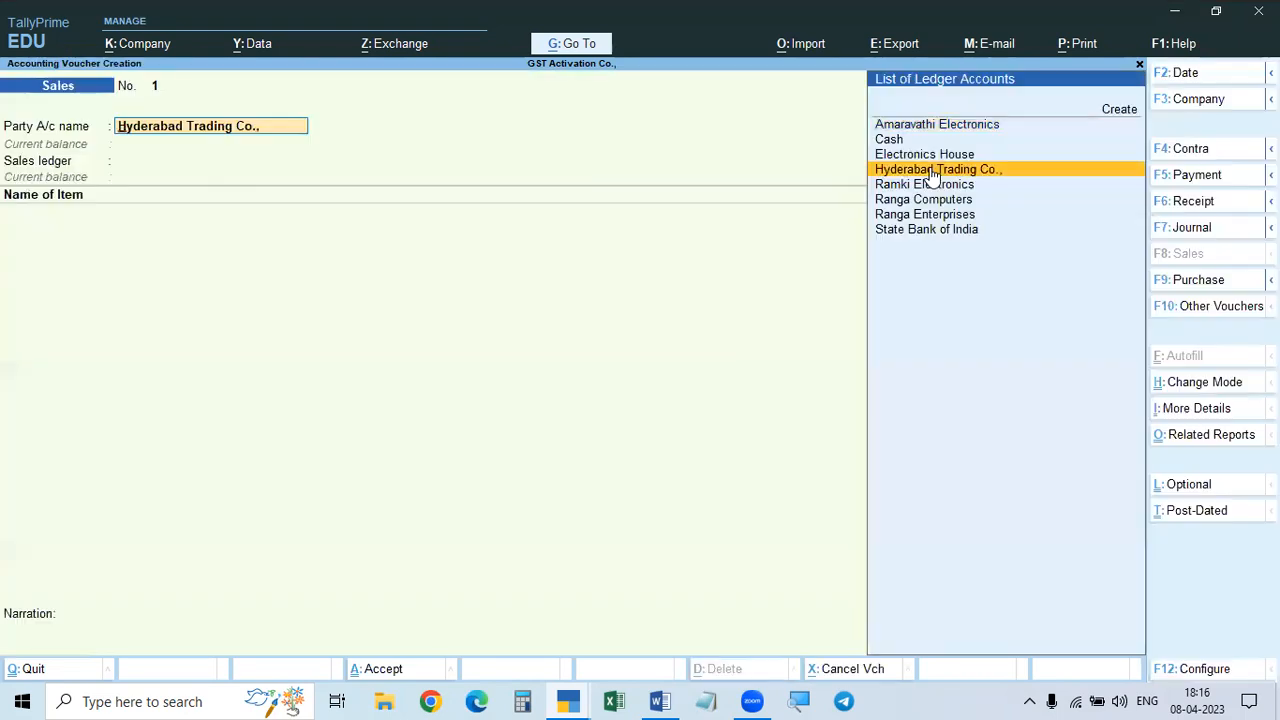
pyautogui.hotkey('ctrl', 'Return')
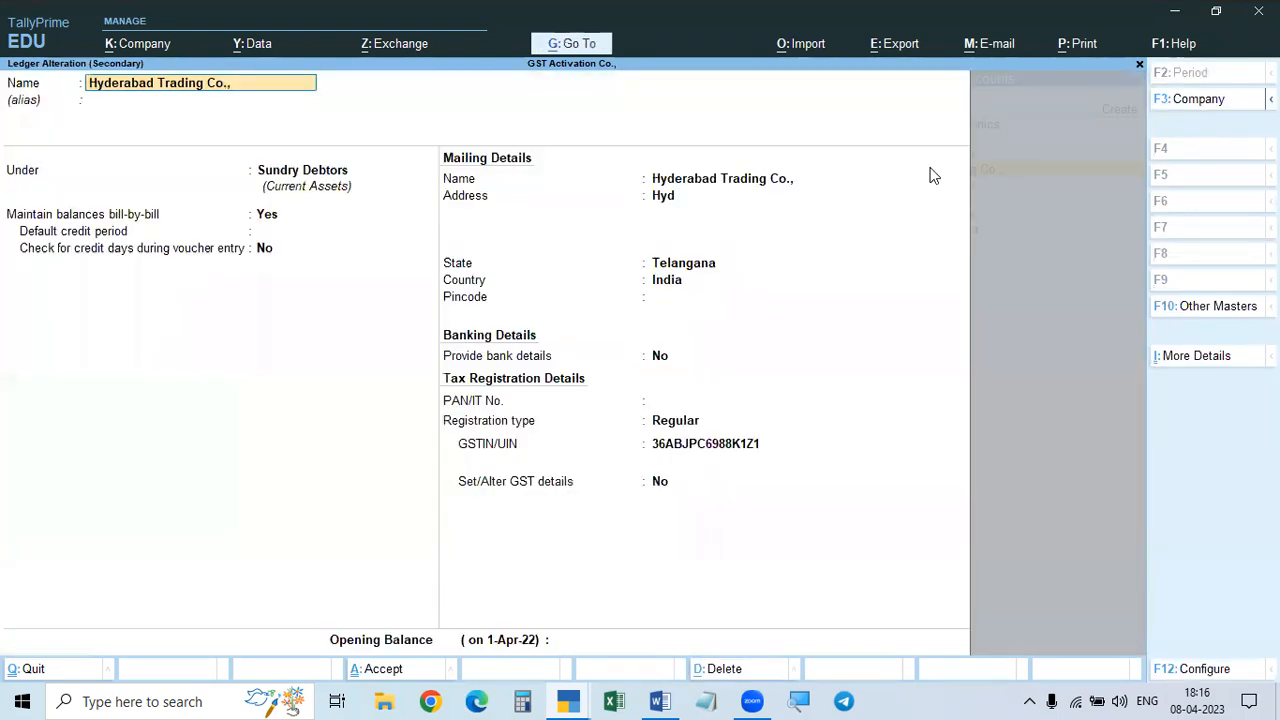
pyautogui.press('Escape')
pyautogui.press('Escape')
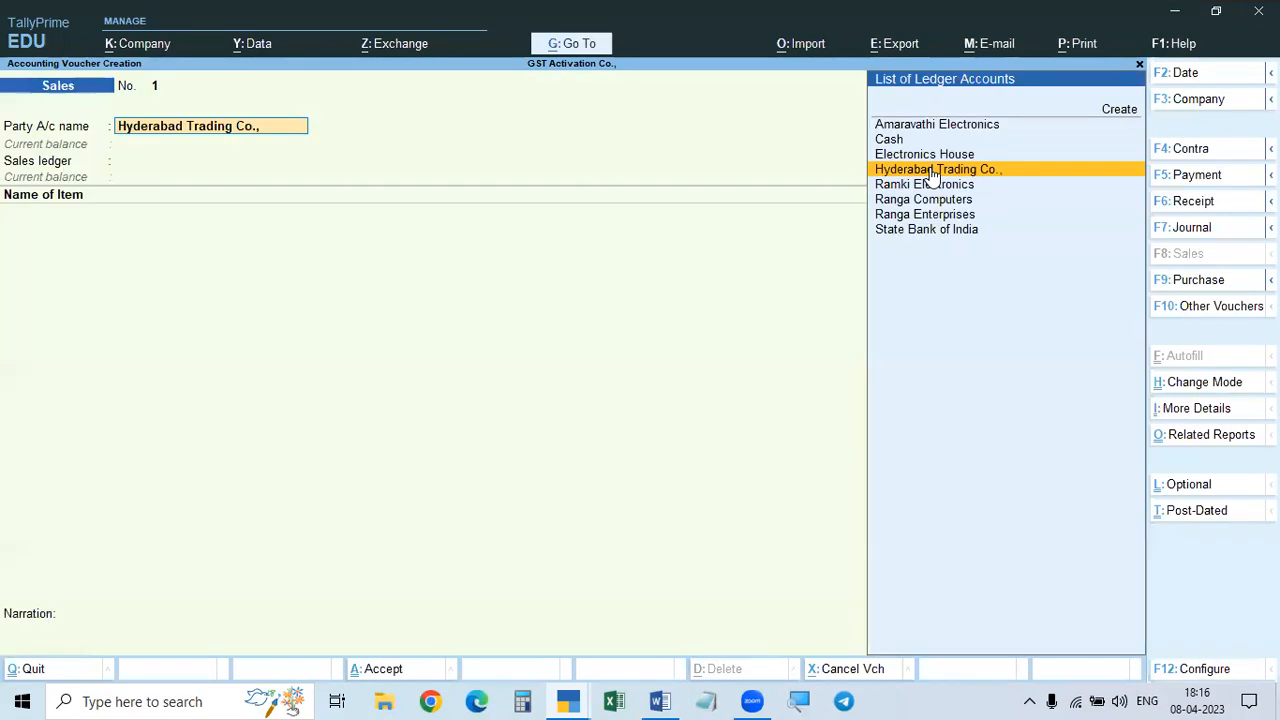
# Step: Set Provide Order details to No in the Sales voucher configuration and accept it
pyautogui.press('Return')
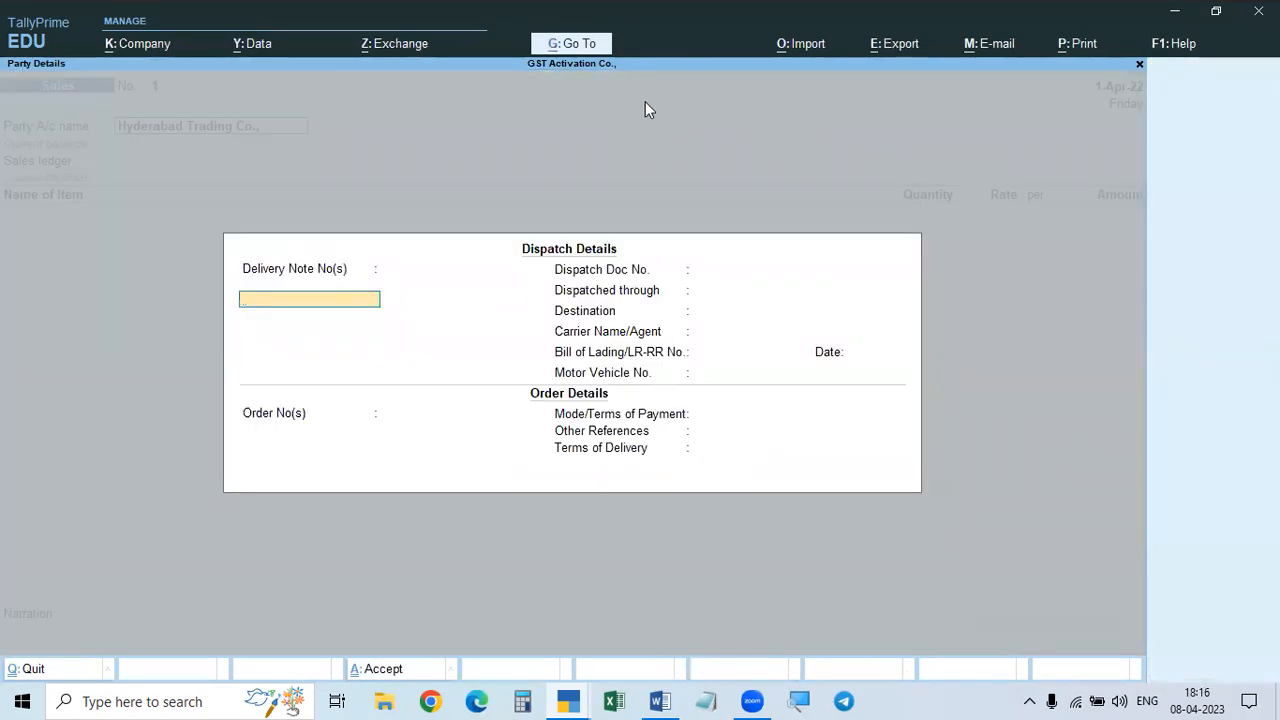
pyautogui.press('Escape')
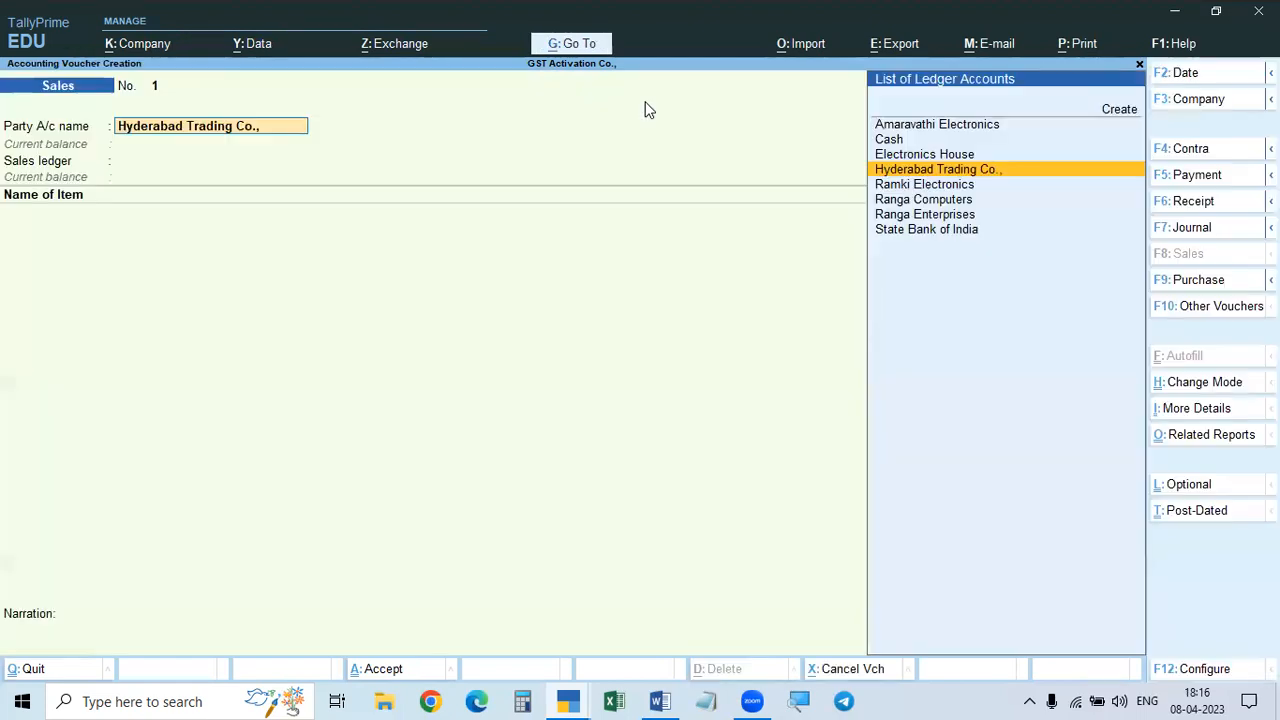
pyautogui.press('F12')
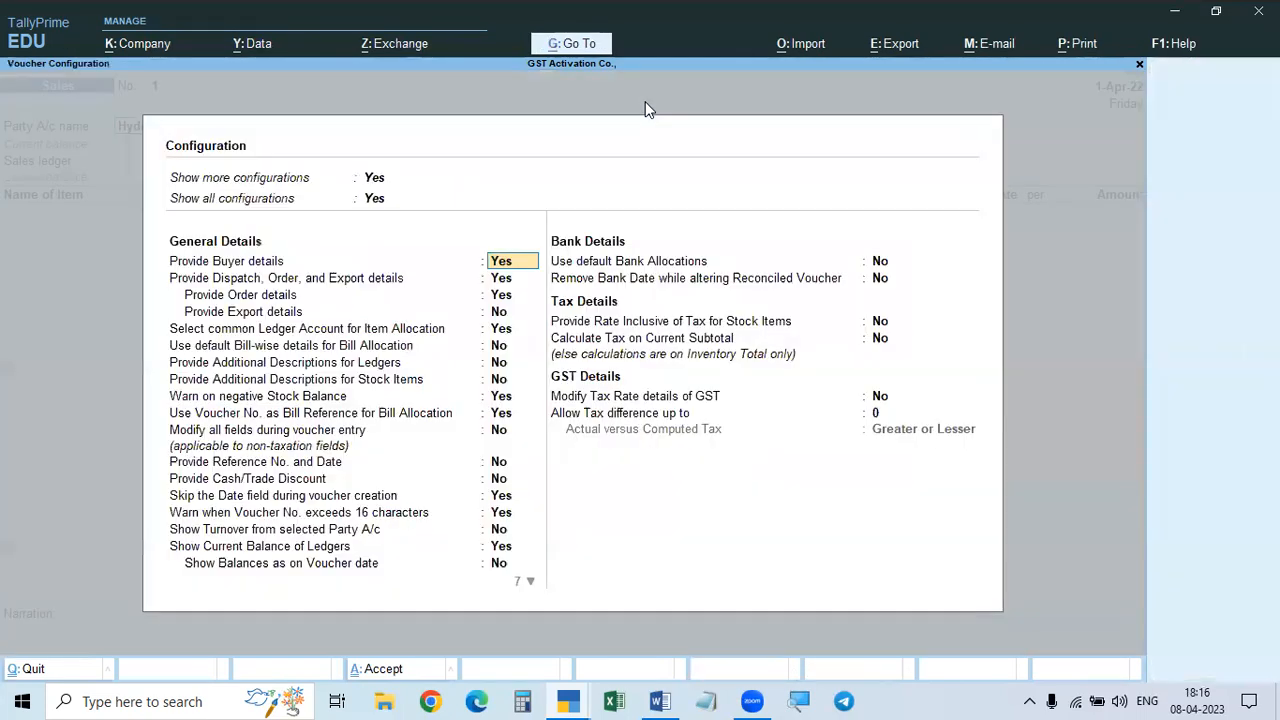
pyautogui.press('Return')
pyautogui.press('Return')
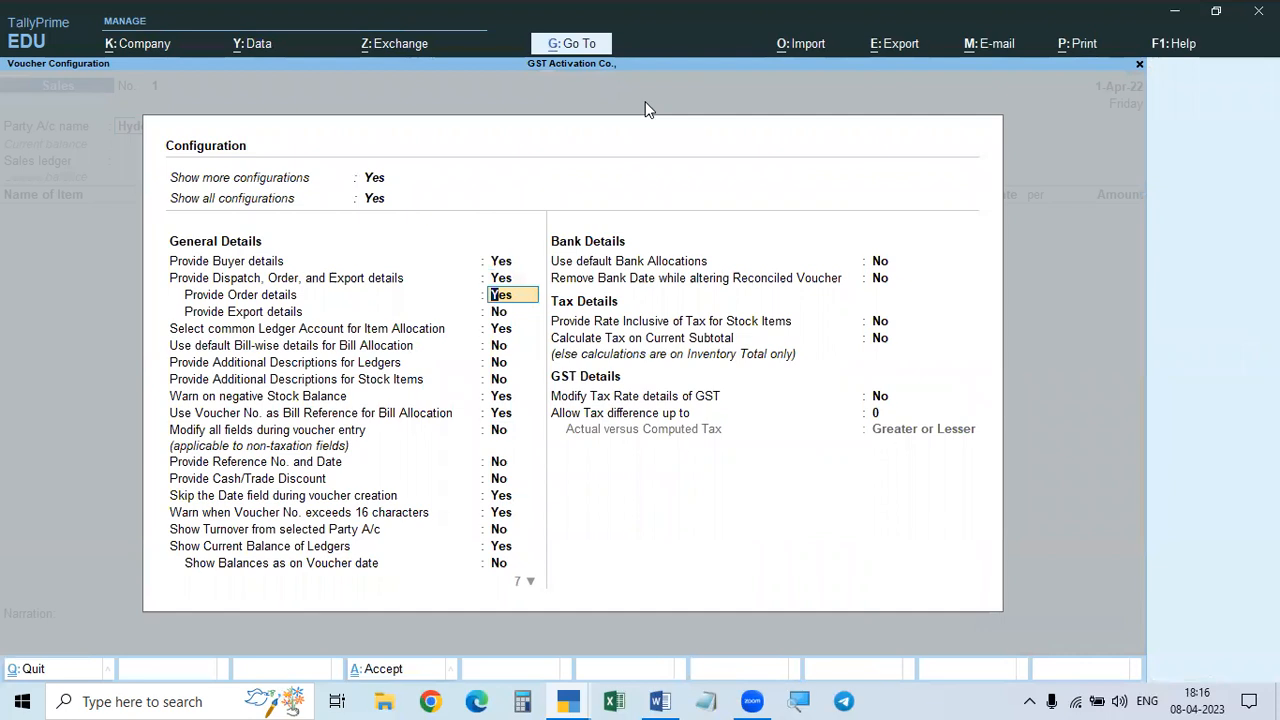
pyautogui.press('n')
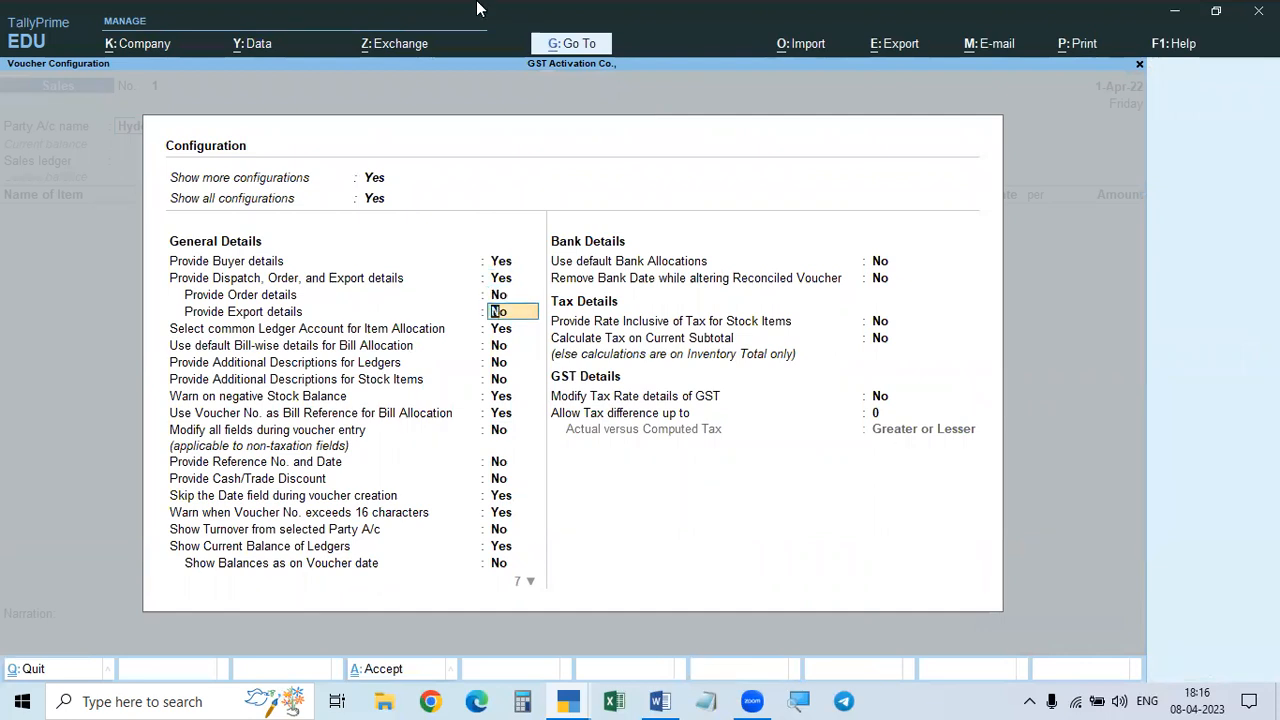
pyautogui.hotkey('ctrl', 'a')
# Step: Accept the party details with dispatch details blank, choose Sales as the sales ledger, and bring up the stock items for the first line
pyautogui.press('Return')
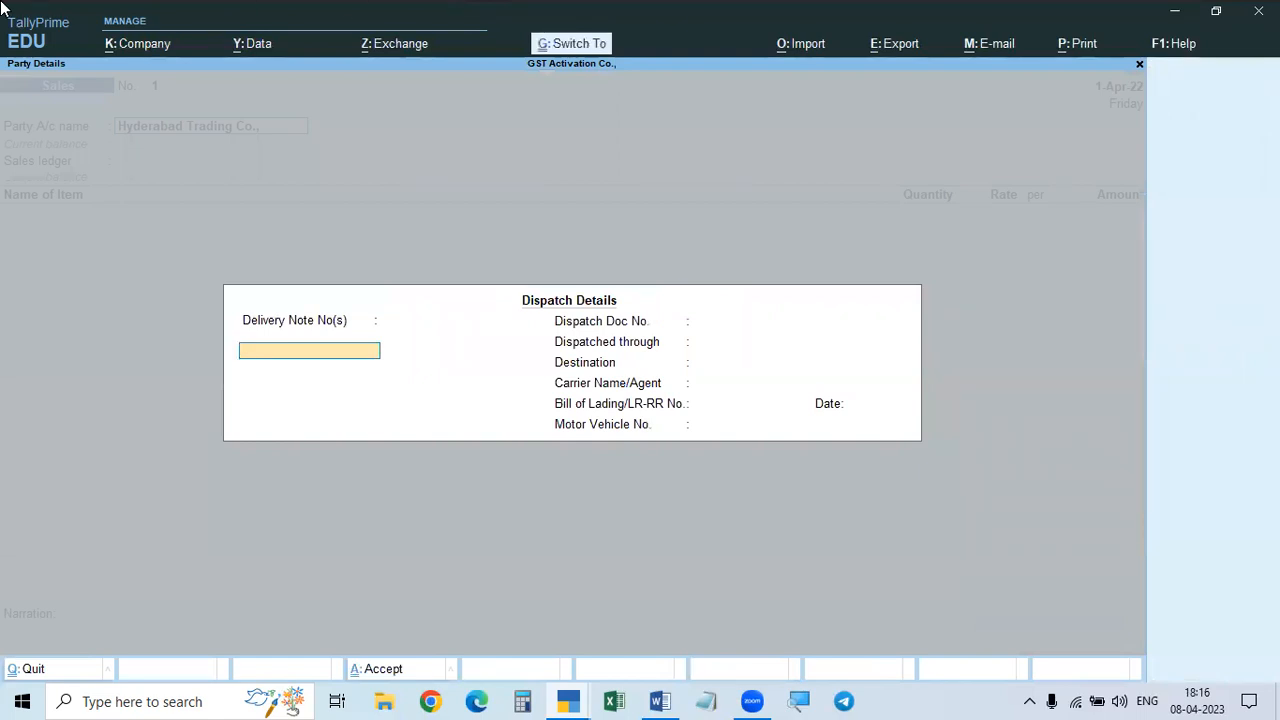
pyautogui.press('Escape')
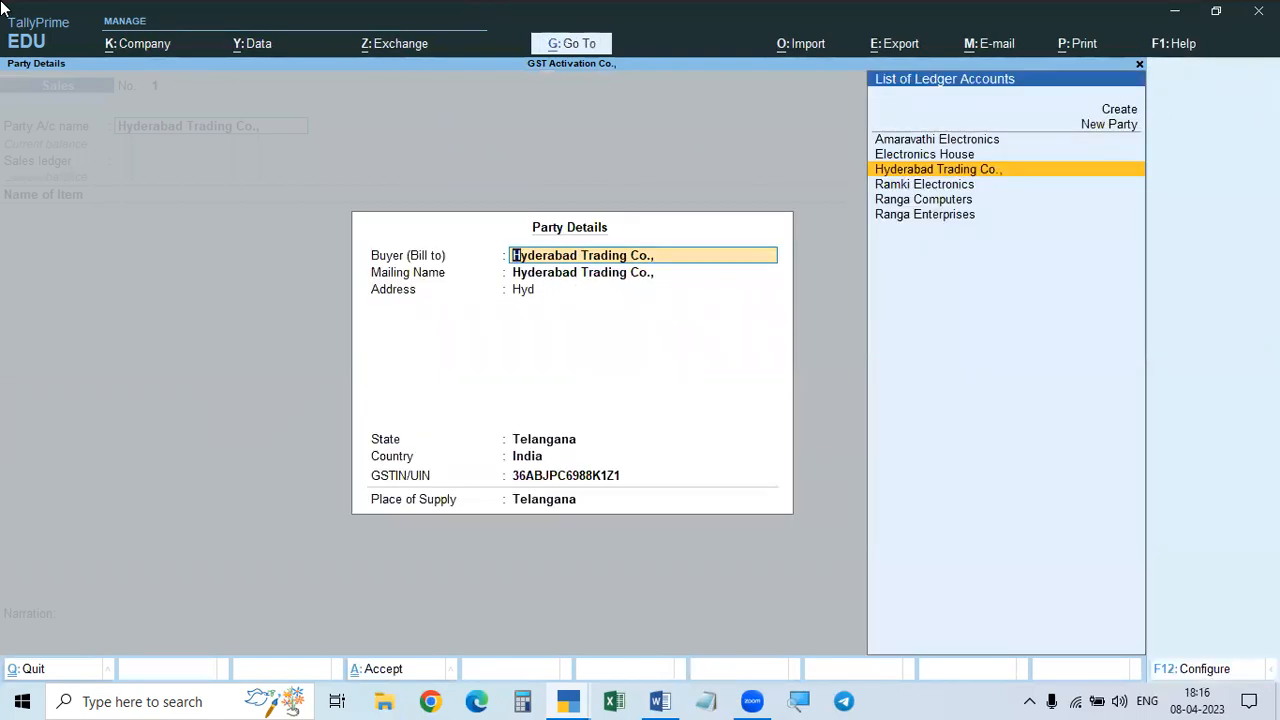
pyautogui.hotkey('ctrl', 'a')
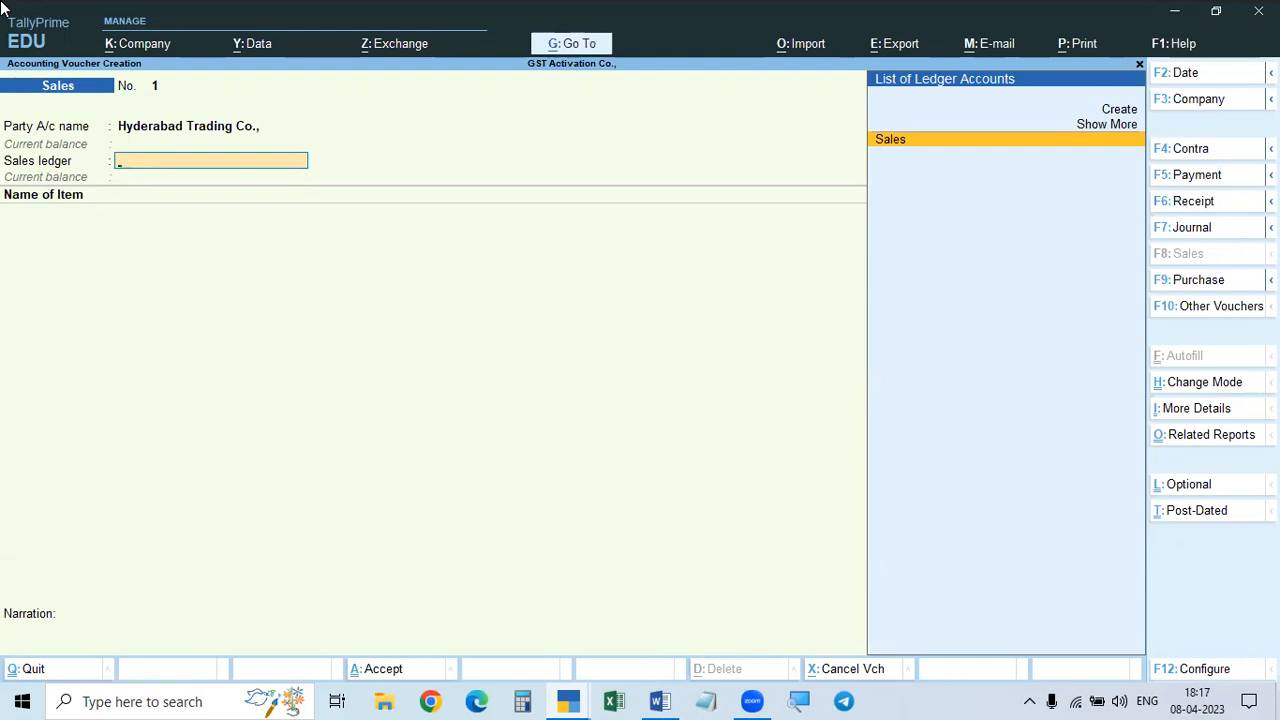
pyautogui.press('Return')
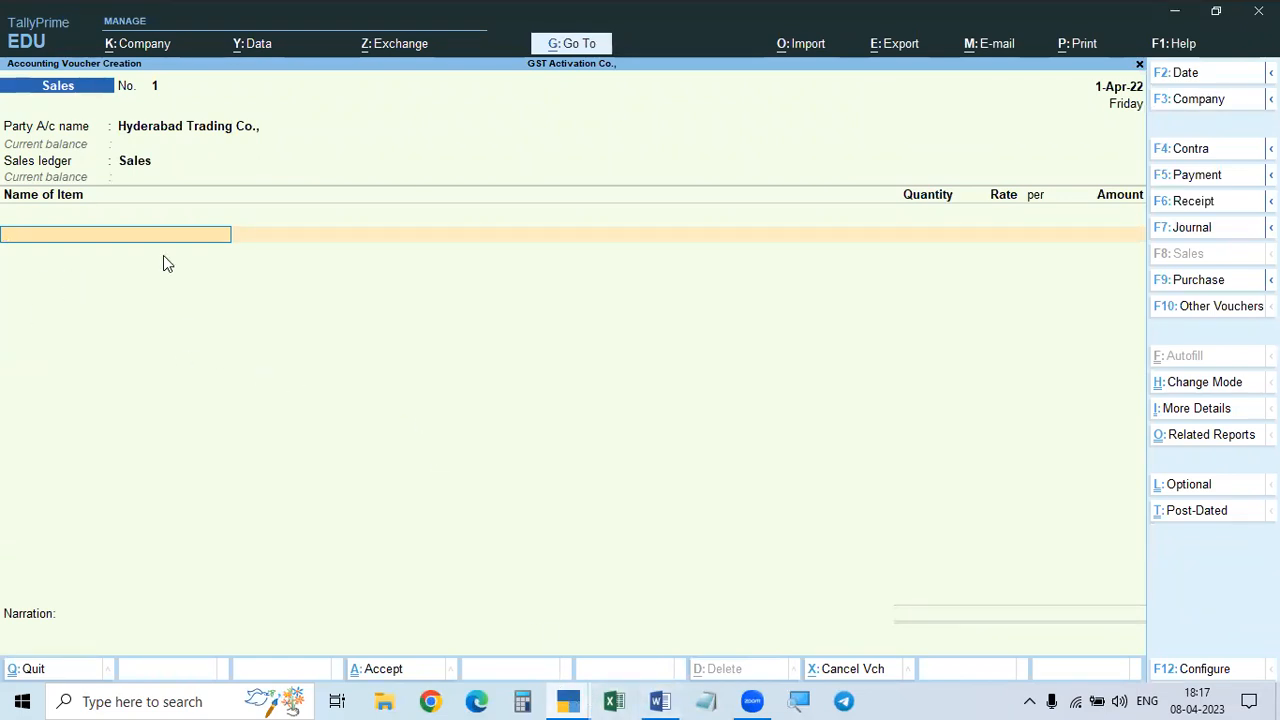
pyautogui.press('space')
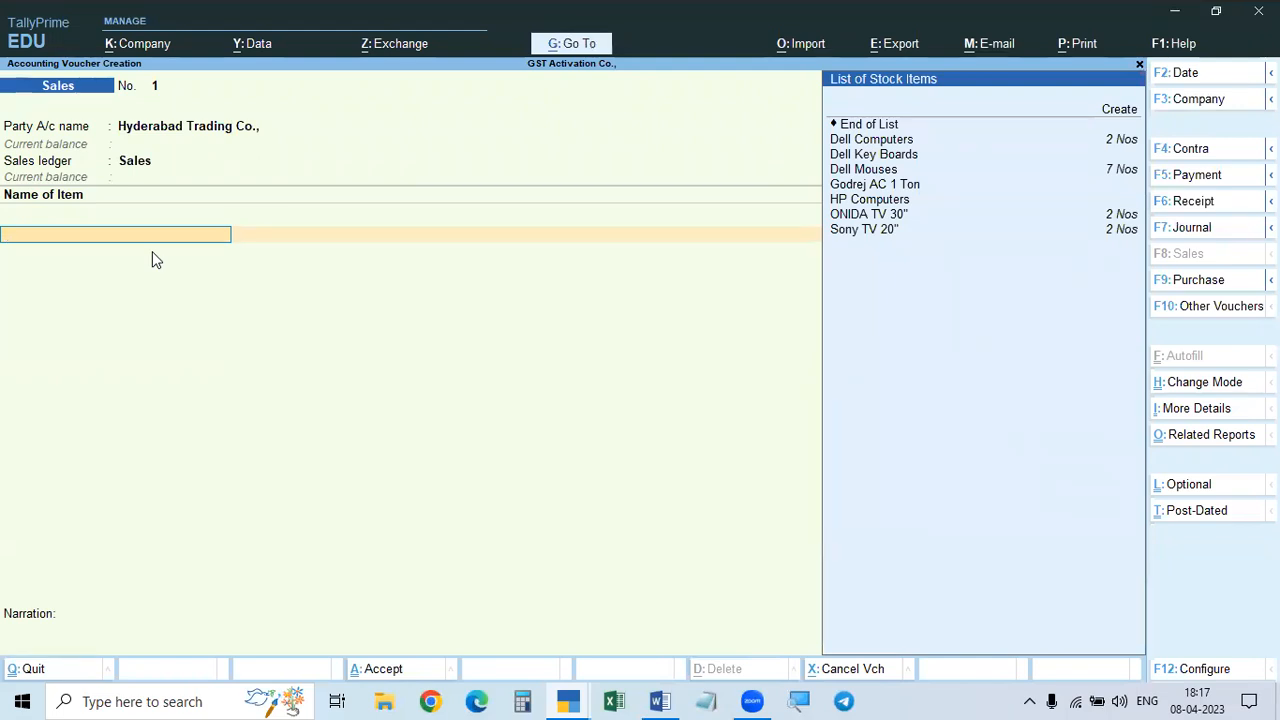
# Step: Enter Godrej AC 1 Ton as the first item line with quantity 1 Nos and a rate of 35,000
pyautogui.press('Escape')
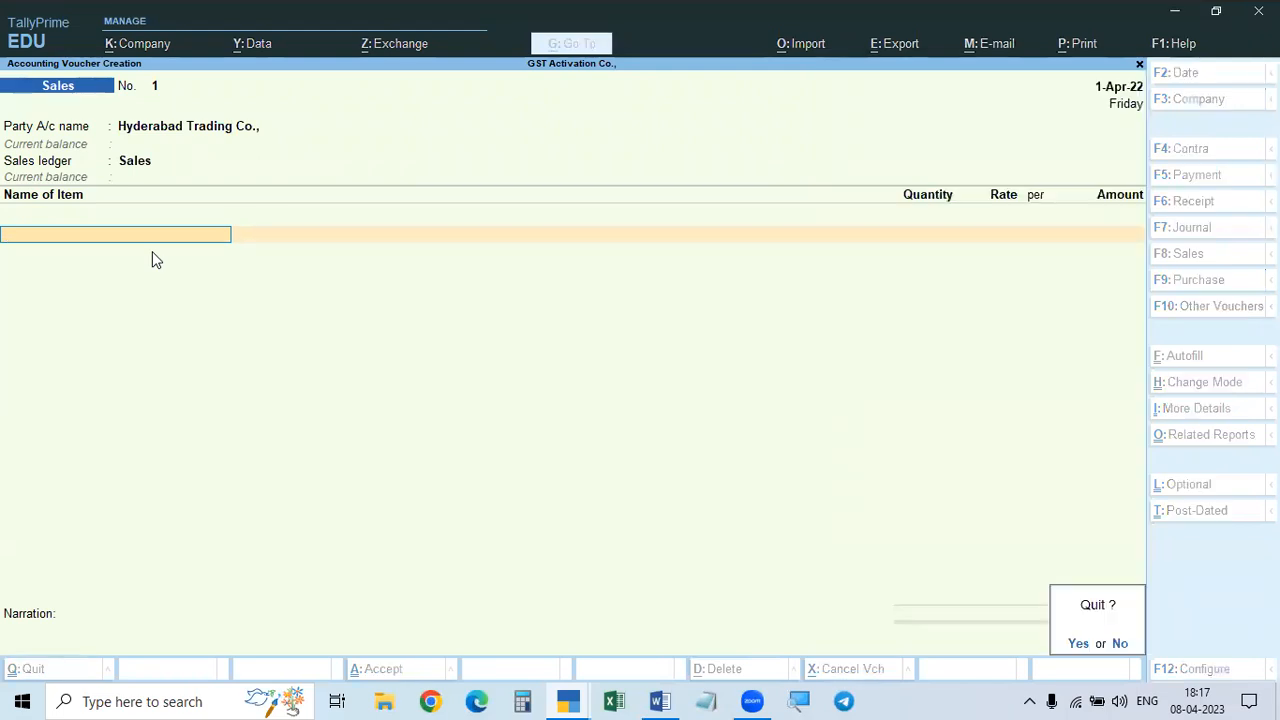
pyautogui.press('n')
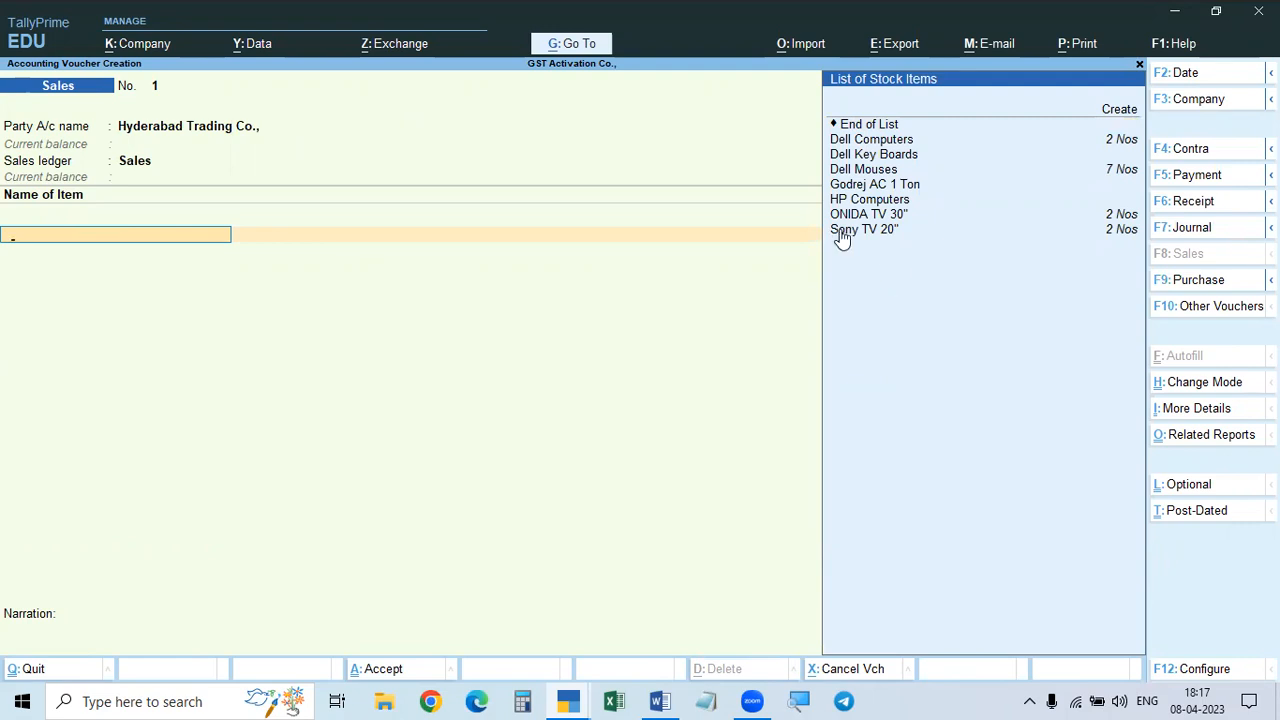
pyautogui.click(873, 186)
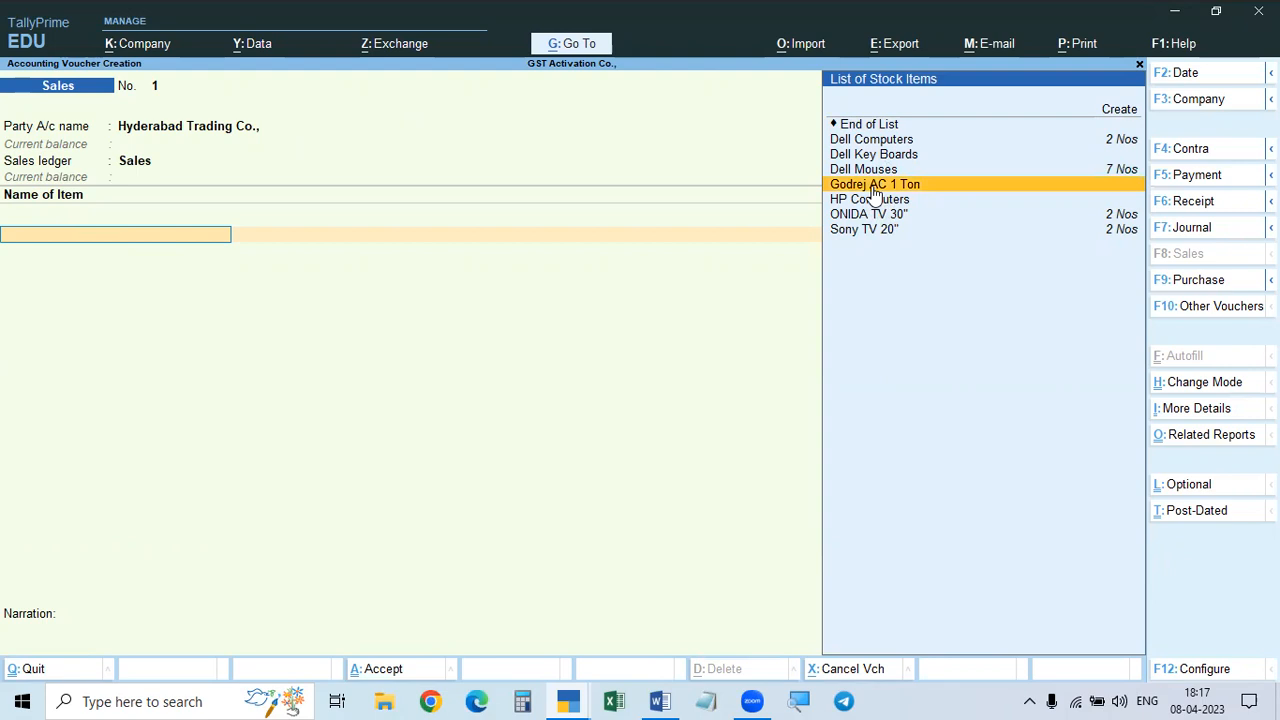
pyautogui.click(873, 186)
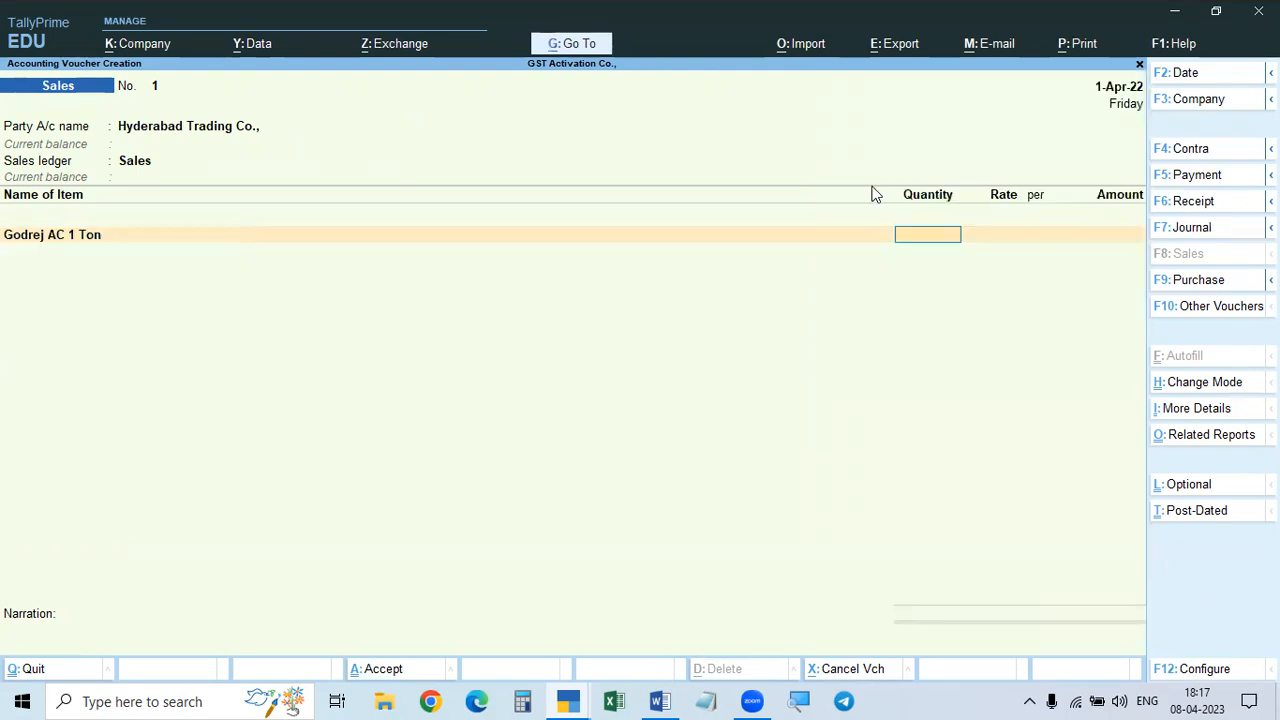
pyautogui.write('1')
pyautogui.press('Return')
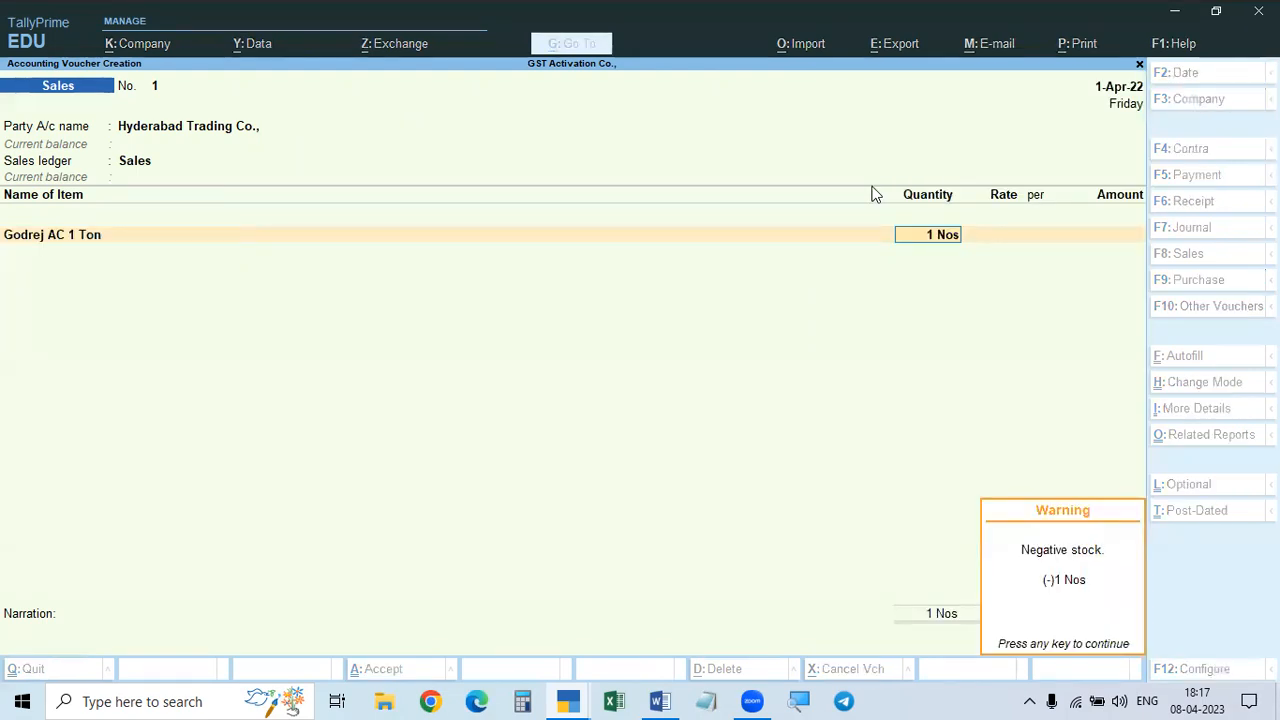
pyautogui.press('Return')
pyautogui.write('5000')
pyautogui.press('BackSpace')
pyautogui.press('BackSpace')
pyautogui.press('BackSpace')
pyautogui.press('BackSpace')
pyautogui.write('35000')
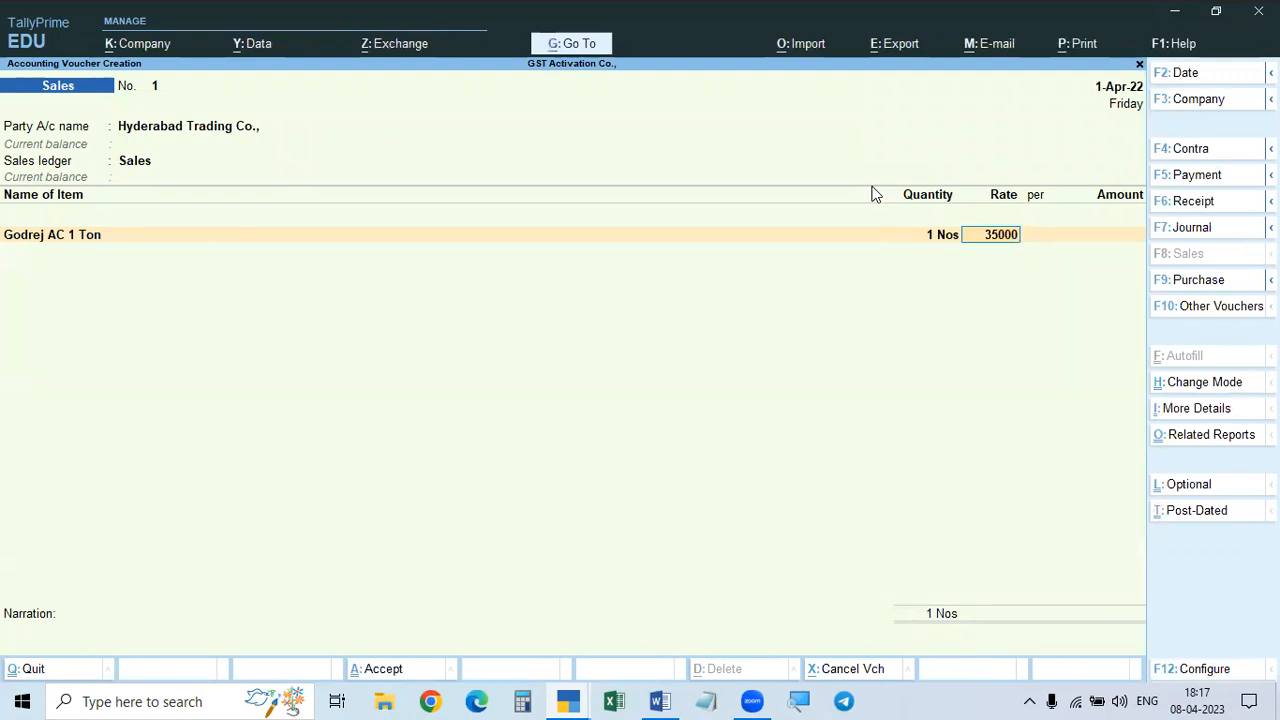
pyautogui.press('Return')
pyautogui.press('Return')
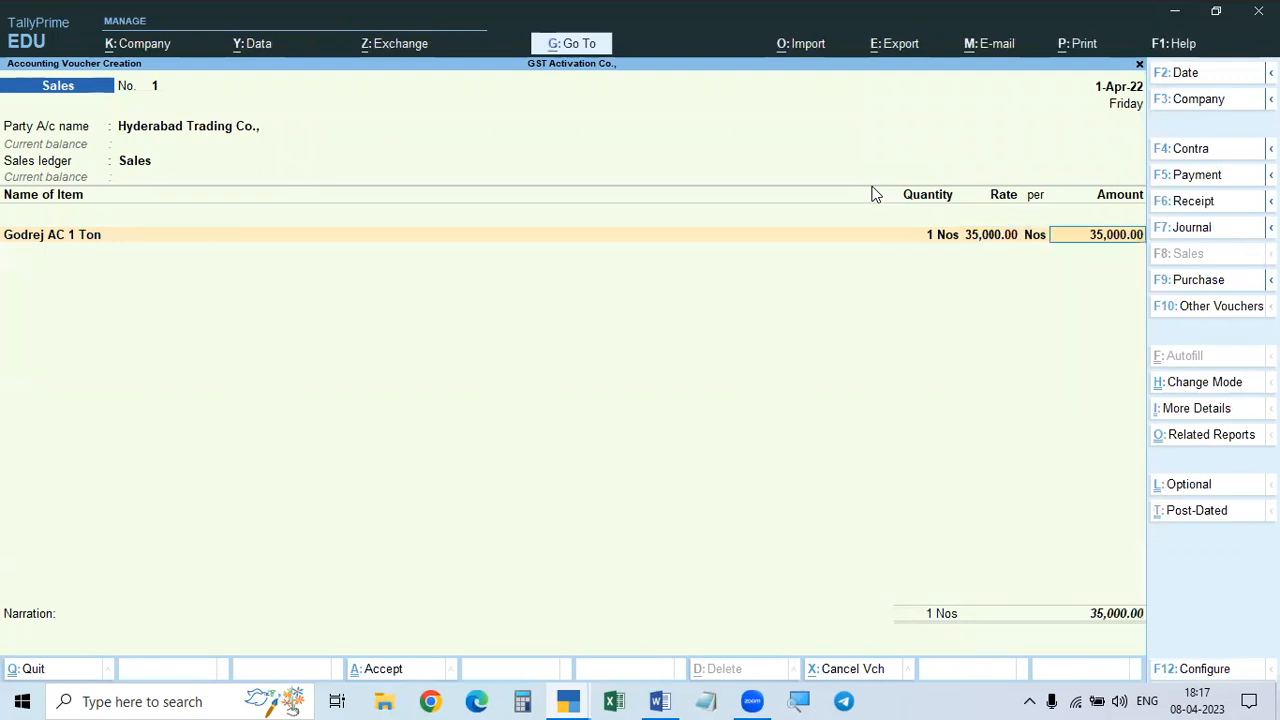
pyautogui.press('Return')
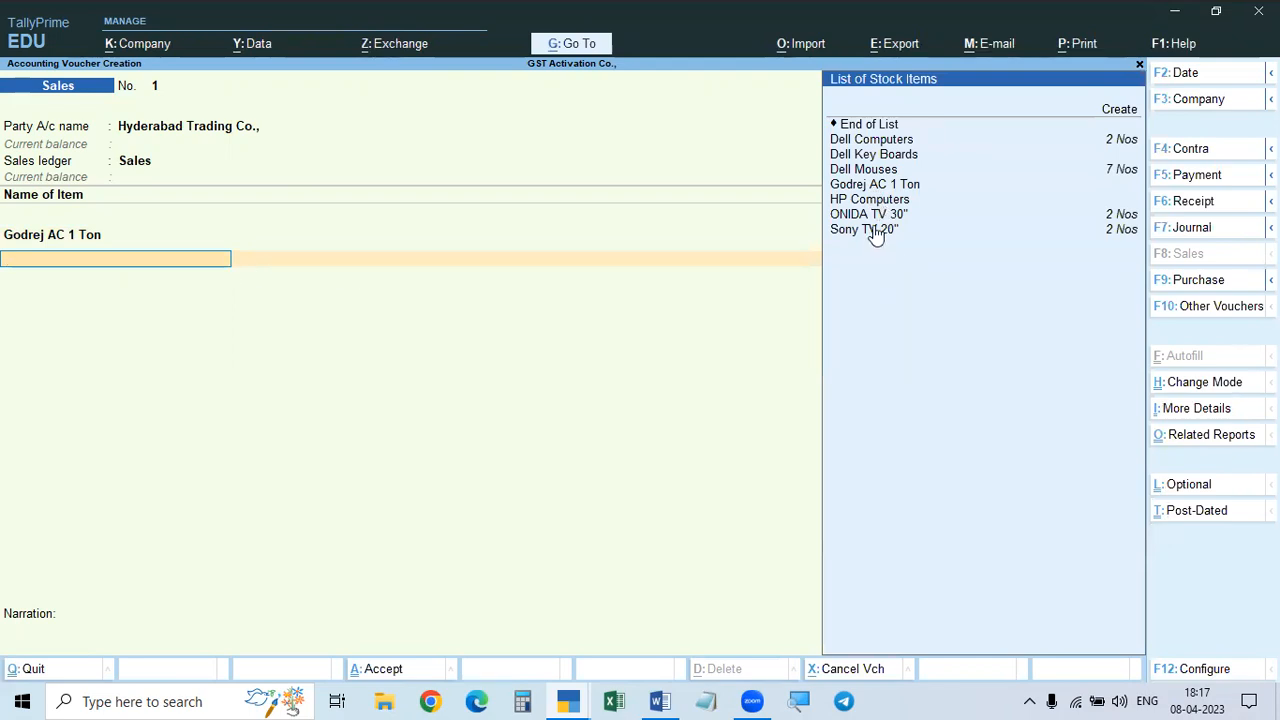
# Step: Add Sony TV 20" as the second item line with quantity 1 Nos and a rate of 25,000, ending the item list
pyautogui.click(871, 231)
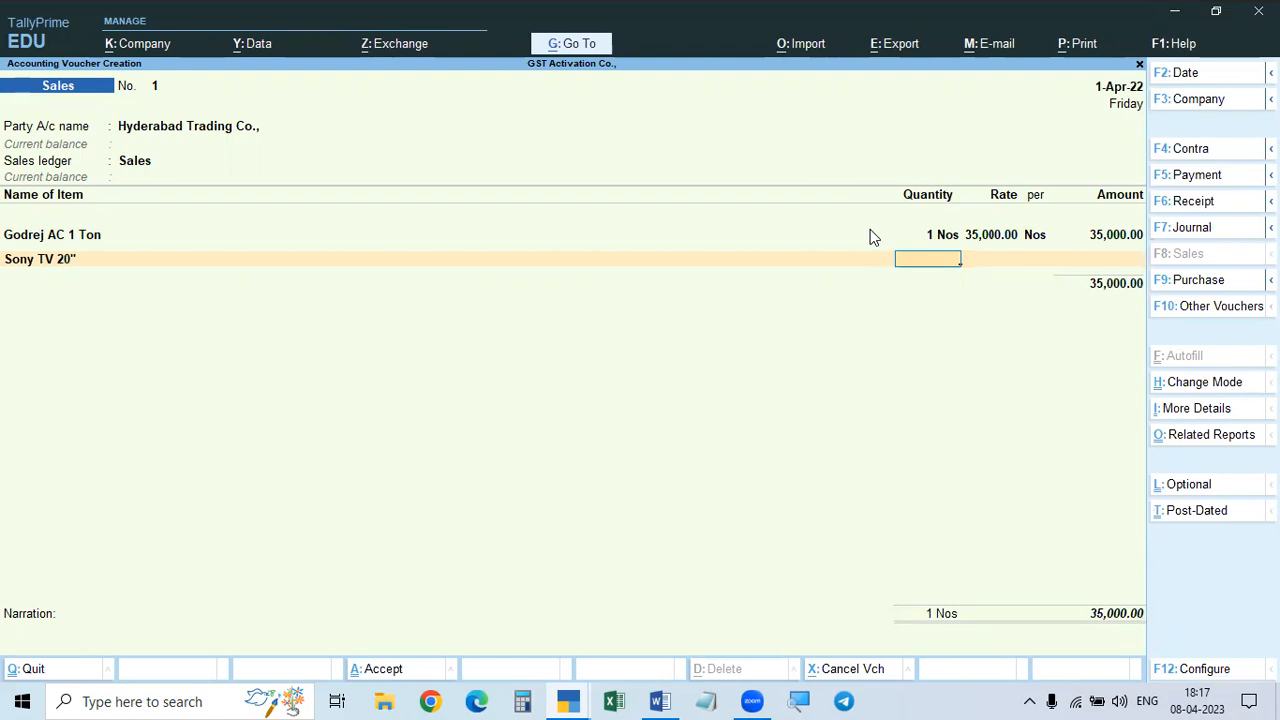
pyautogui.write('1')
pyautogui.press('Return')
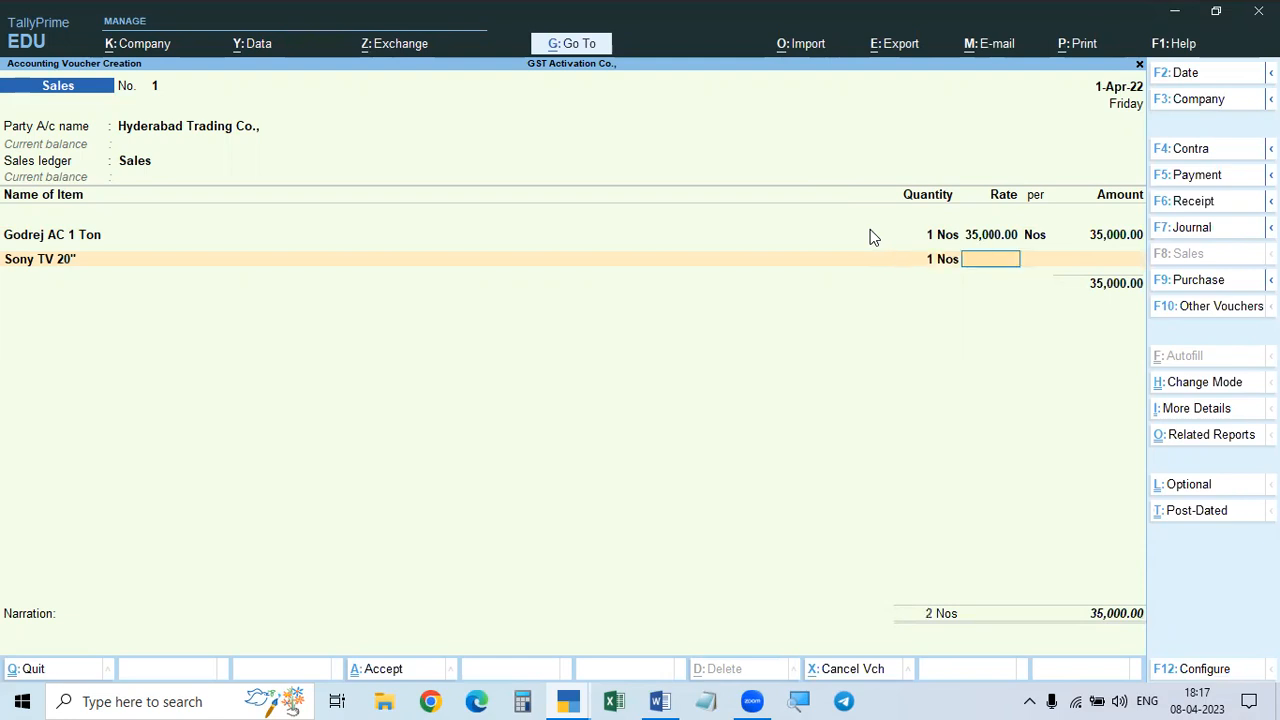
pyautogui.write('25000')
pyautogui.press('Return')
pyautogui.press('Return')
pyautogui.press('Return')
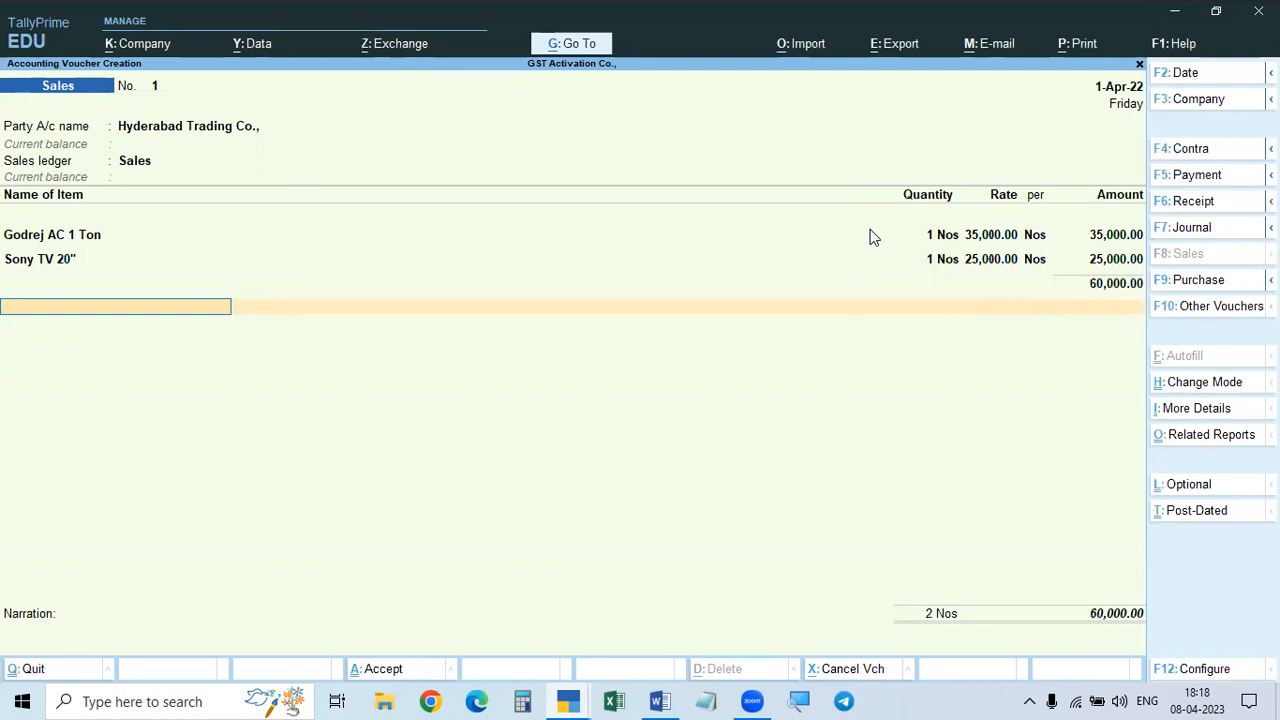
# Step: Try to apply the IGST ledger as the tax line below the stock items
pyautogui.write('Ig')
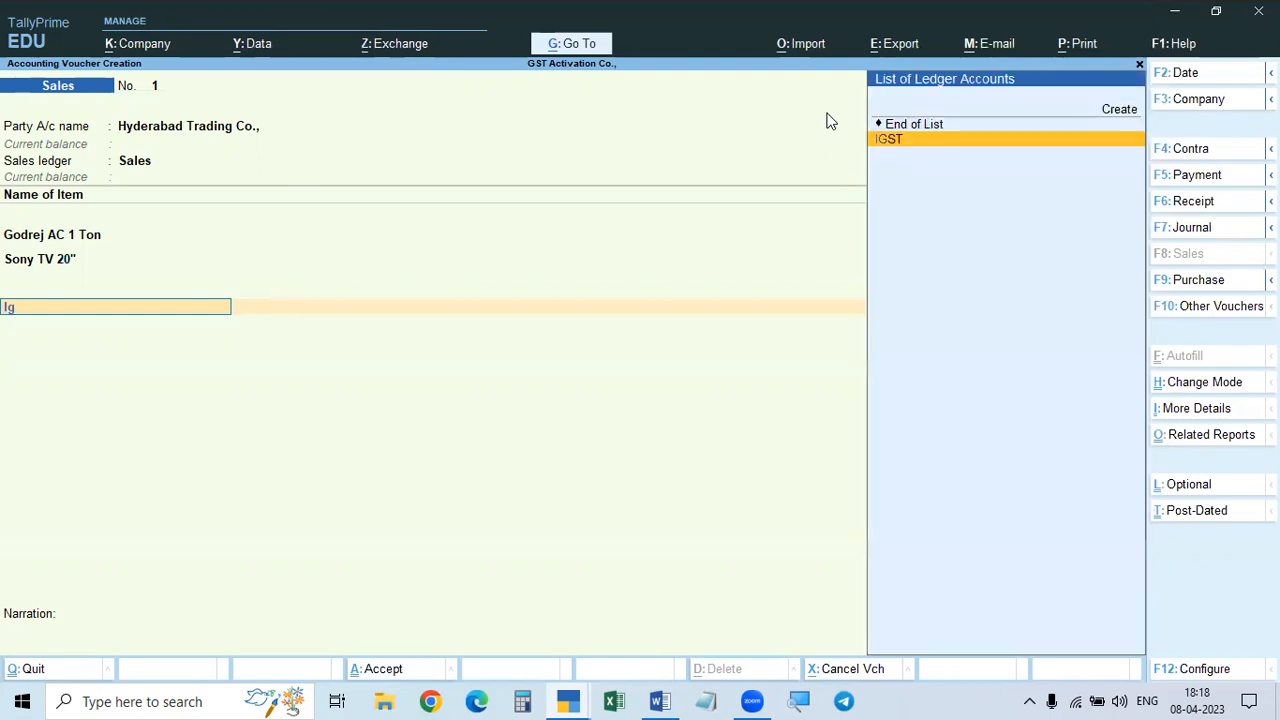
pyautogui.press('Return')
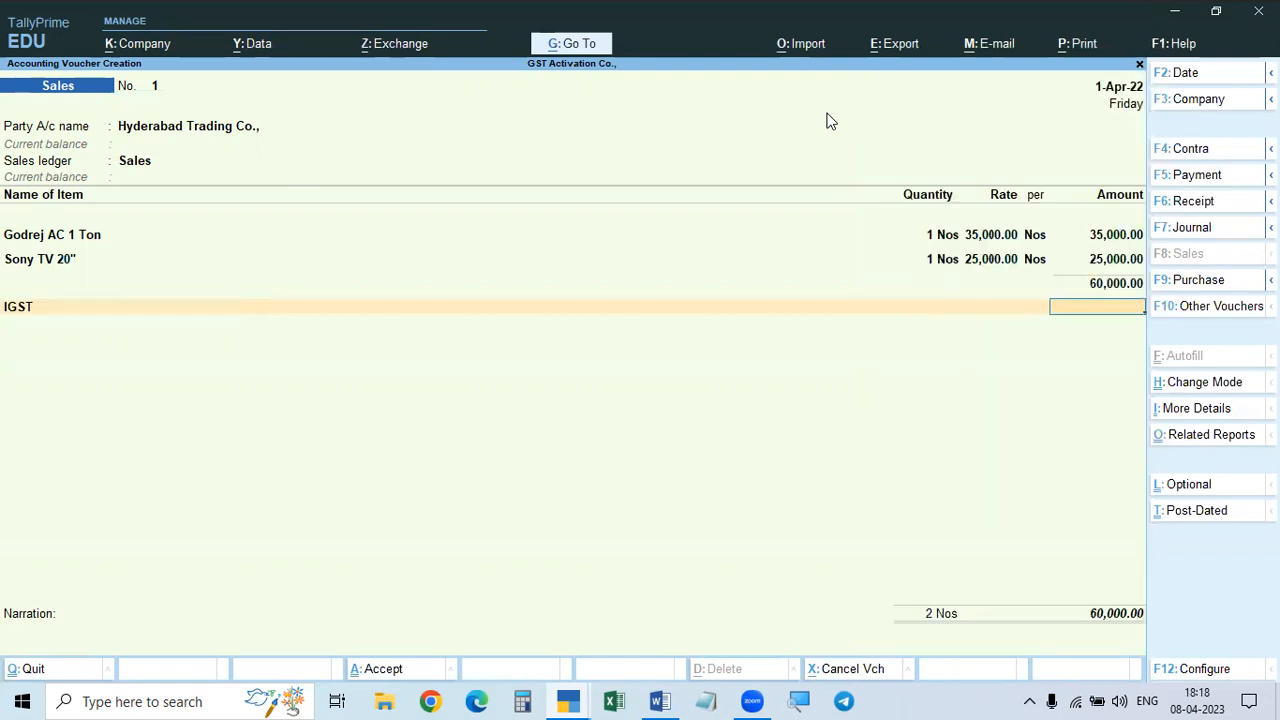
pyautogui.press('BackSpace')
# Step: Apply the CGST and SGST ledgers below the stock items and end the ledger list
pyautogui.write('Cgst')
pyautogui.press('Return')
pyautogui.press('Return')
pyautogui.write('Sgst')
pyautogui.press('Return')
pyautogui.press('Return')
pyautogui.press('Return')
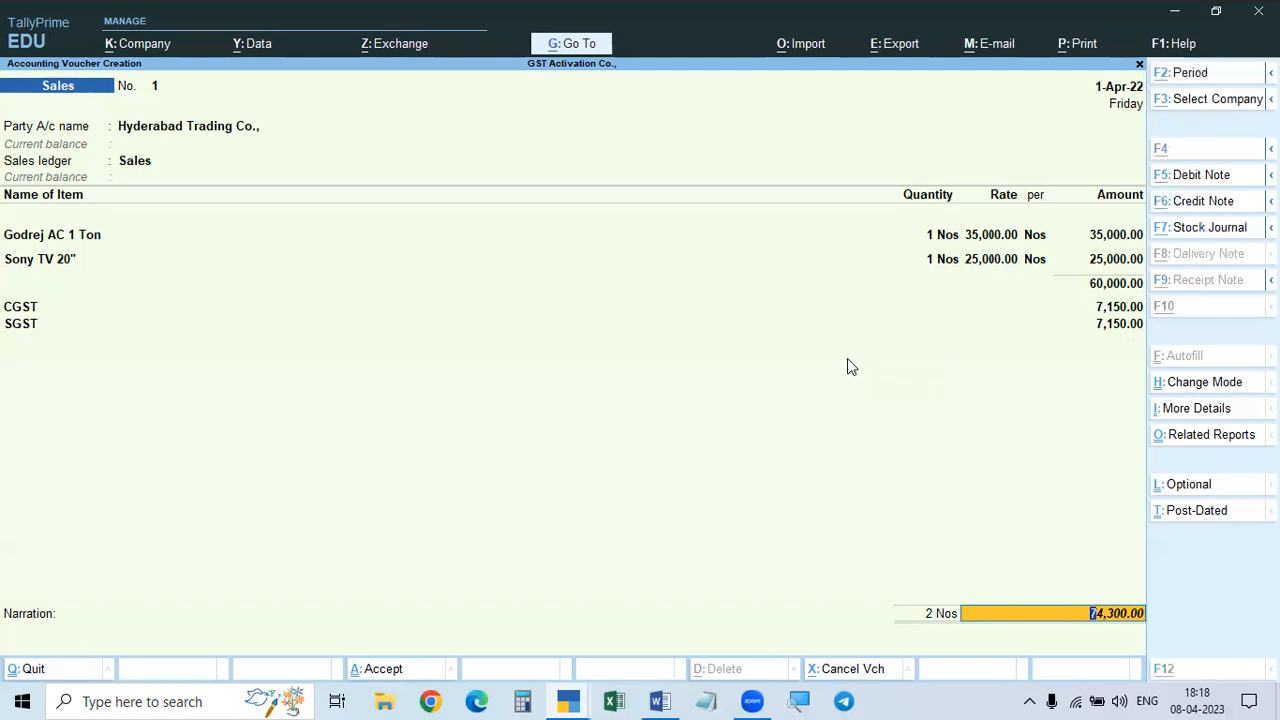
# Step: Examine the detailed GST tax analysis of the voucher for each item's central and state tax, and return to the voucher
pyautogui.hotkey('ctrl', 'o')
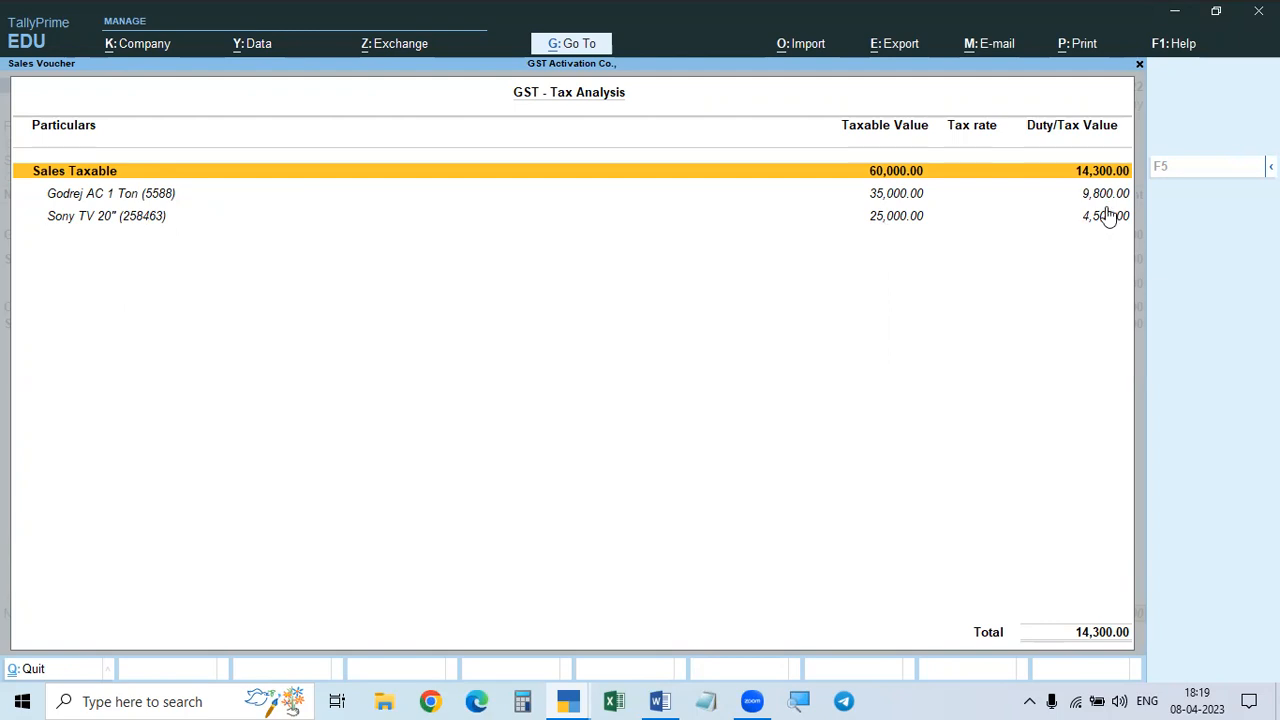
pyautogui.press('F5')
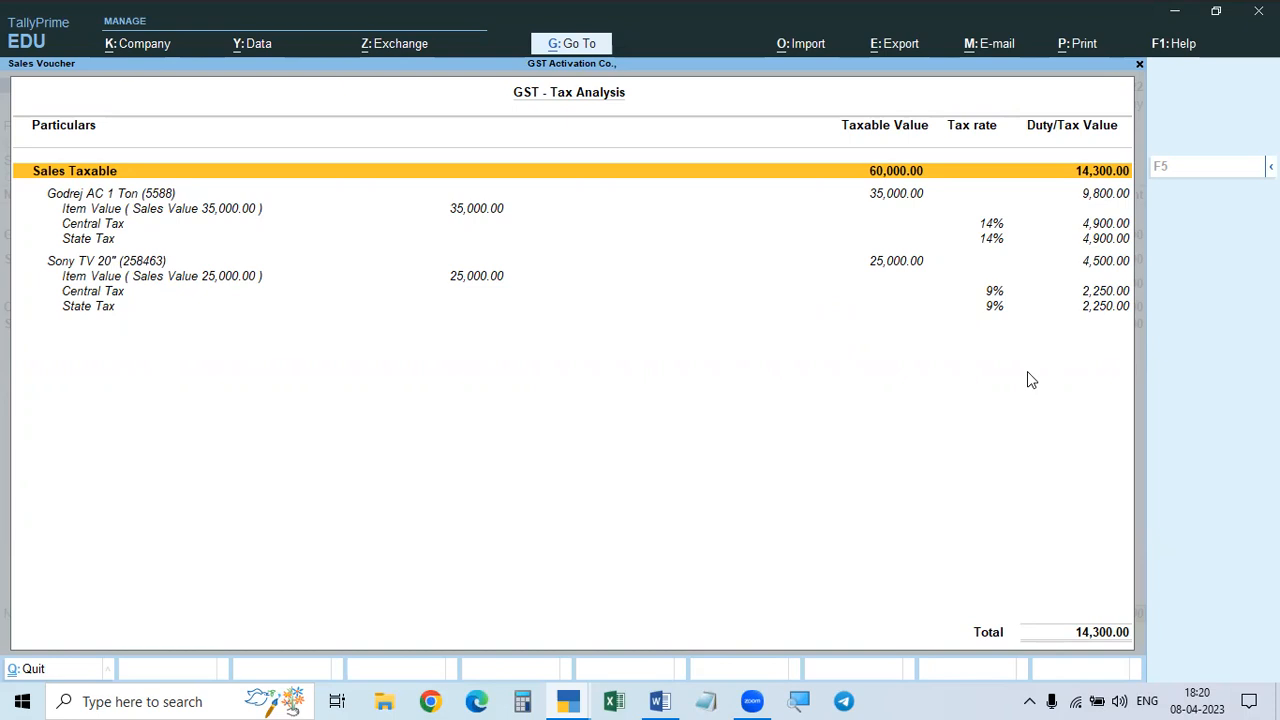
pyautogui.press('Escape')
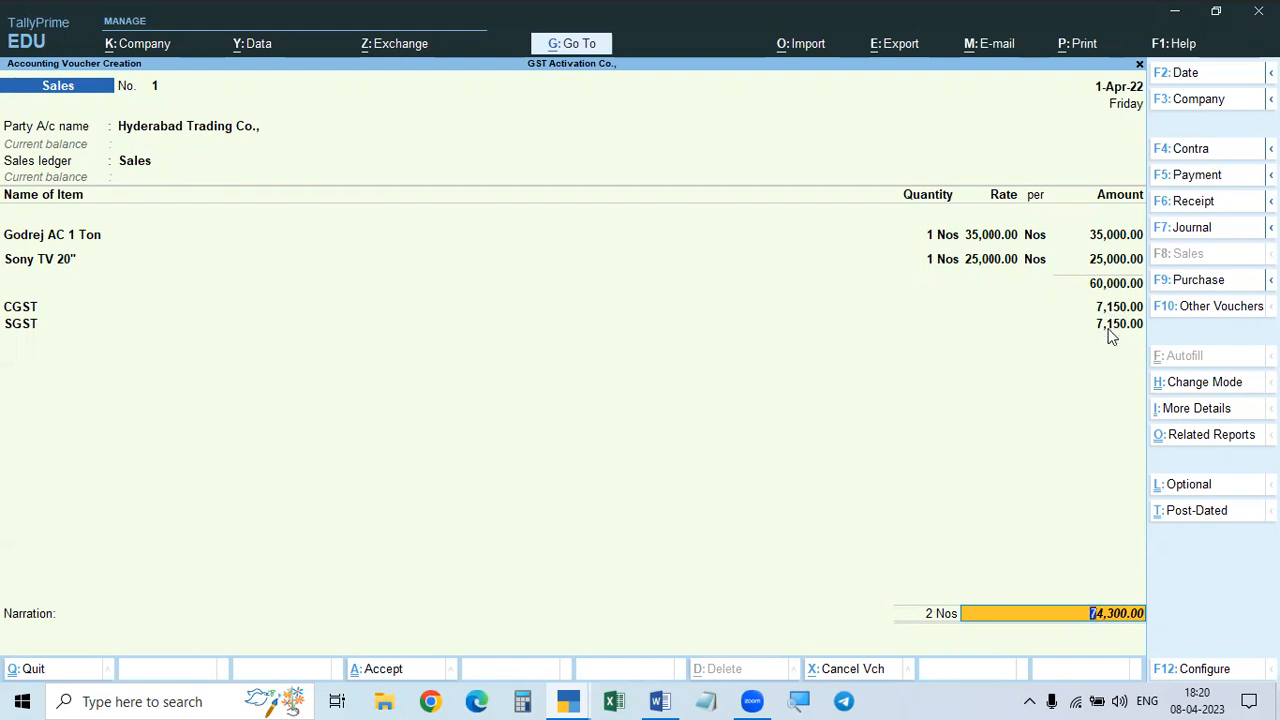
# Step: Allocate the full bill amount to New Ref 1 in the bill-wise details and save the voucher with a blank narration
pyautogui.press('Return')
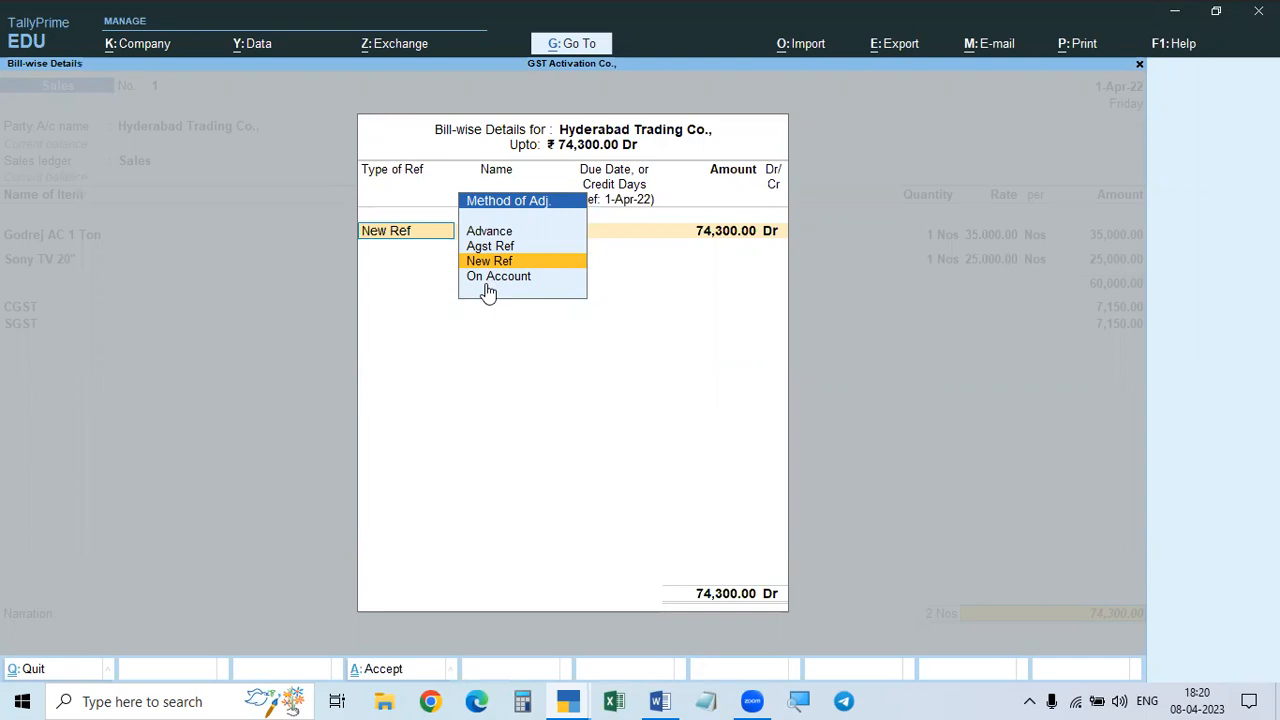
pyautogui.press('Return')
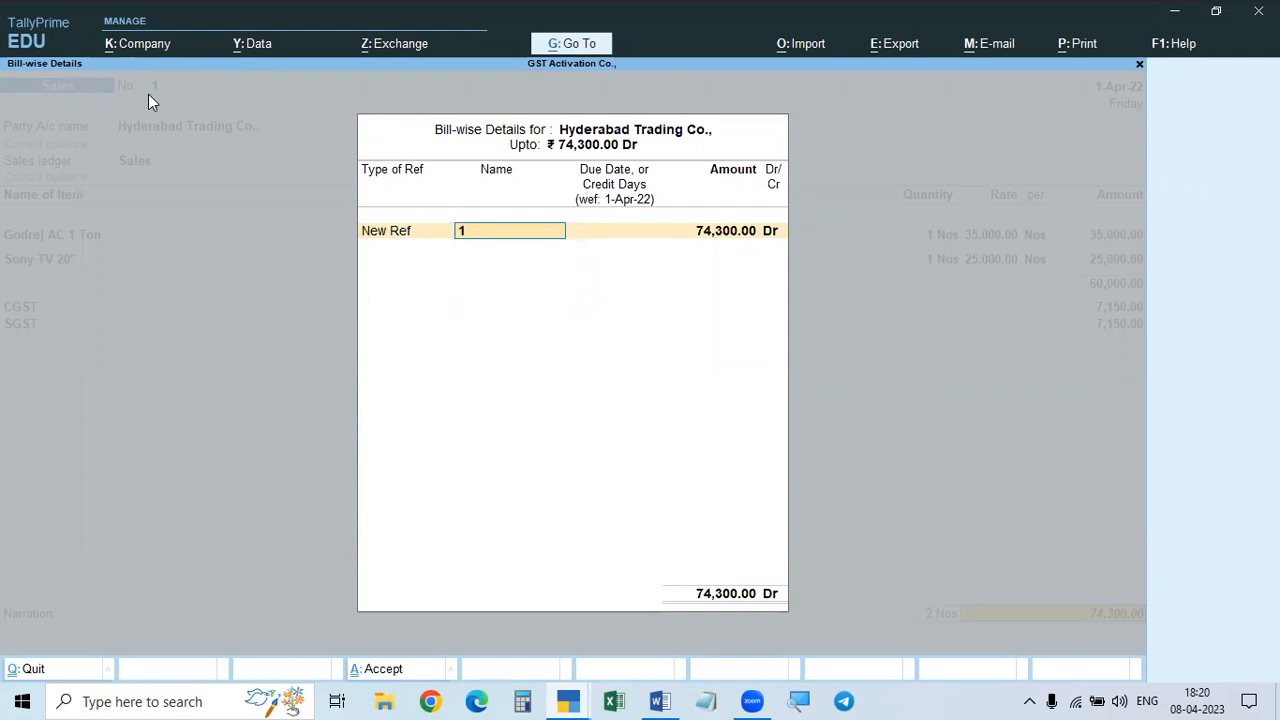
pyautogui.press('Return')
pyautogui.press('Return')
pyautogui.press('Return')
pyautogui.press('Return')
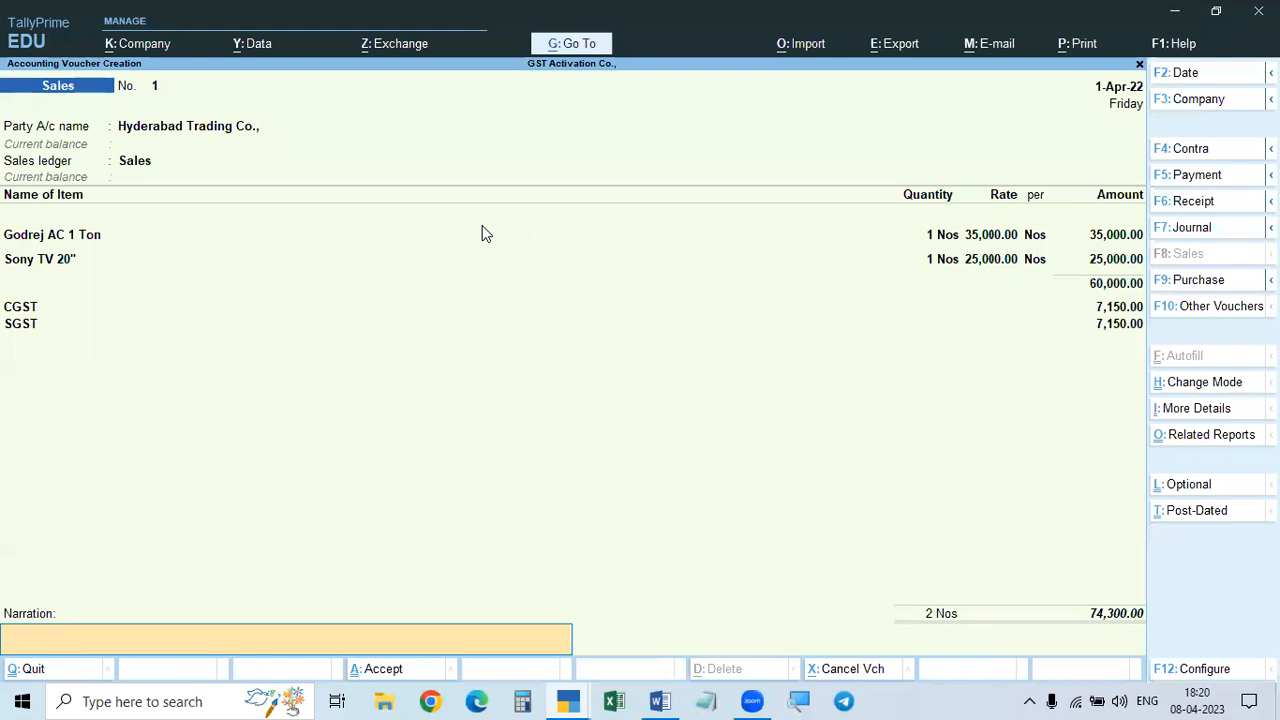
pyautogui.press('Return')
pyautogui.press('Return')
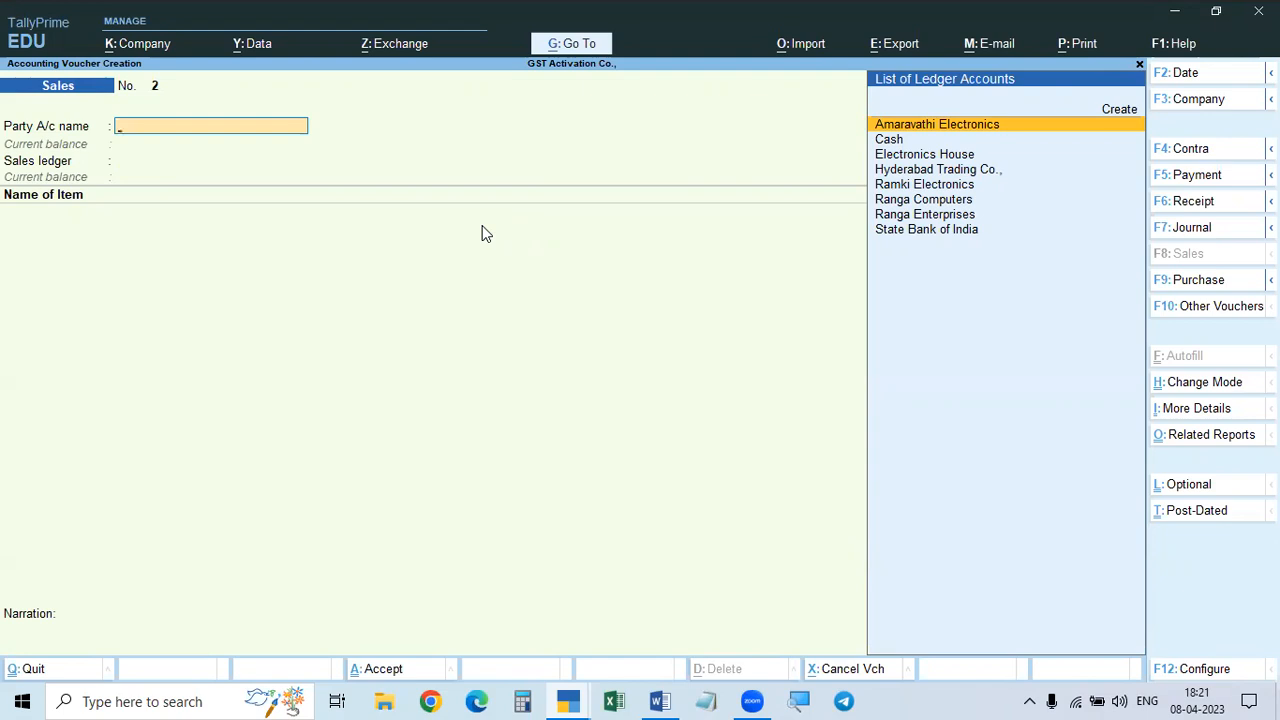
# Step: Choose Cash as the party account for sales voucher 2 and accept the dispatch details left blank
pyautogui.press('Down')
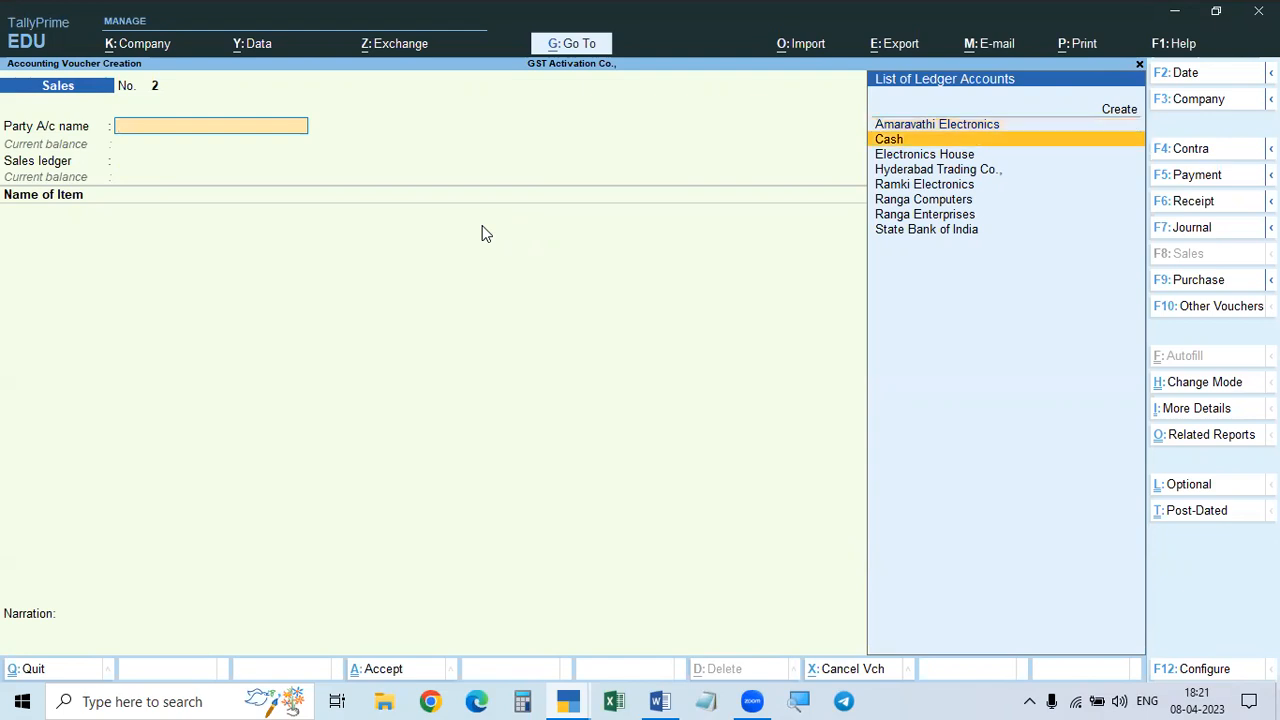
pyautogui.press('Return')
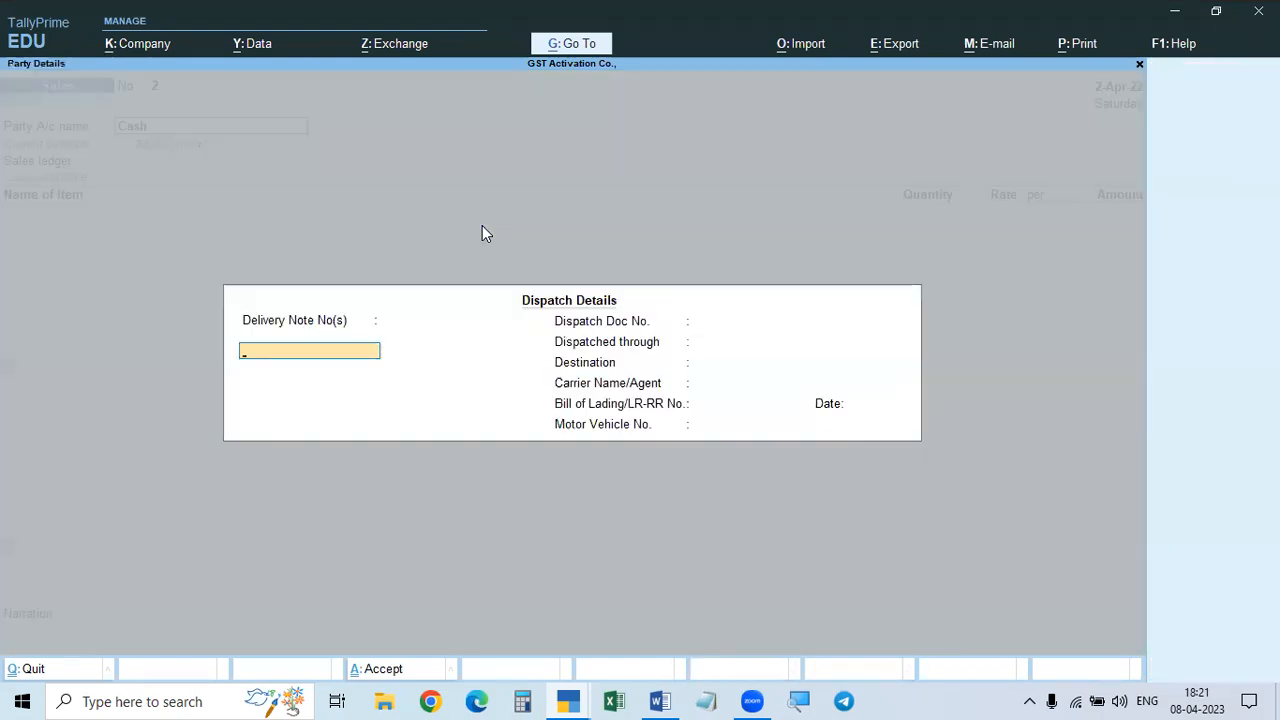
pyautogui.press('Escape')
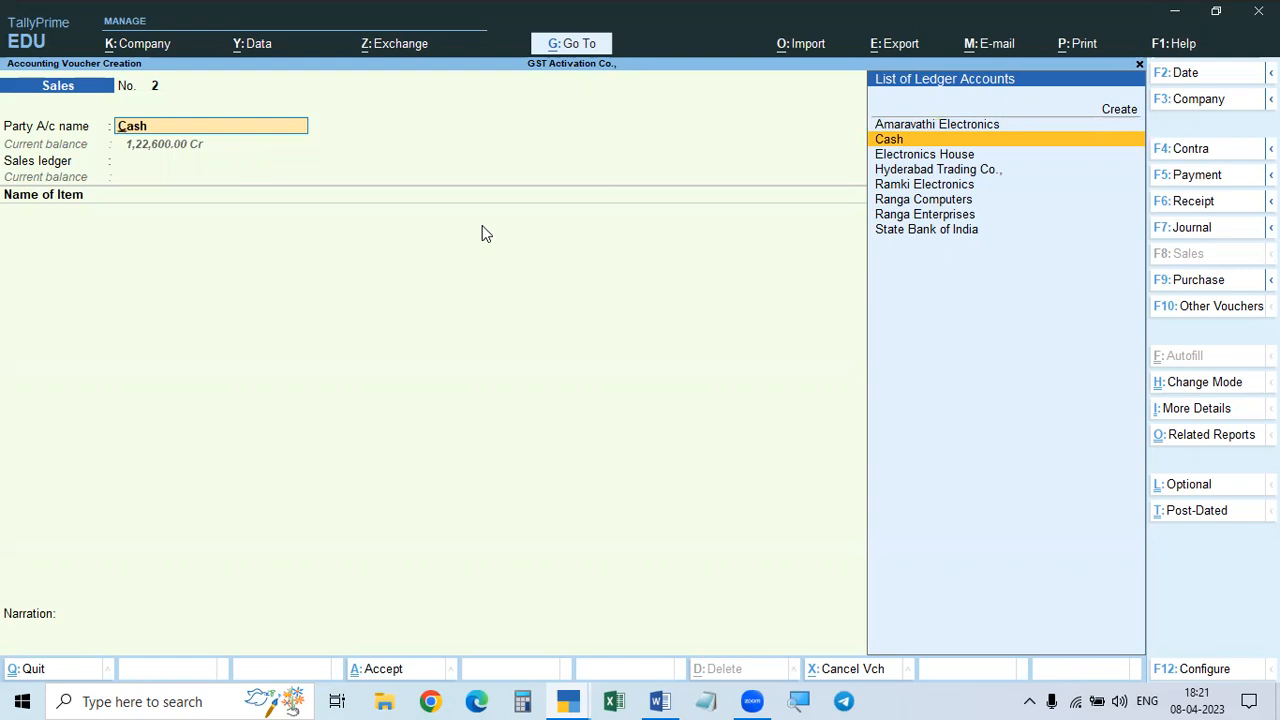
pyautogui.press('Return')
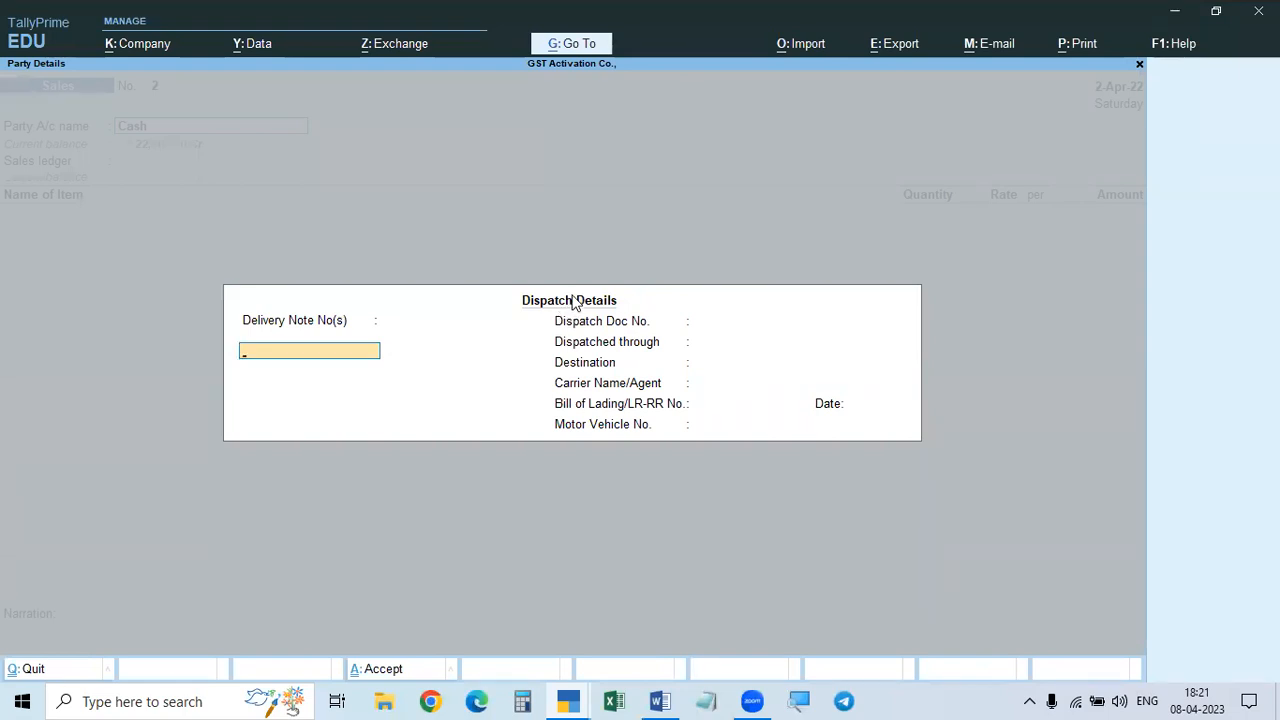
pyautogui.hotkey('ctrl', 'a')
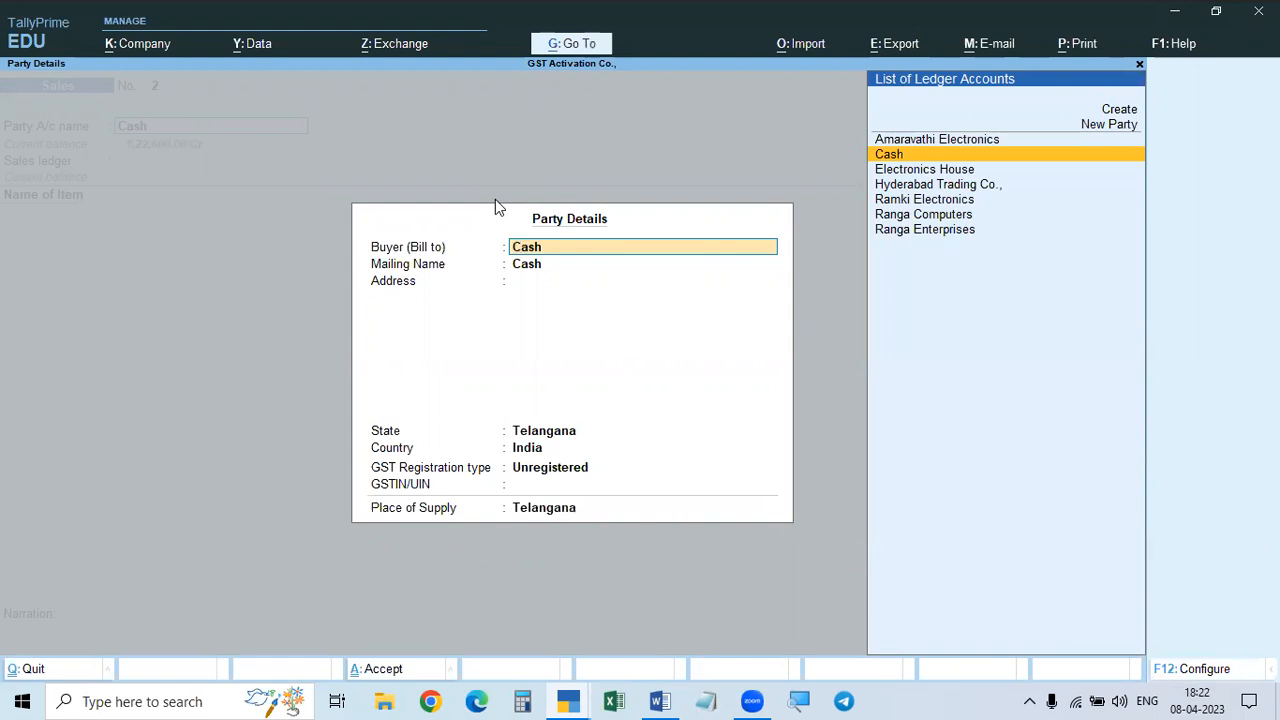
# Step: Set the buyer in the party details to Hyderabad Trading Co., accept them, and choose Sales as the sales ledger
pyautogui.press('Down')
pyautogui.press('Down')
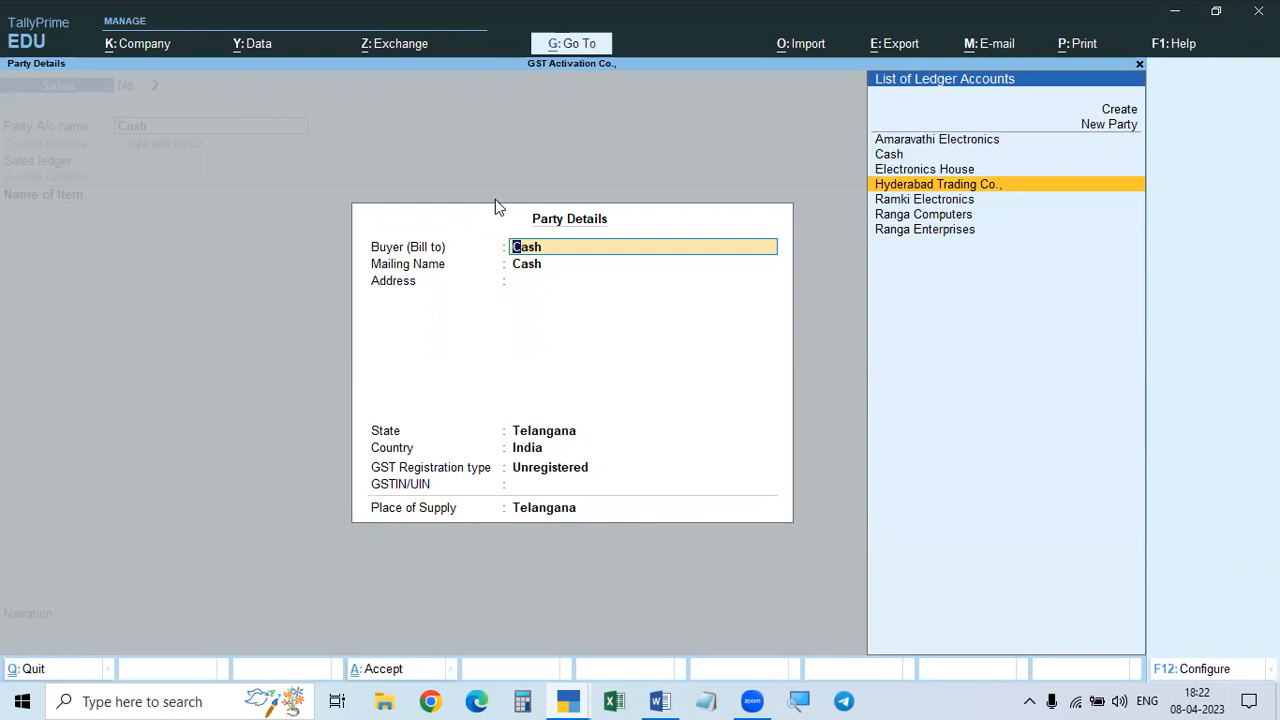
pyautogui.press('Return')
pyautogui.press('Return')
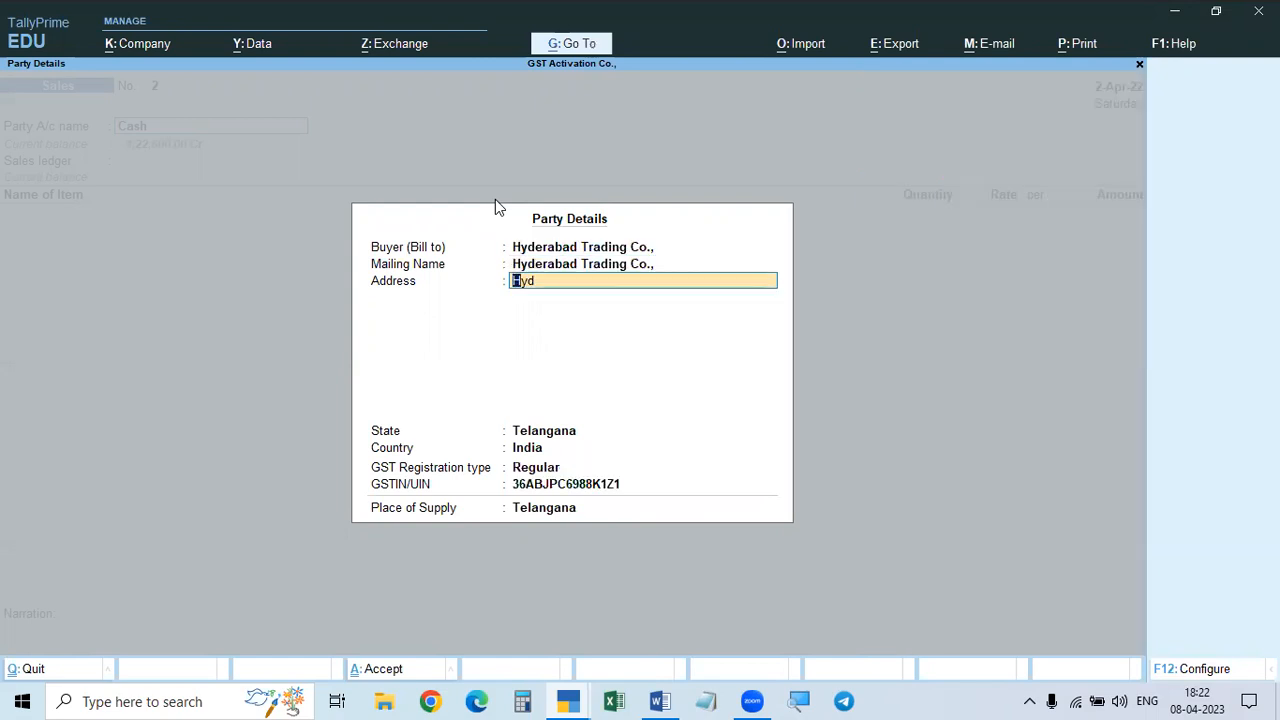
pyautogui.hotkey('ctrl', 'a')
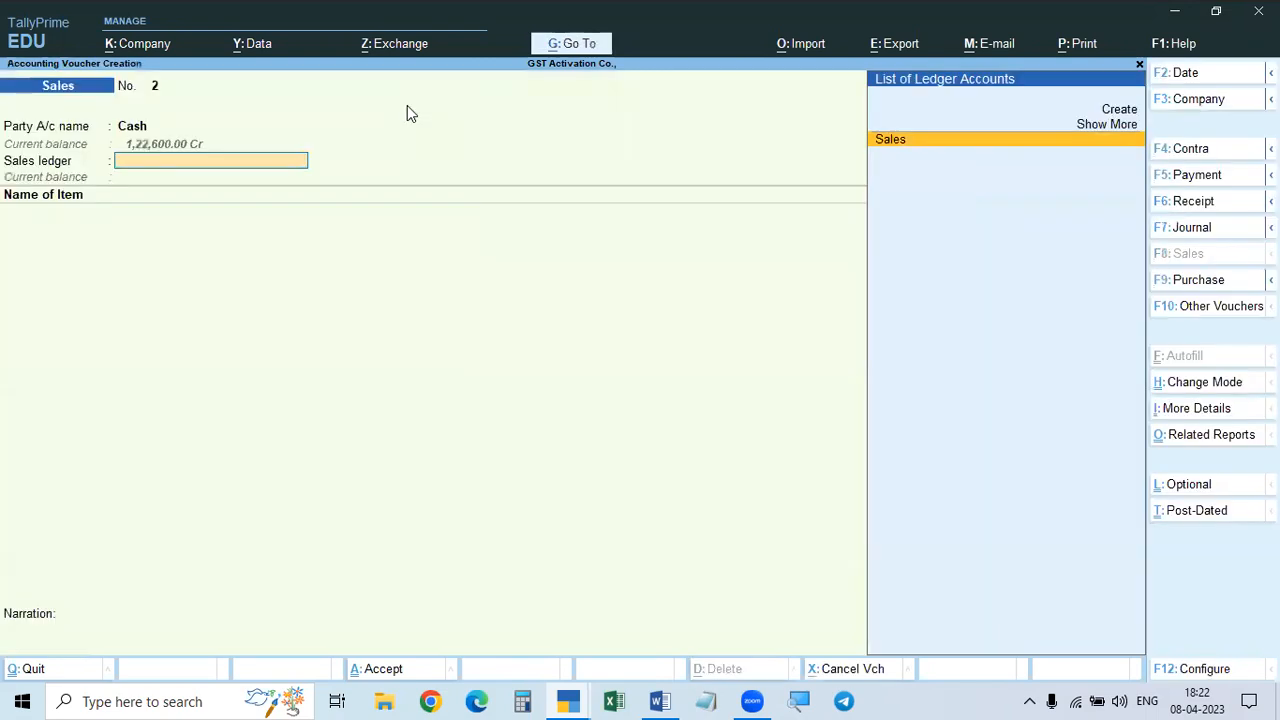
pyautogui.press('Return')
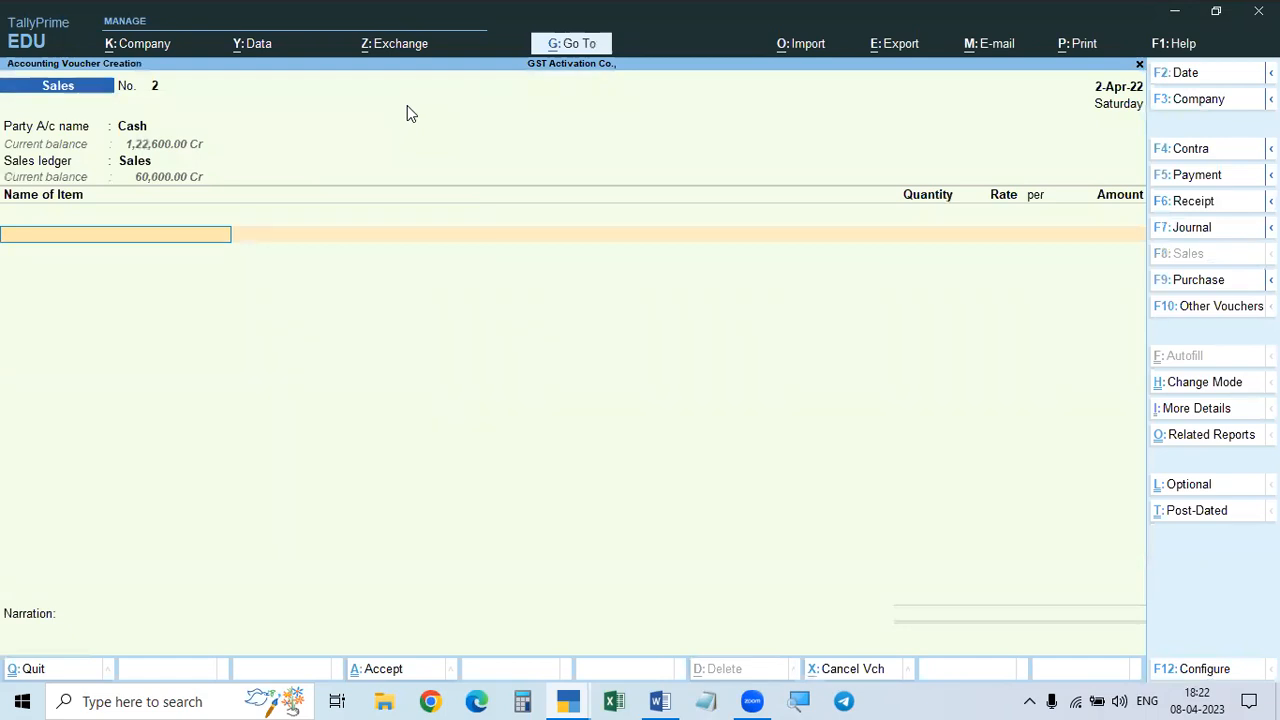
# Step: Enter ONIDA TV 30" as the first item line with quantity 1 Nos and a rate of 30,000
pyautogui.press('space')
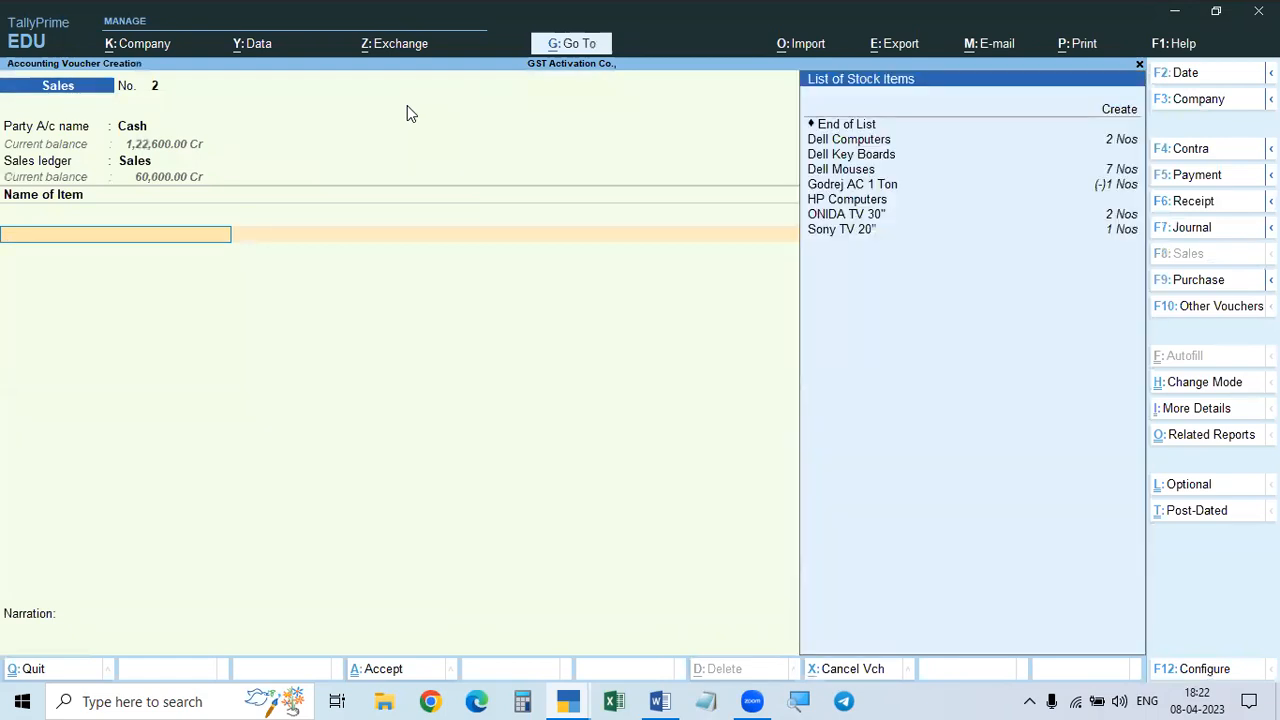
pyautogui.press('Down')
pyautogui.press('Down')
pyautogui.press('Down')
pyautogui.press('Down')
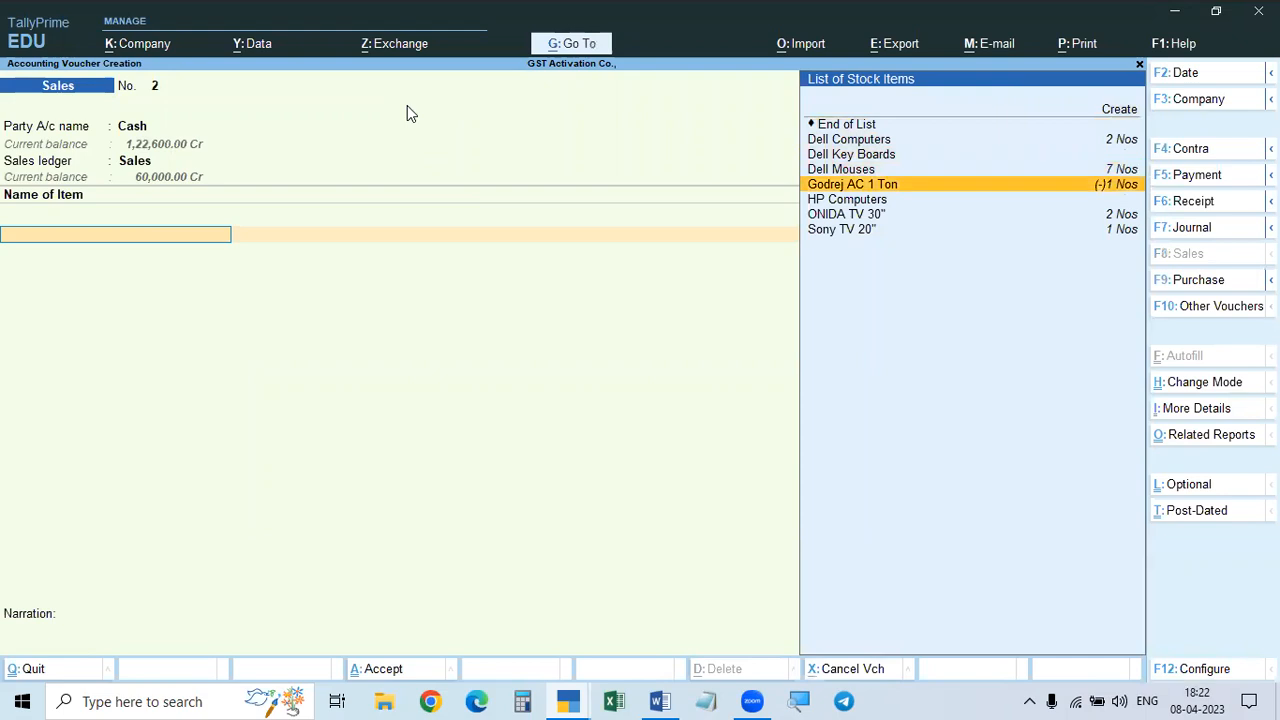
pyautogui.press('Down')
pyautogui.press('Down')
pyautogui.press('Return')
pyautogui.write('1')
pyautogui.press('Return')
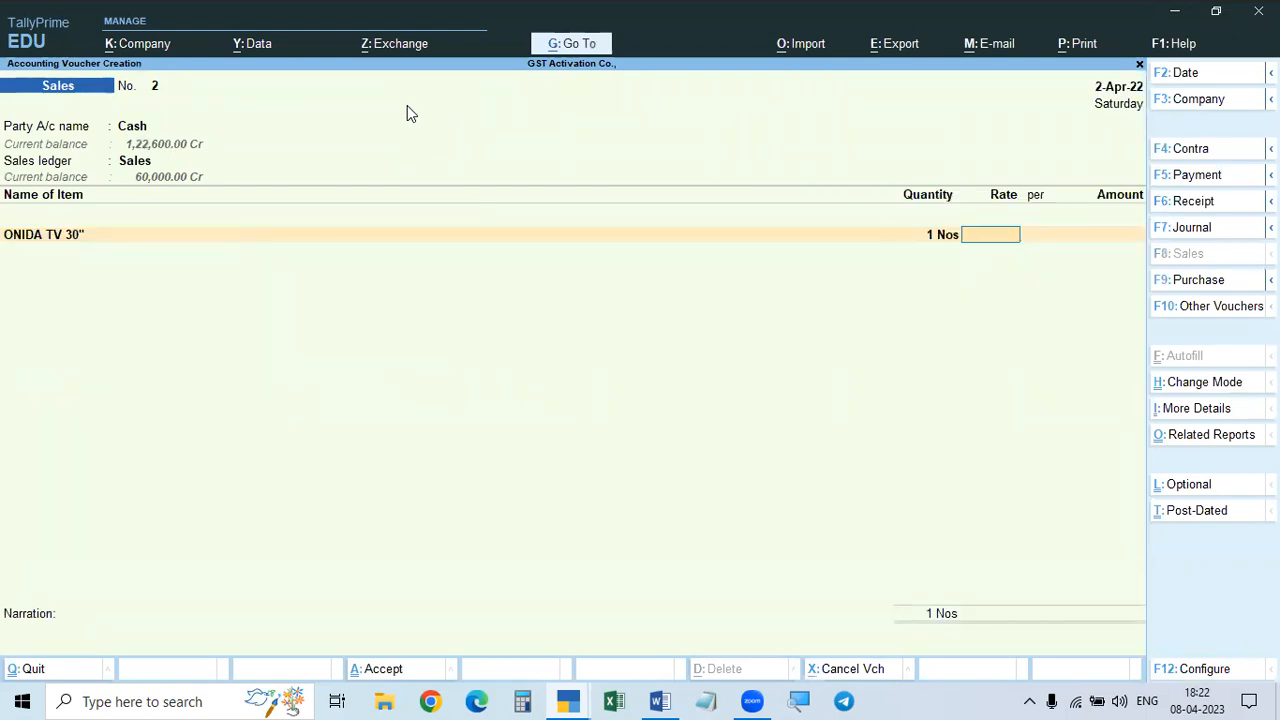
pyautogui.write('30000')
pyautogui.press('Return')
pyautogui.press('Return')
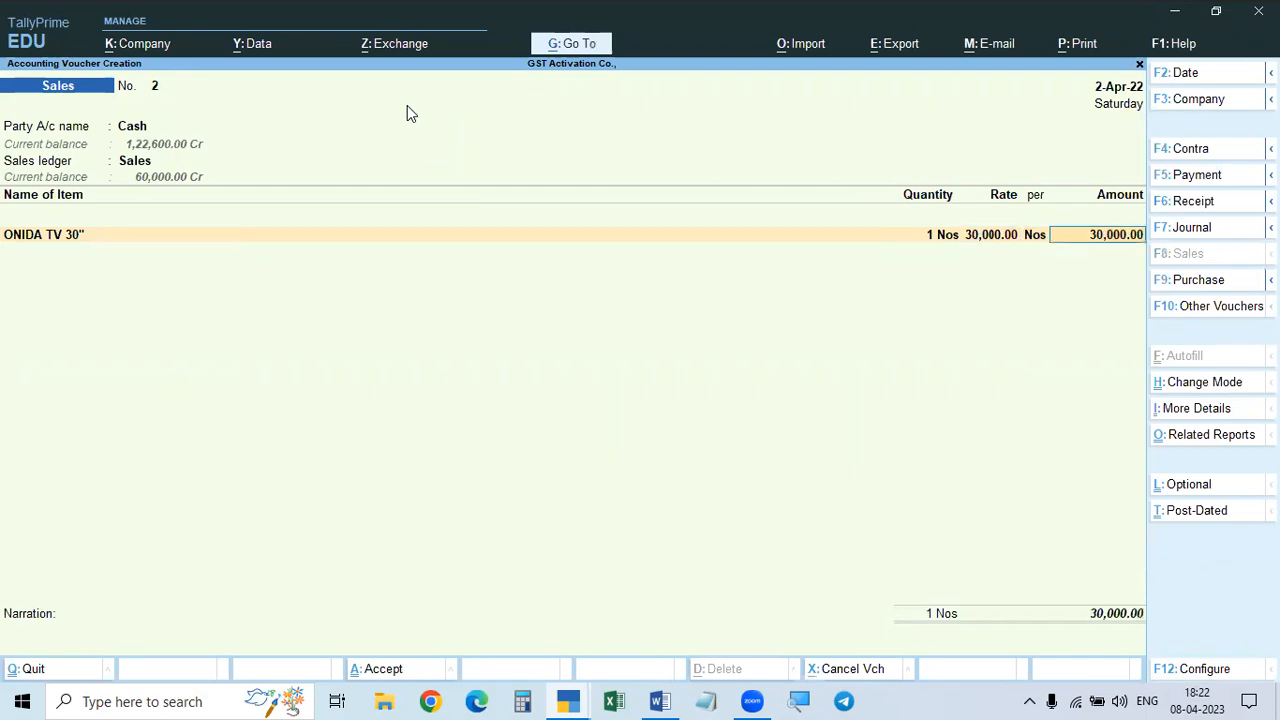
pyautogui.press('Return')
# Step: Add Sony TV 20" as the second item line with quantity 1 Nos and a rate of 25,000, then end the item list
pyautogui.press('Down')
pyautogui.press('Down')
pyautogui.press('Down')
pyautogui.press('Down')
pyautogui.press('Down')
pyautogui.press('Down')
pyautogui.press('Down')
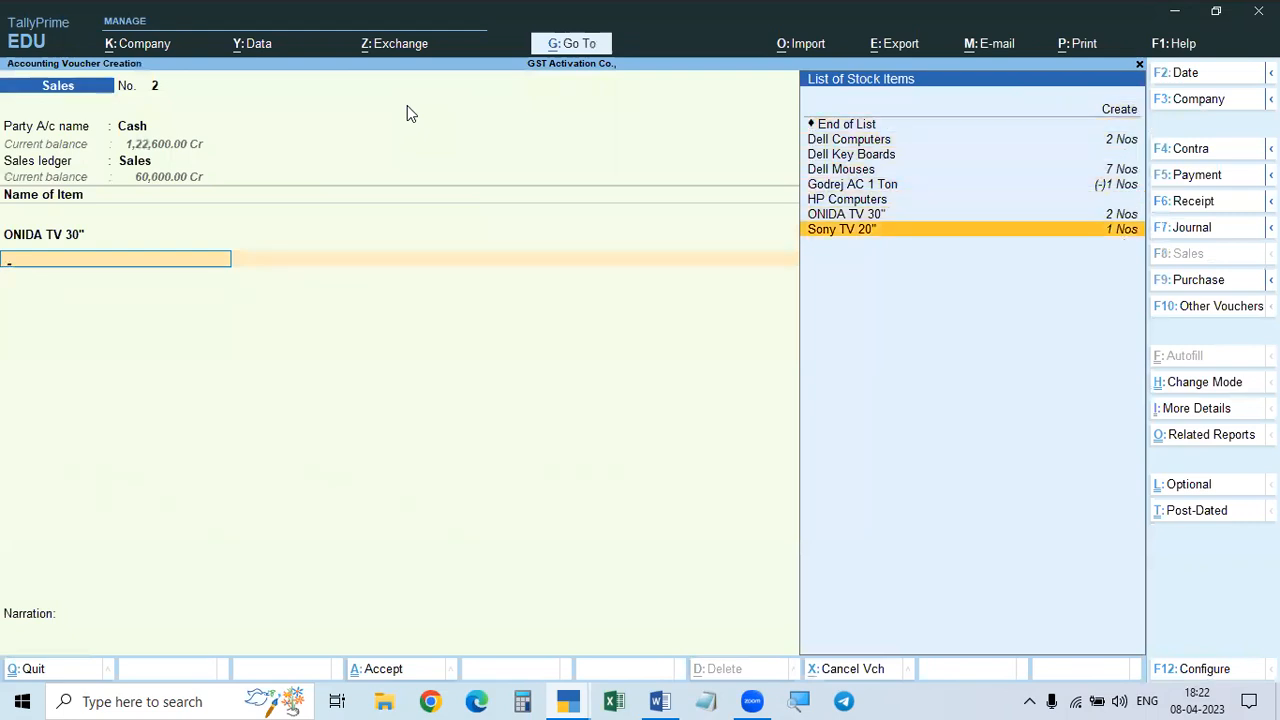
pyautogui.press('Return')
pyautogui.write('1')
pyautogui.press('Return')
pyautogui.write('25000')
pyautogui.press('Return')
pyautogui.press('Return')
pyautogui.press('Return')
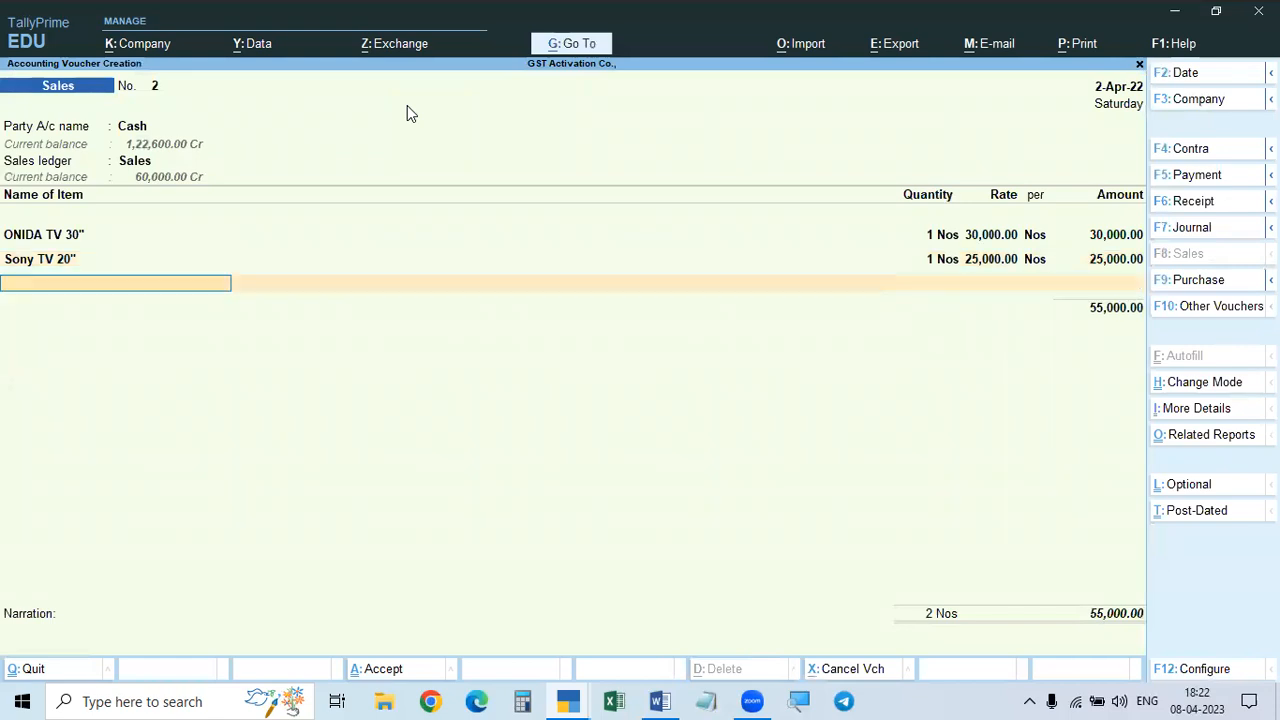
pyautogui.press('Return')
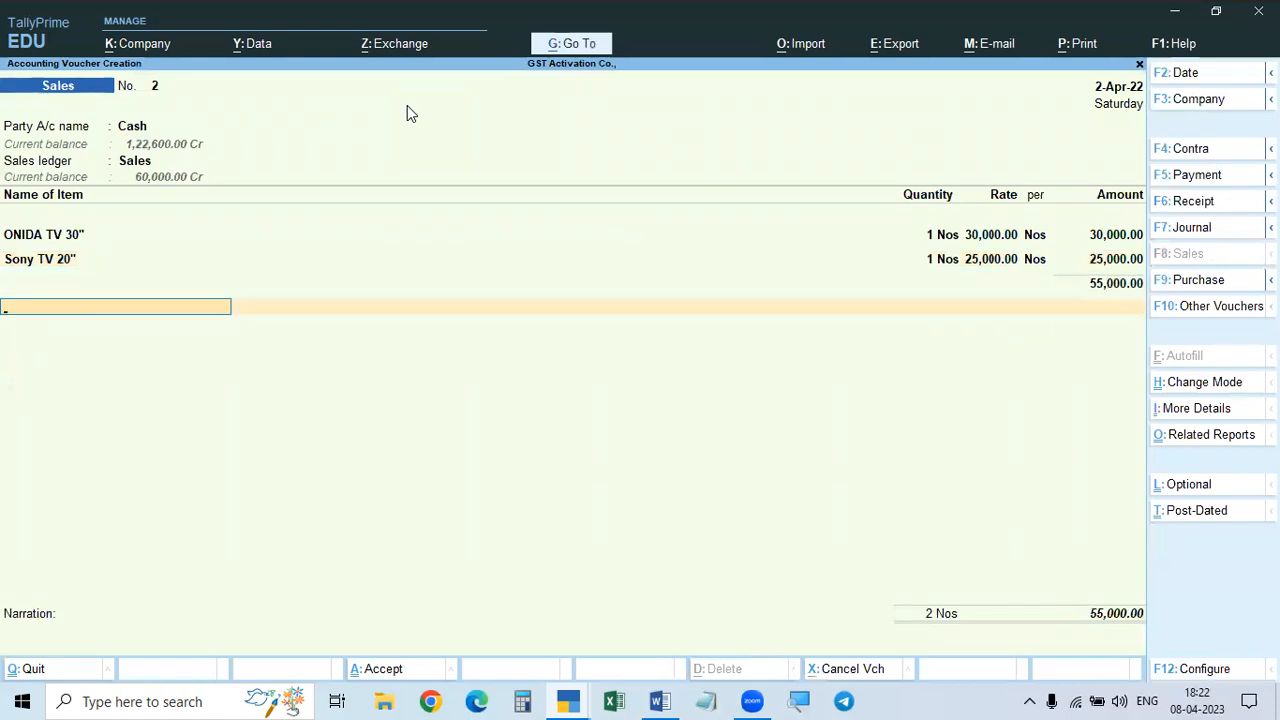
# Step: Add the CGST and SGST tax ledgers below the items and end the ledger list
pyautogui.write('cgst')
pyautogui.press('Return')
pyautogui.press('Return')
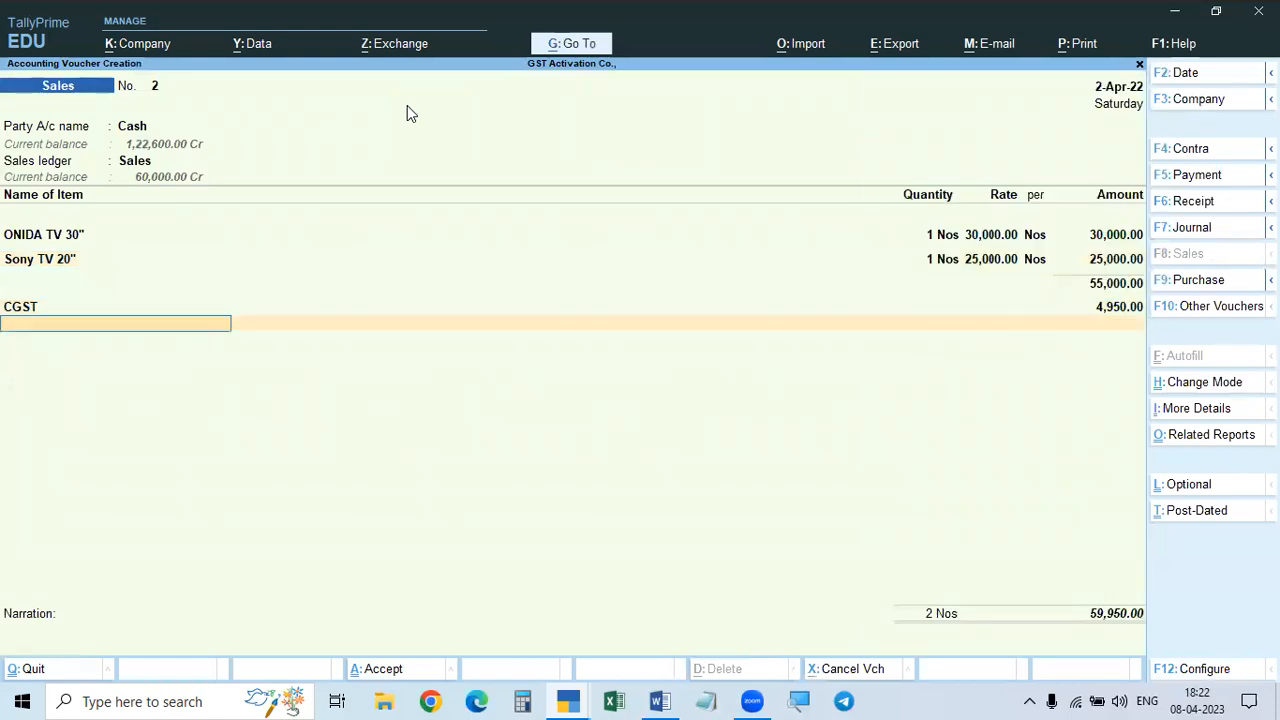
pyautogui.write('gst')
pyautogui.press('BackSpace')
pyautogui.press('BackSpace')
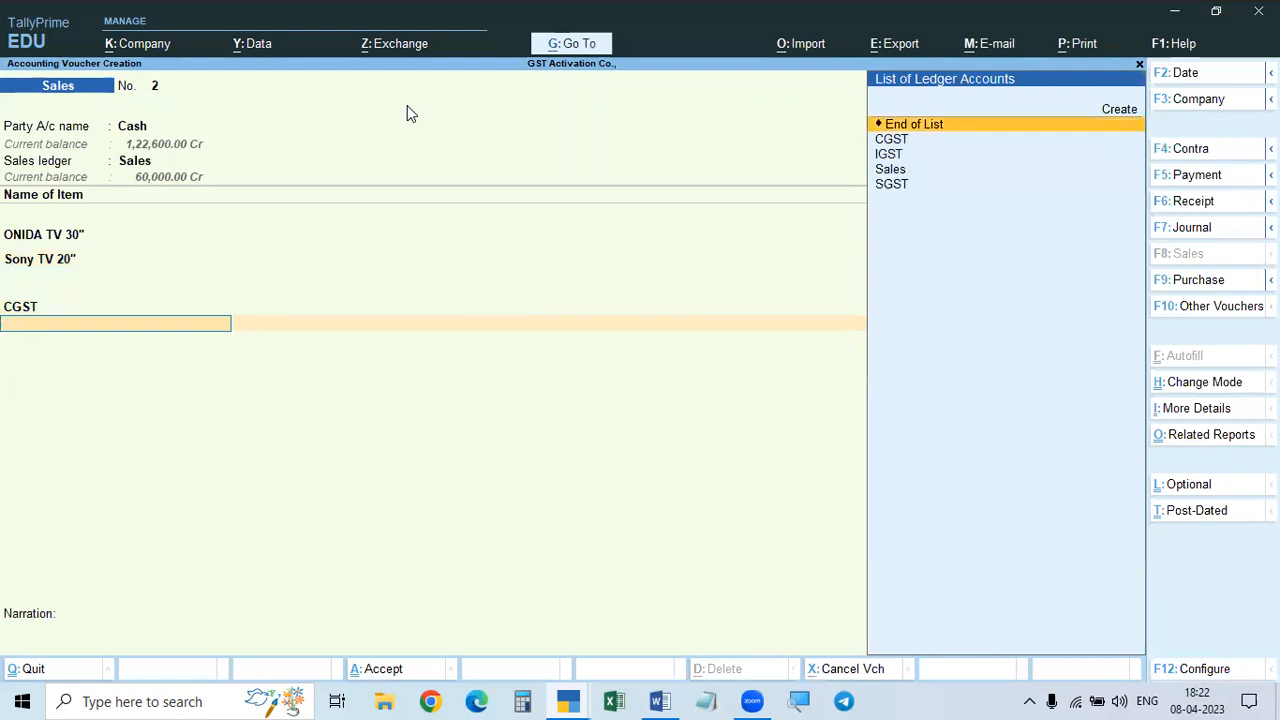
pyautogui.write('sg')
pyautogui.press('Return')
pyautogui.press('Return')
pyautogui.press('Return')
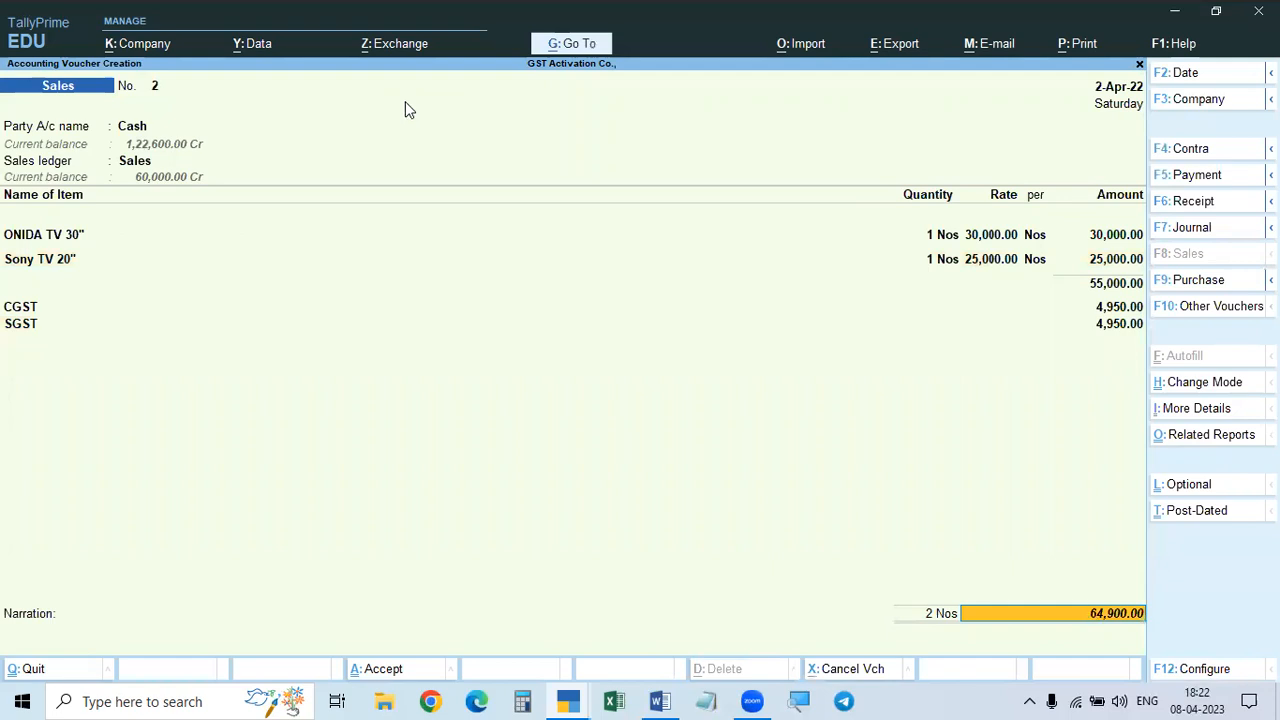
# Step: Examine the voucher's GST tax analysis with the item-wise Central Tax and State Tax breakdown, then return to the voucher
pyautogui.hotkey('ctrl', 'o')
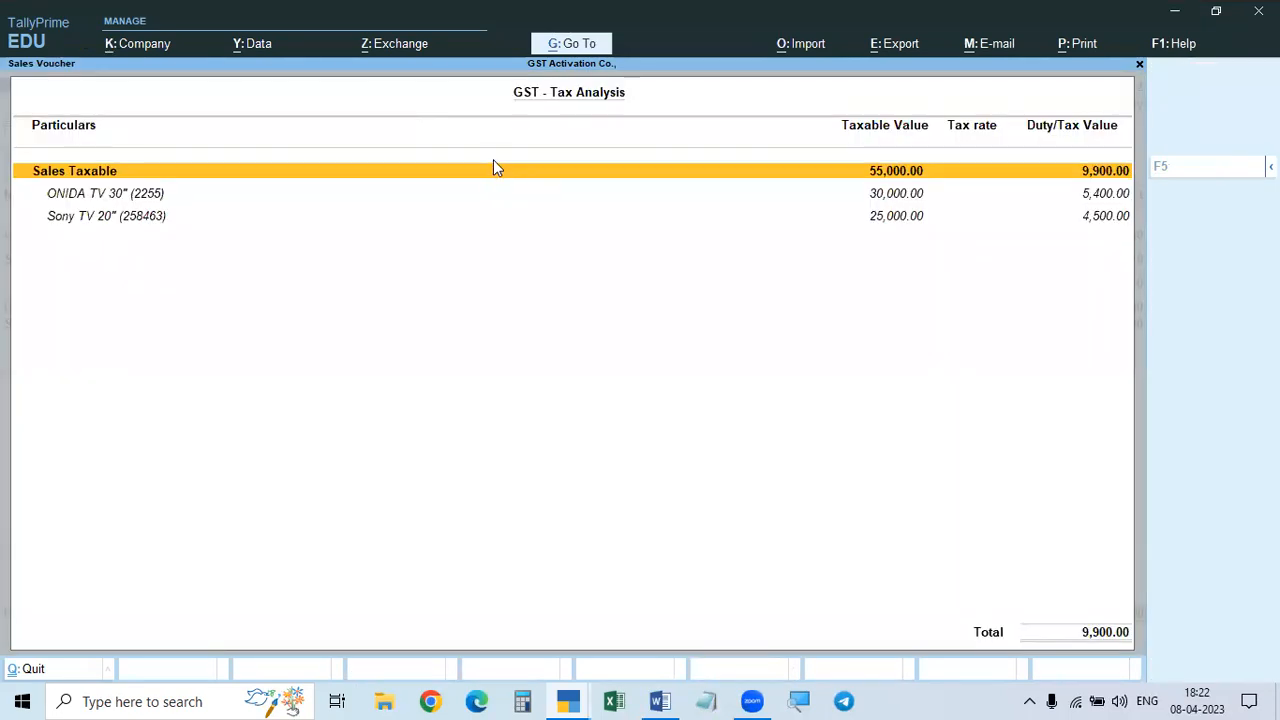
pyautogui.press('F5')
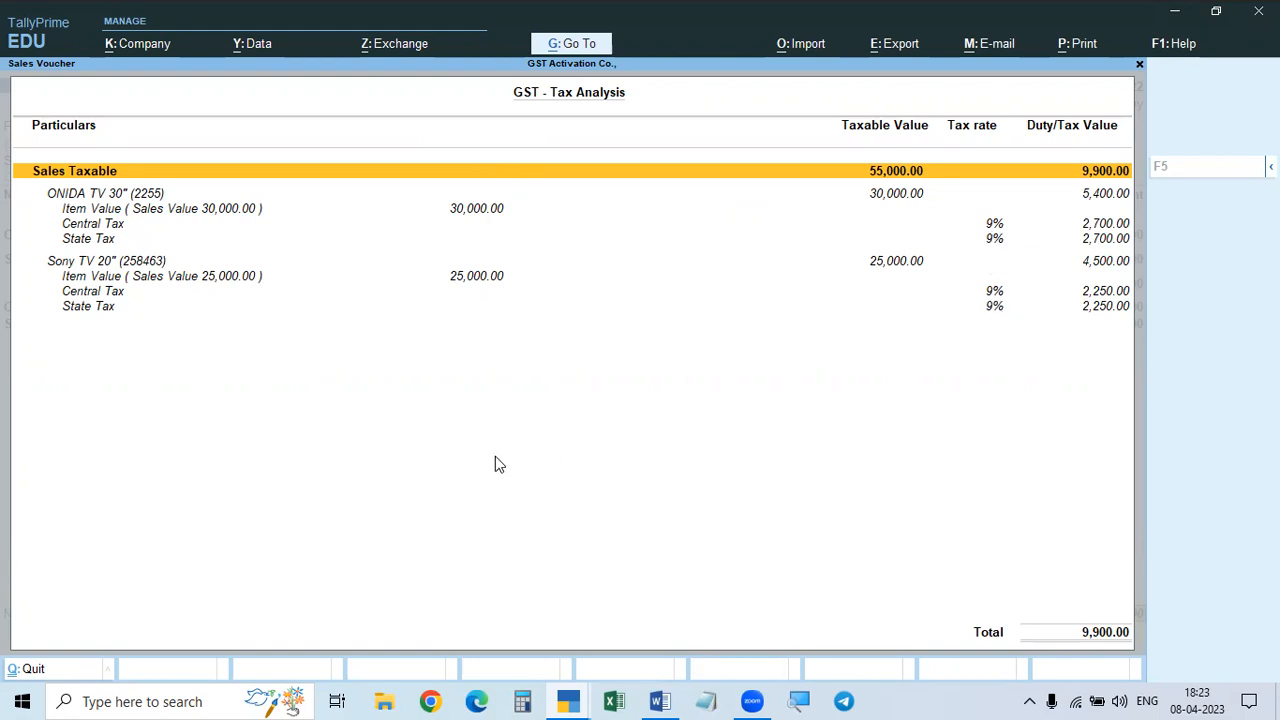
pyautogui.press('Escape')
# Step: Leave the narration blank and save sales voucher 2
pyautogui.press('Return')
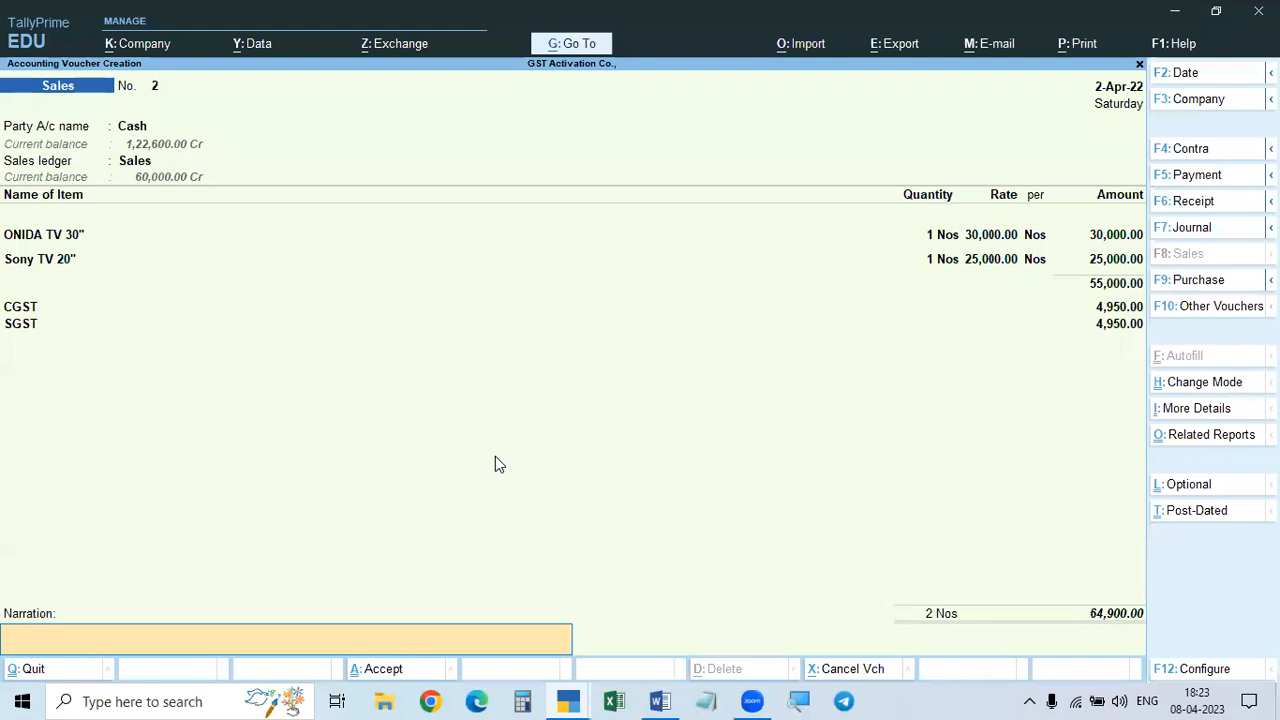
pyautogui.press('Return')
pyautogui.press('Return')
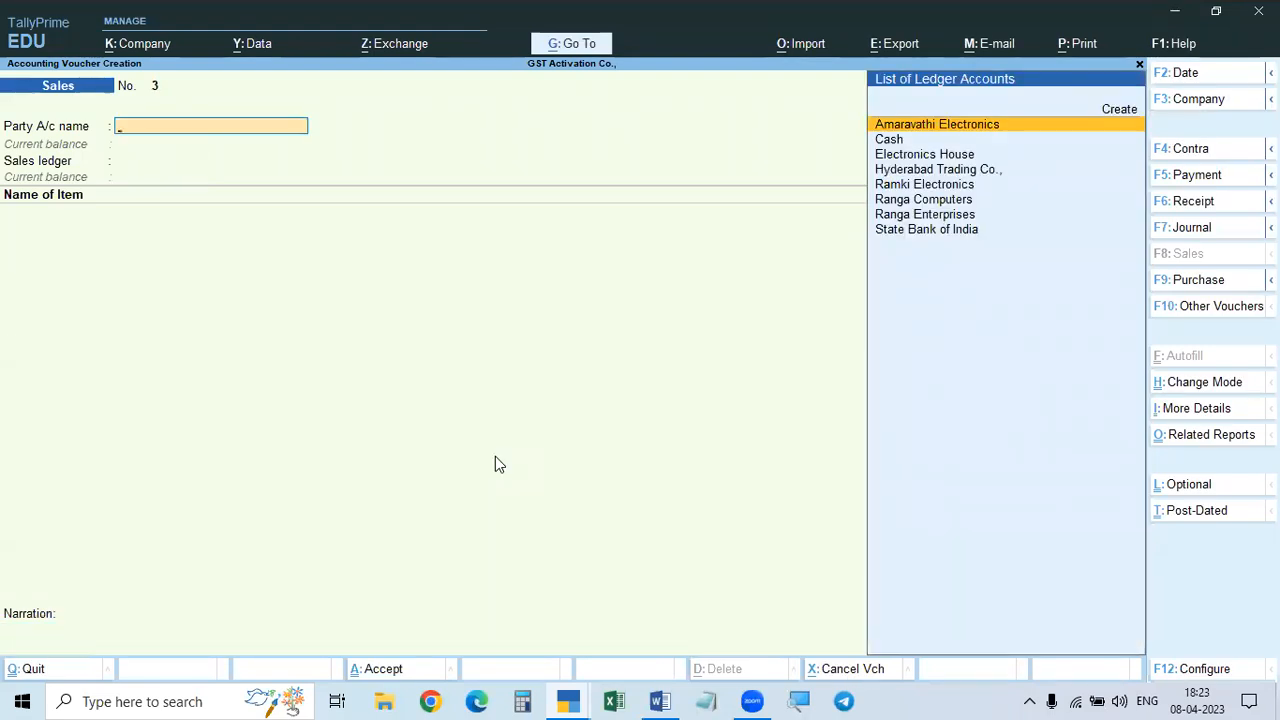
# Step: Leave voucher entry and open the ledger vouchers report for the Sales ledger
pyautogui.write('d')
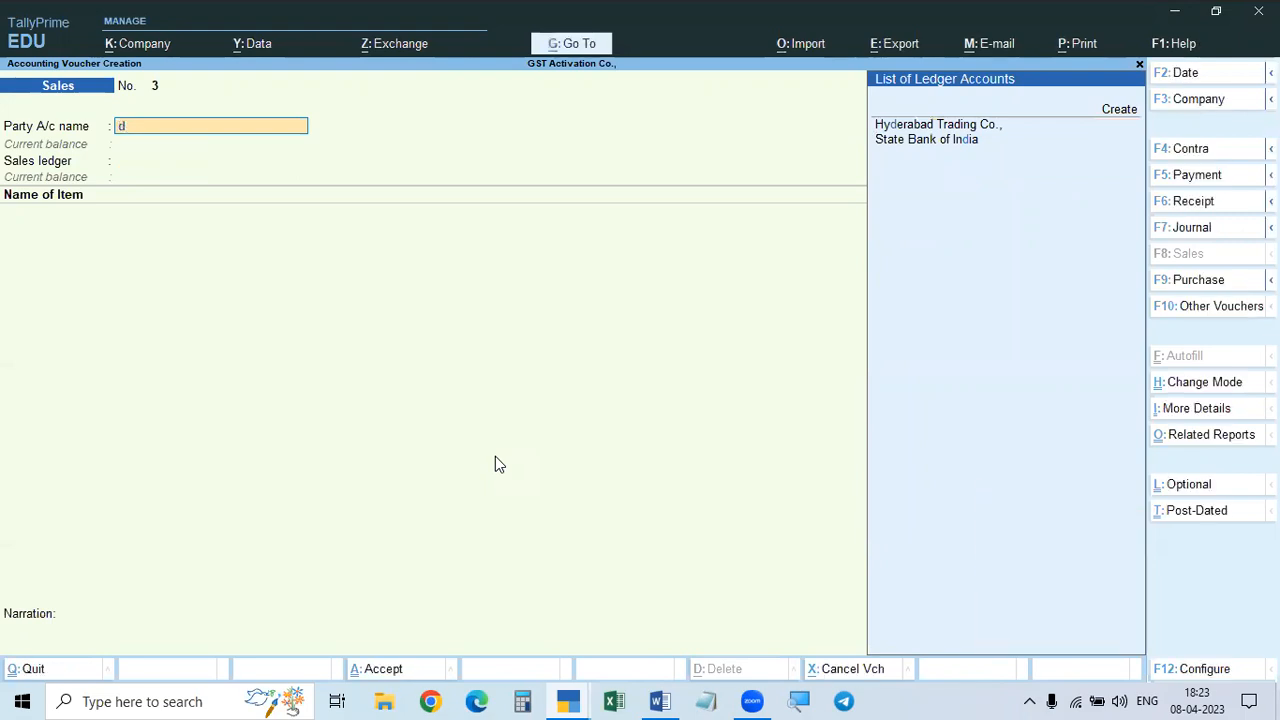
pyautogui.press('BackSpace')
pyautogui.press('Escape')
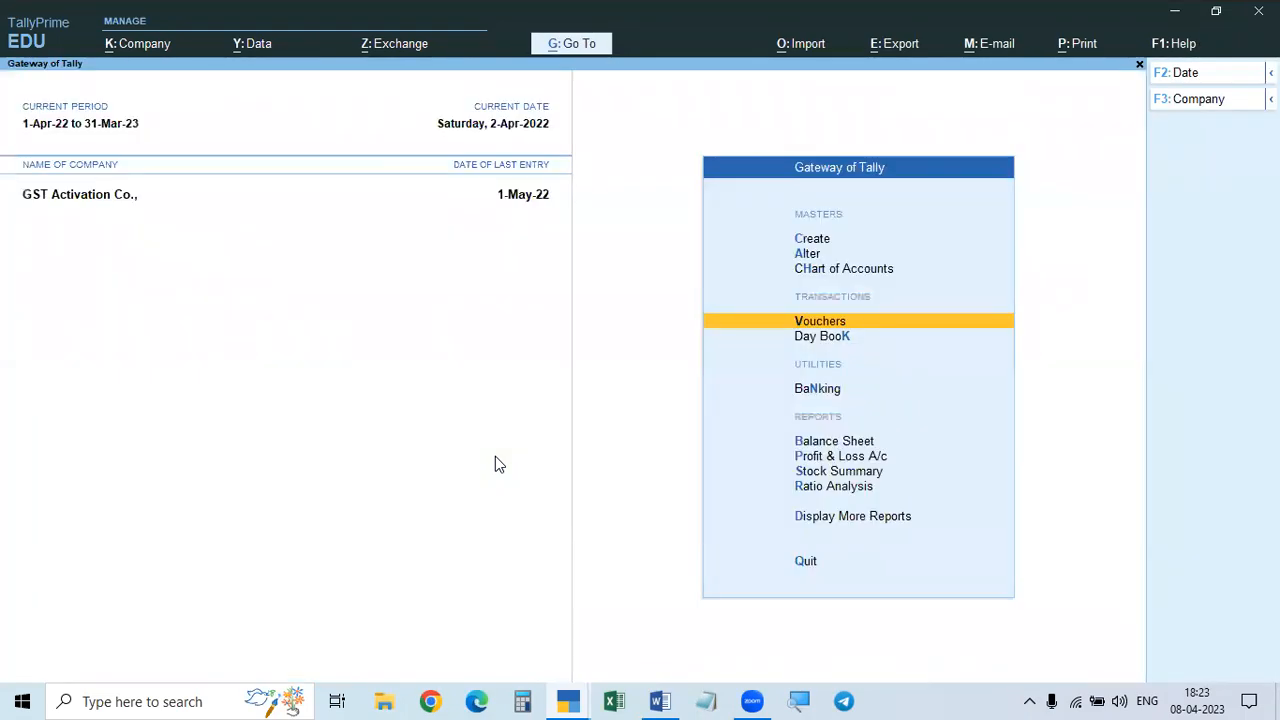
pyautogui.write('dals')
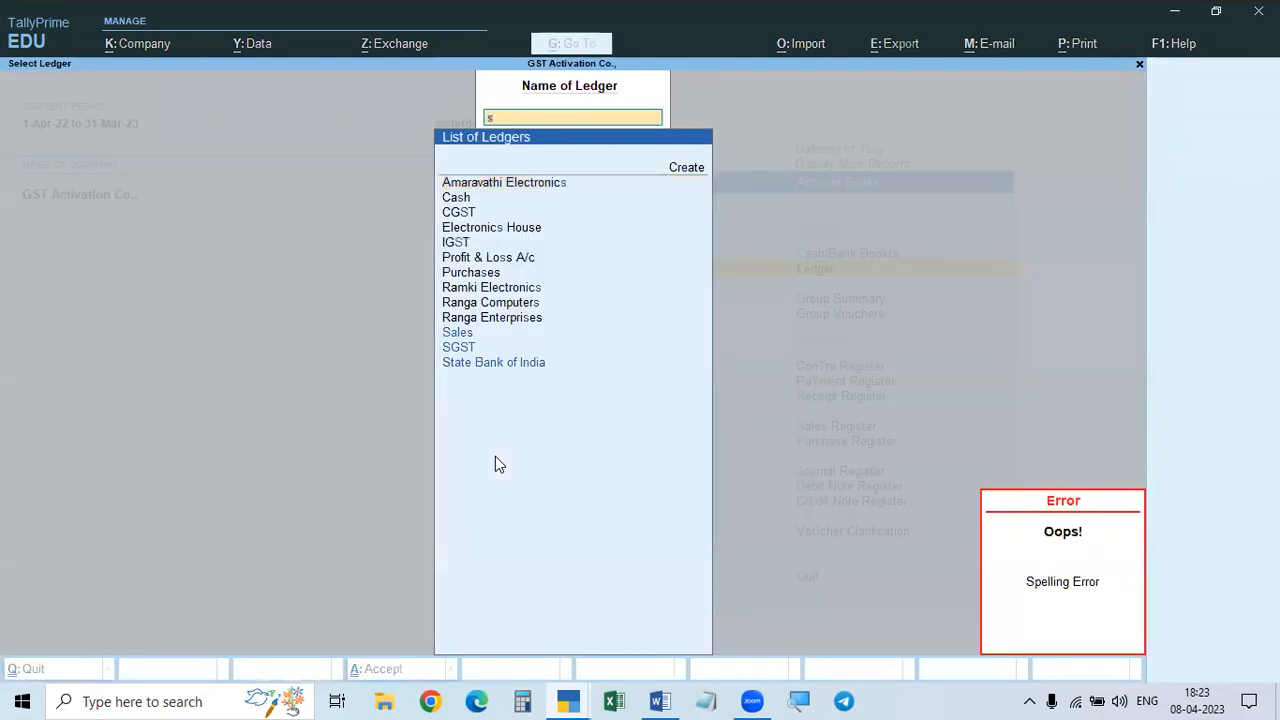
pyautogui.press('Up')
pyautogui.press('Return')
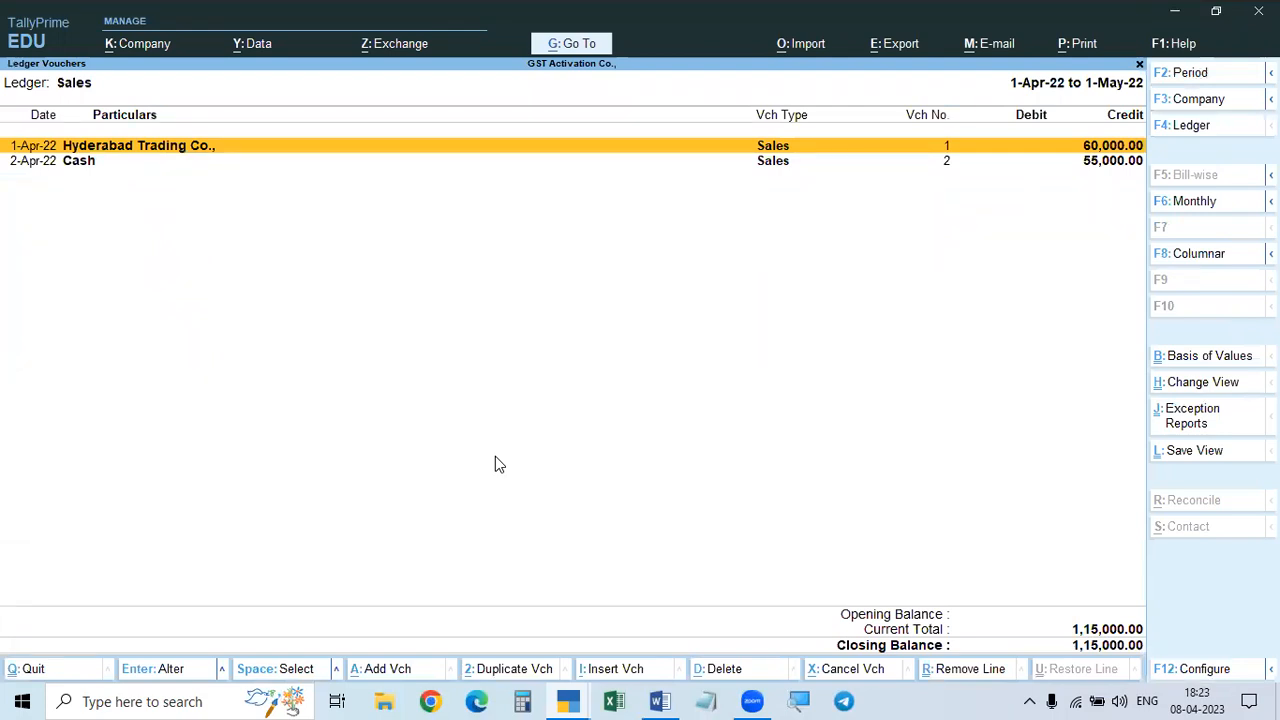
# Step: Open sales voucher 1 for Hyderabad Trading Co., examine its tax invoice in an enlarged print preview, and return to the ledger report
pyautogui.press('Return')
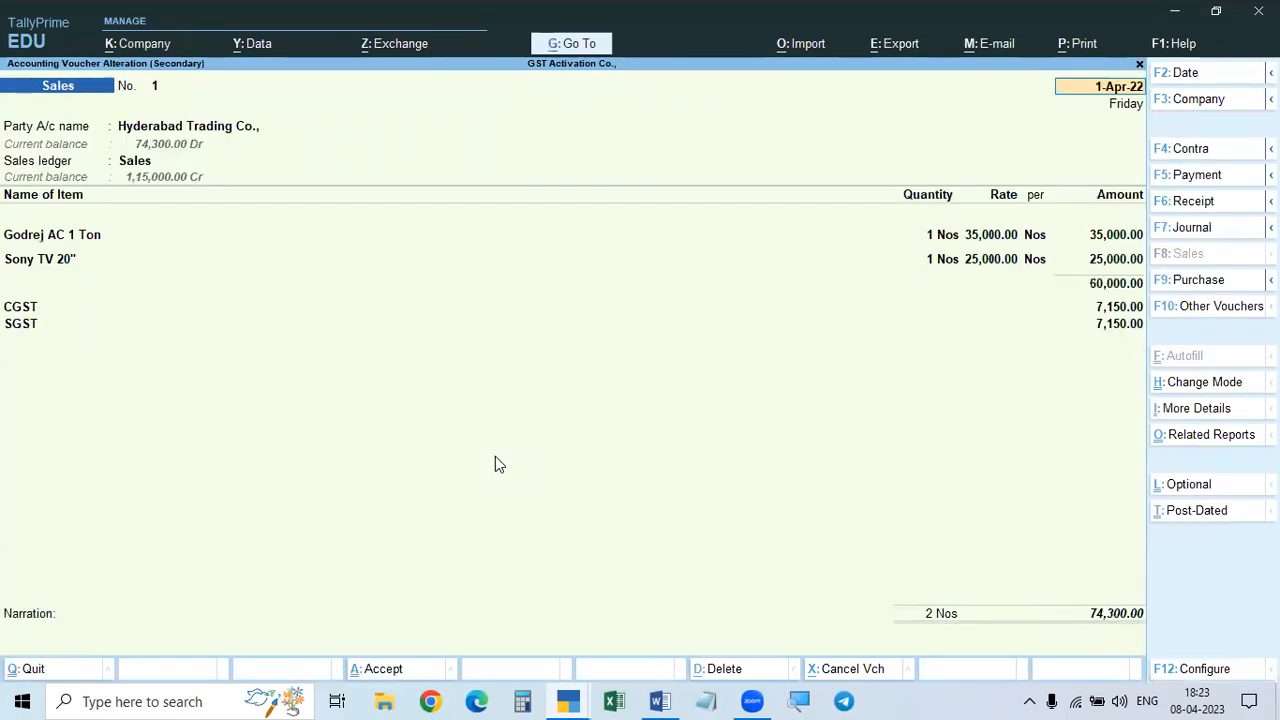
pyautogui.hotkey('ctrl', 'p')
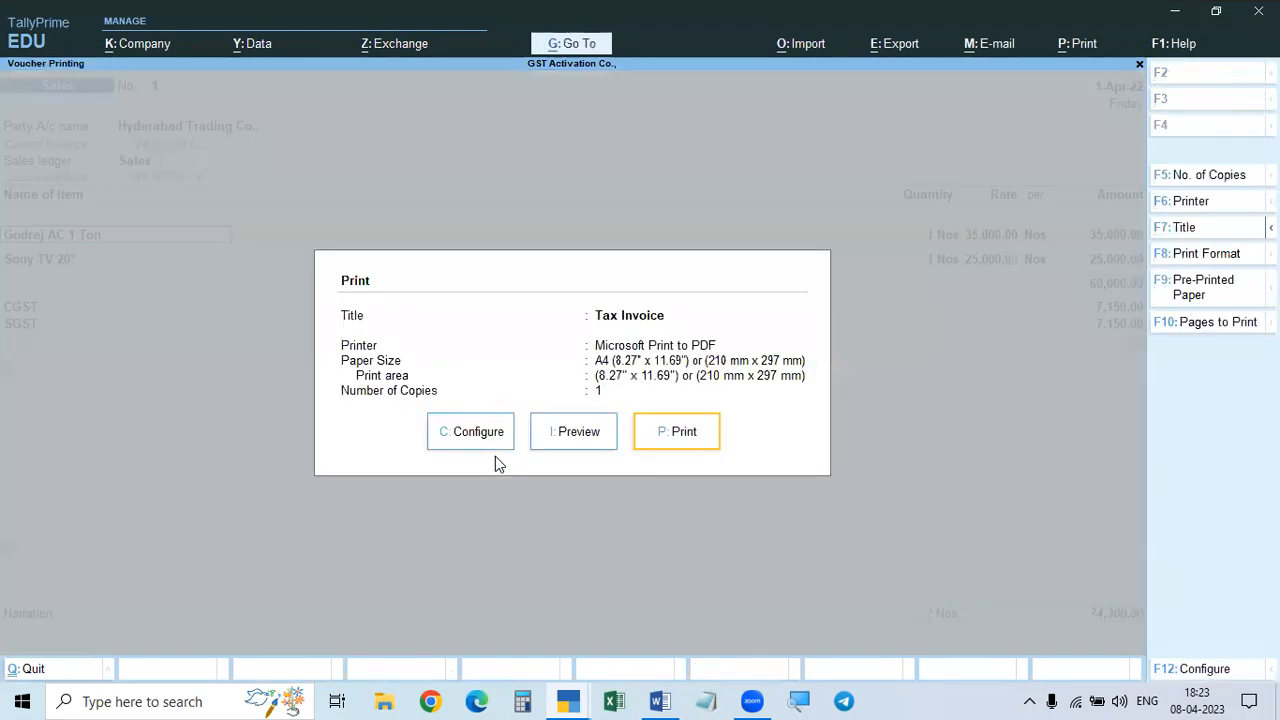
pyautogui.click(557, 434)
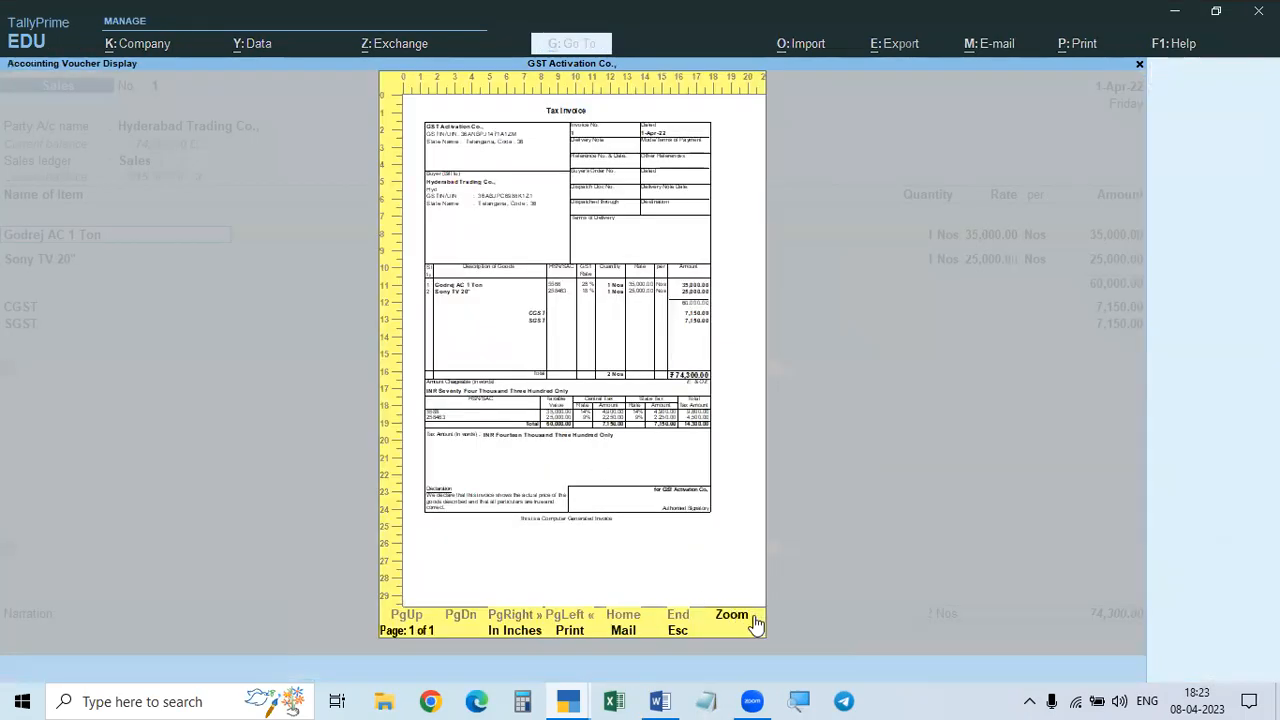
pyautogui.click(752, 622)
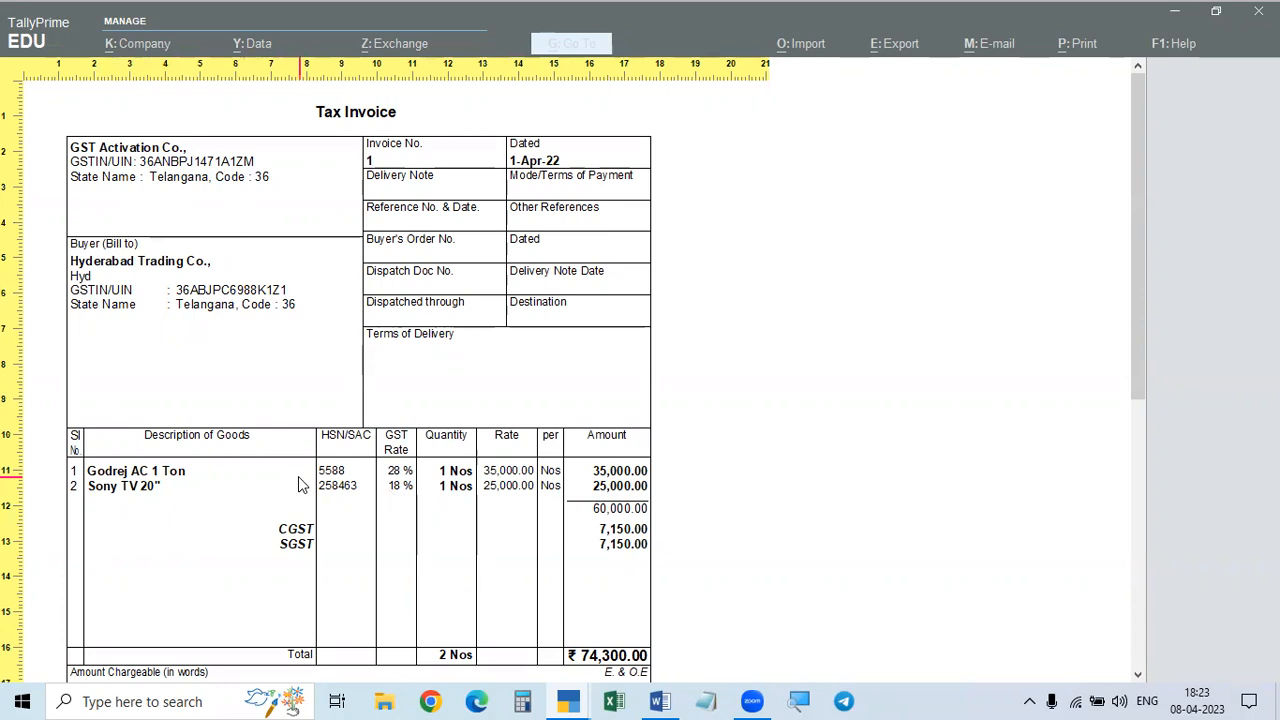
pyautogui.press('Escape')
pyautogui.press('Escape')
pyautogui.press('Escape')
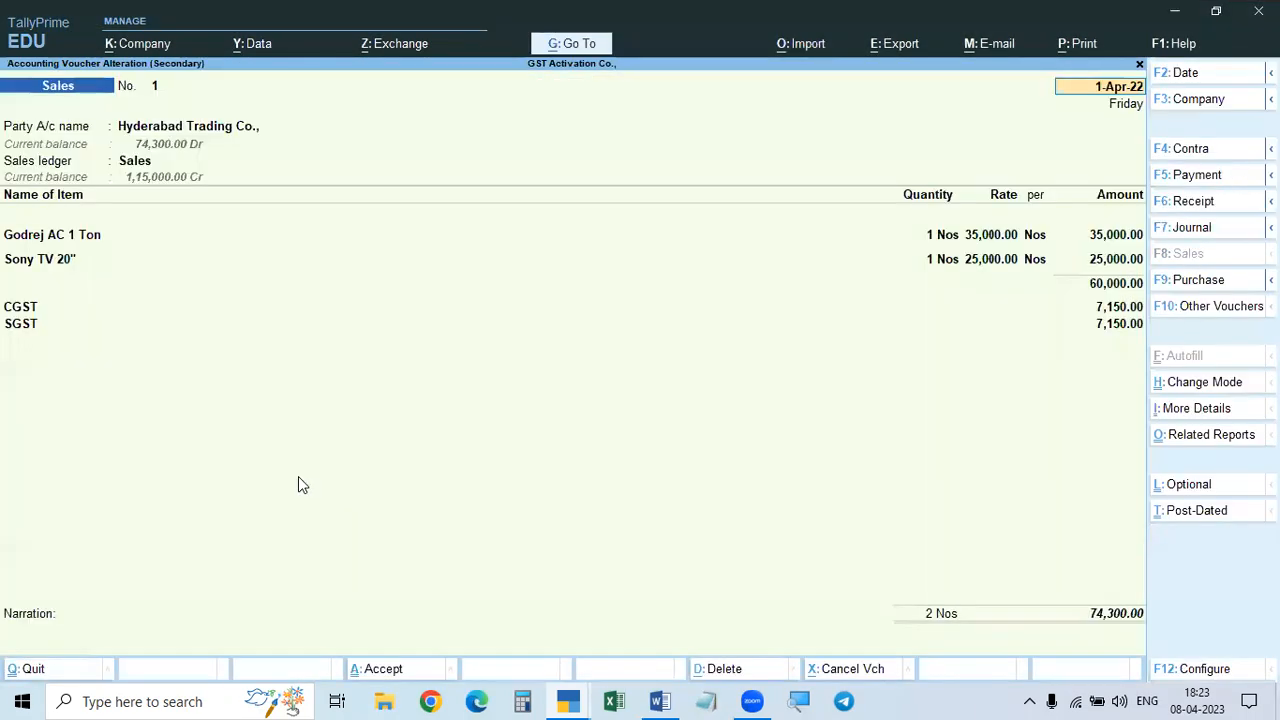
pyautogui.press('Escape')
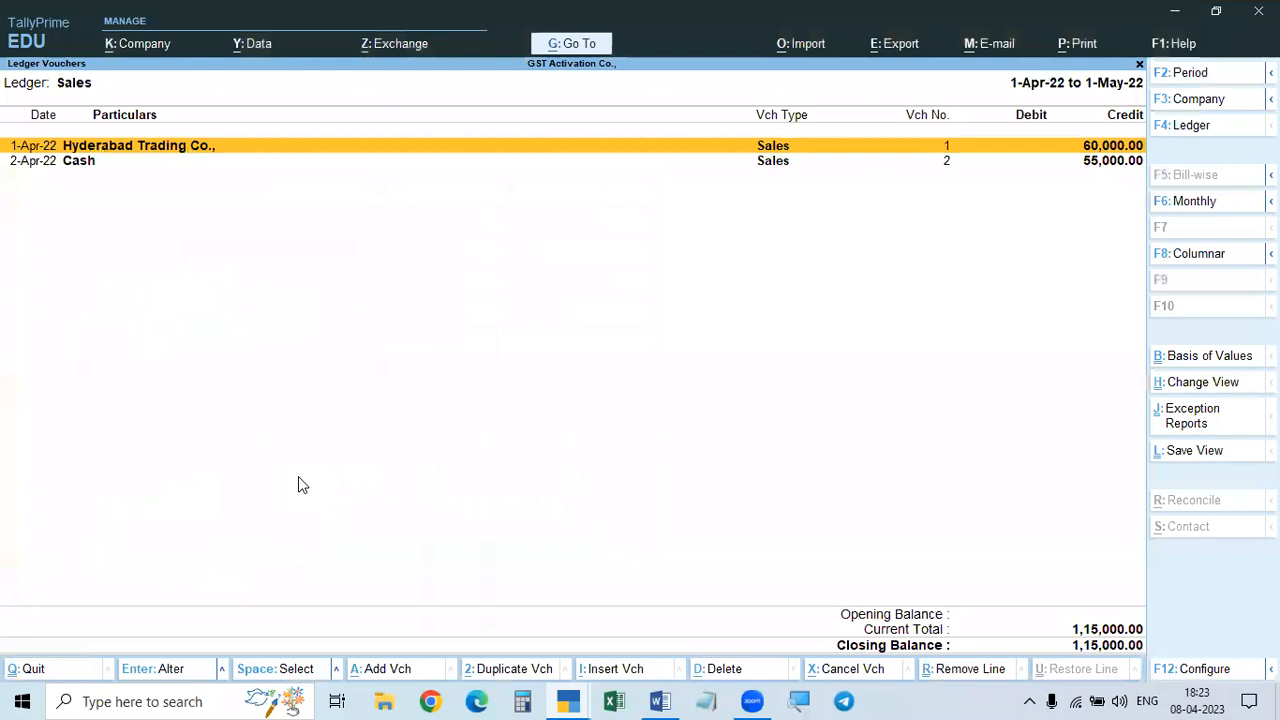
# Step: Open the Cash sales voucher 2, examine its tax invoice in an enlarged print preview, and return to the voucher
pyautogui.press('Down')
pyautogui.press('Return')
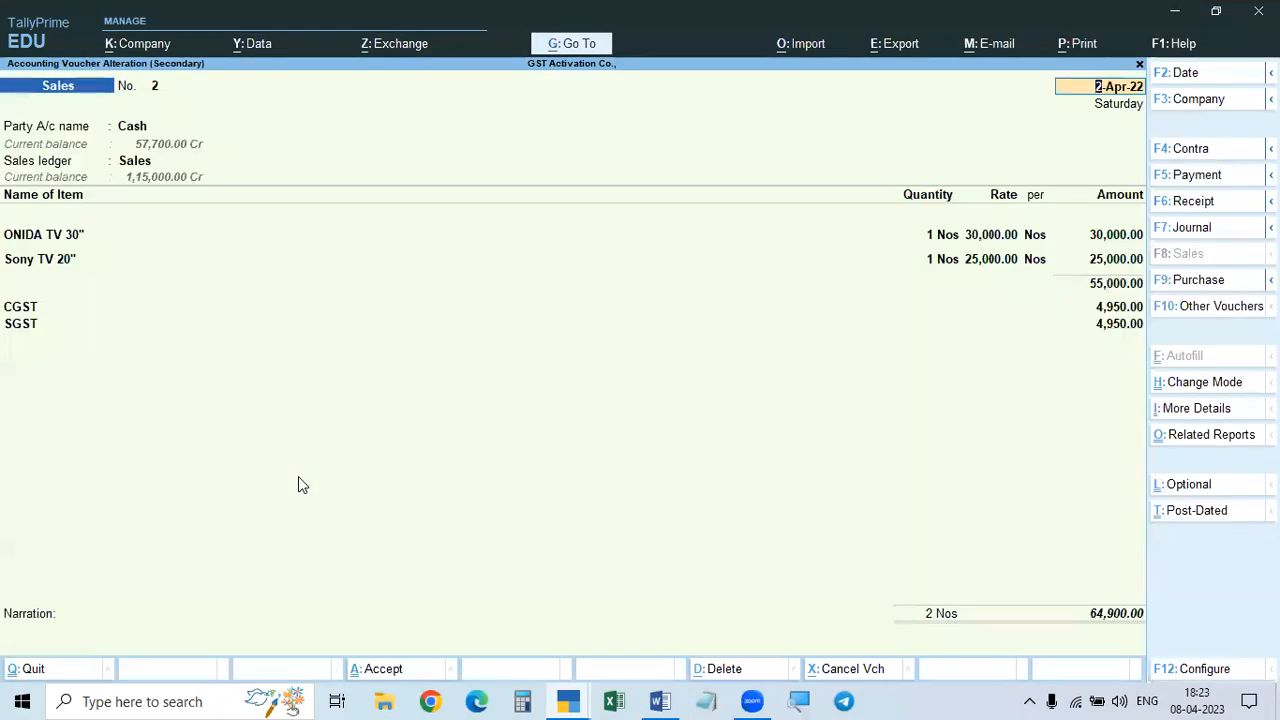
pyautogui.hotkey('ctrl', 'p')
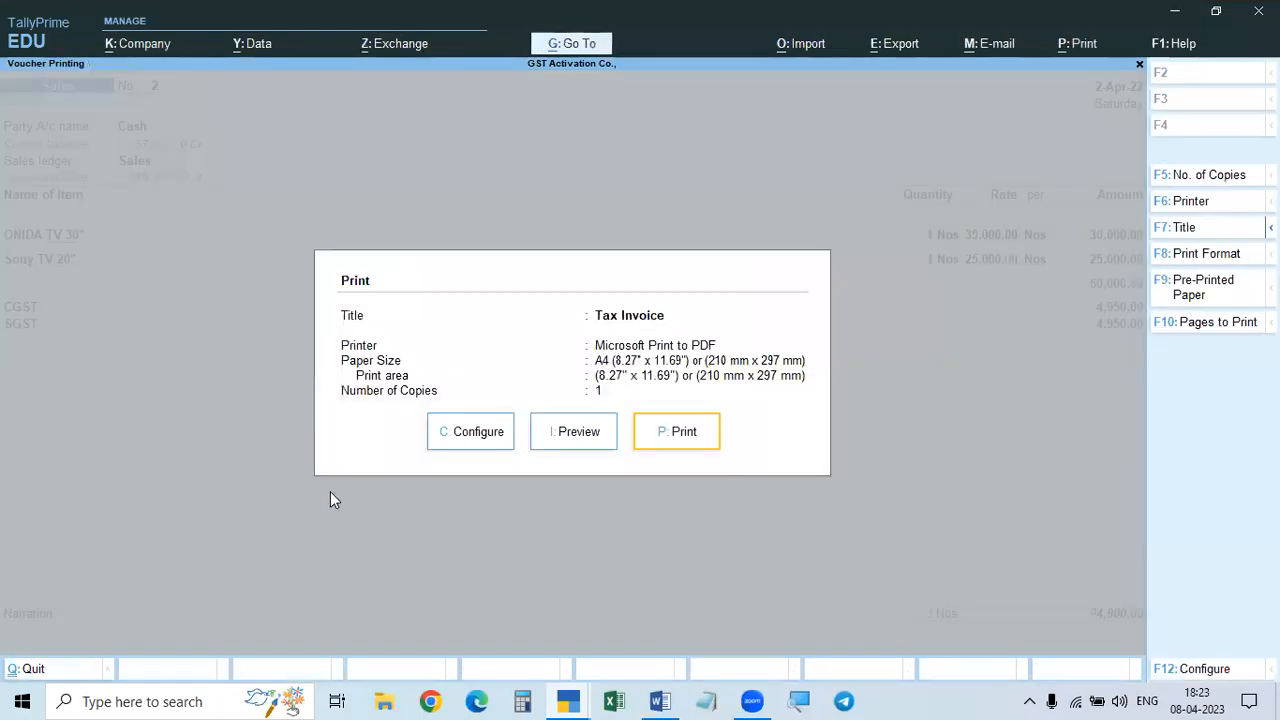
pyautogui.click(578, 431)
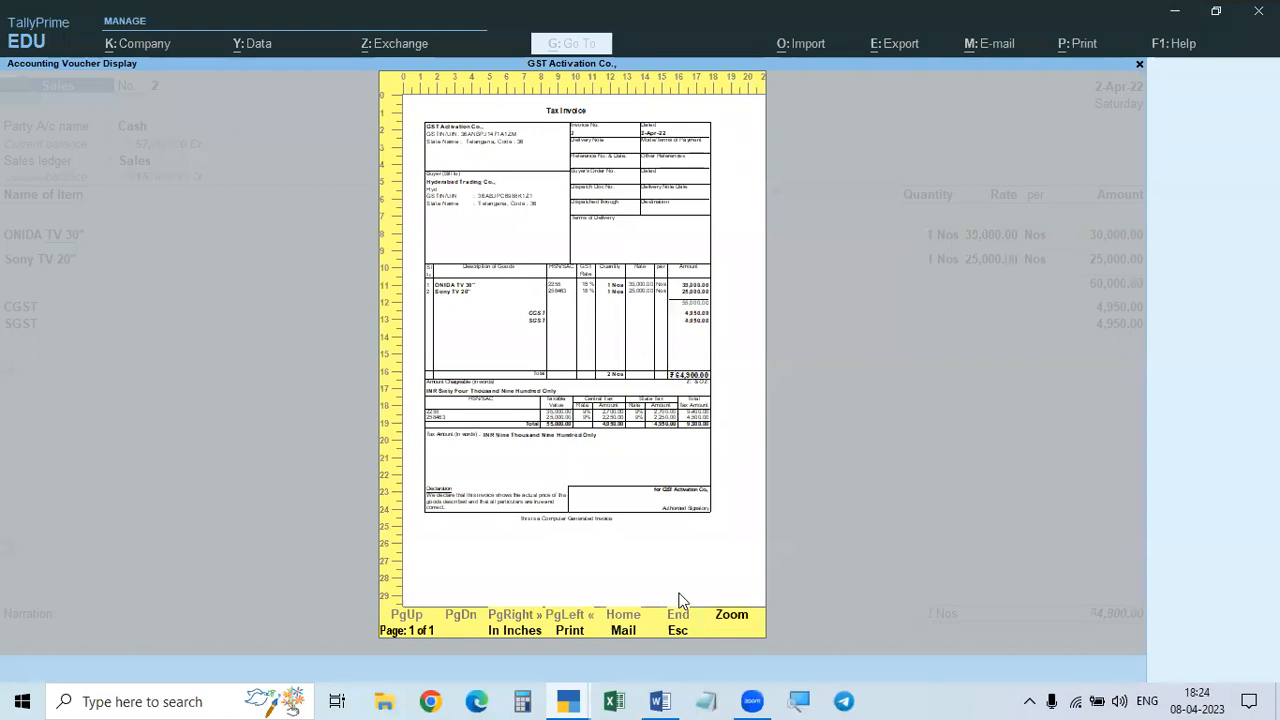
pyautogui.click(733, 616)
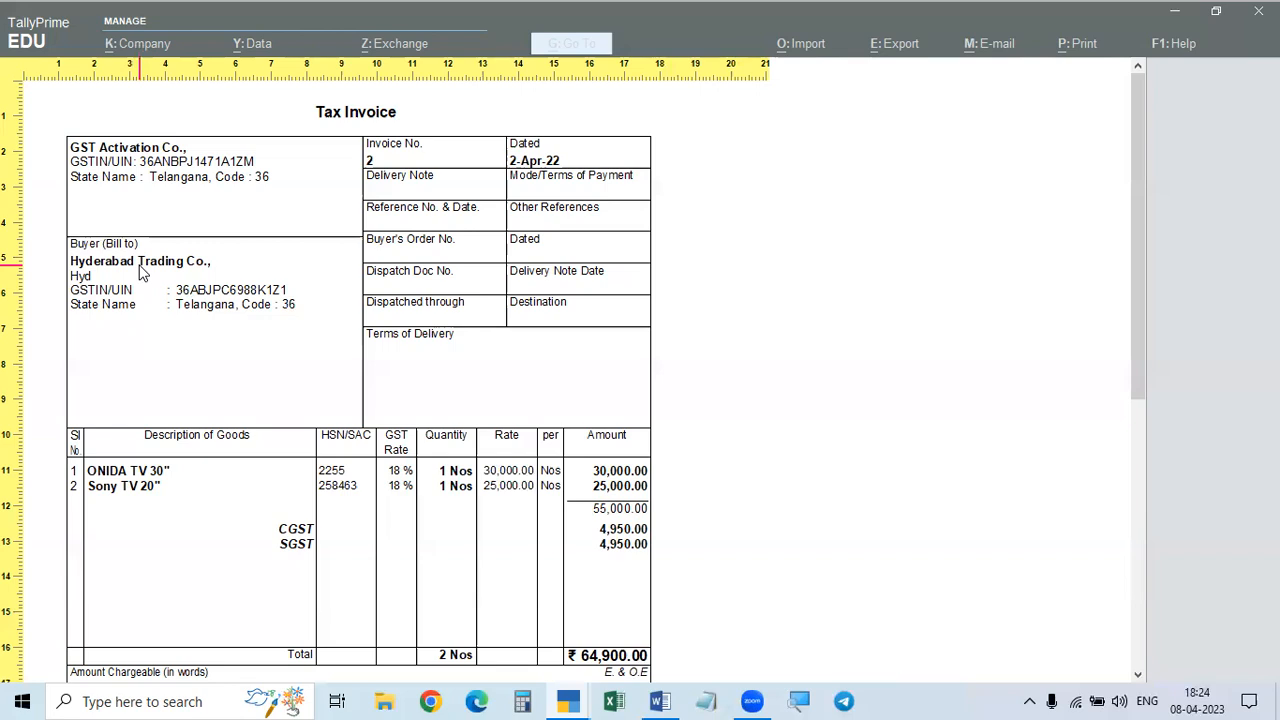
pyautogui.press('Escape')
pyautogui.press('Escape')
pyautogui.press('Escape')
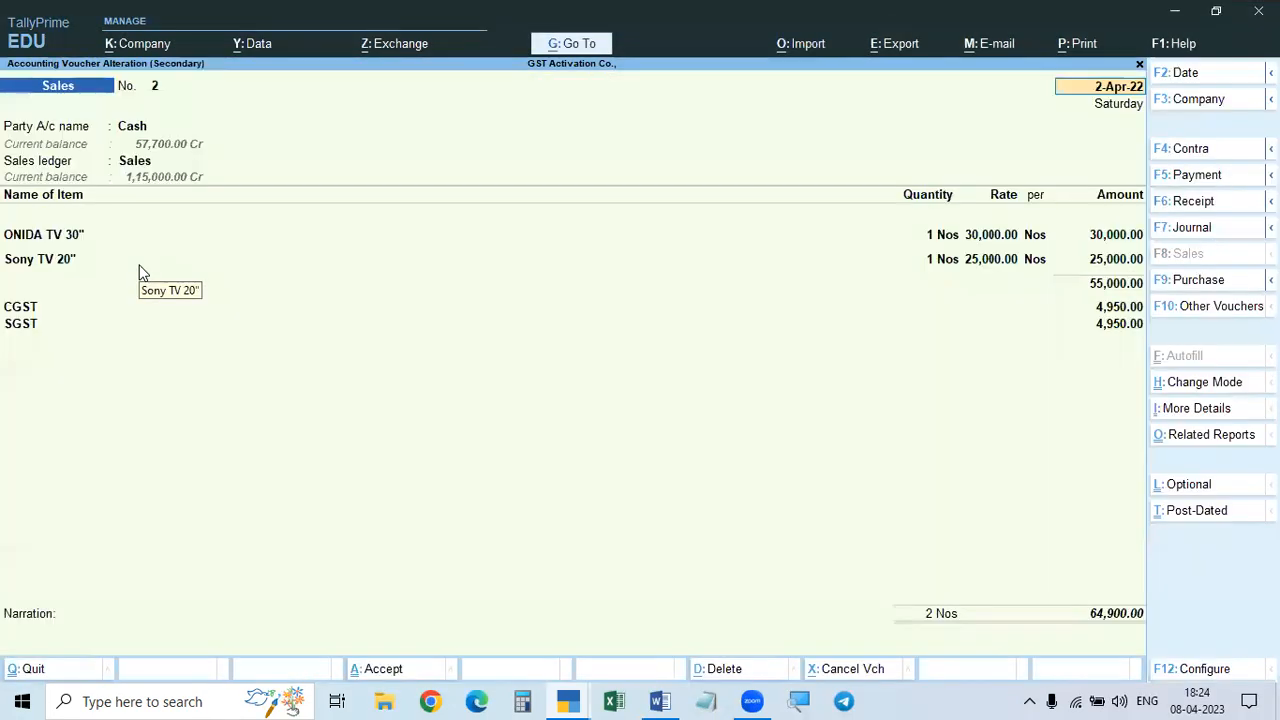
# Step: Set Provide Order details to Yes in the voucher configuration and accept it
pyautogui.press('F12')
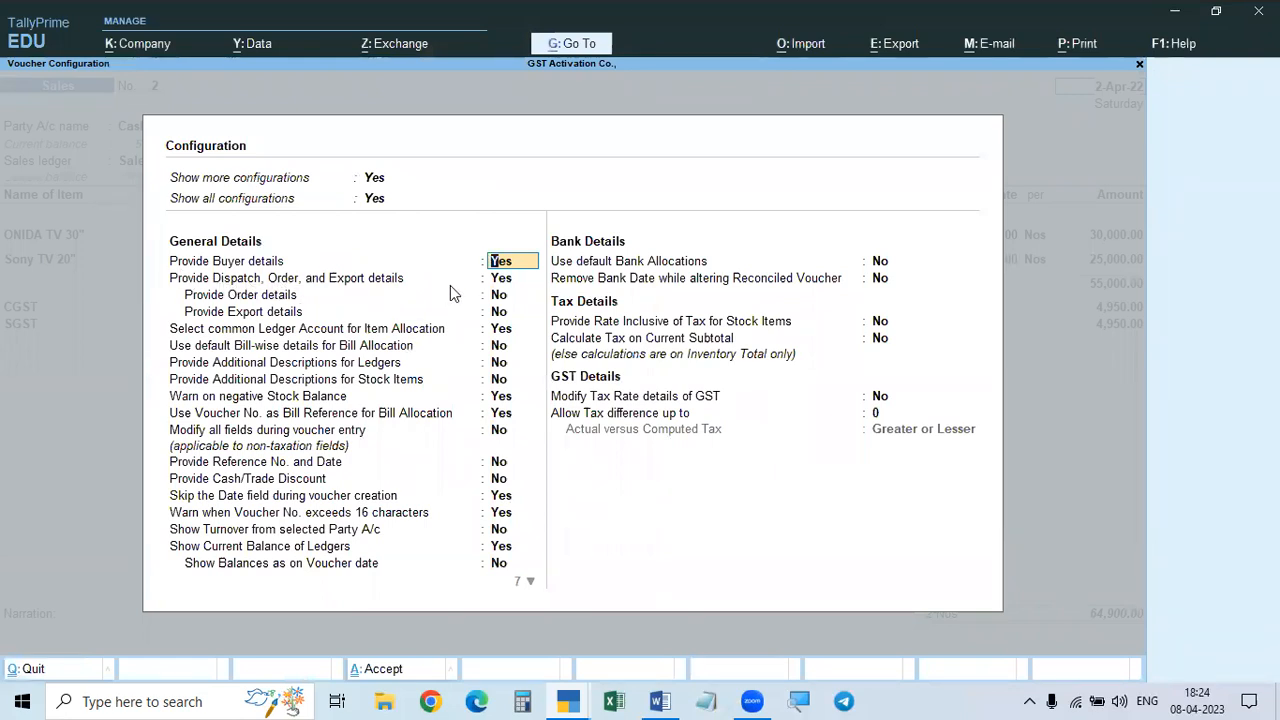
pyautogui.press('Return')
pyautogui.press('Return')
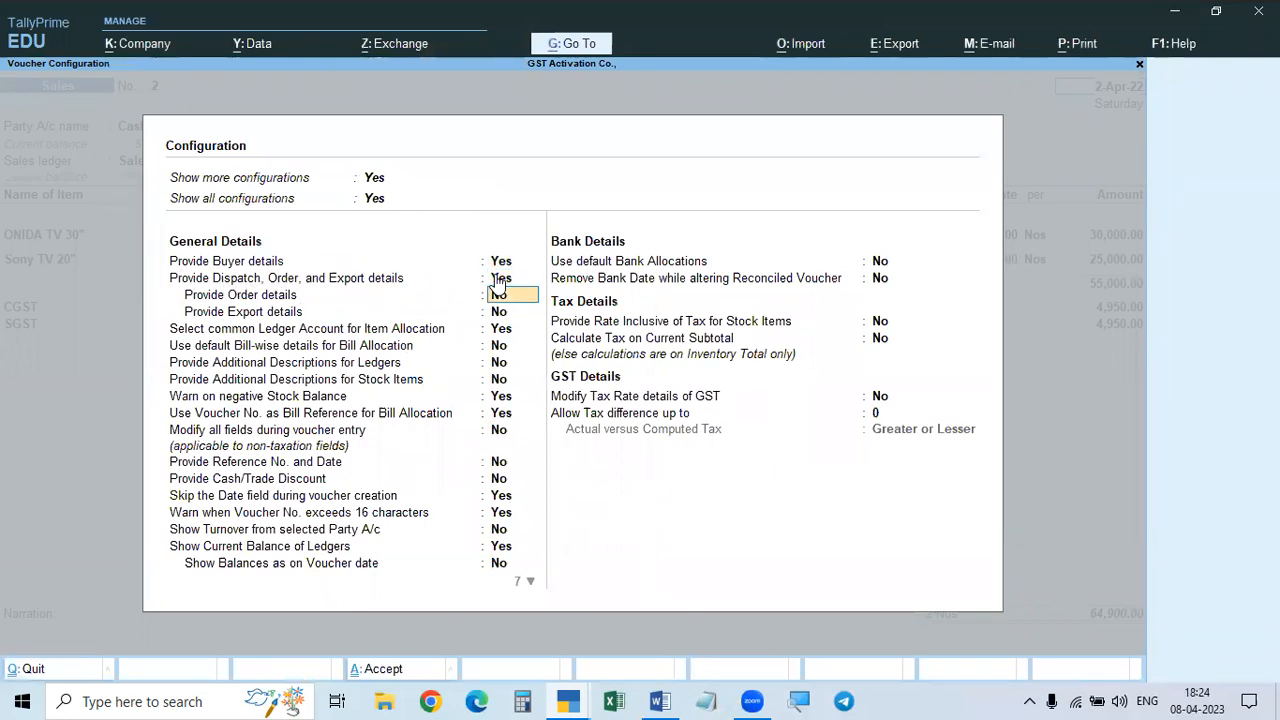
pyautogui.press('y')
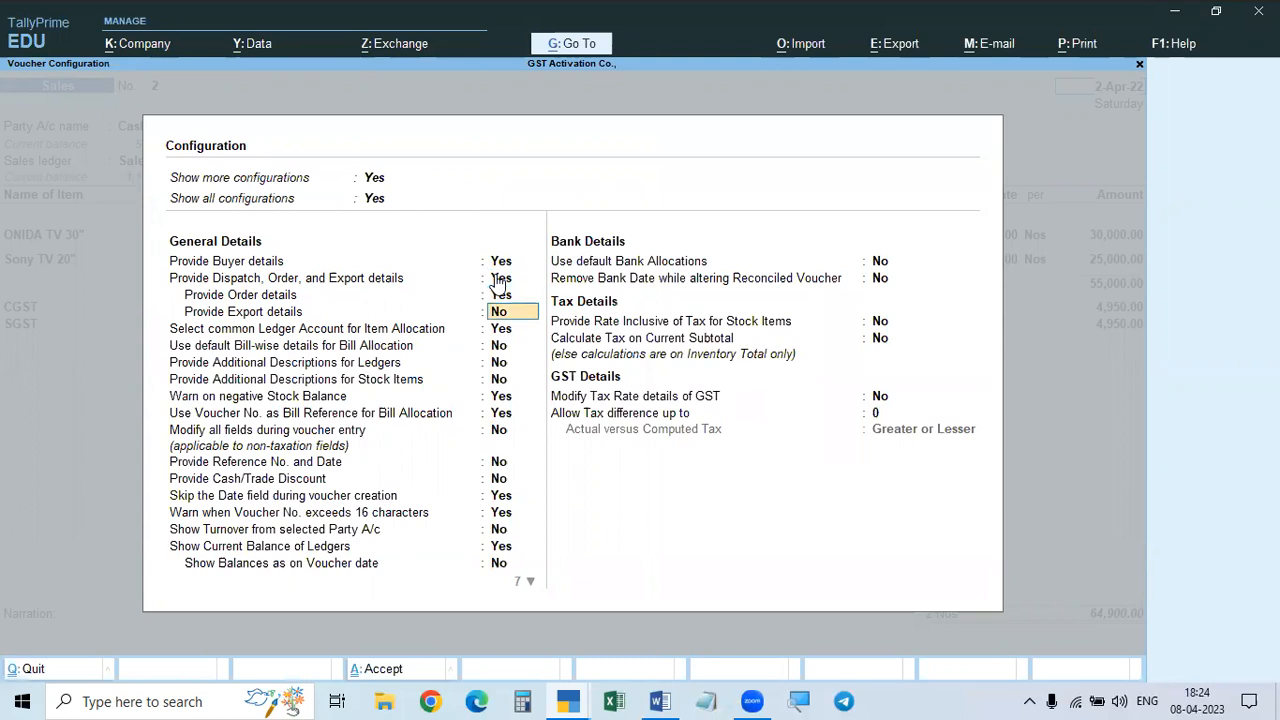
pyautogui.hotkey('ctrl', 'a')
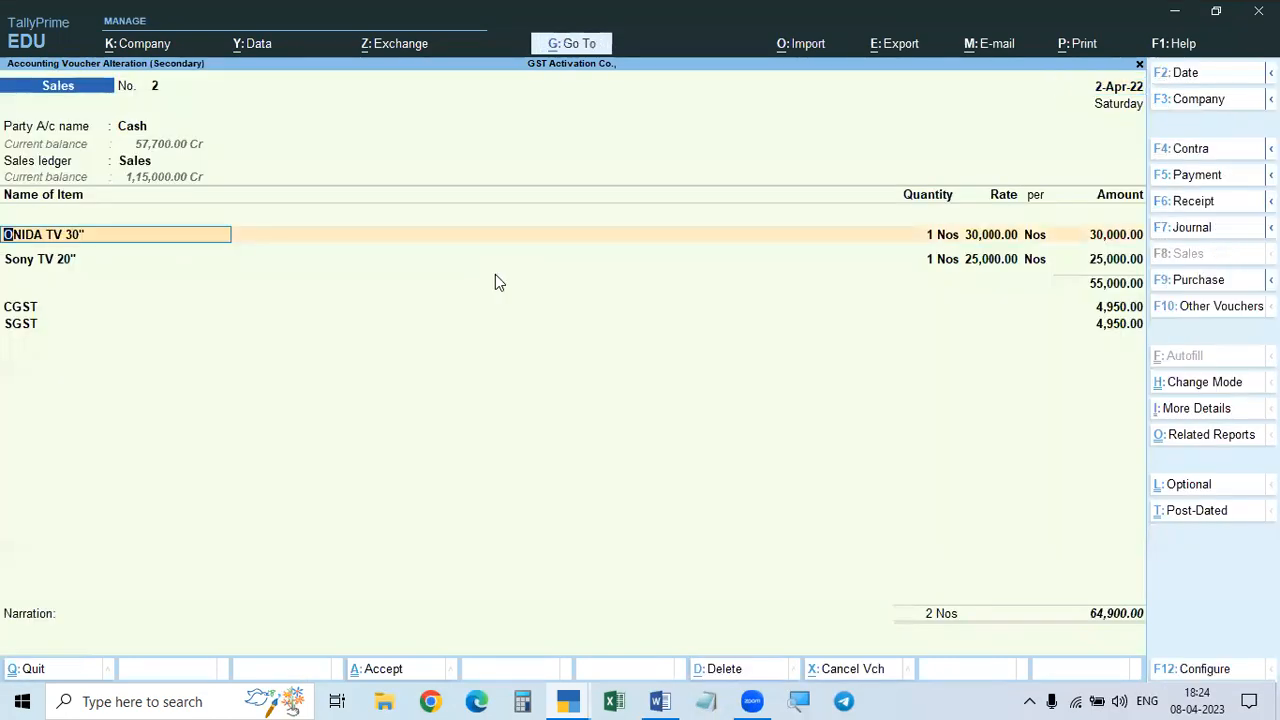
# Step: Reopen the dispatch and order details of the Cash party, enter CASH as the Mode/Terms of Payment, and accept them
pyautogui.click(134, 128)
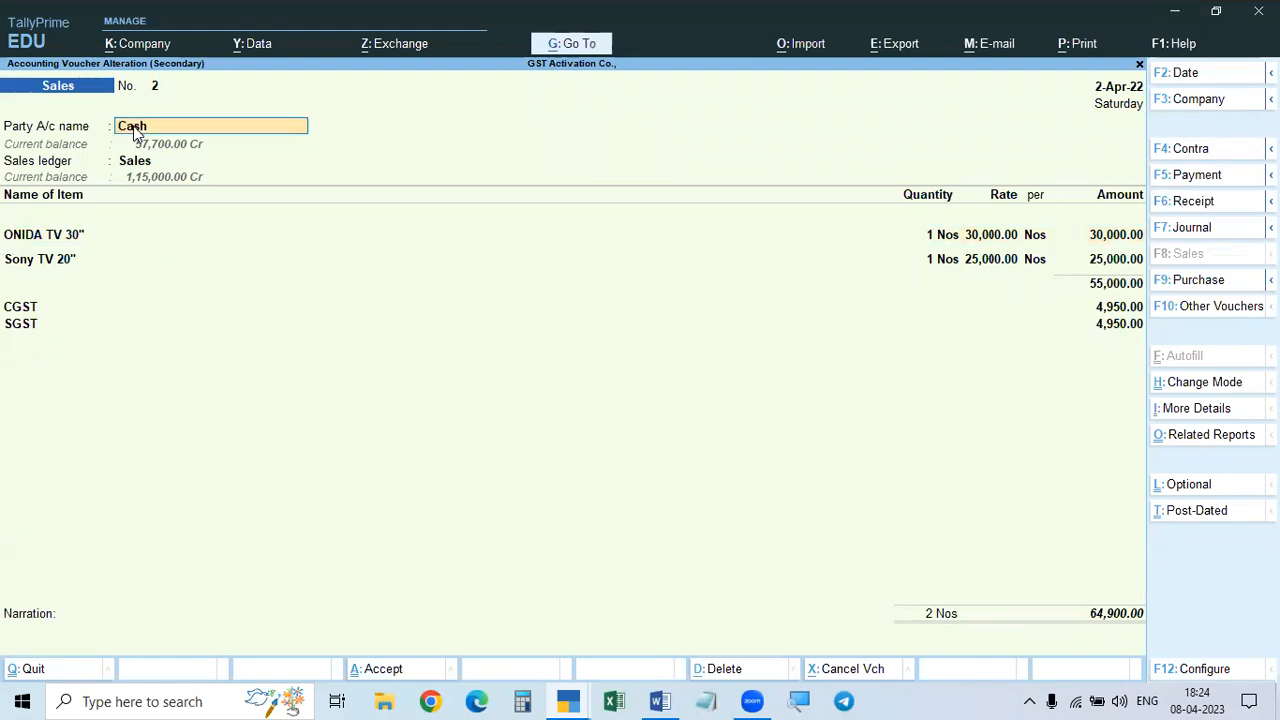
pyautogui.press('Return')
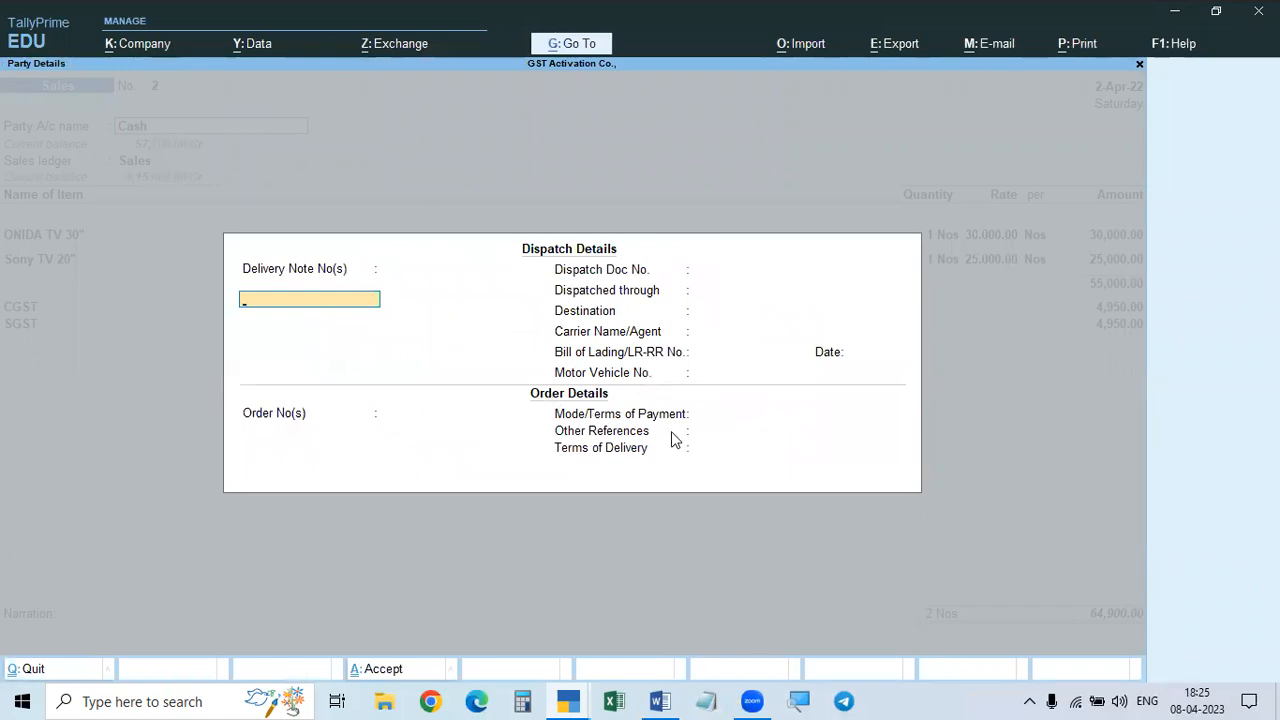
pyautogui.click(704, 416)
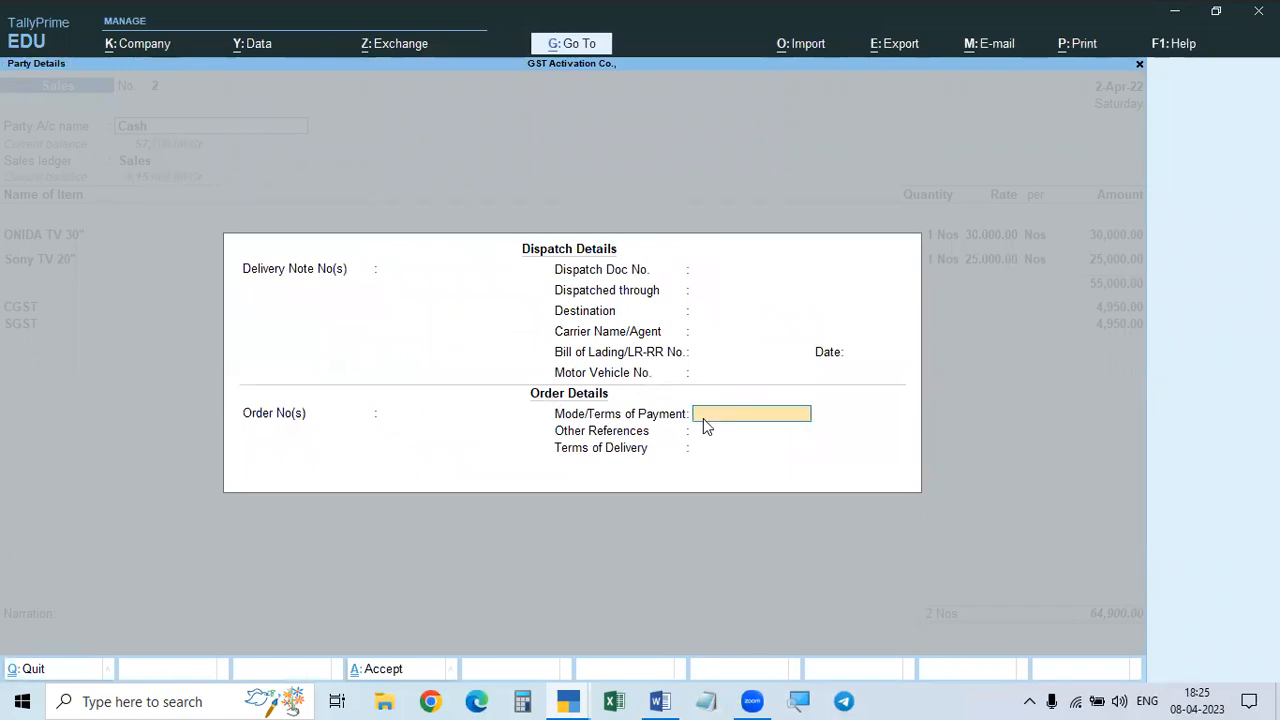
pyautogui.write('CASH')
pyautogui.press('Return')
pyautogui.press('Return')
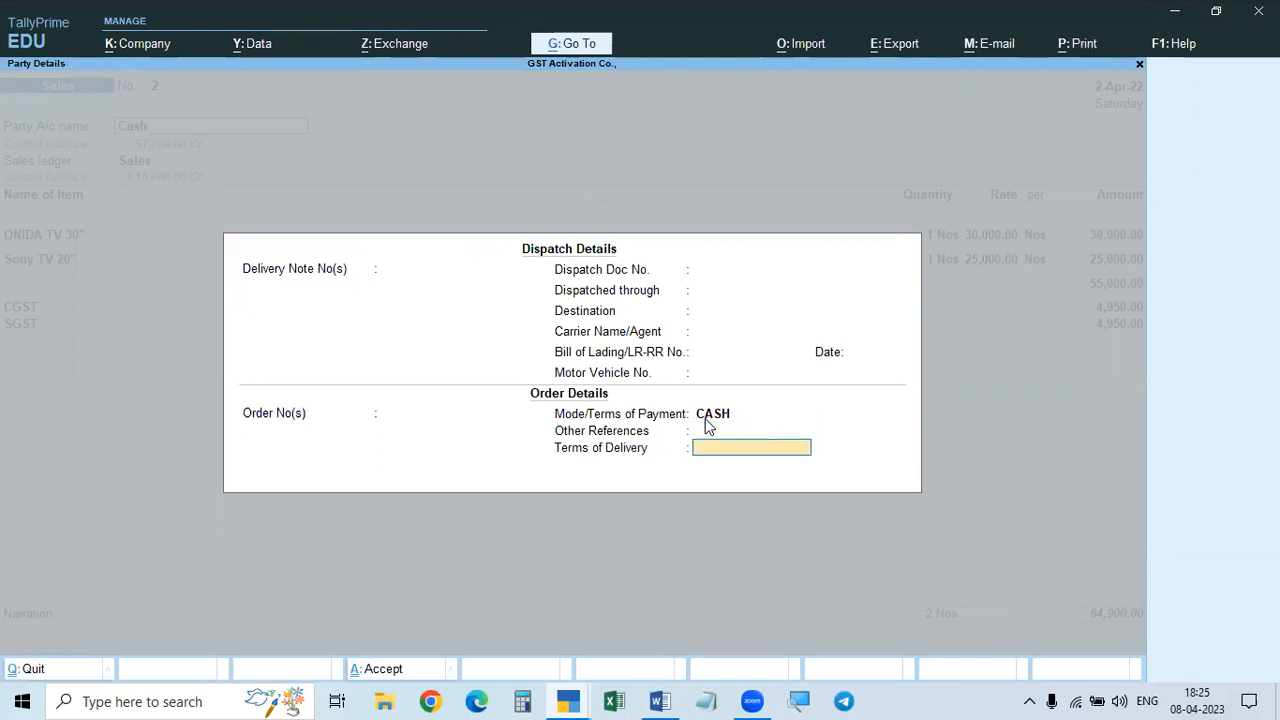
pyautogui.press('Return')
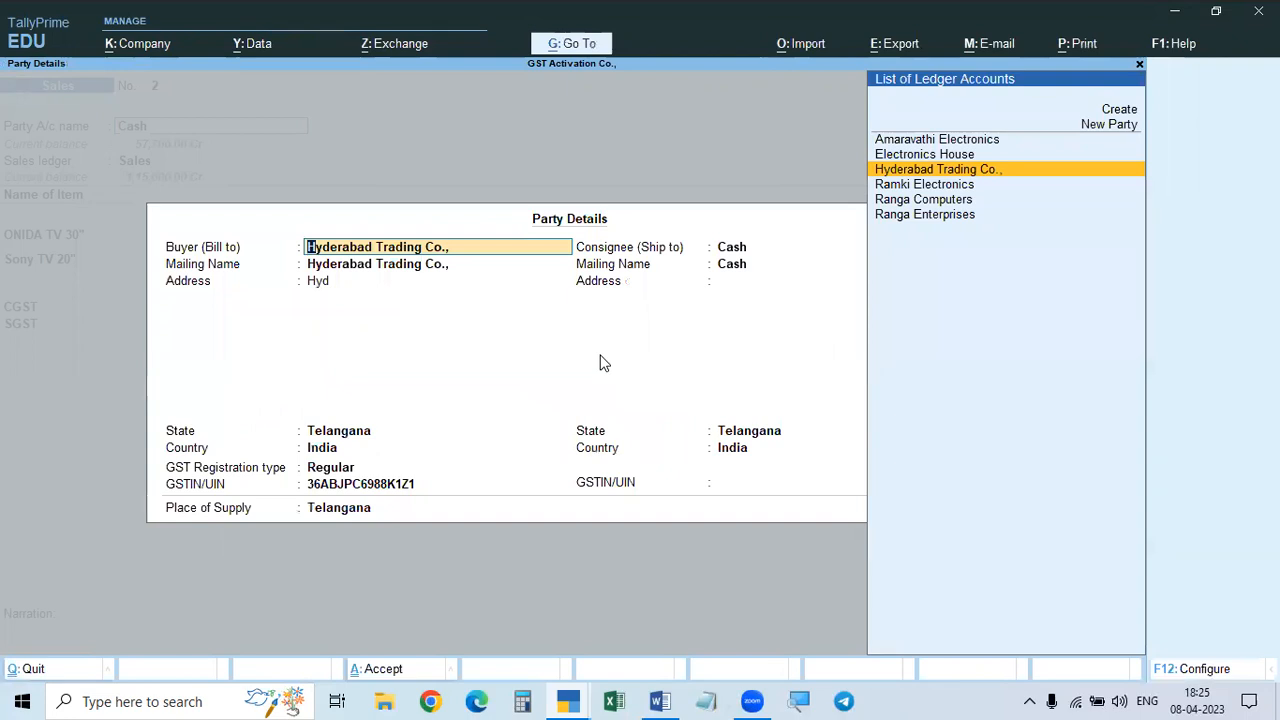
# Step: Accept the party details with Hyderabad Trading Co. as buyer and save Cash sales voucher 2
pyautogui.press('Return')
pyautogui.press('Return')
pyautogui.press('Return')
pyautogui.press('Return')
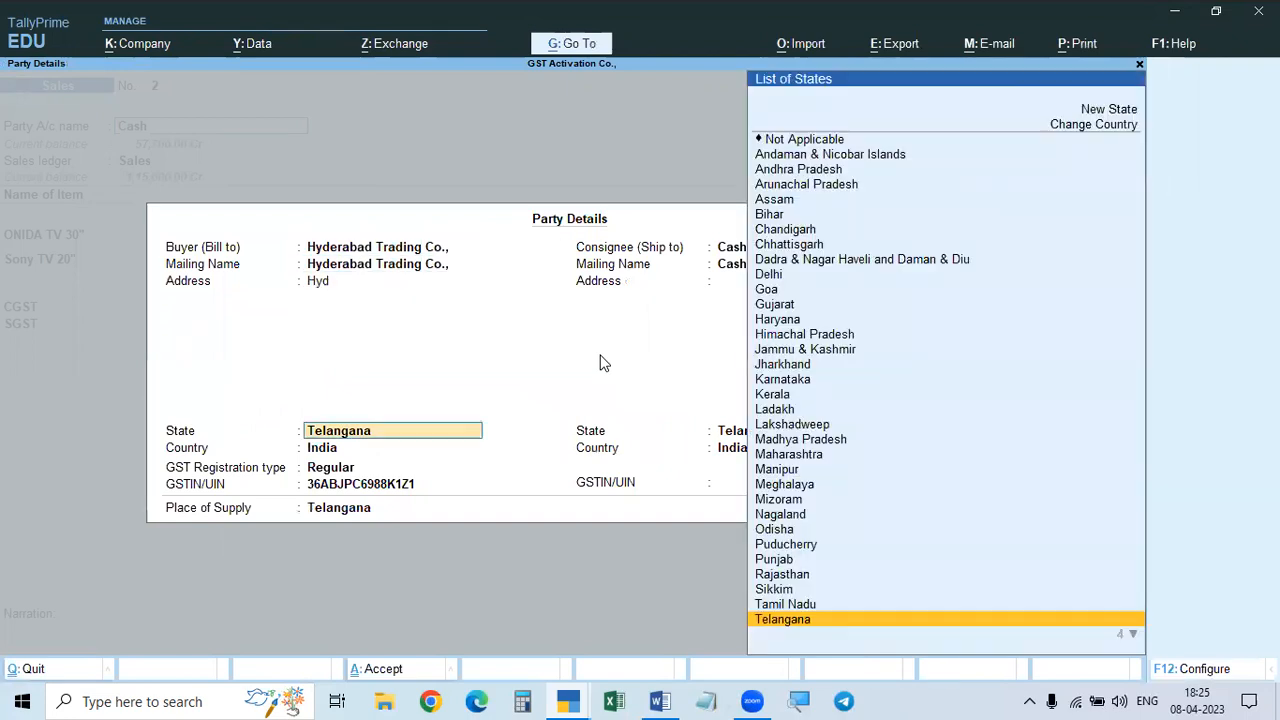
pyautogui.press('Return')
pyautogui.hotkey('ctrl', 'a')
pyautogui.press('Return')
pyautogui.press('Return')
pyautogui.press('Return')
pyautogui.press('Return')
pyautogui.press('Return')
pyautogui.press('Return')
pyautogui.press('Return')
pyautogui.press('Return')
pyautogui.press('Return')
pyautogui.press('Return')
pyautogui.press('Return')
pyautogui.press('Return')
pyautogui.press('Return')
pyautogui.press('Return')
pyautogui.press('Return')
pyautogui.press('Return')
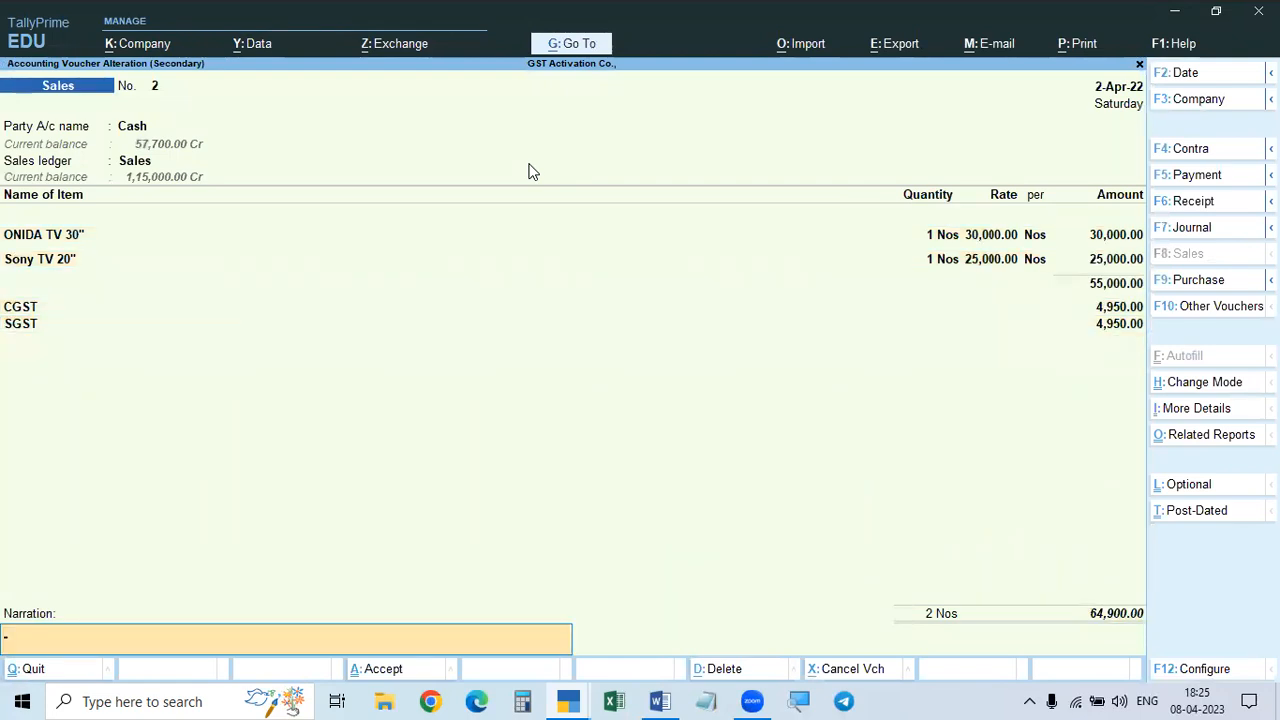
pyautogui.press('Return')
pyautogui.press('Return')
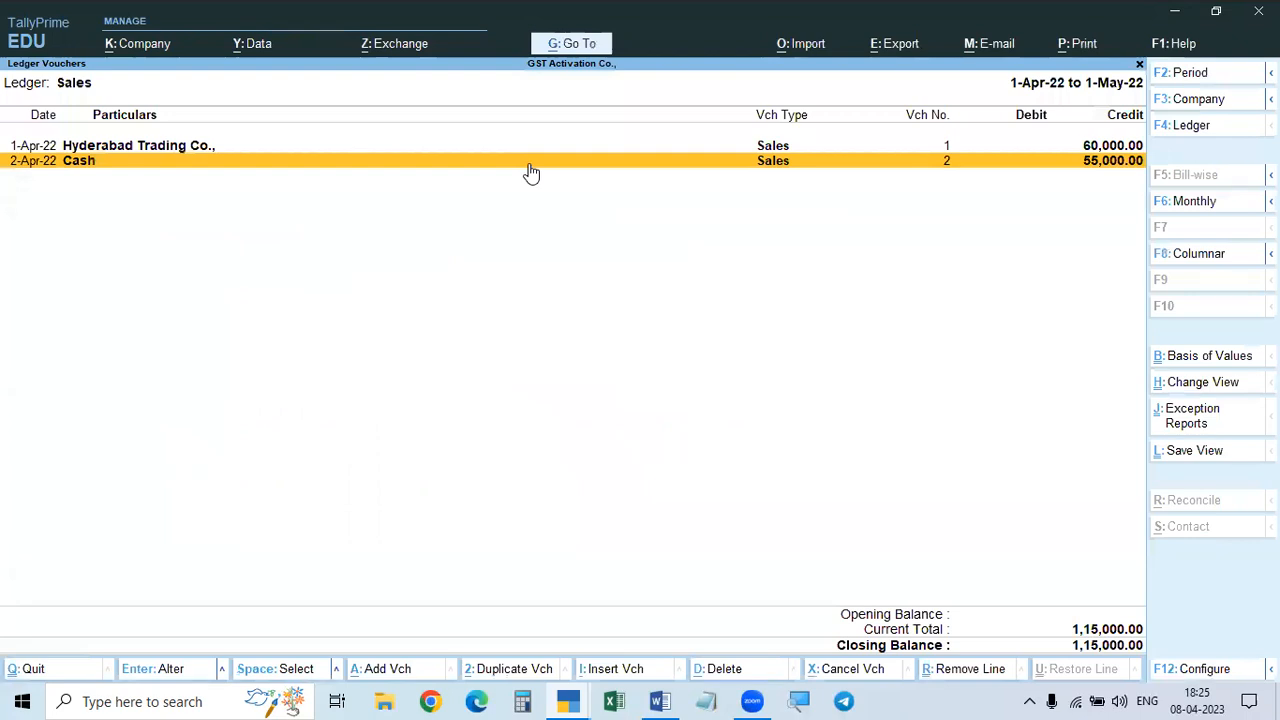
# Step: Examine the Mode/Terms of Payment on the tax invoice of Cash sales voucher 2 in an enlarged print preview, and return to the voucher
pyautogui.press('Up')
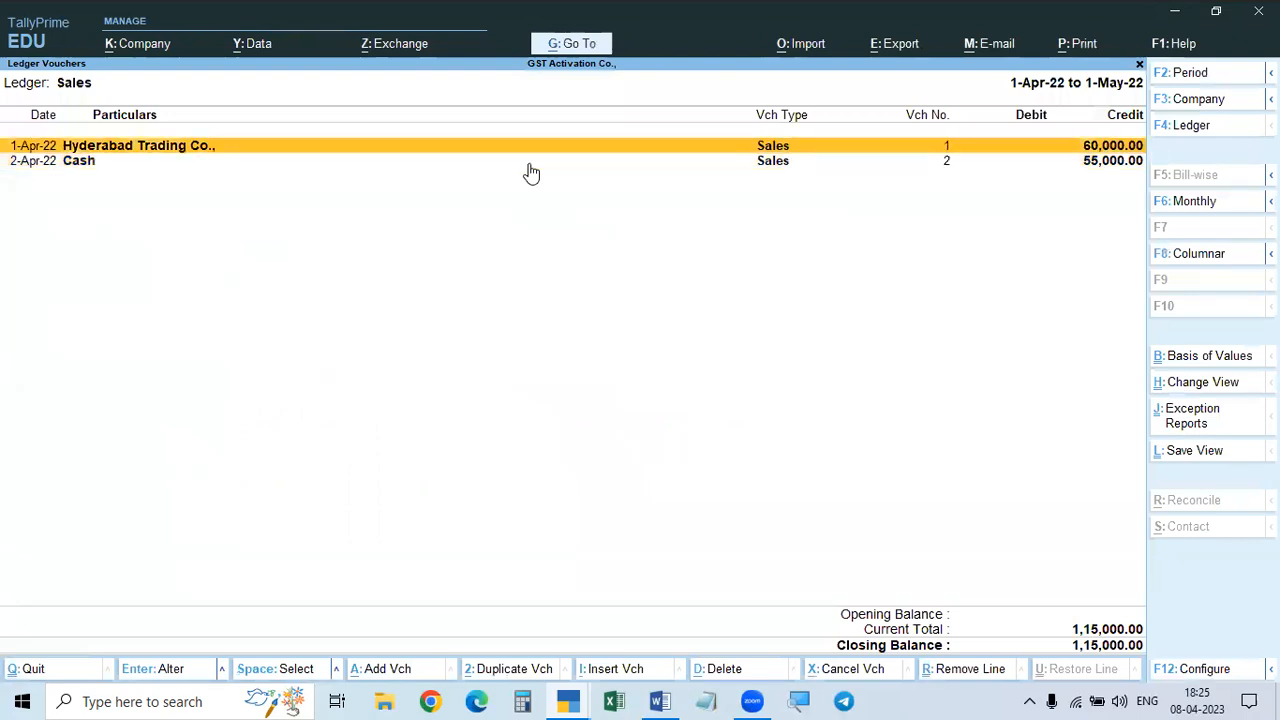
pyautogui.press('Down')
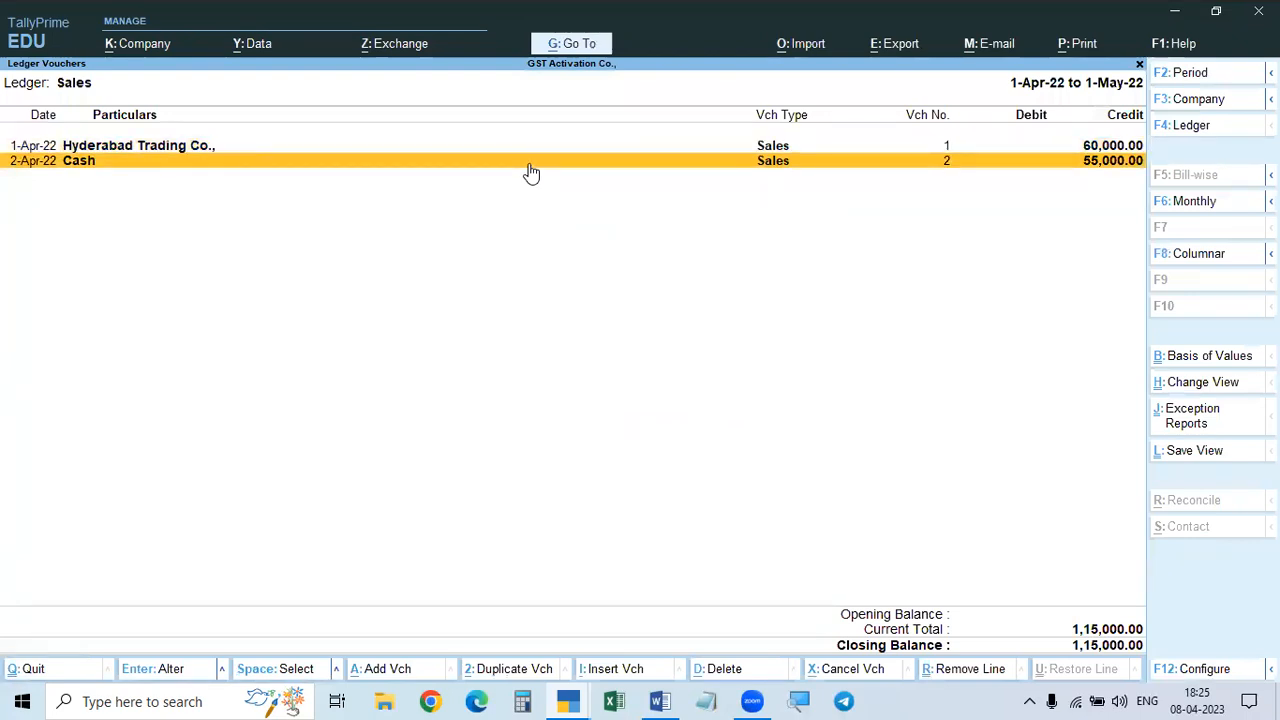
pyautogui.click(528, 160)
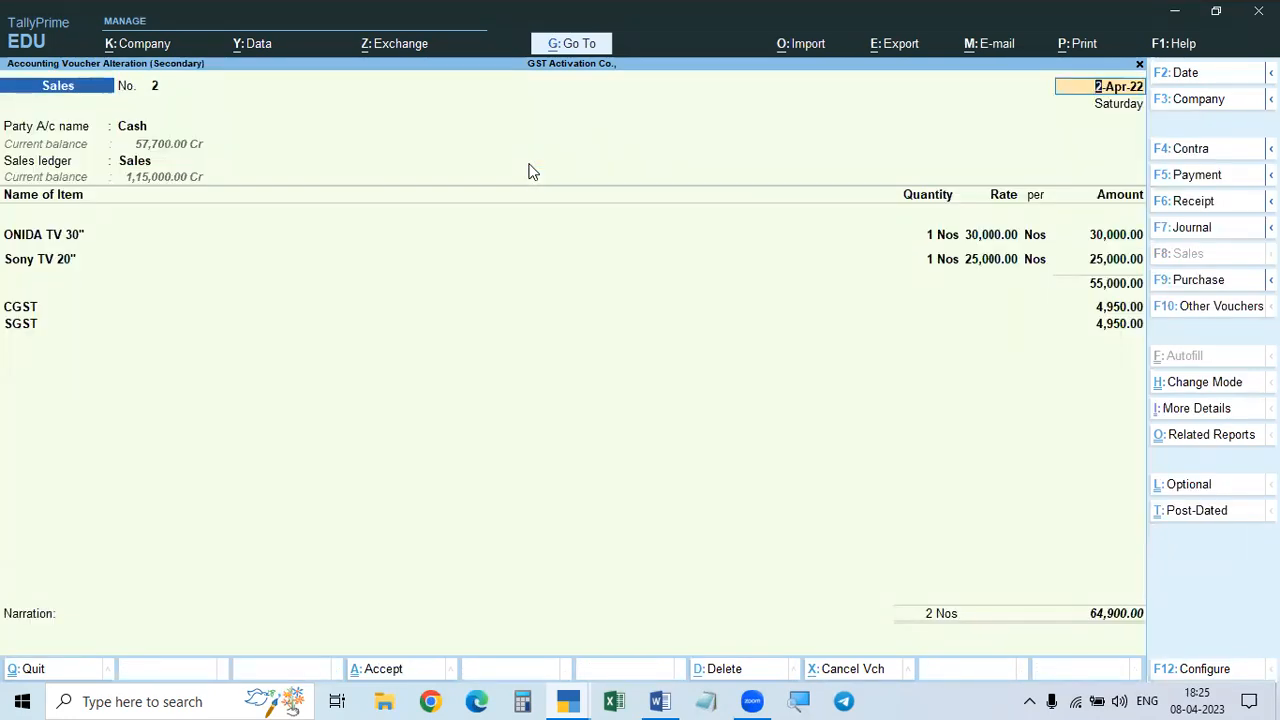
pyautogui.hotkey('ctrl', 'p')
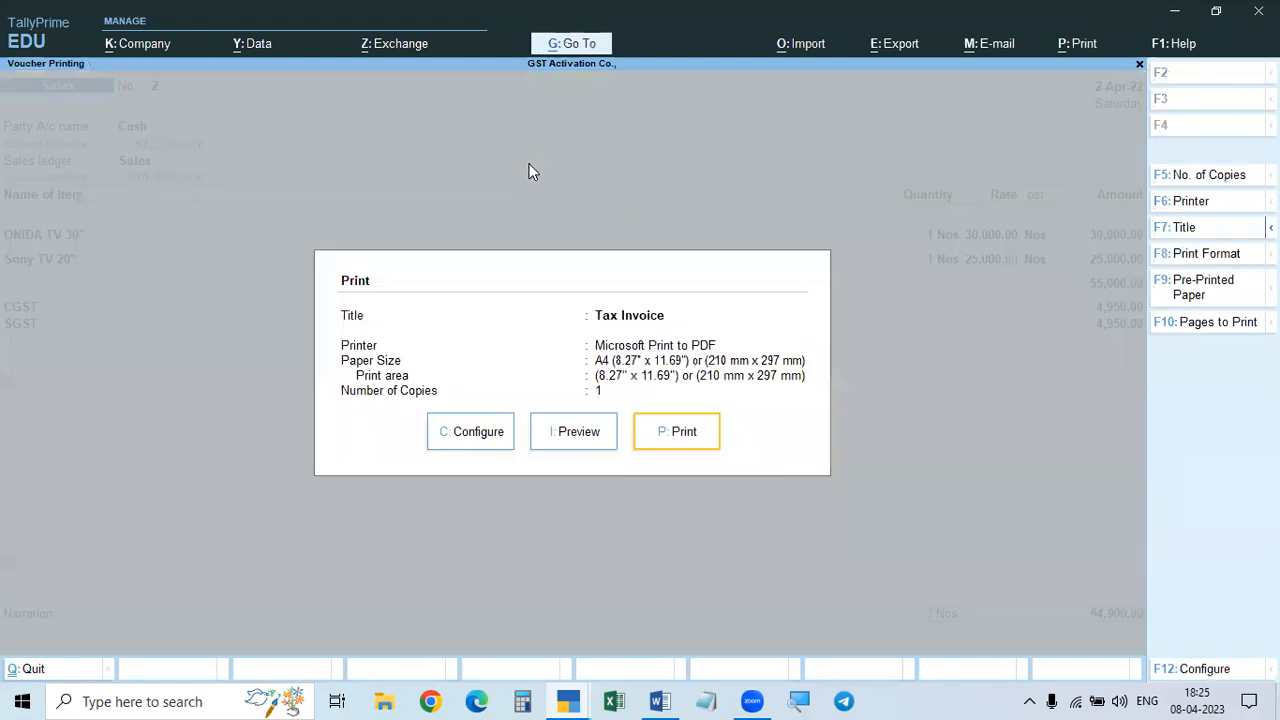
pyautogui.click(564, 433)
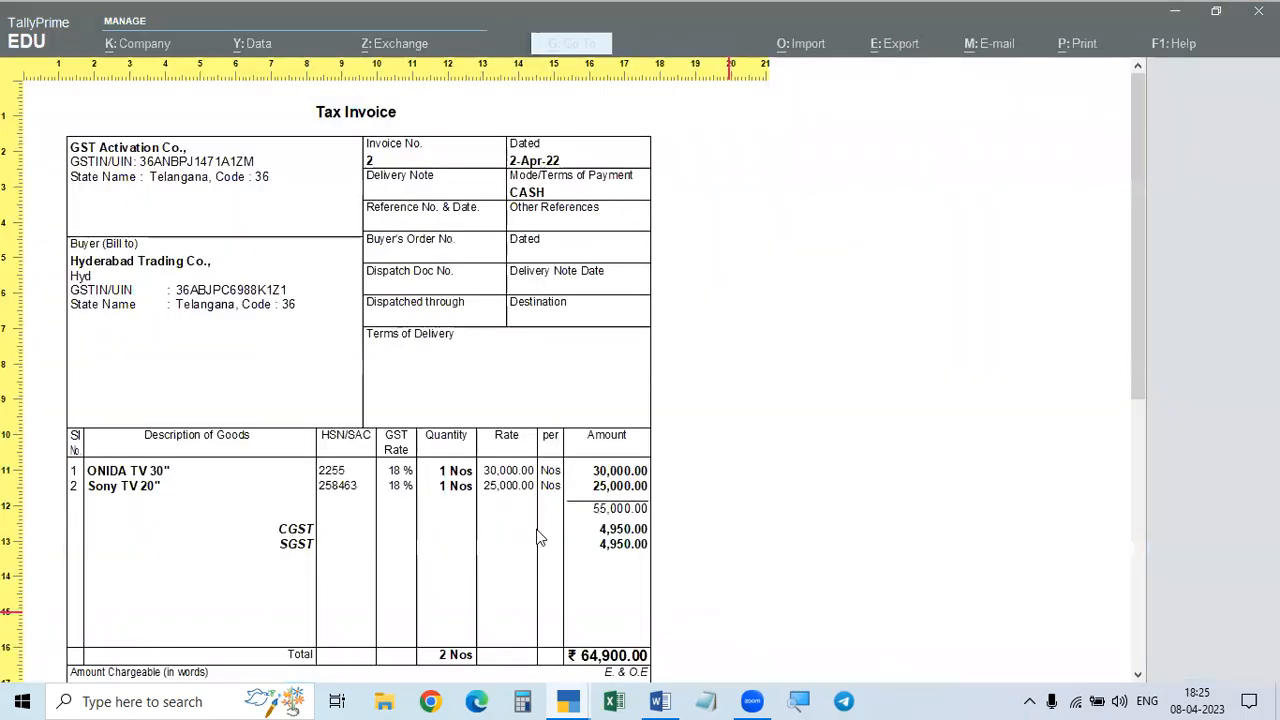
pyautogui.click(731, 615)
pyautogui.press('Escape')
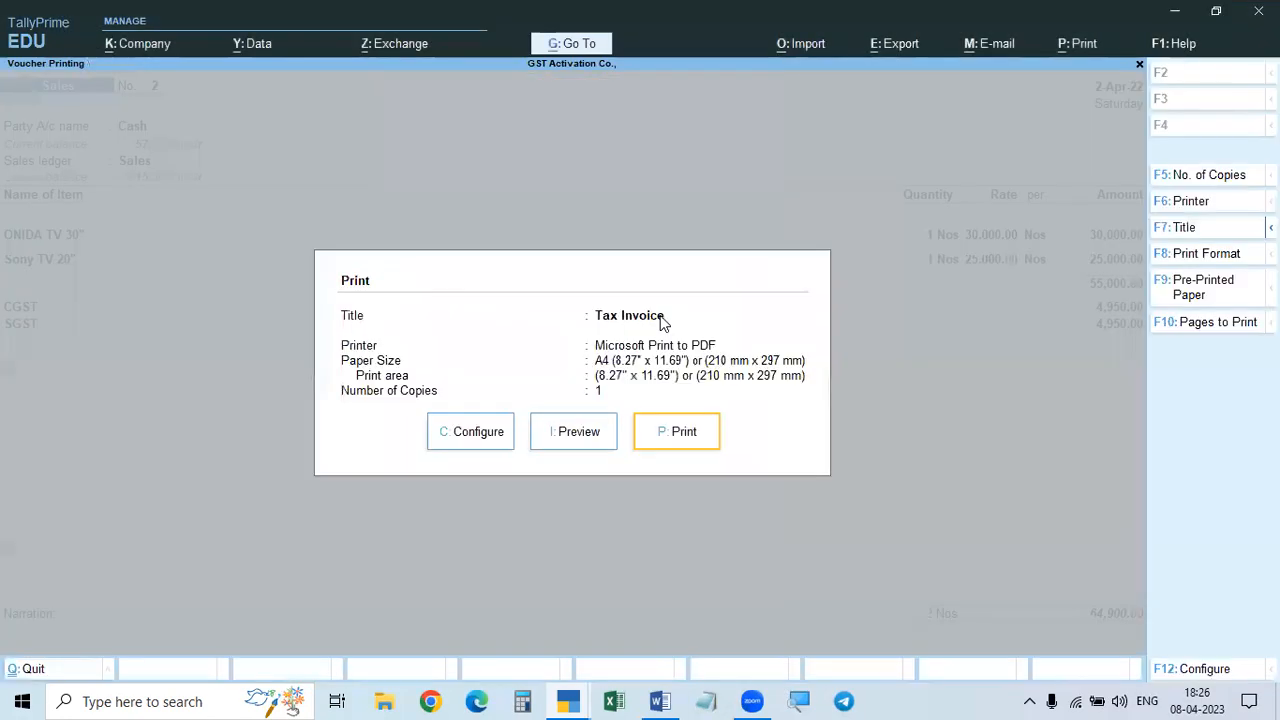
pyautogui.press('Escape')
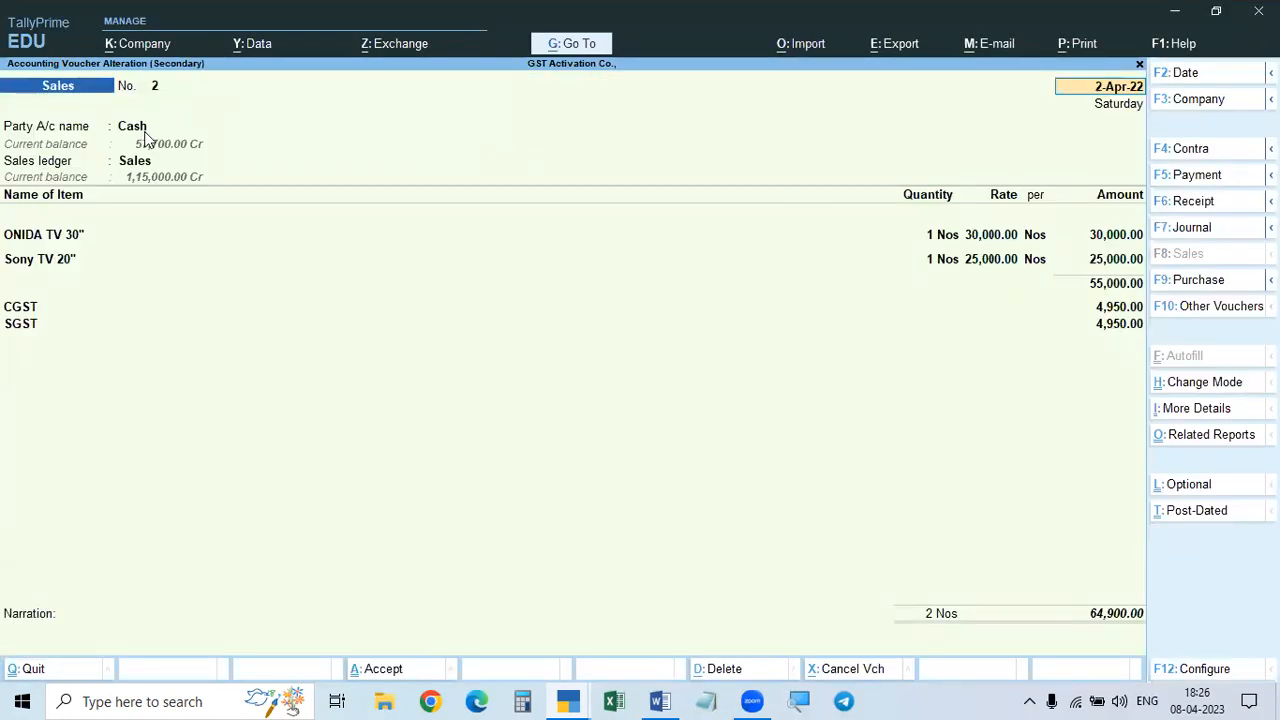
# Step: Review the voucher configuration and the dispatch and order details of Cash sales voucher 2, and quit without saving
pyautogui.press('F12')
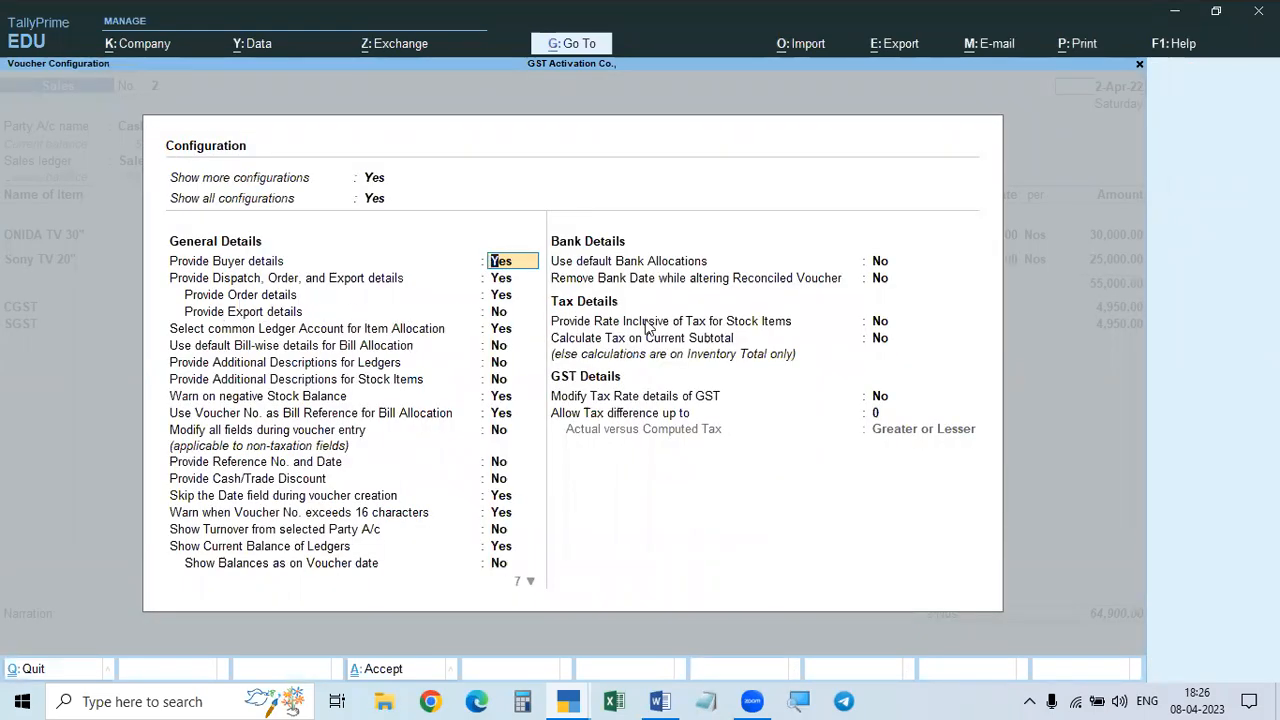
pyautogui.hotkey('ctrl', 'a')
pyautogui.press('Return')
pyautogui.press('Return')
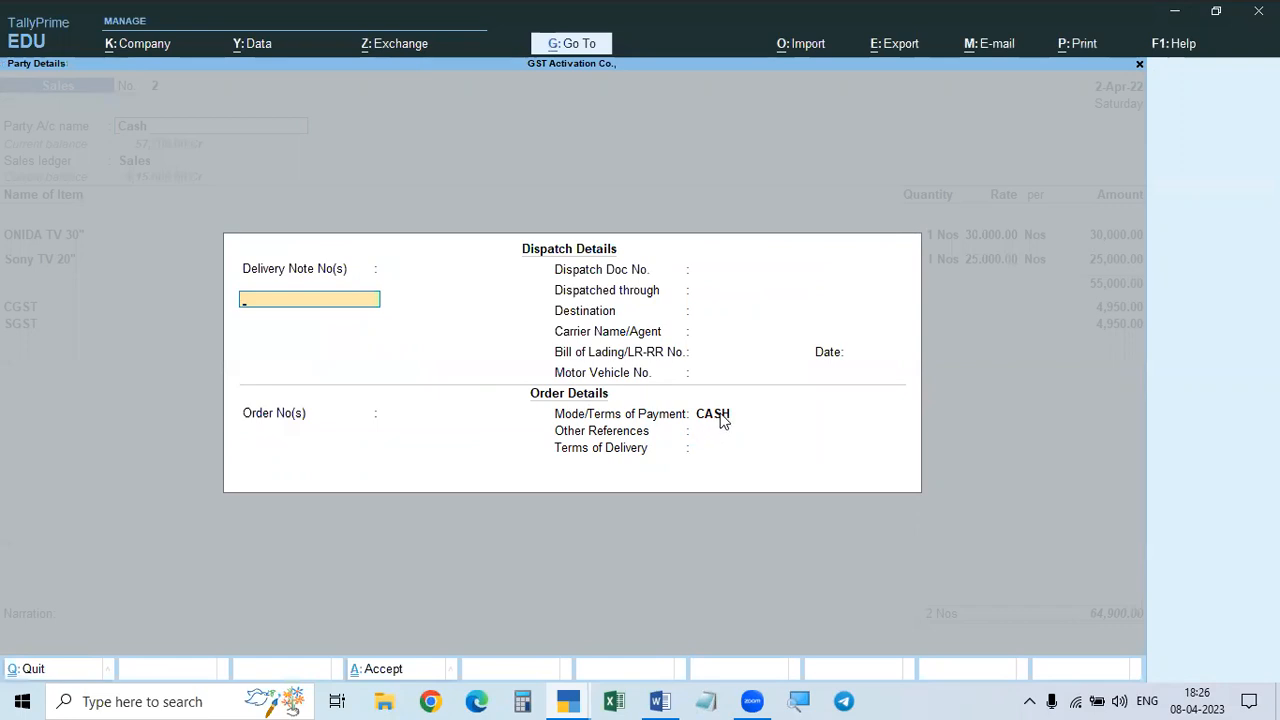
pyautogui.press('Escape')
pyautogui.press('y')
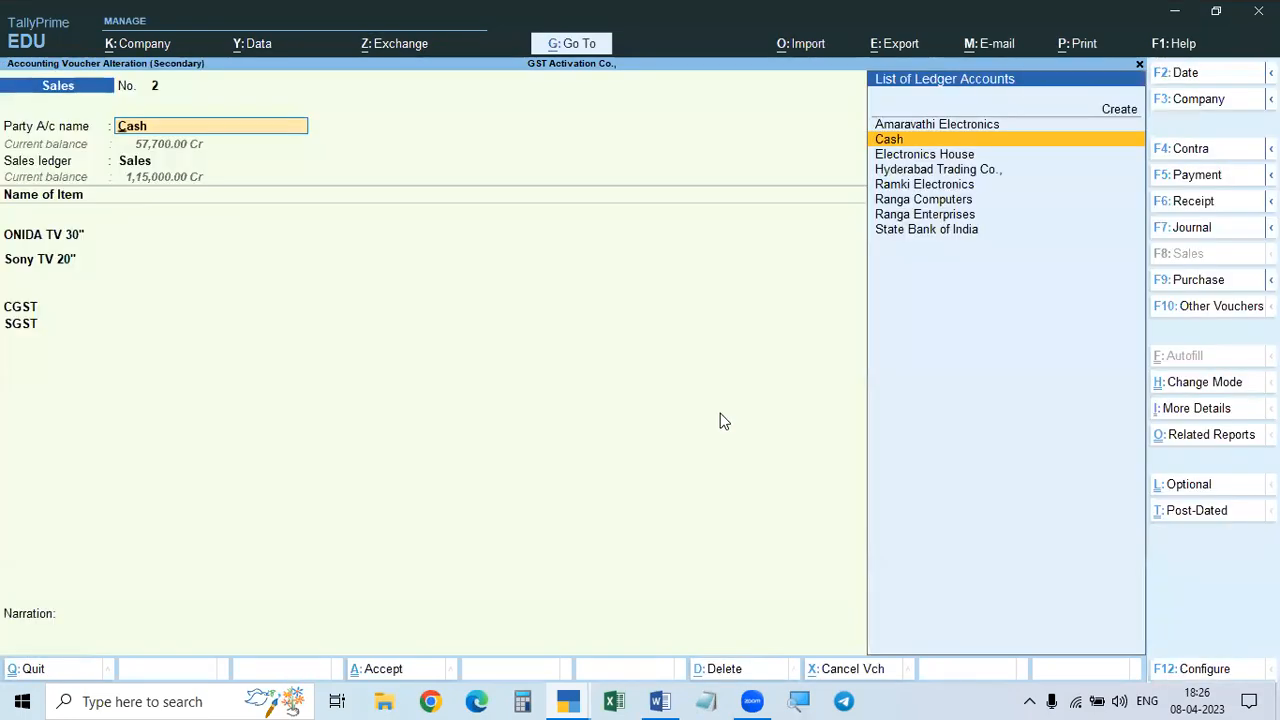
pyautogui.press('Escape')
pyautogui.press('Escape')
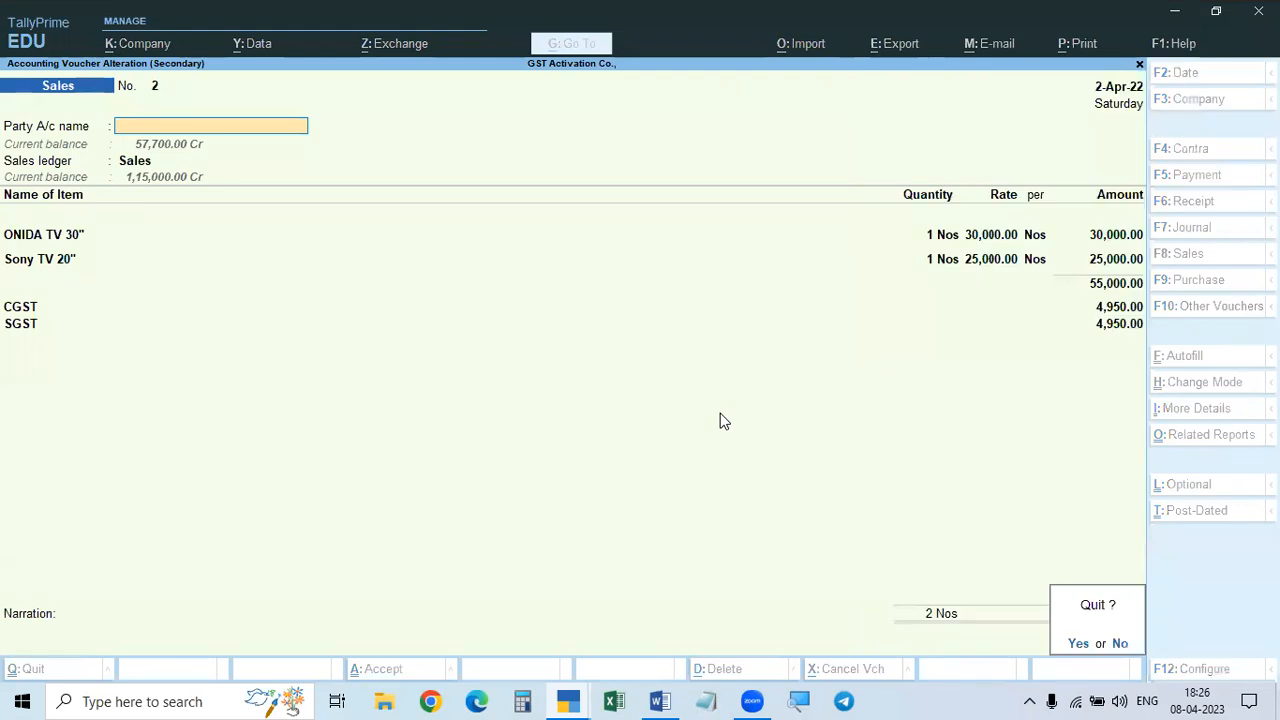
pyautogui.press('y')
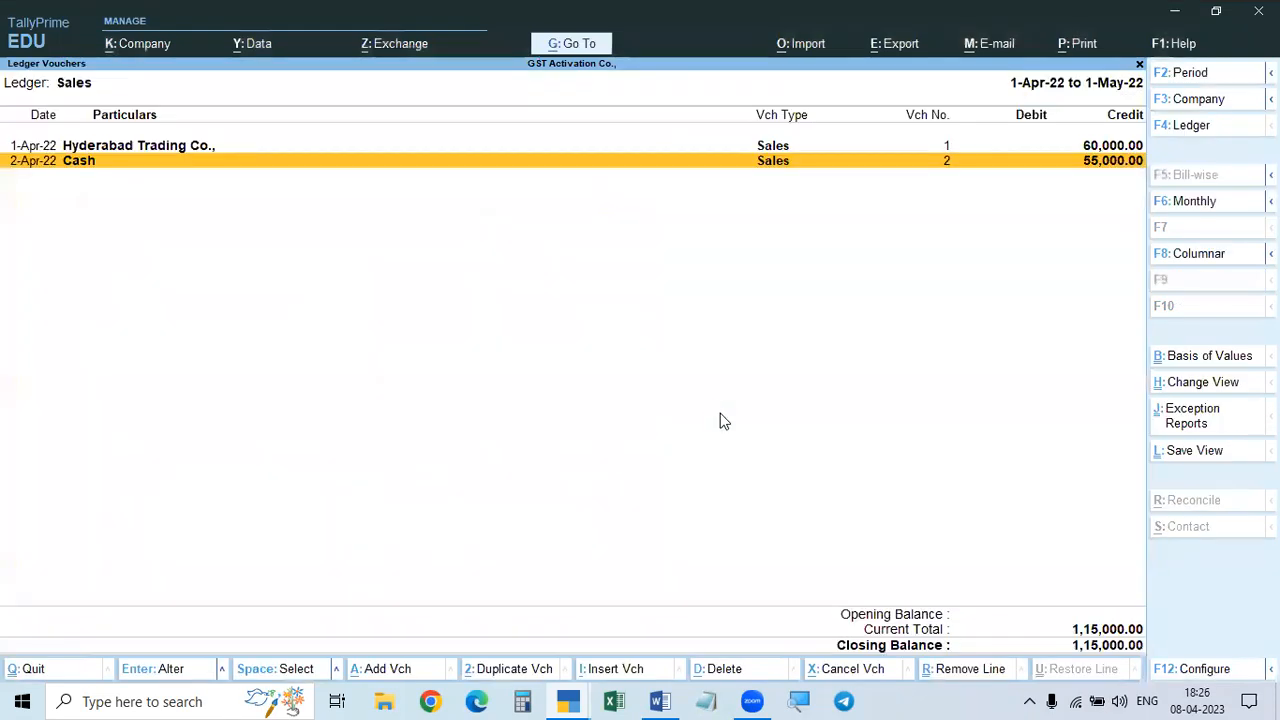
# Step: Preview the tax invoice of Cash sales voucher 2 again and return to the Sales ledger vouchers
pyautogui.press('Return')
pyautogui.hotkey('ctrl', 'p')
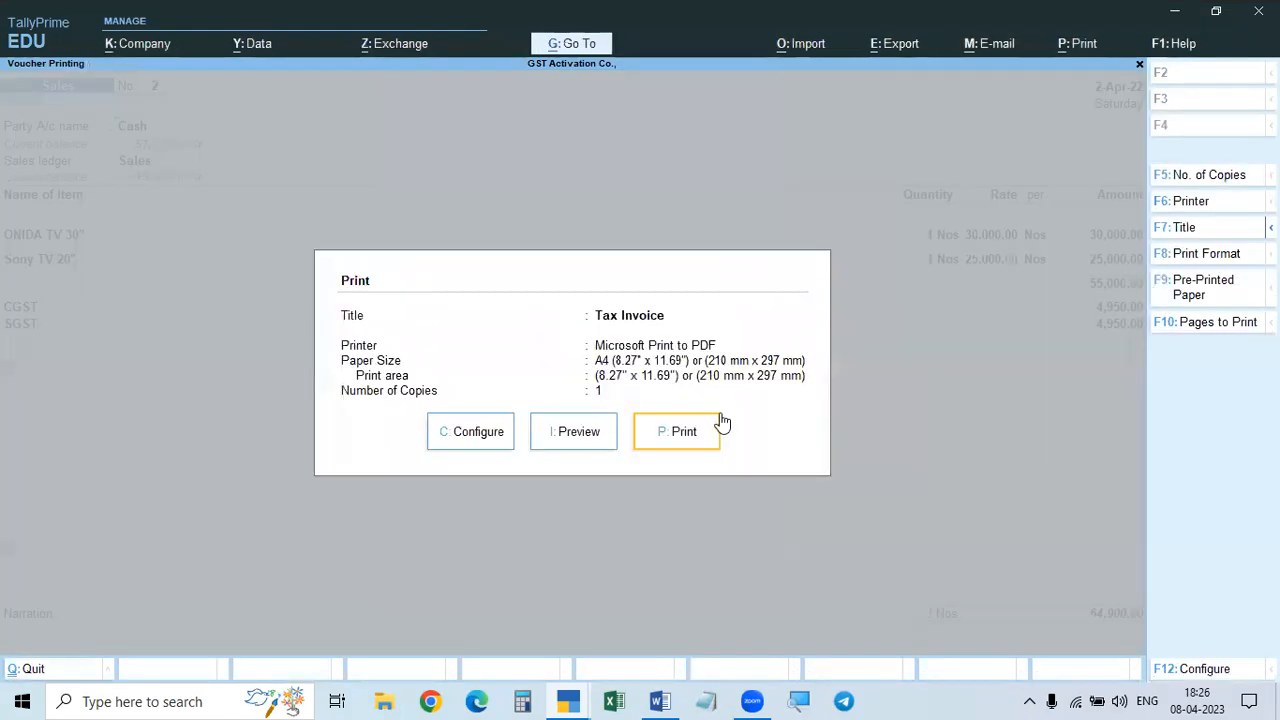
pyautogui.click(580, 434)
pyautogui.click(720, 610)
pyautogui.click(729, 620)
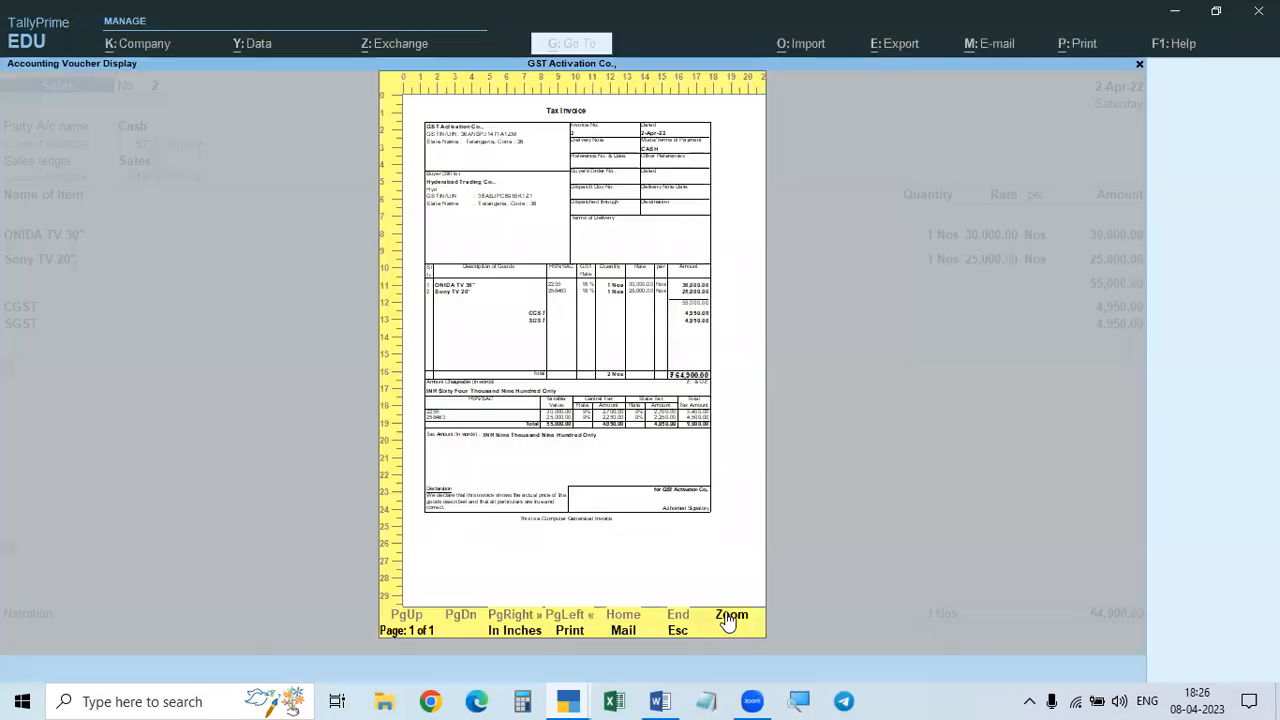
pyautogui.press('Escape')
pyautogui.press('Escape')
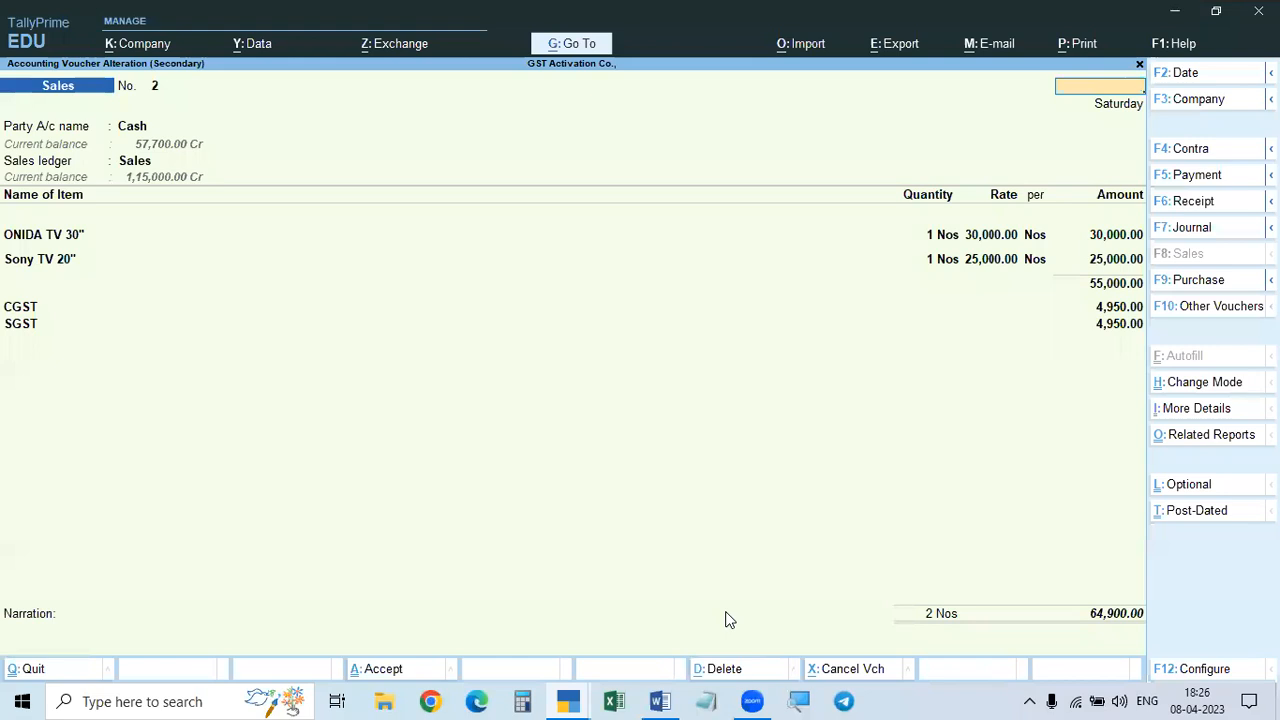
pyautogui.press('Escape')
pyautogui.press('y')
# Step: Examine the tax invoice of Hyderabad Trading Co. sales voucher 1 in an enlarged print preview, and return to the Sales ledger vouchers
pyautogui.press('Up')
pyautogui.press('Return')
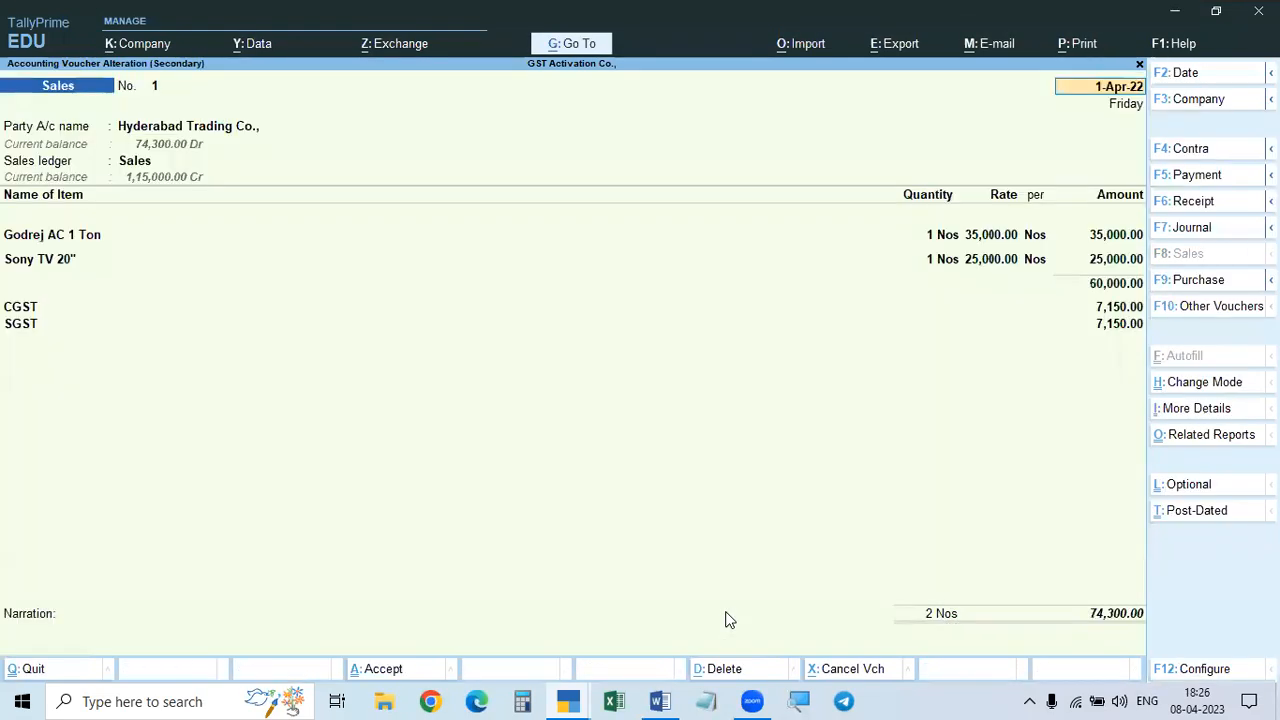
pyautogui.hotkey('ctrl', 'p')
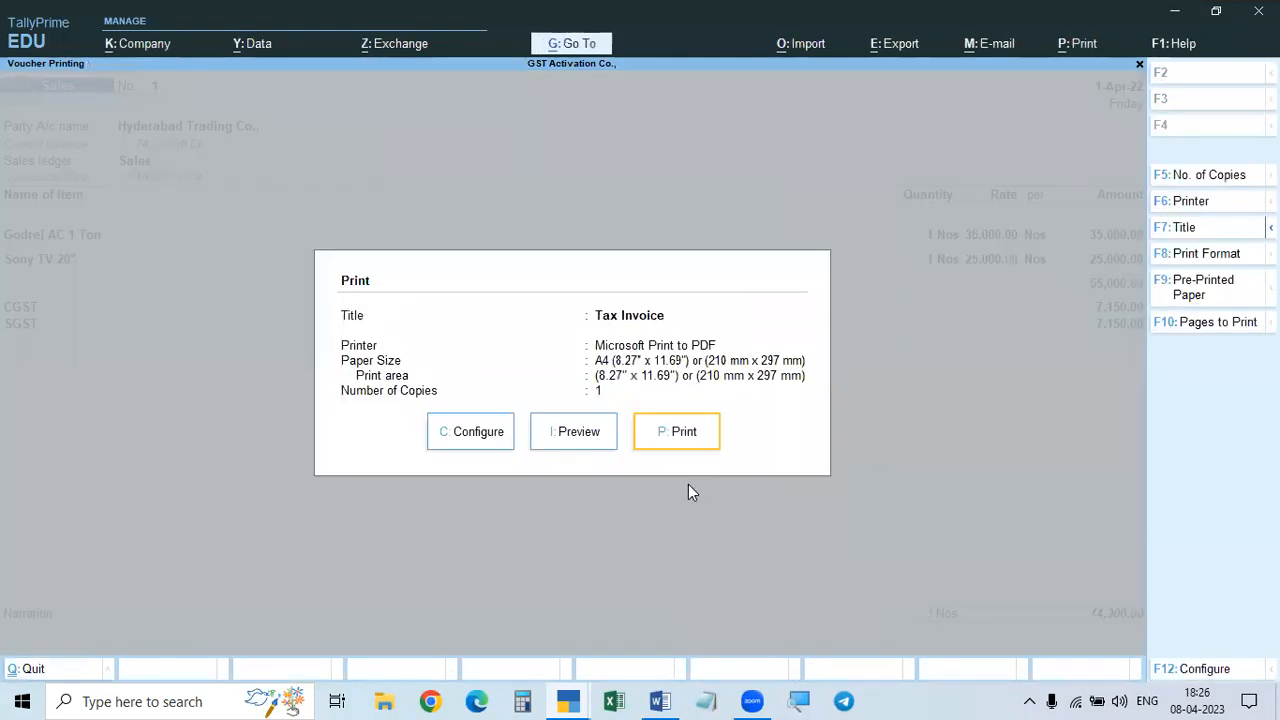
pyautogui.click(675, 440)
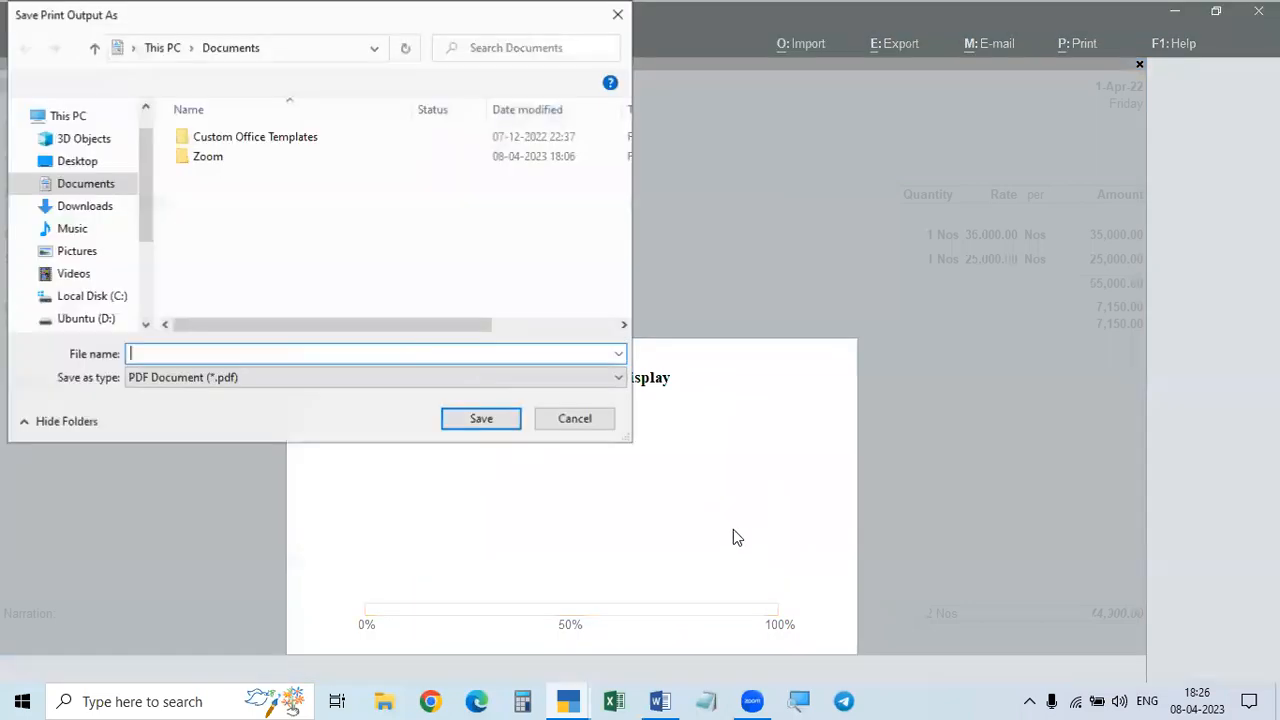
pyautogui.press('Escape')
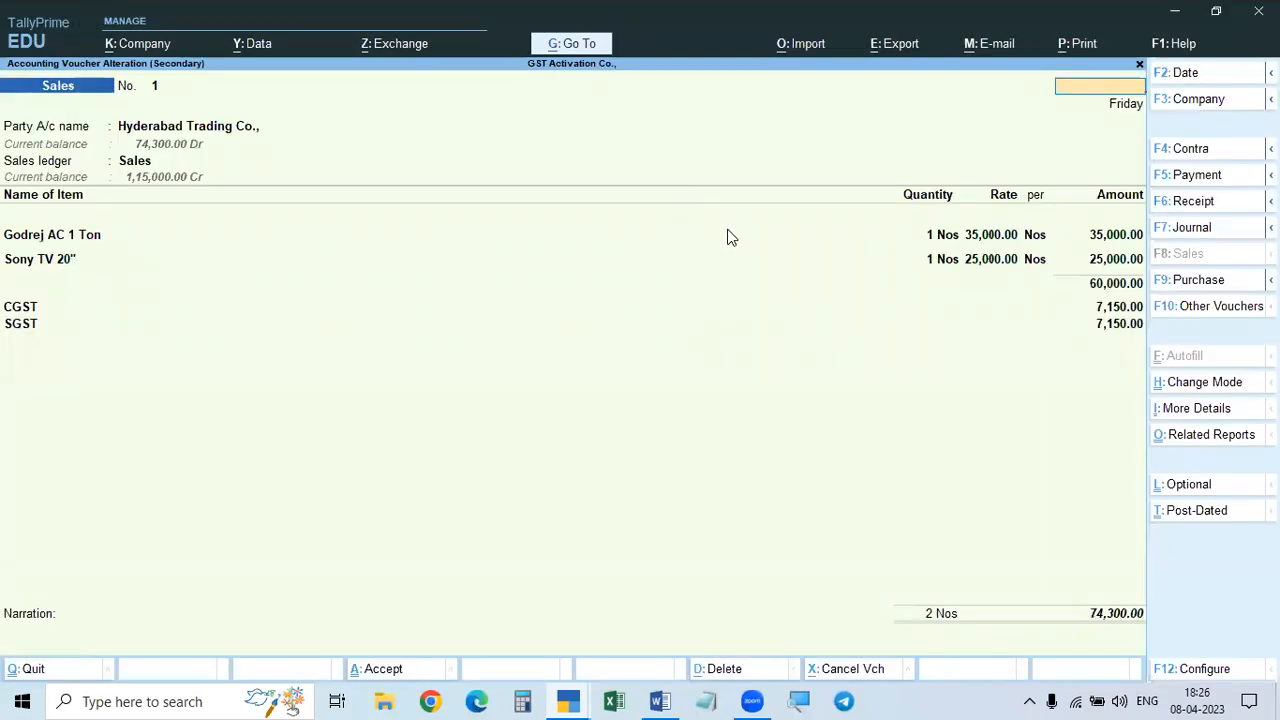
pyautogui.hotkey('ctrl', 'p')
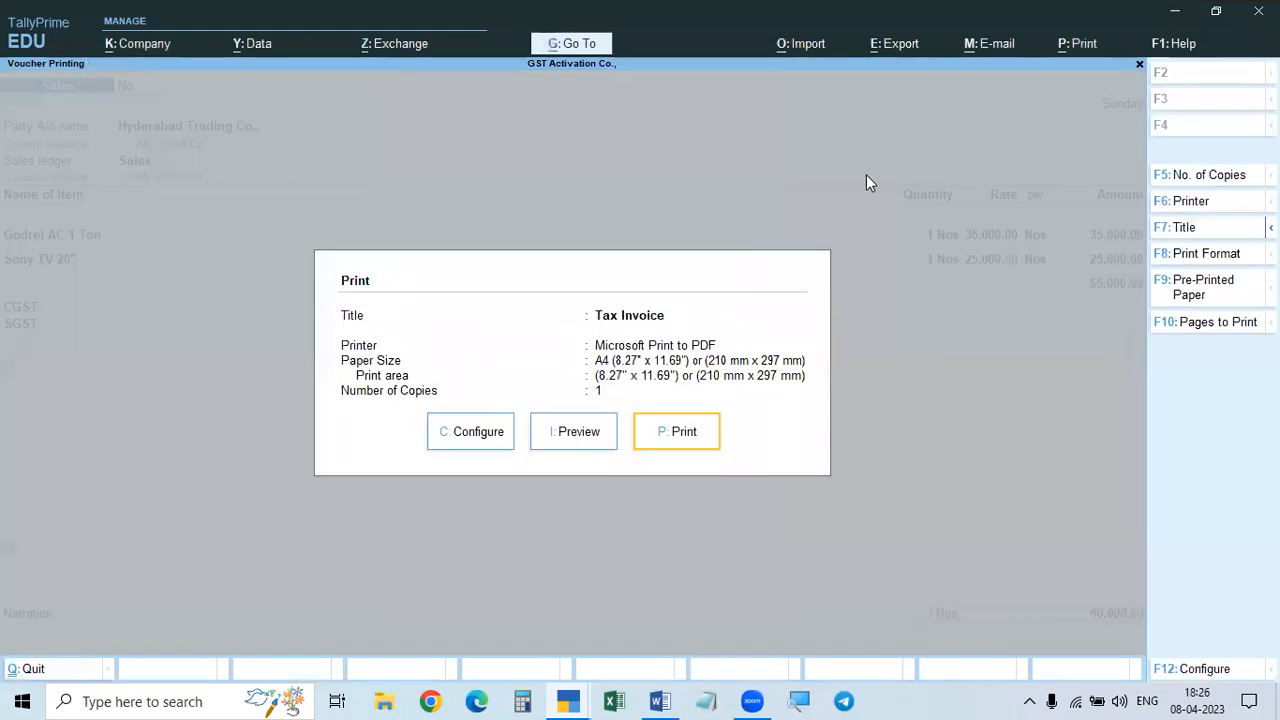
pyautogui.click(587, 440)
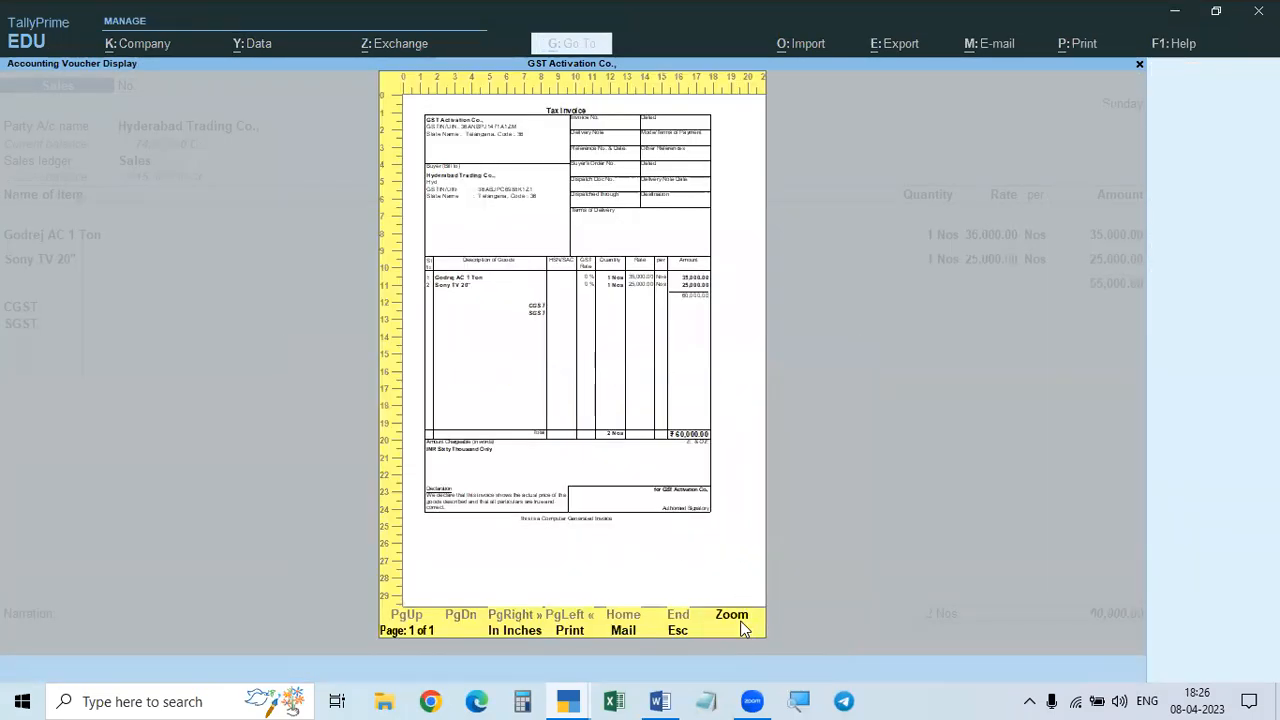
pyautogui.click(742, 627)
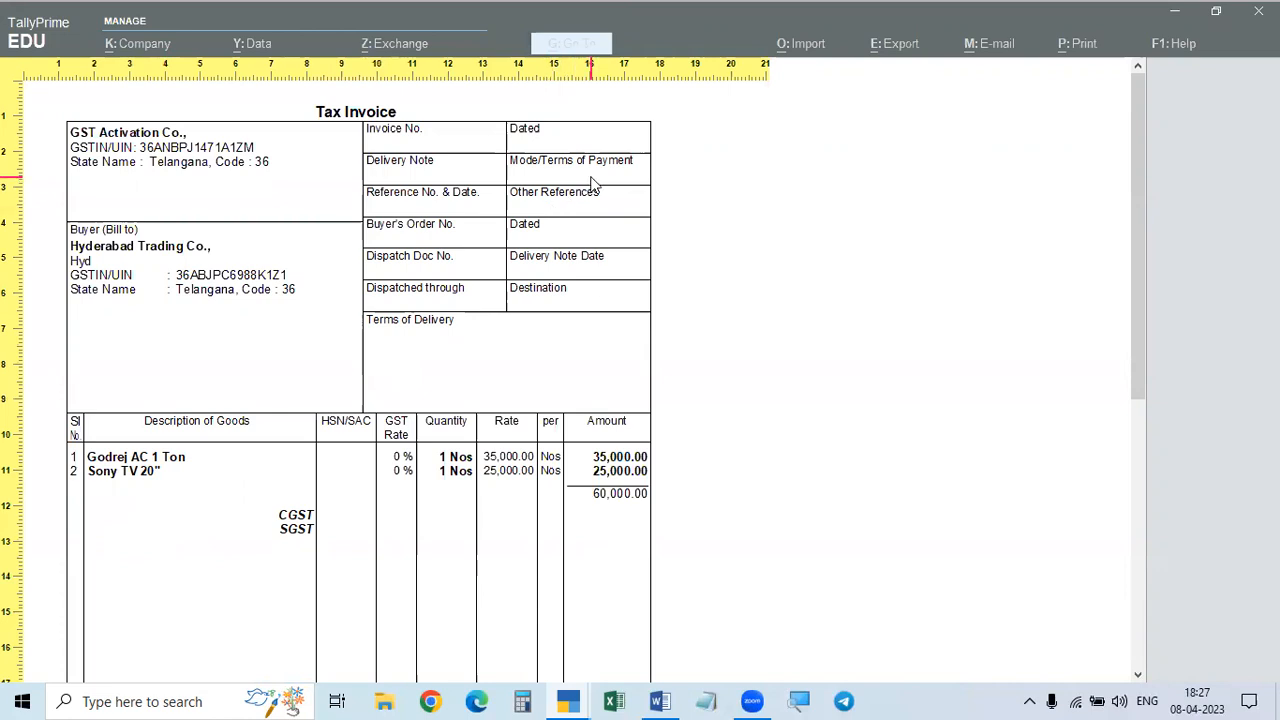
pyautogui.press('Escape')
pyautogui.press('Escape')
pyautogui.press('Escape')
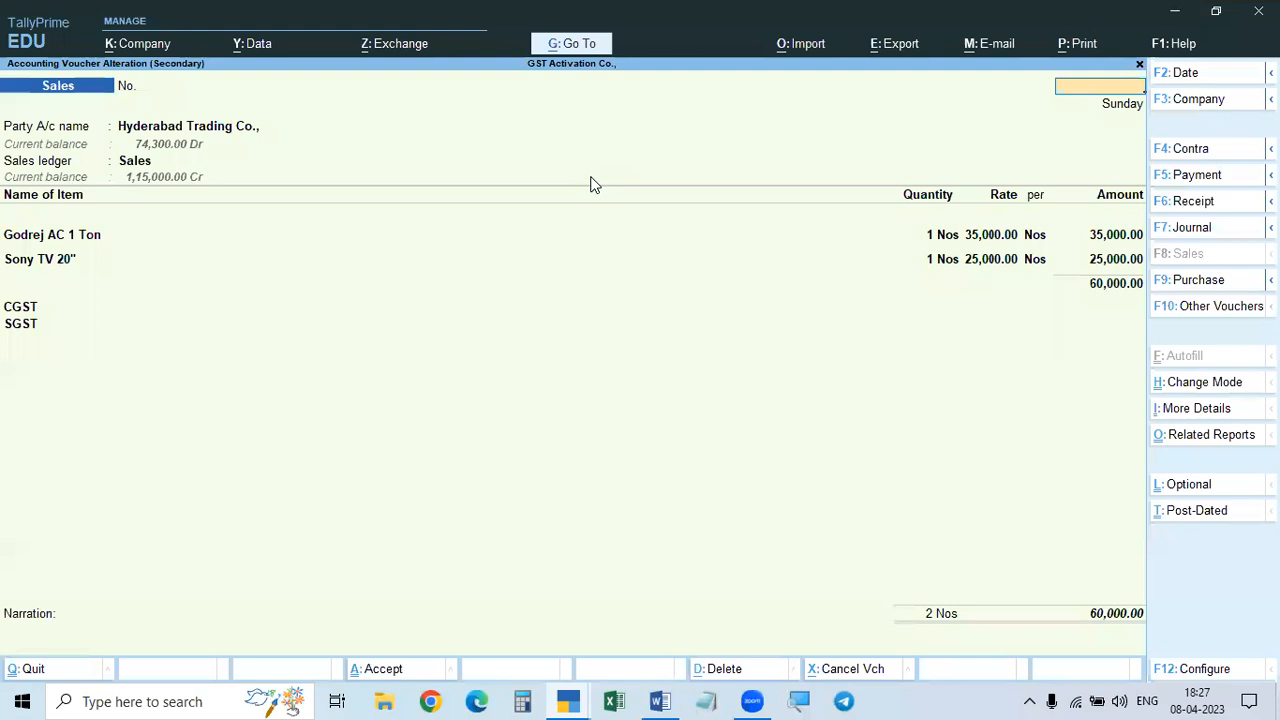
pyautogui.press('Escape')
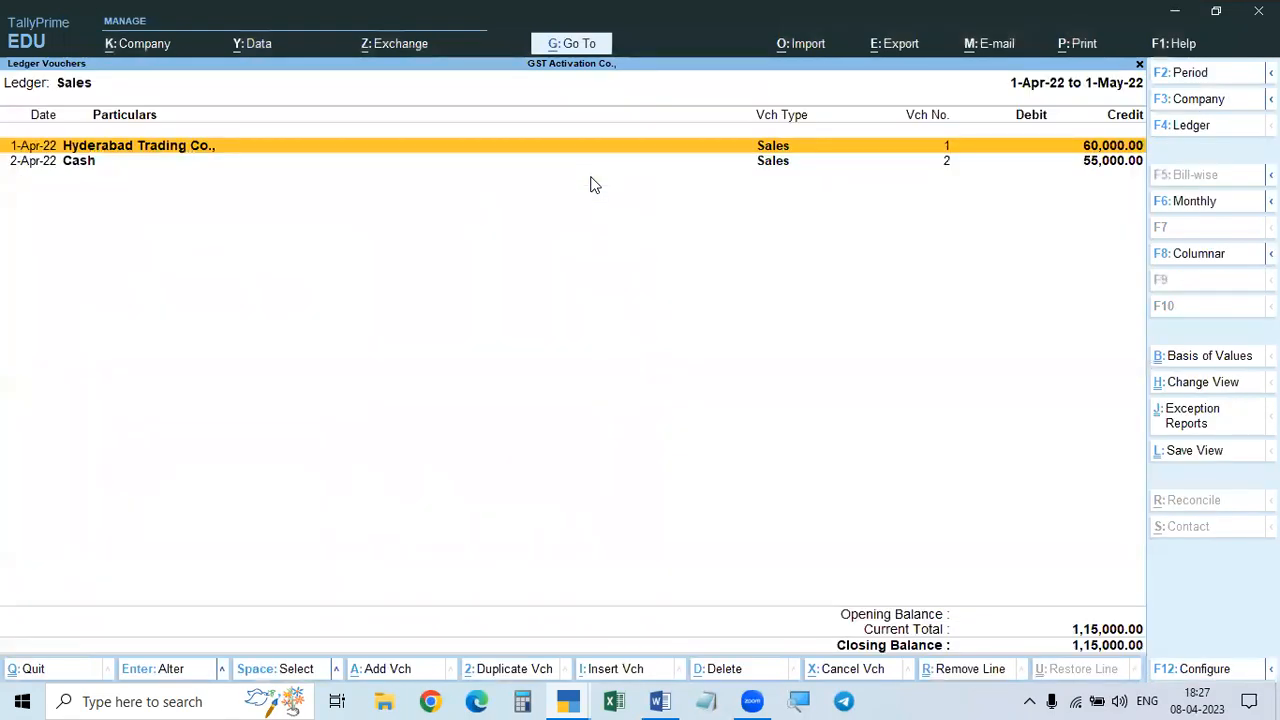
# Step: Compare with the enlarged tax invoice preview of Cash sales voucher 2, and return to the Sales ledger vouchers
pyautogui.press('Down')
pyautogui.press('Return')
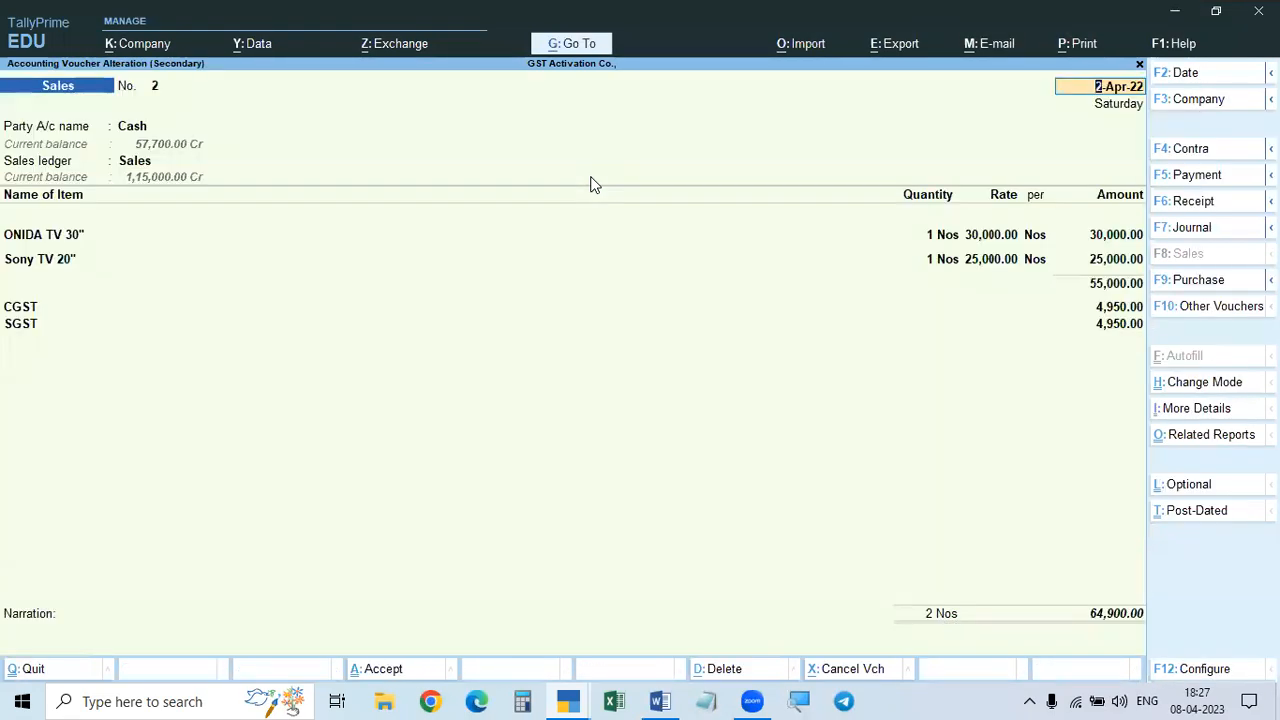
pyautogui.hotkey('alt', 'p')
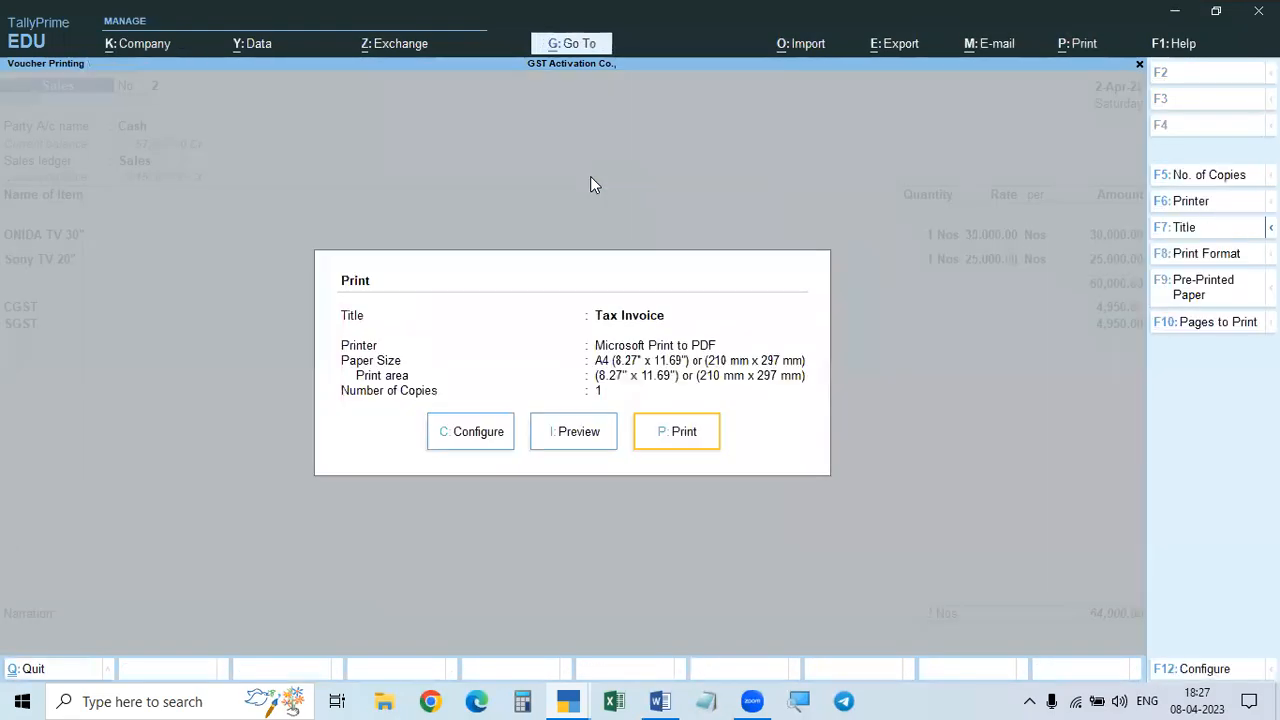
pyautogui.click(589, 441)
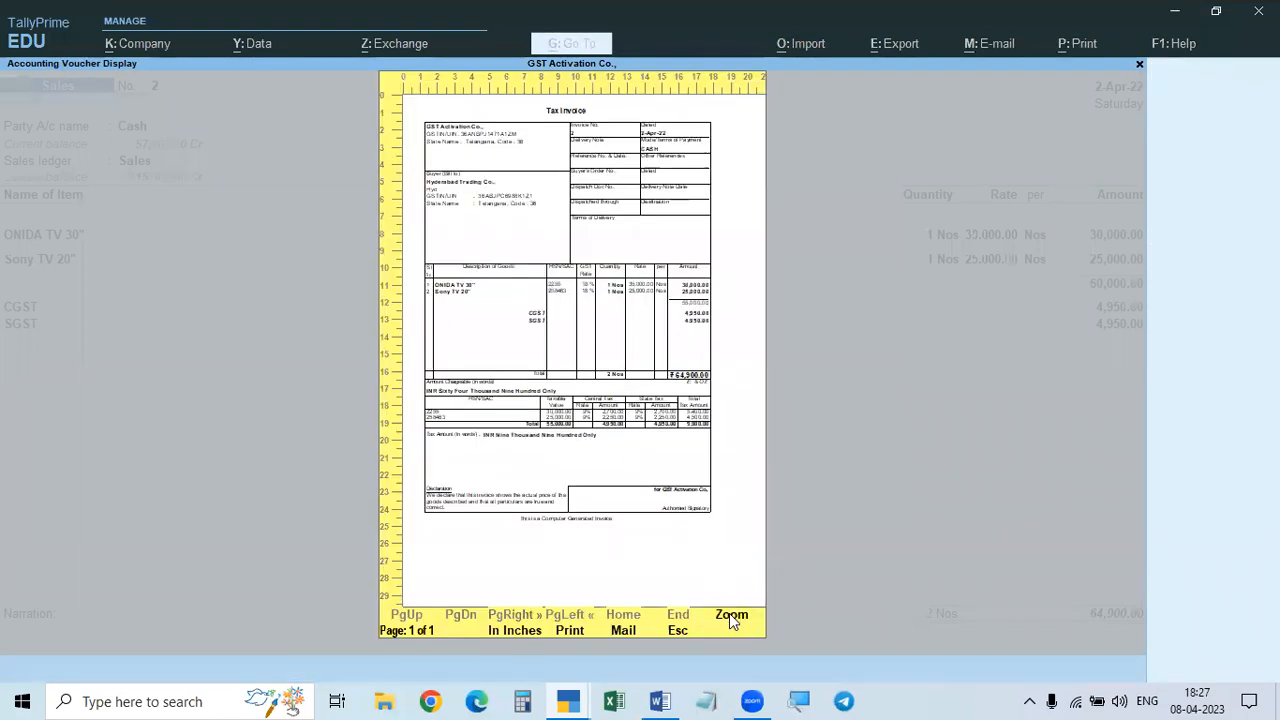
pyautogui.click(729, 614)
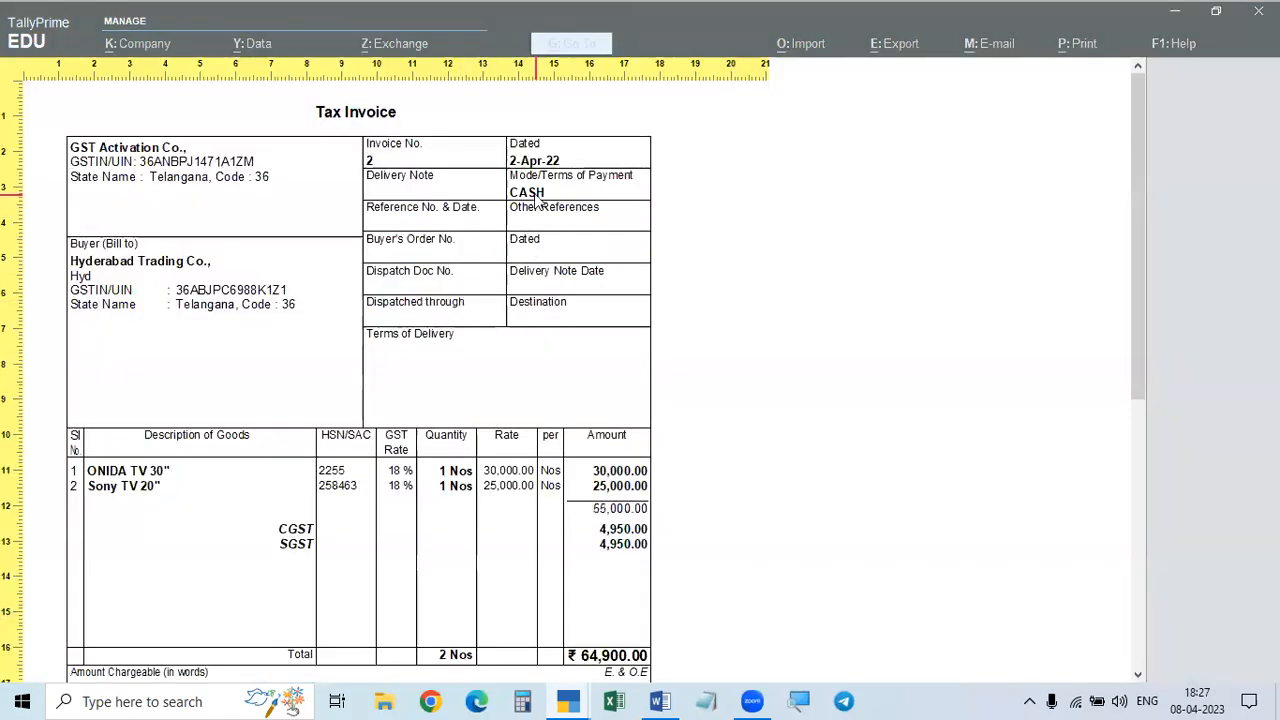
pyautogui.press('Escape')
pyautogui.press('Escape')
pyautogui.press('Escape')
pyautogui.press('Escape')
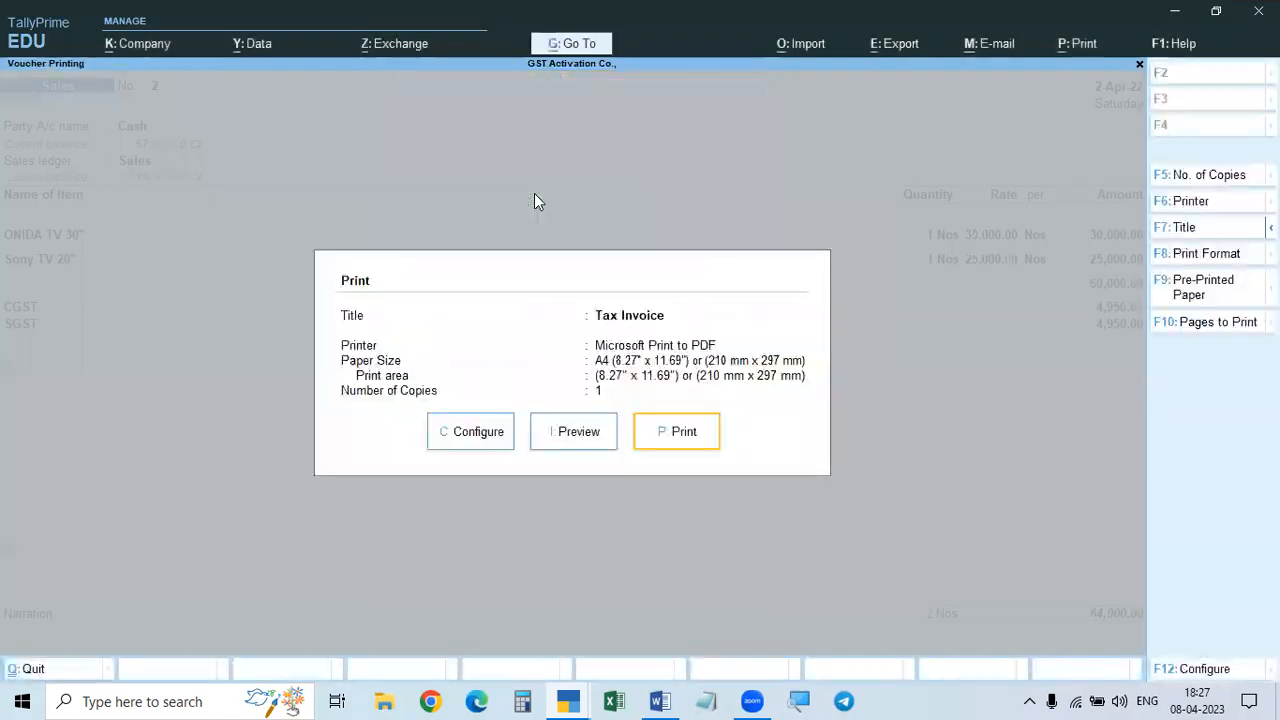
pyautogui.press('Escape')
pyautogui.press('Return')
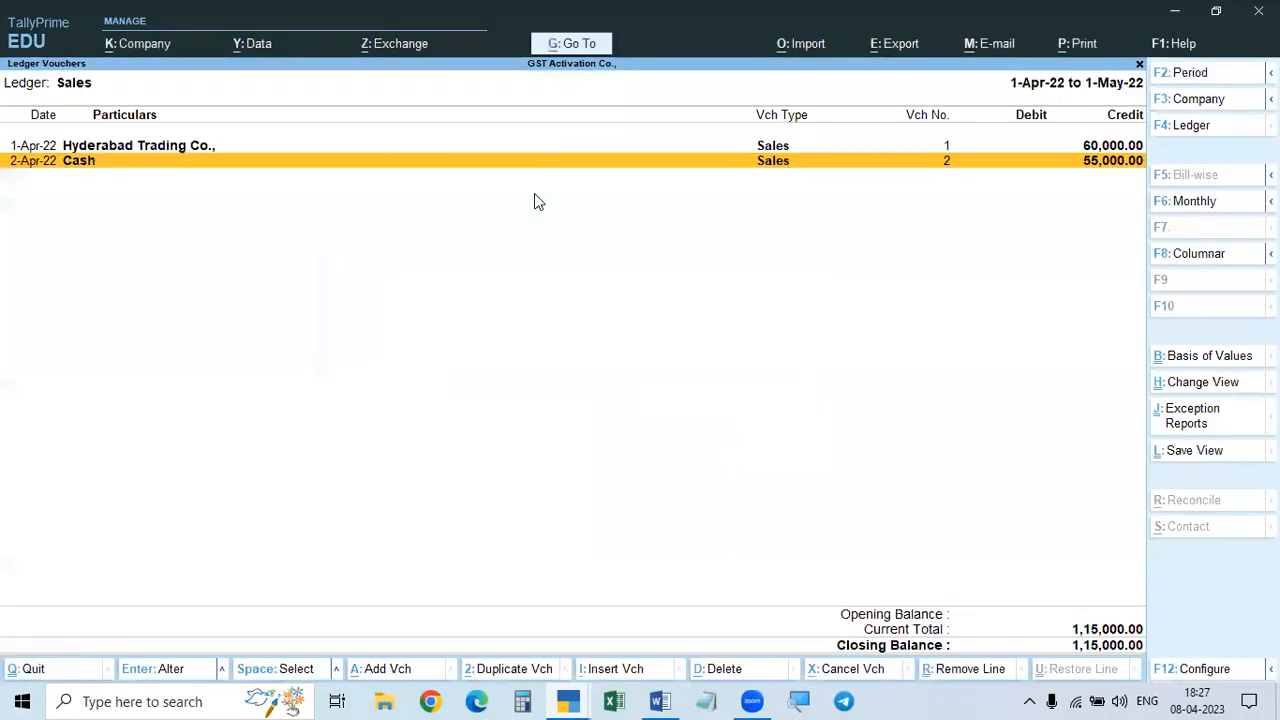
# Step: Close the Sales ledger report and return to the Gateway of Tally
pyautogui.press('Escape')
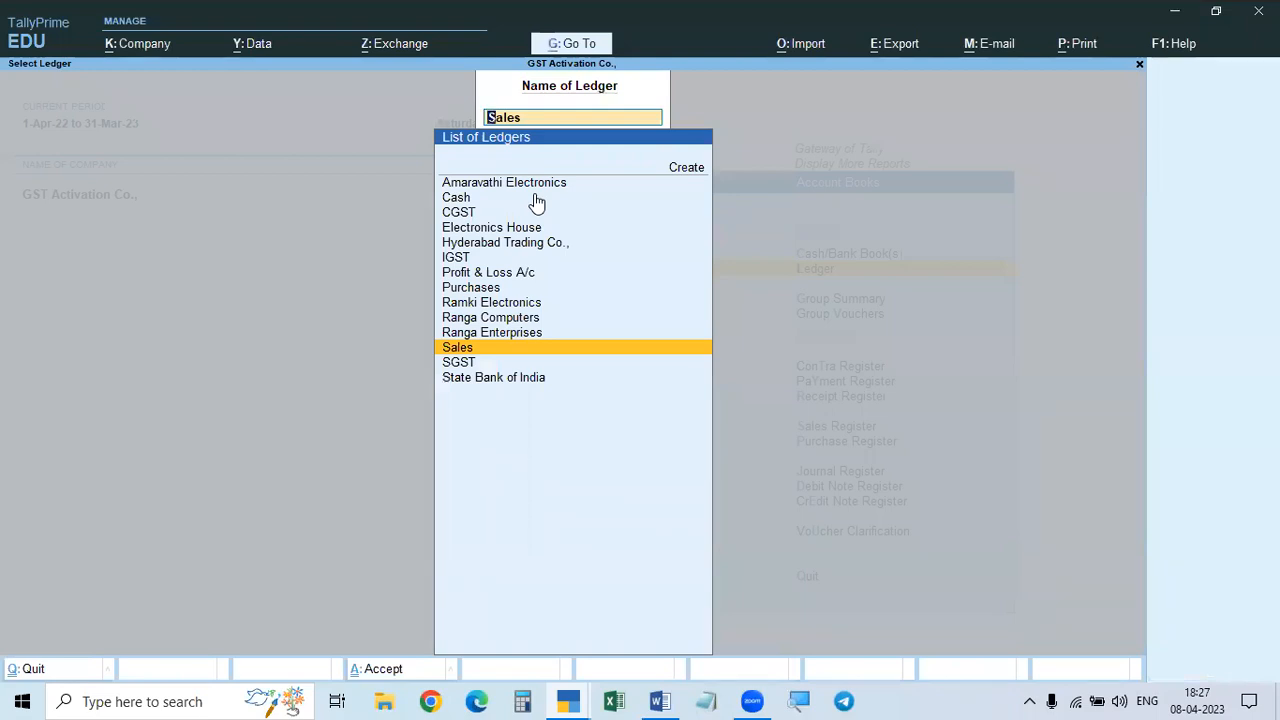
pyautogui.press('Escape')
pyautogui.press('Escape')
pyautogui.press('Escape')
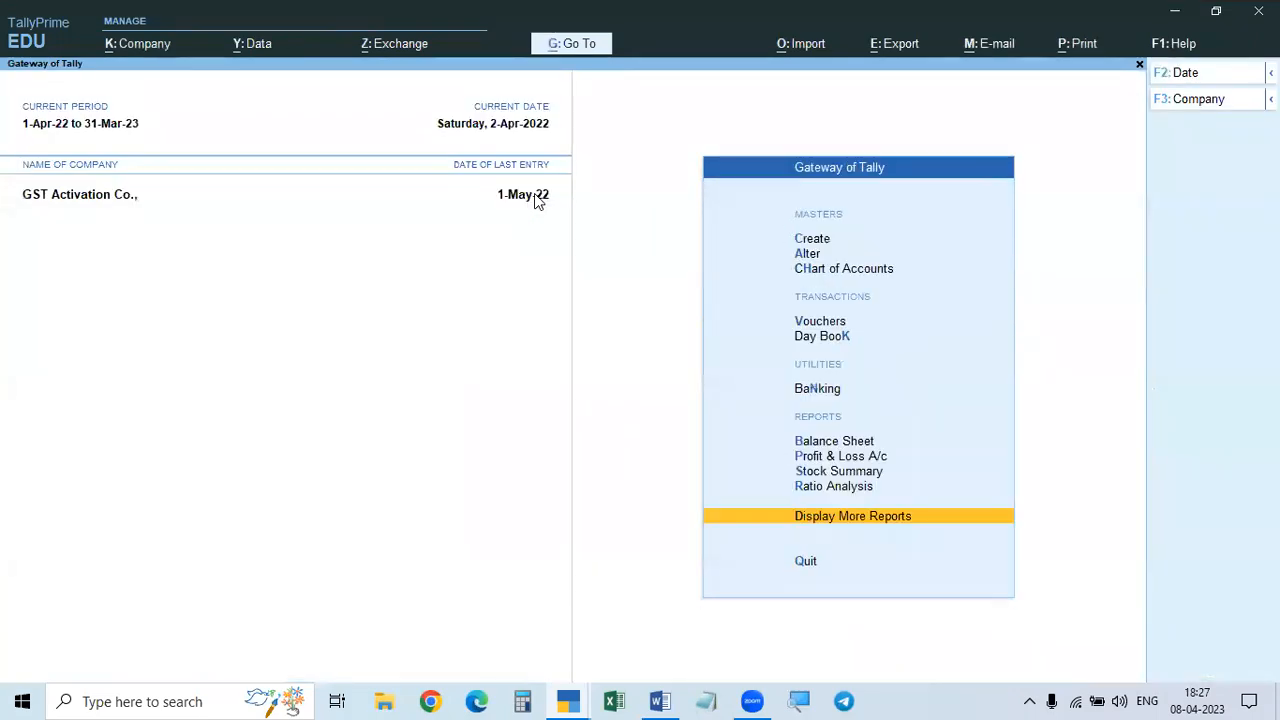
# Step: Start a new sales voucher for GST Activation Co. dated 1-May-22
pyautogui.press('Escape')
pyautogui.press('n')
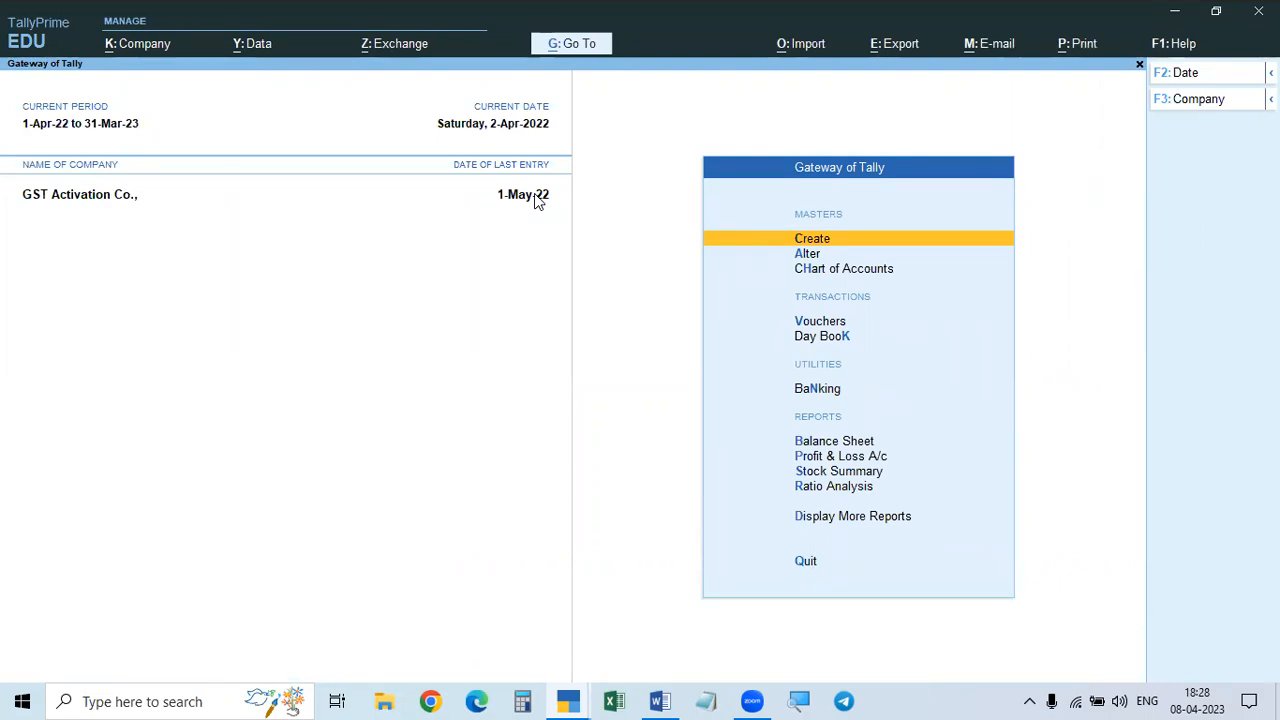
pyautogui.press('v')
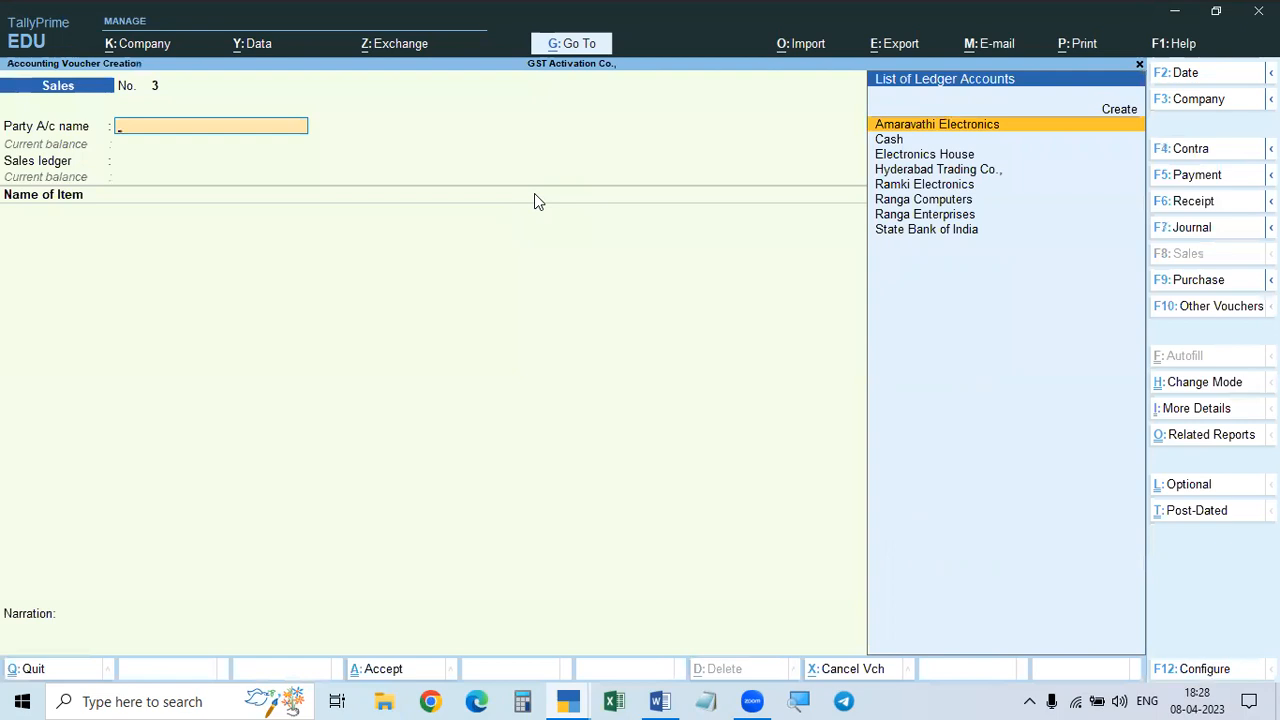
pyautogui.press('F3')
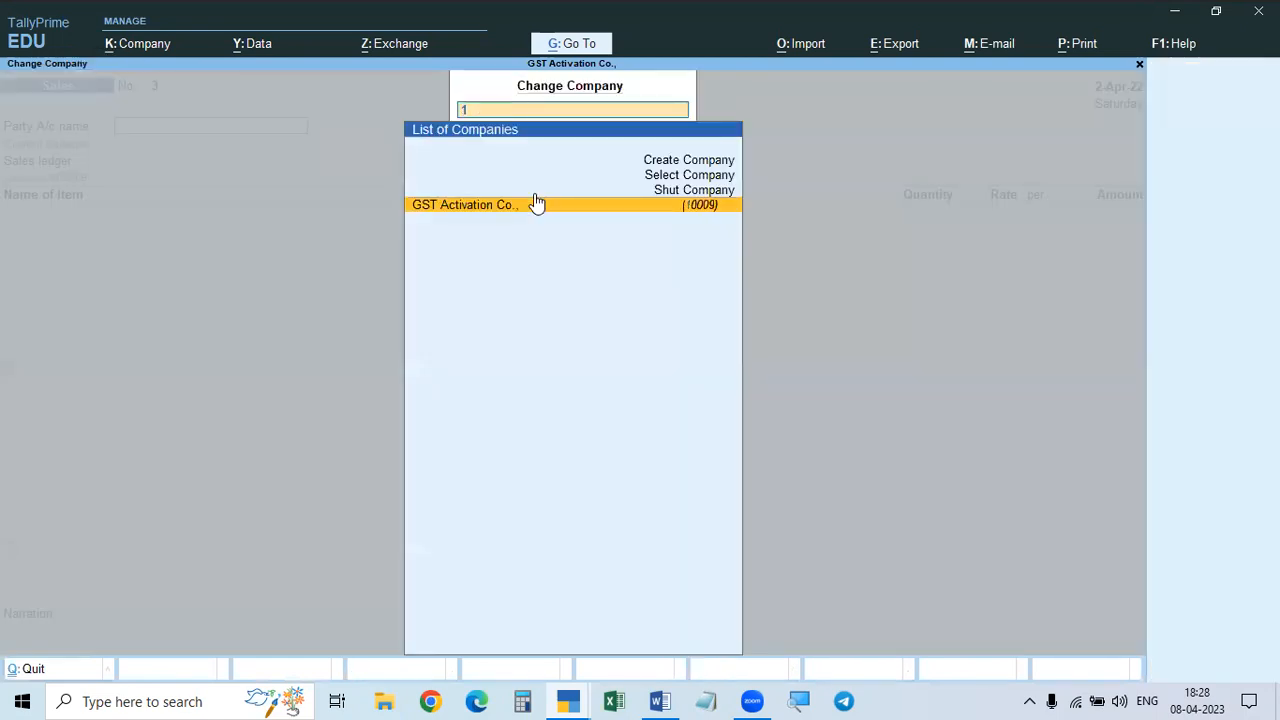
pyautogui.press('Return')
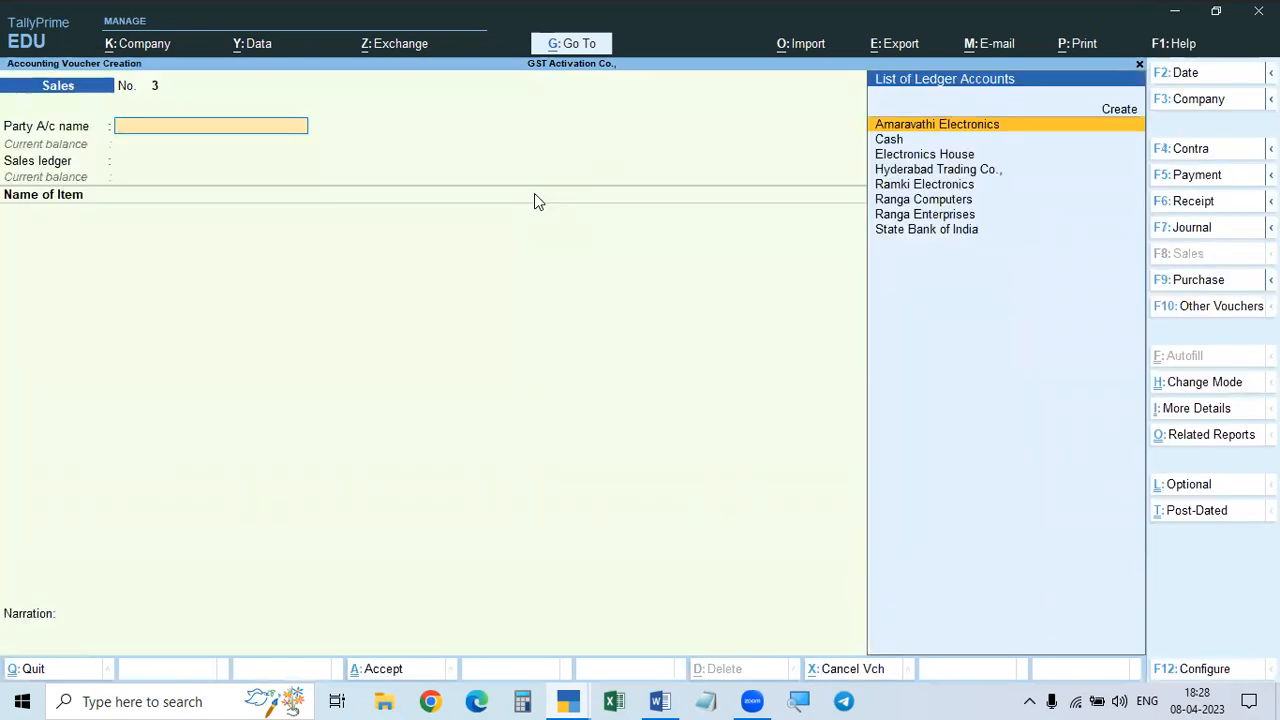
pyautogui.press('F2')
pyautogui.write('1.5')
pyautogui.press('Return')
# Step: Check the state and GST registration details in the Electronics House ledger, and return to the sales voucher without changing it
pyautogui.hotkey('alt', 'Tab')
pyautogui.hotkey('alt', 'Tab')
pyautogui.click(928, 156)
pyautogui.press('Escape')
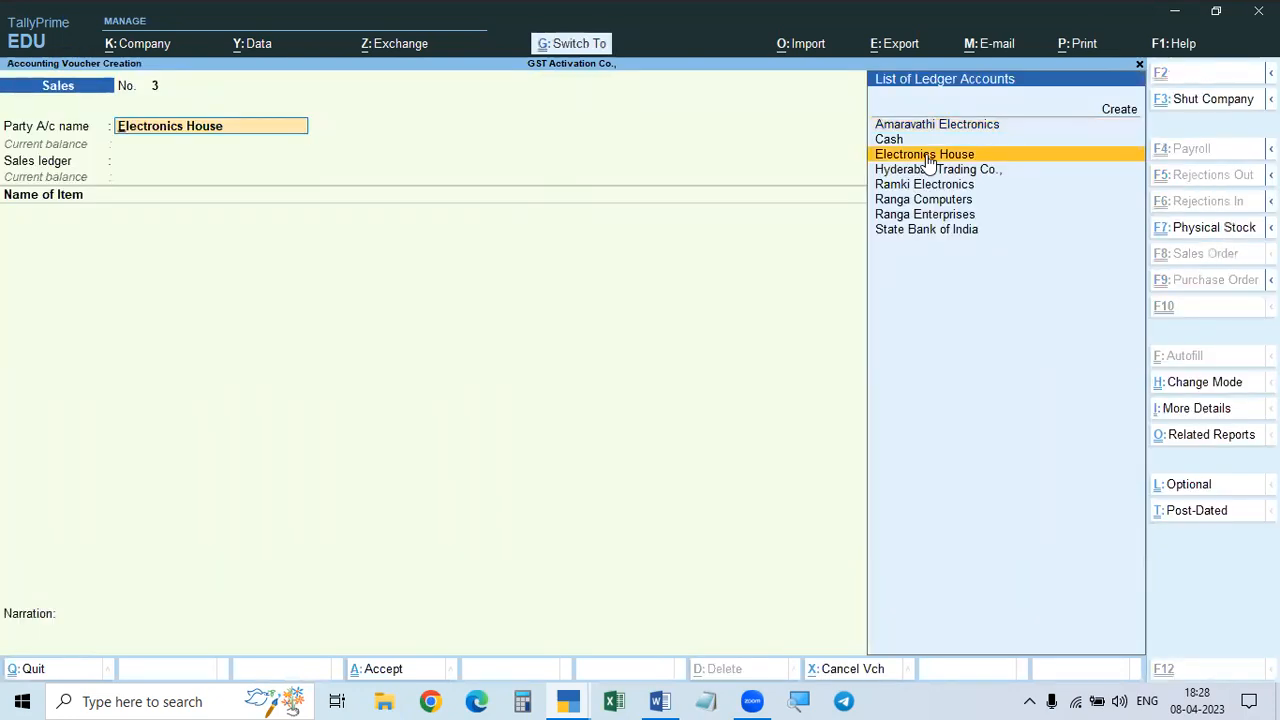
pyautogui.hotkey('ctrl', 'Return')
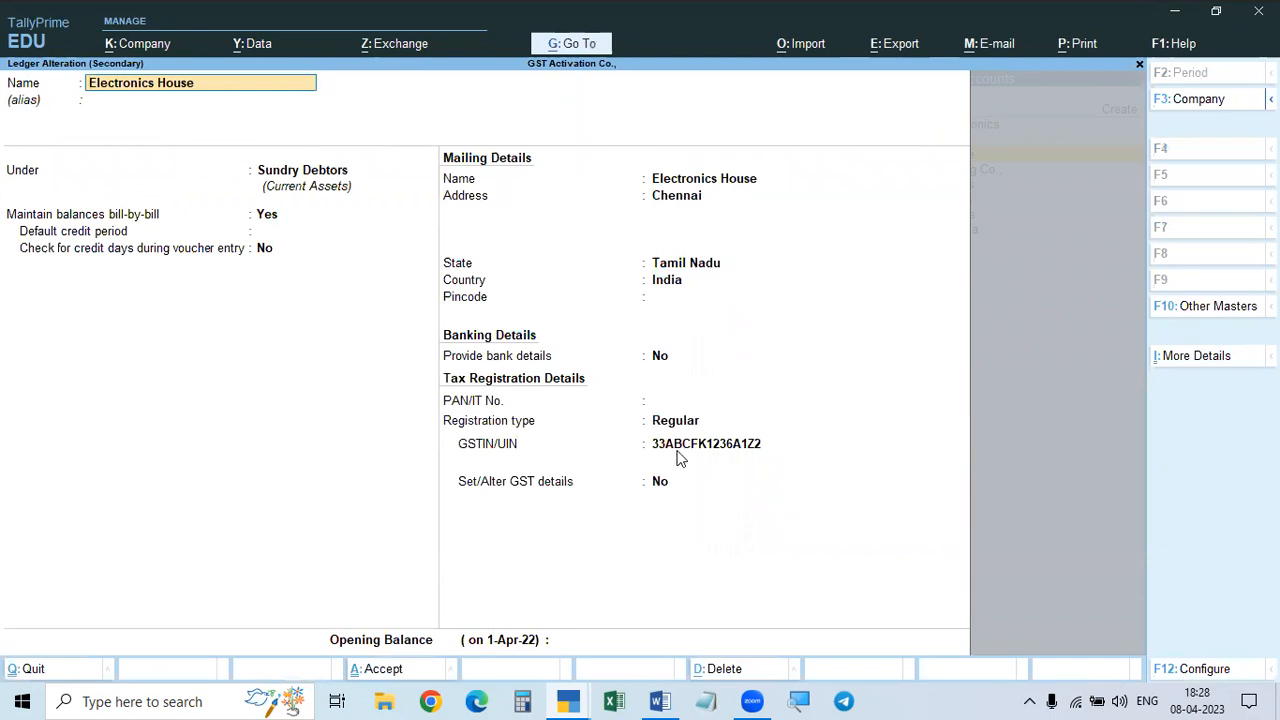
pyautogui.press('Escape')
pyautogui.press('Escape')
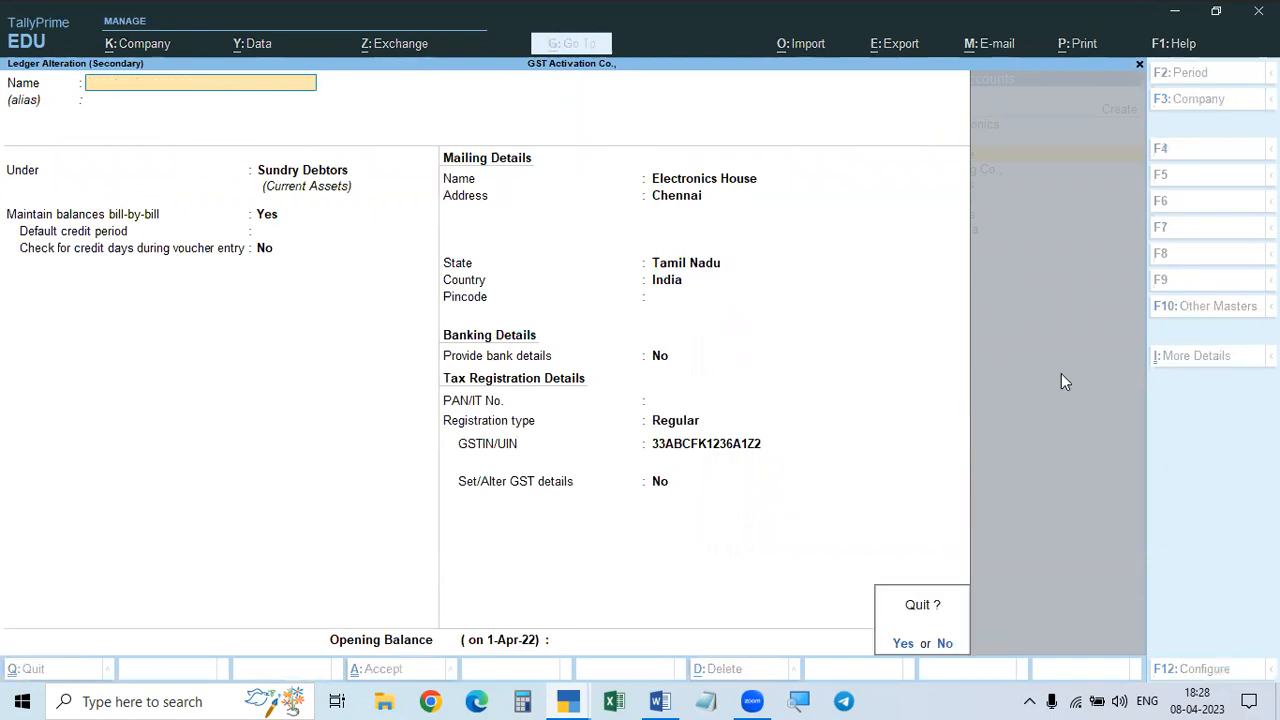
pyautogui.press('y')
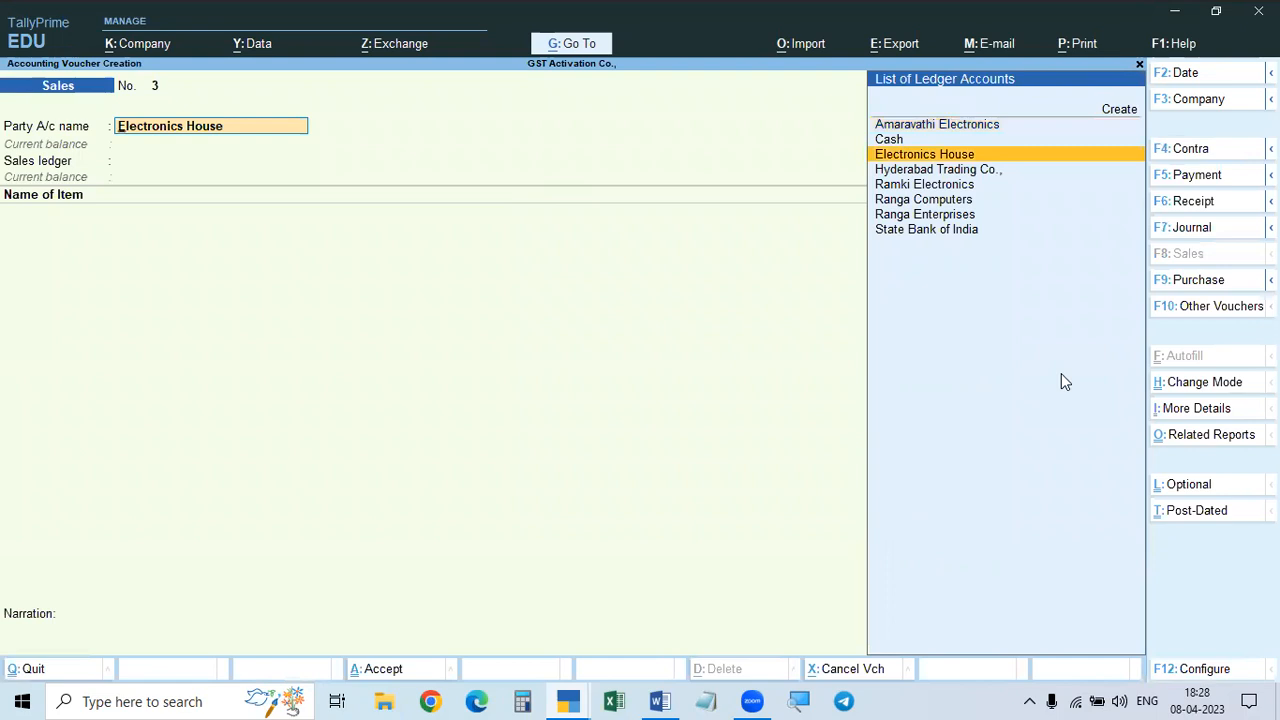
# Step: Choose Electronics House as the party, accept its dispatch and party details, and keep Sales as the sales ledger
pyautogui.press('Return')
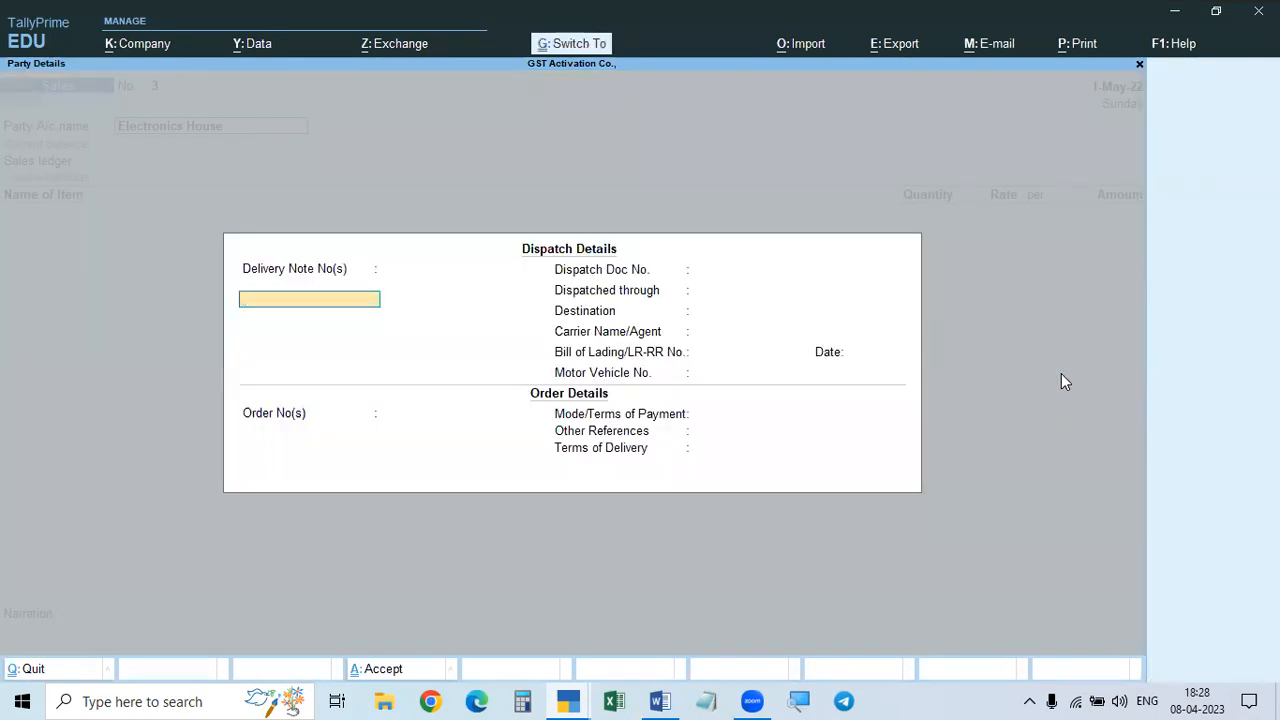
pyautogui.hotkey('ctrl', 'a')
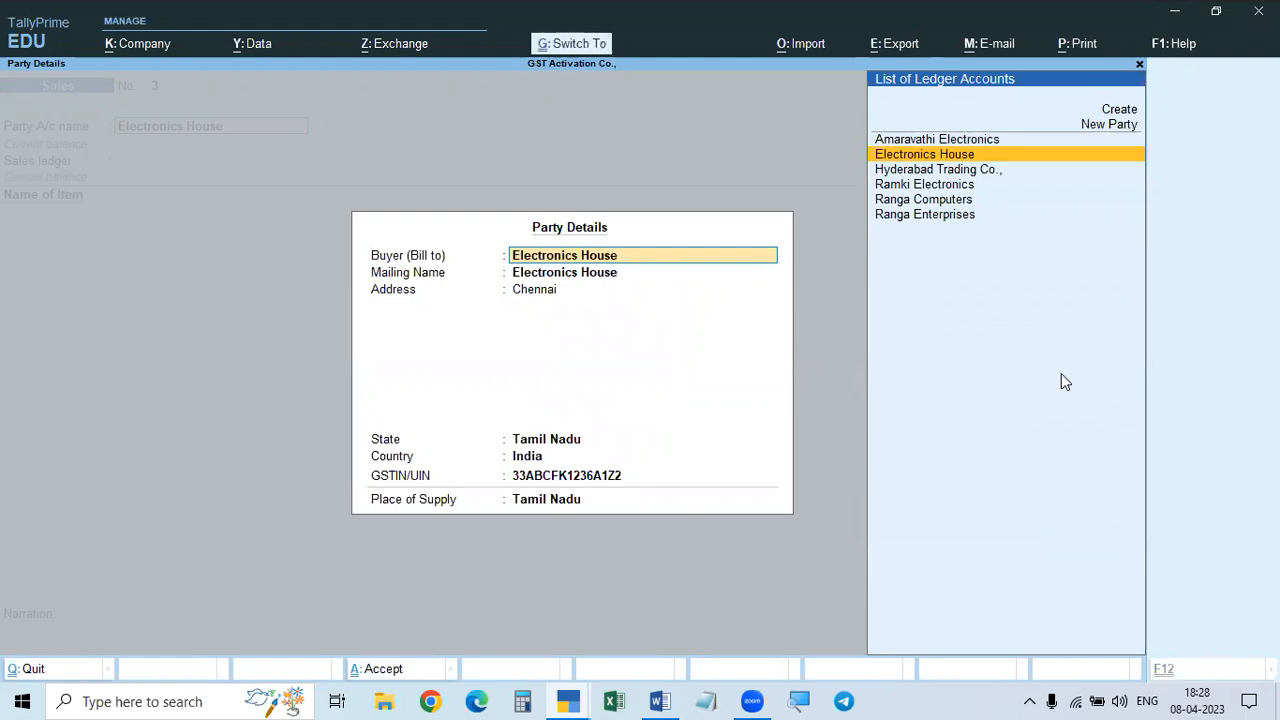
pyautogui.hotkey('ctrl', 'a')
pyautogui.press('Return')
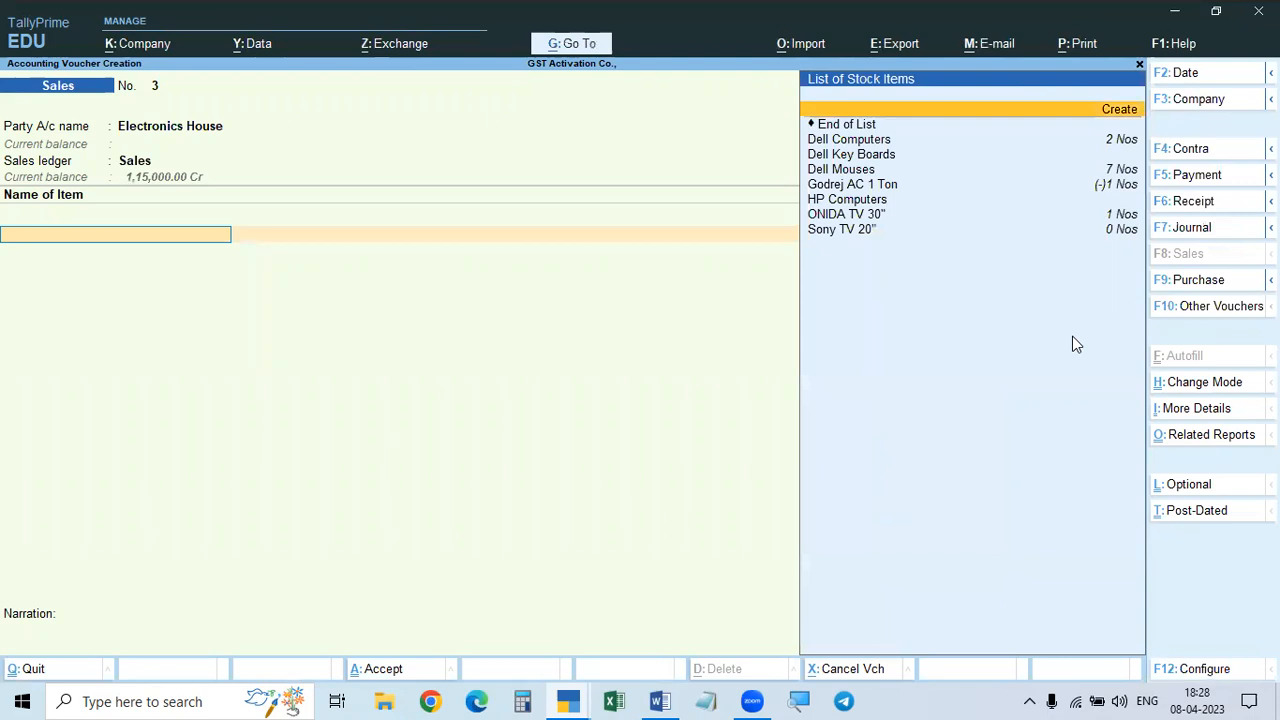
# Step: Add 1 Nos of HP Computers at a rate of 35,000 to the sales voucher
pyautogui.press('Down')
pyautogui.press('Down')
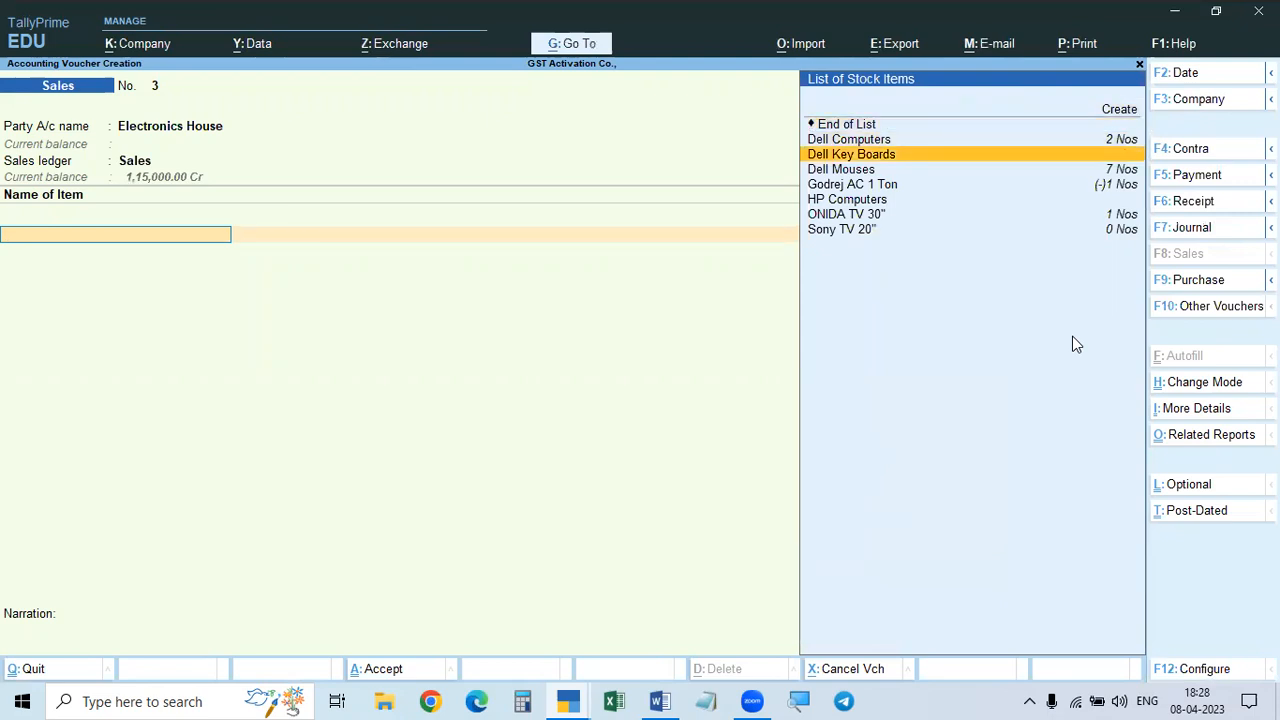
pyautogui.press('Down')
pyautogui.press('Down')
pyautogui.press('Down')
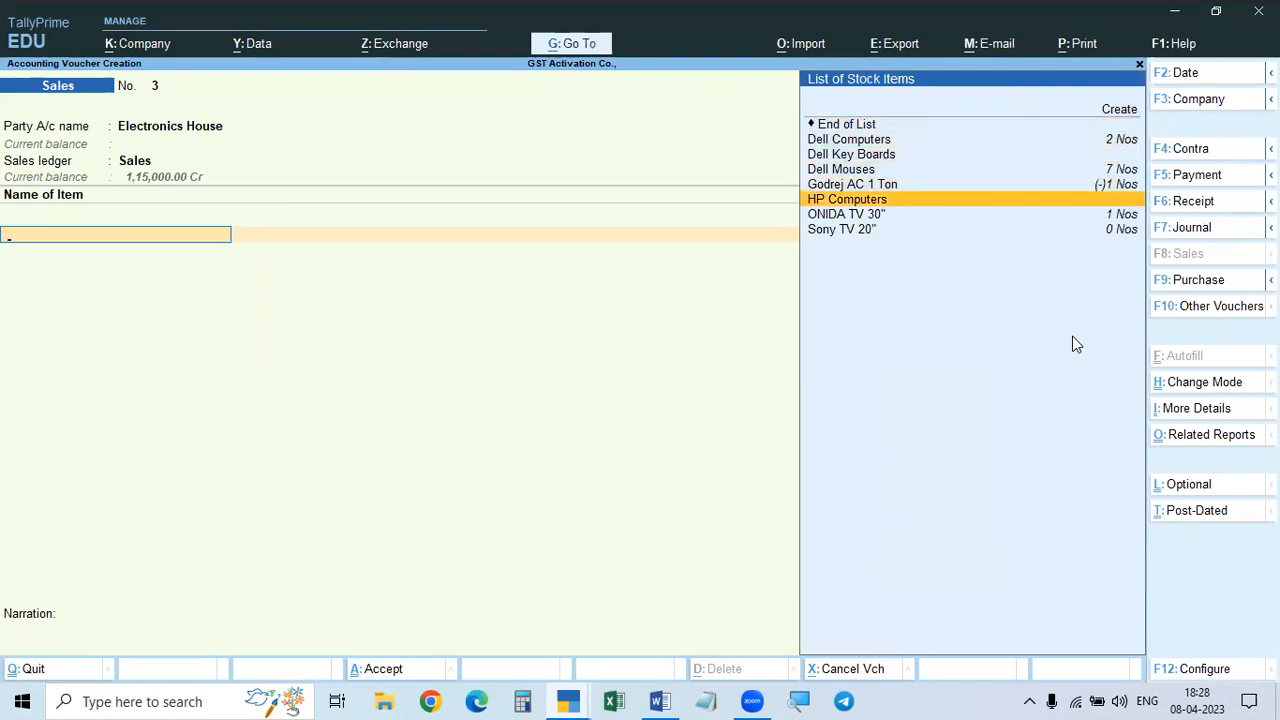
pyautogui.press('Return')
pyautogui.write('1')
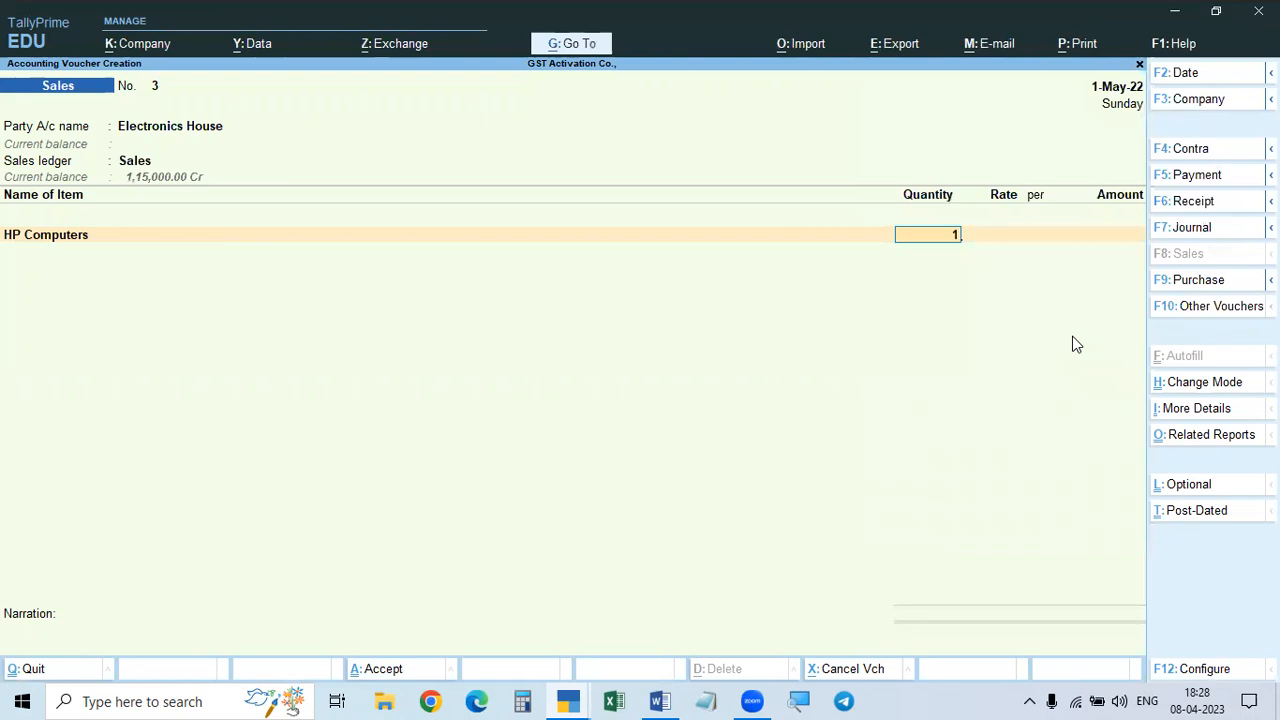
pyautogui.press('Return')
pyautogui.press('Return')
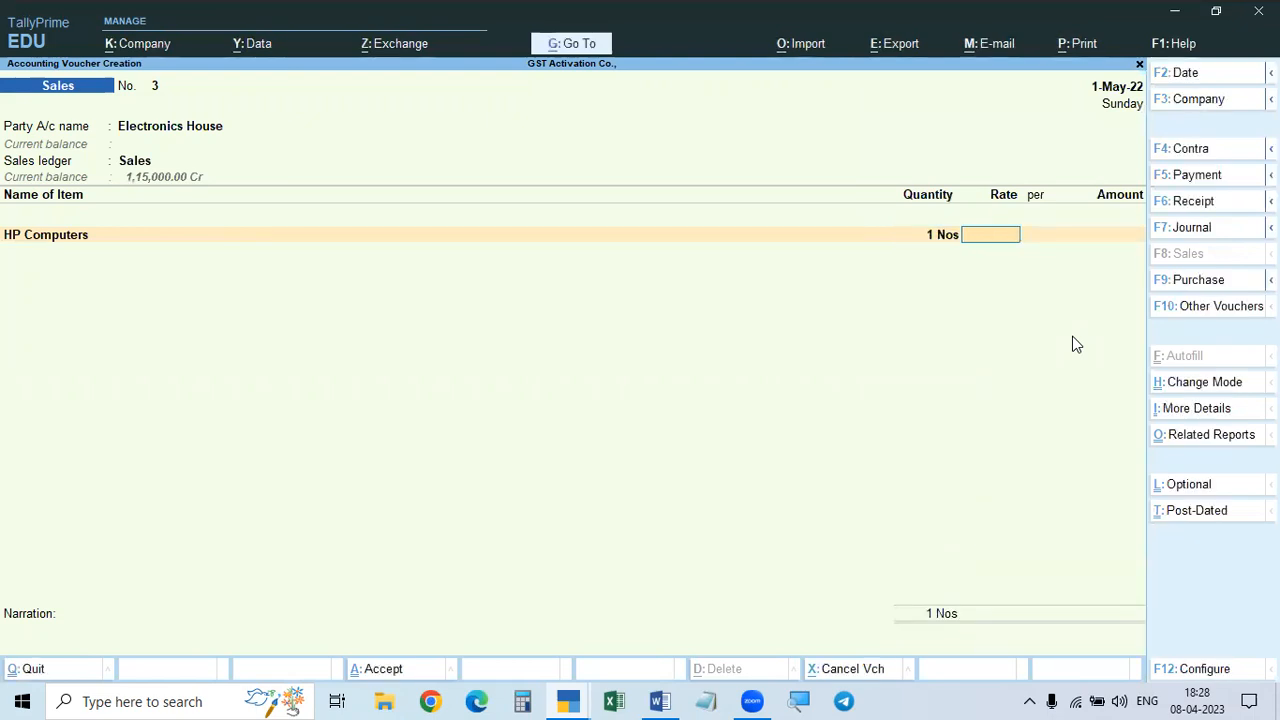
pyautogui.write('35000')
pyautogui.press('Return')
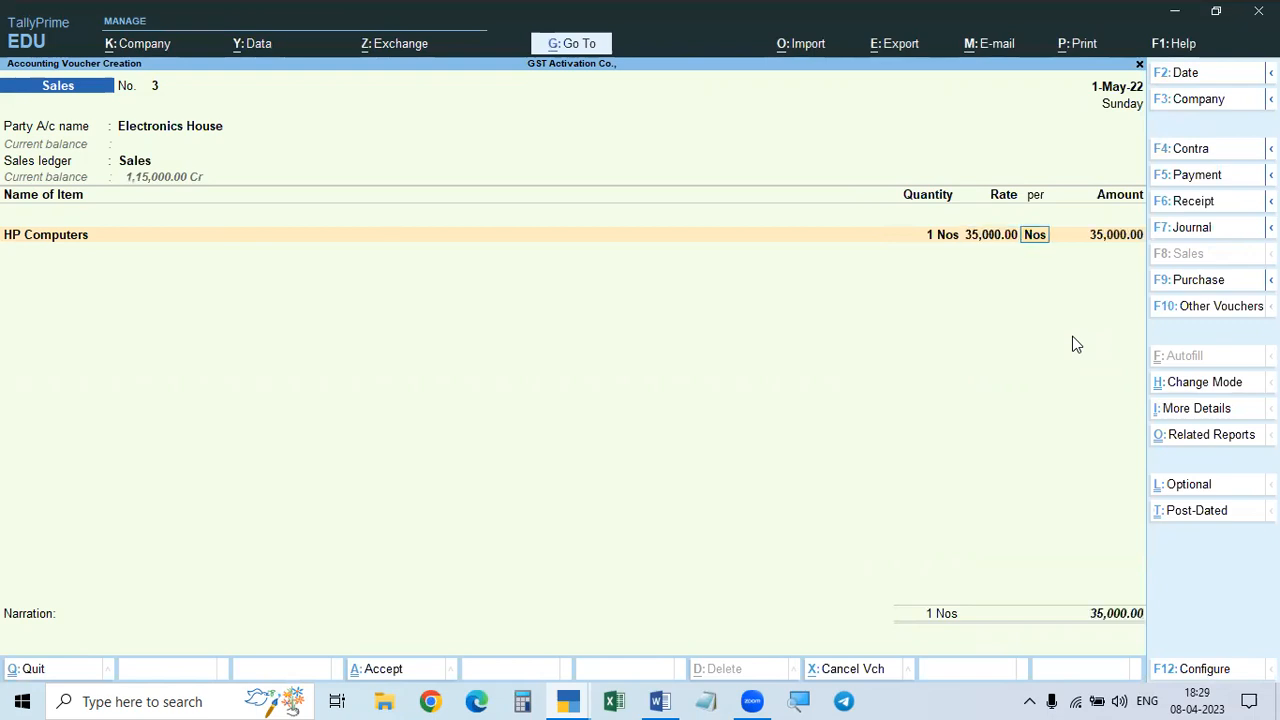
pyautogui.press('Return')
pyautogui.press('Return')
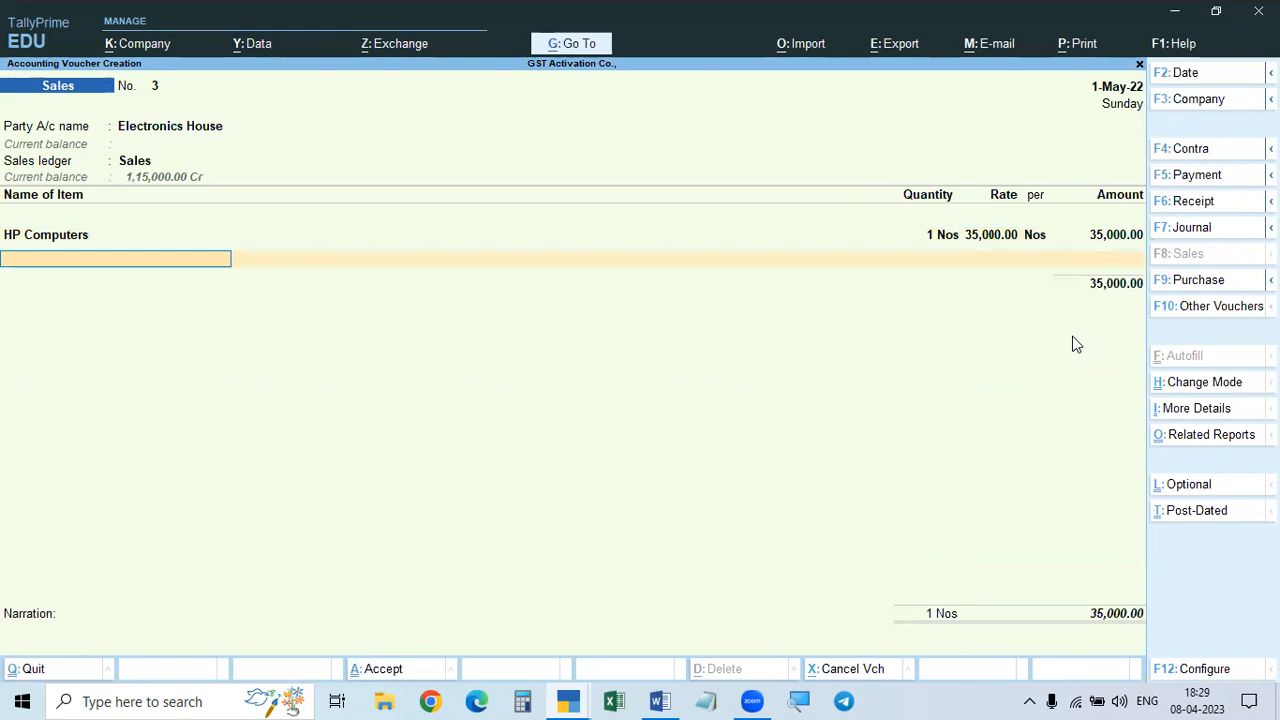
# Step: Add 1 Nos of Dell Key Boards at a rate of 1,500 and end the item list
pyautogui.press('Down')
pyautogui.press('Down')
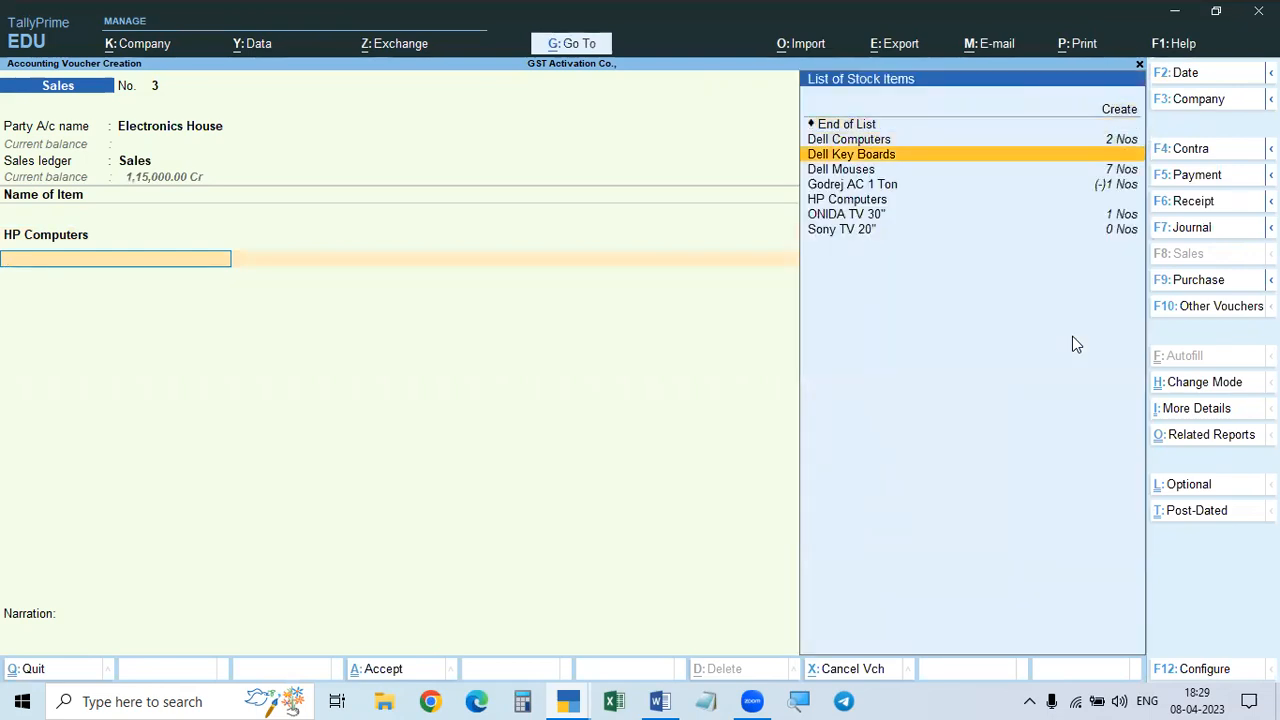
pyautogui.press('Return')
pyautogui.write('1')
pyautogui.press('Return')
pyautogui.press('Return')
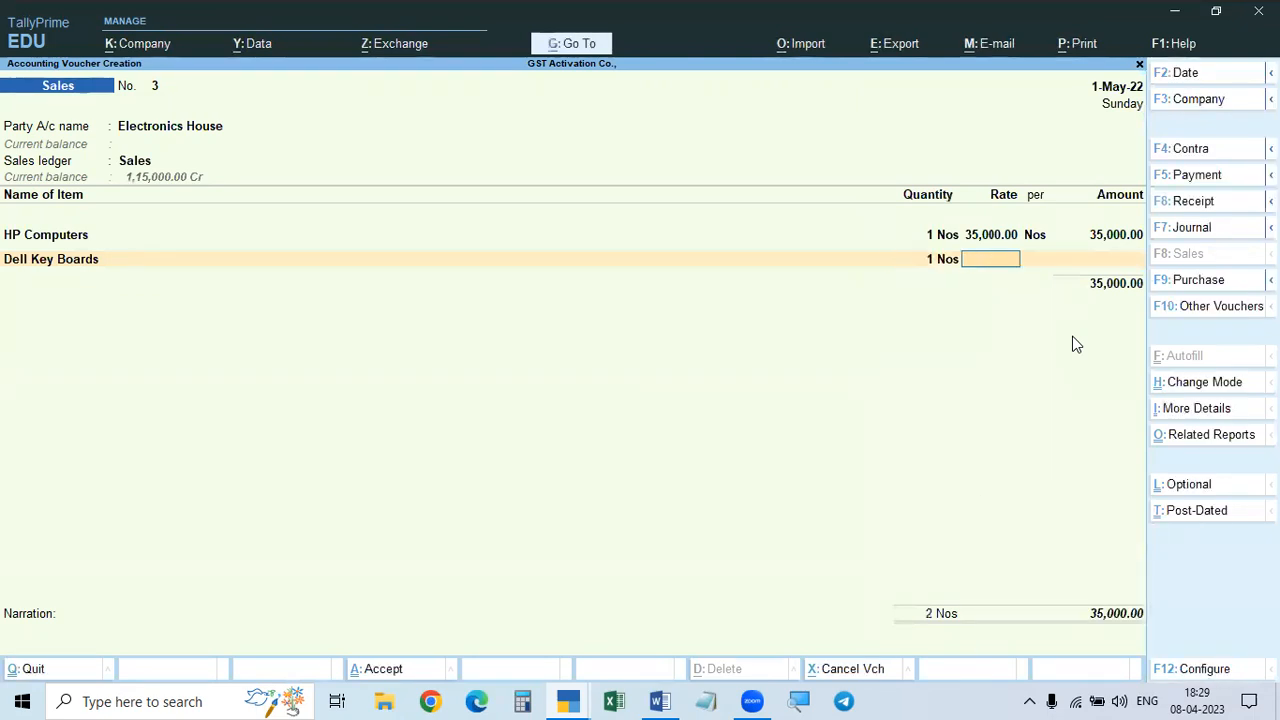
pyautogui.write('1500')
pyautogui.press('Return')
pyautogui.press('Return')
pyautogui.press('Return')
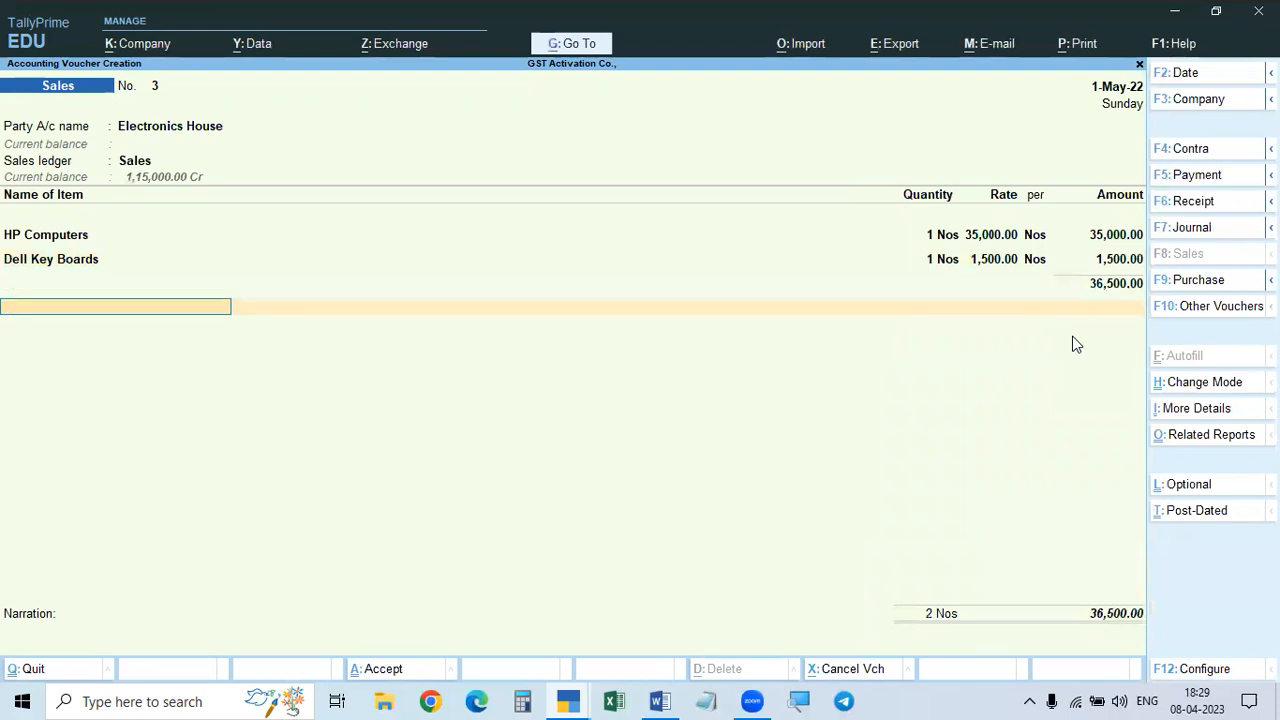
# Step: Add the IGST tax ledger below the items, replacing the wrongly chosen CGST ledger
pyautogui.write('CGST')
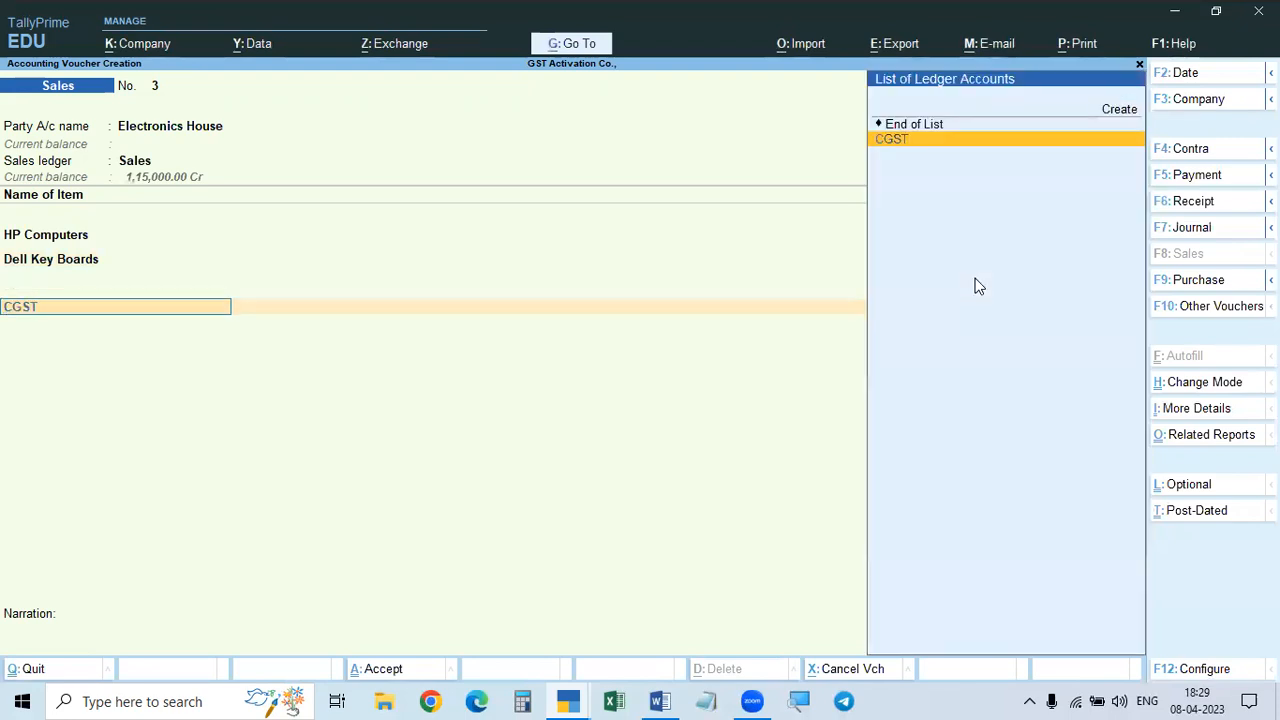
pyautogui.press('Return')
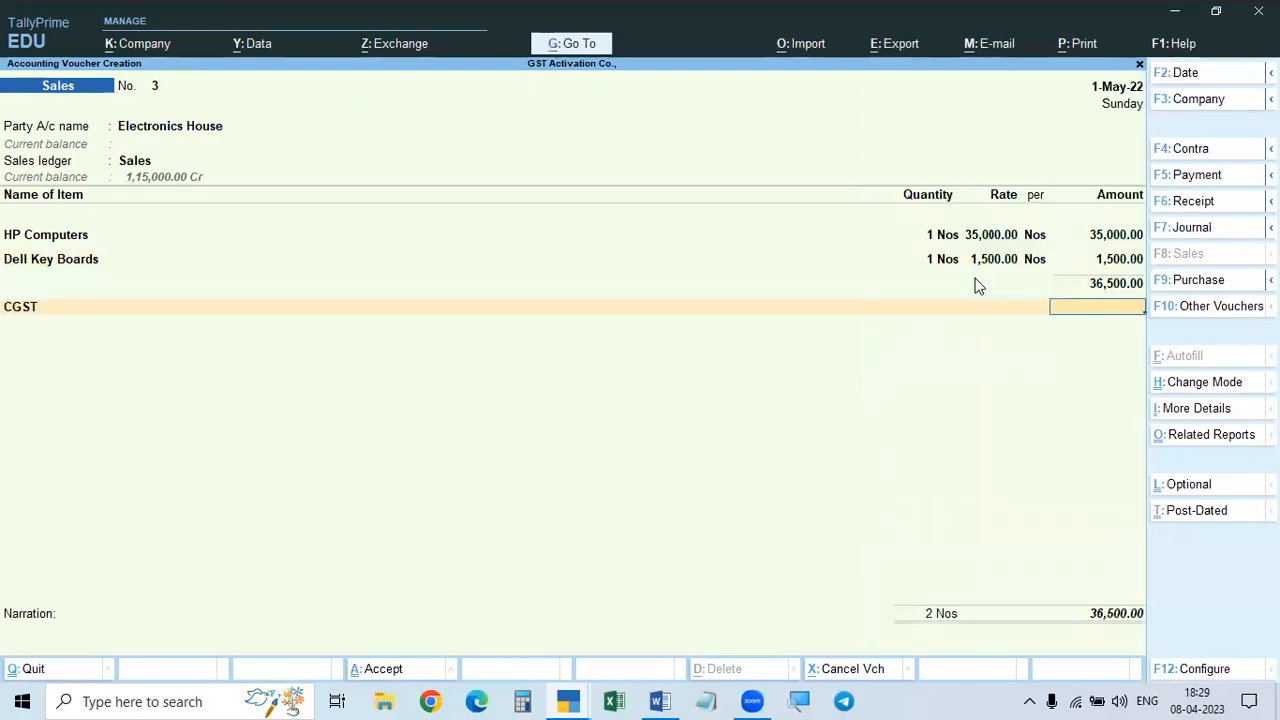
pyautogui.press('BackSpace')
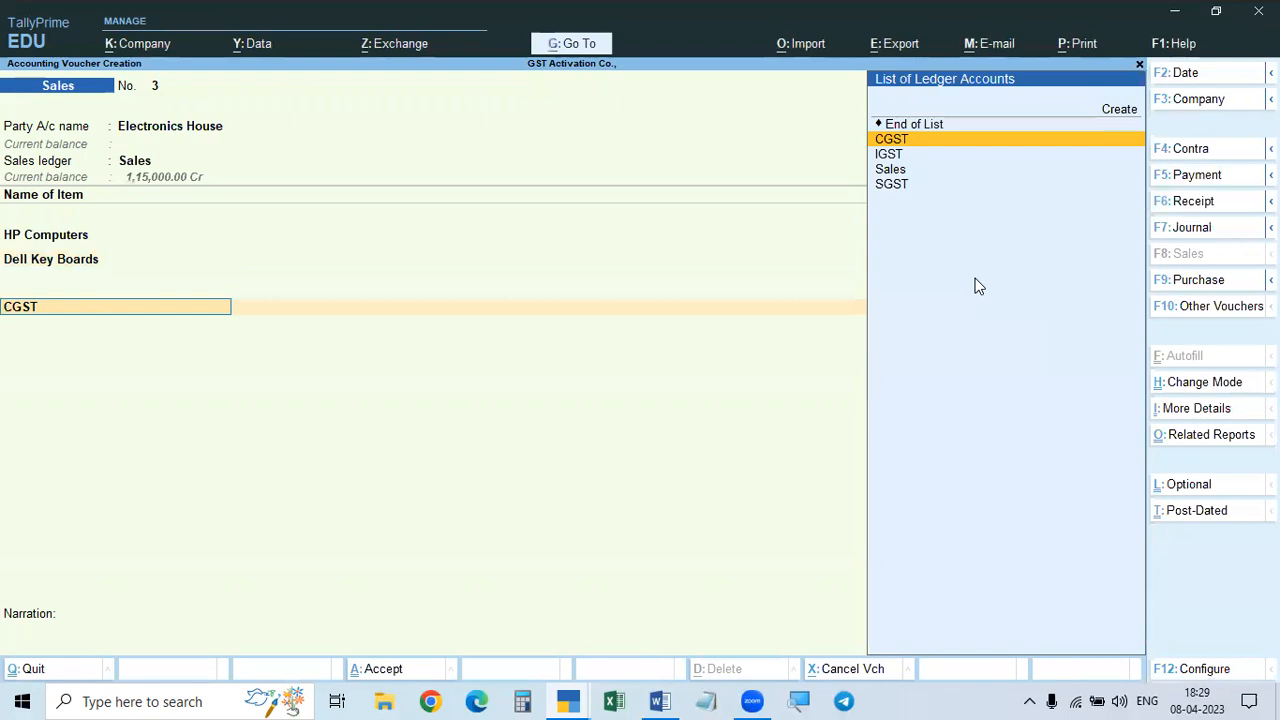
pyautogui.write('IGS')
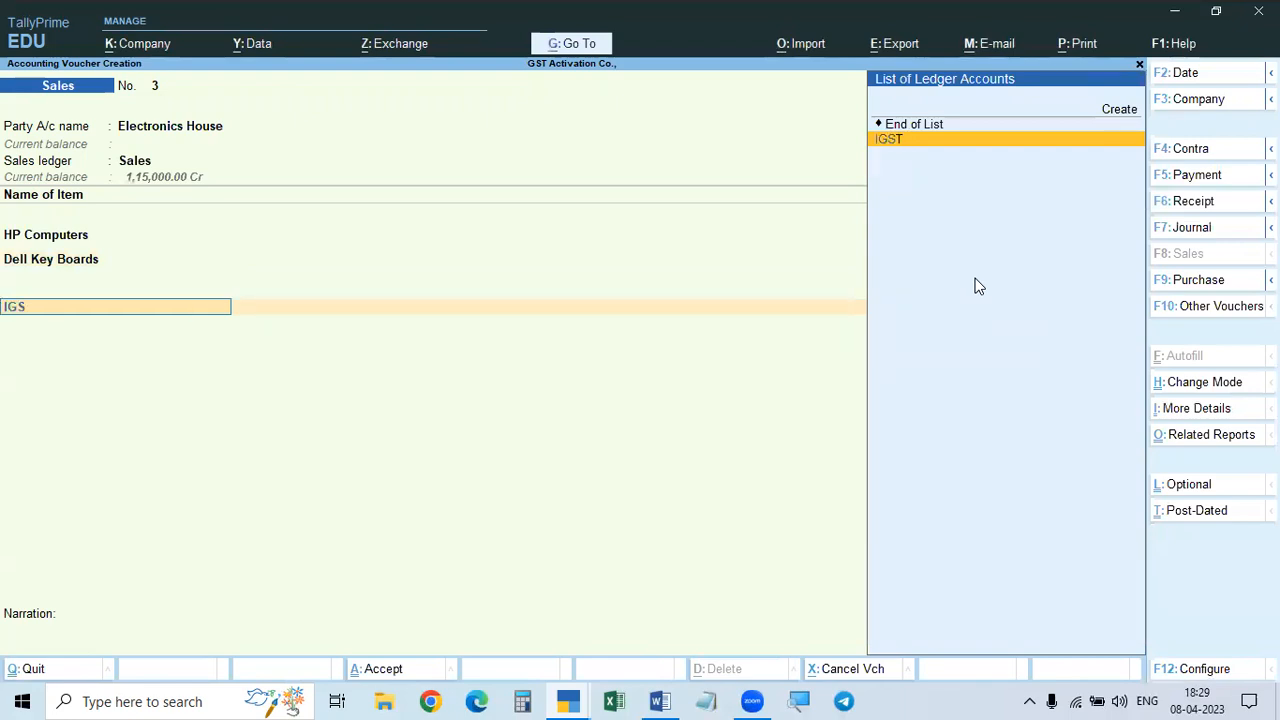
pyautogui.write('T')
pyautogui.press('Return')
pyautogui.press('Return')
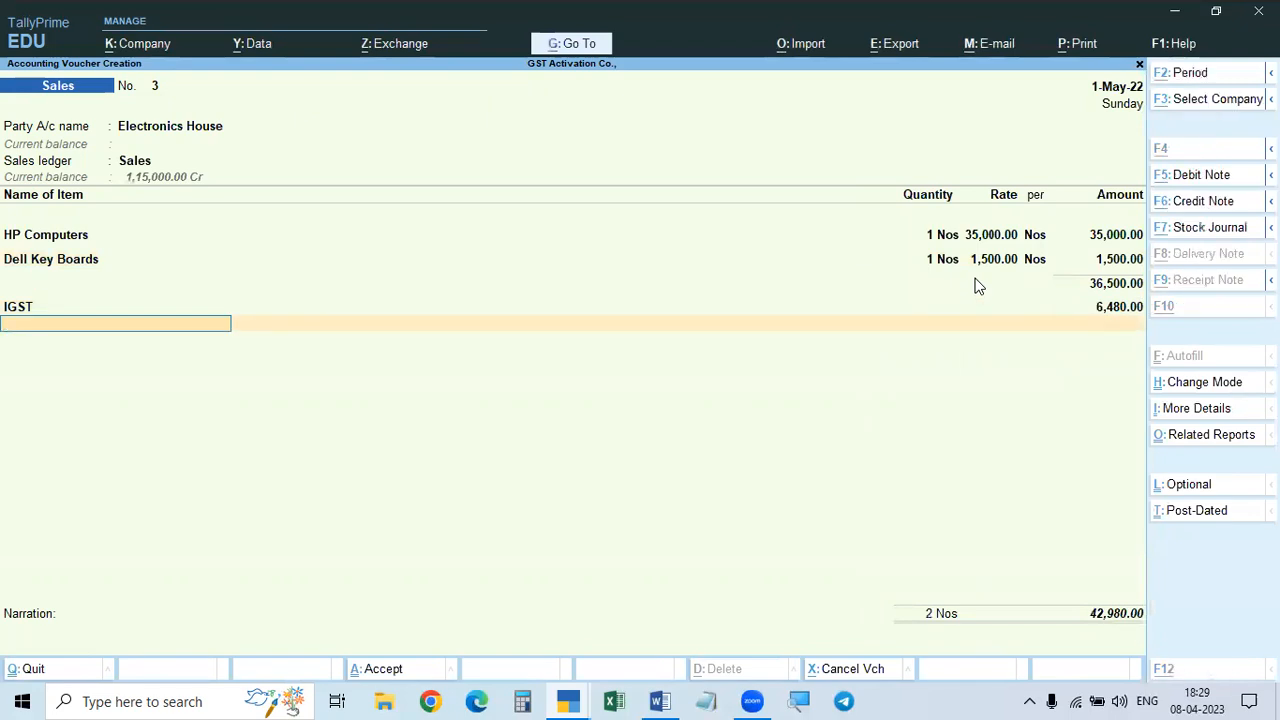
# Step: Examine the detailed GST tax analysis of the voucher, and quit the voucher without saving
pyautogui.hotkey('ctrl', 'o')
pyautogui.press('F5')
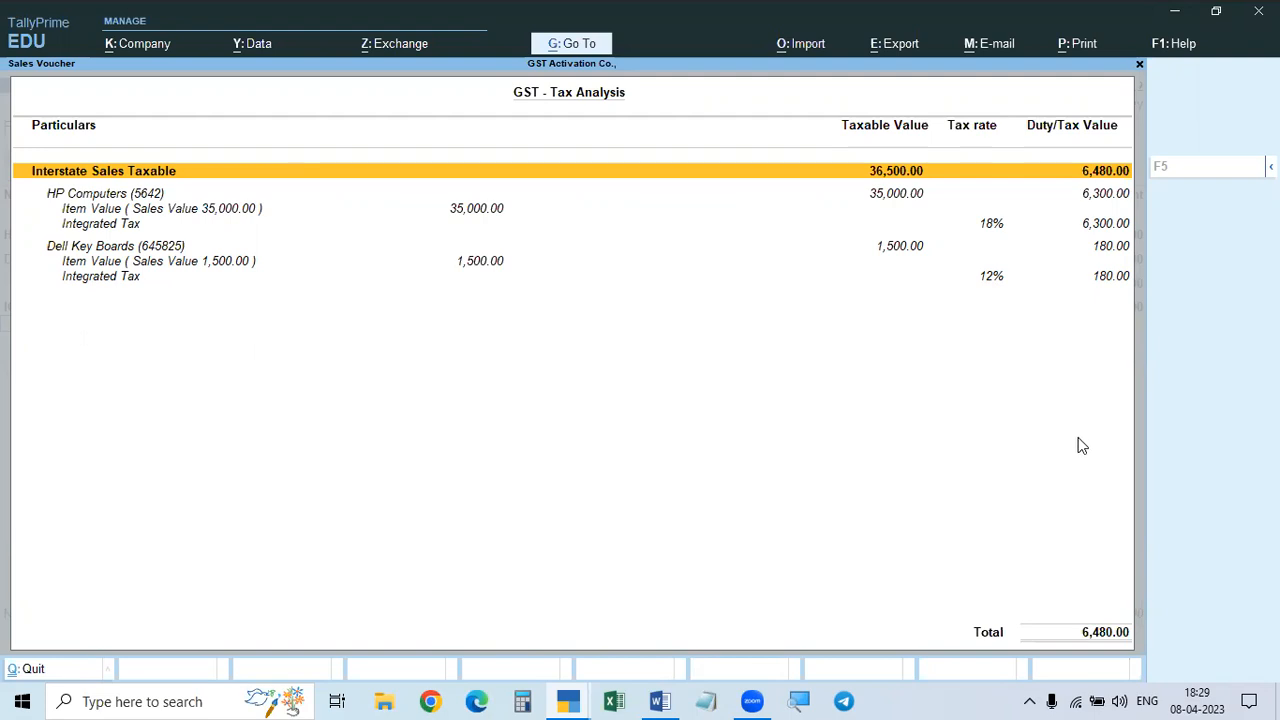
pyautogui.press('Escape')
pyautogui.press('Escape')
pyautogui.press('y')
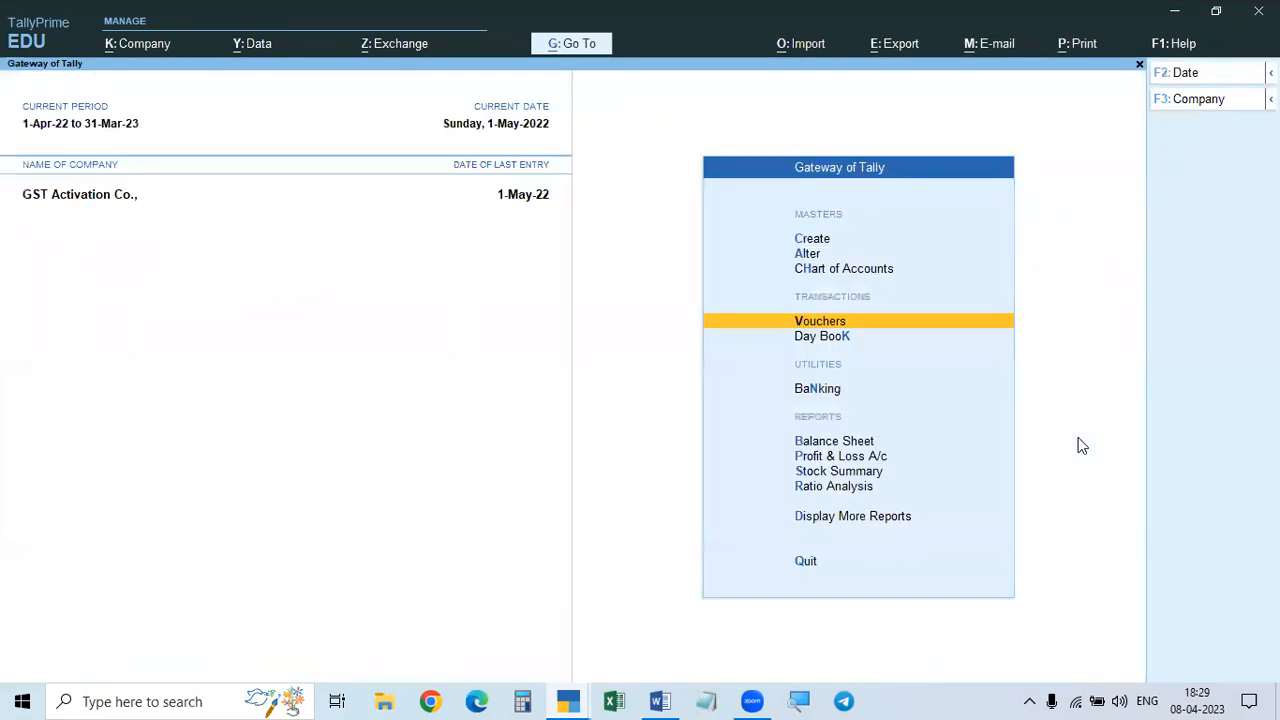
# Step: Start a new sales voucher for Electronics House, accepting the dispatch and party details and the Sales ledger
pyautogui.press('Return')
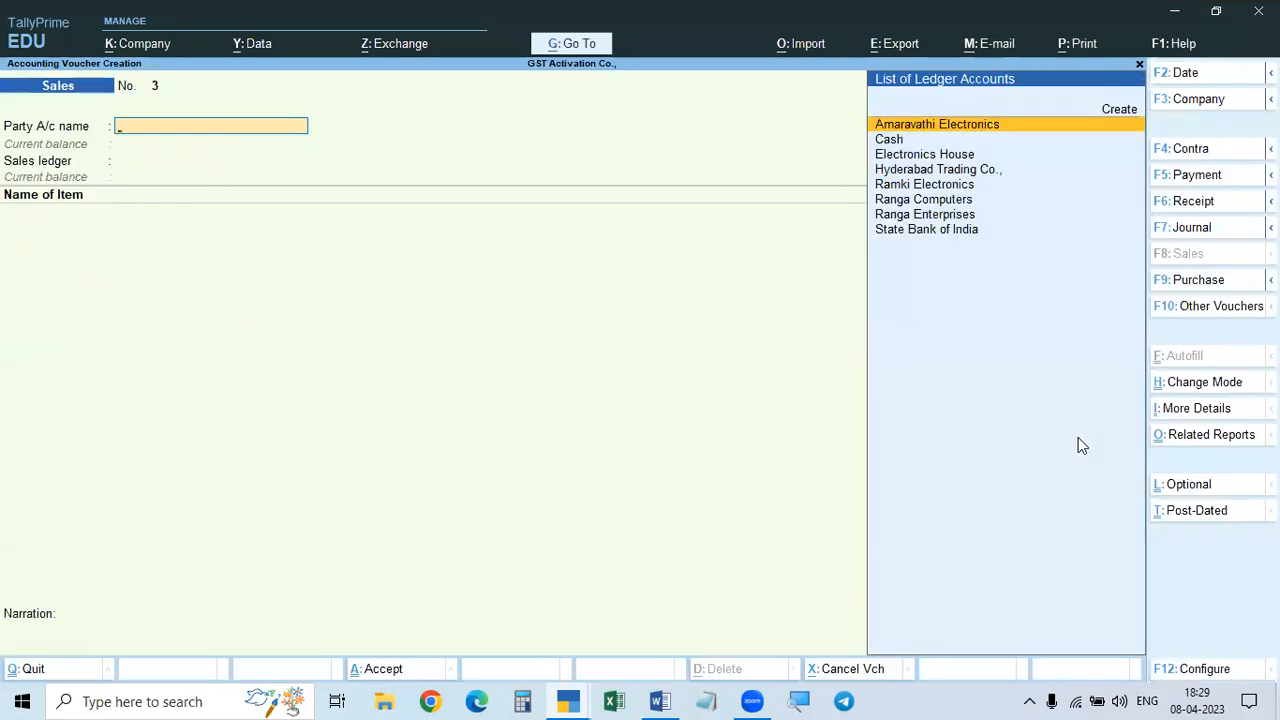
pyautogui.press('Down')
pyautogui.press('Down')
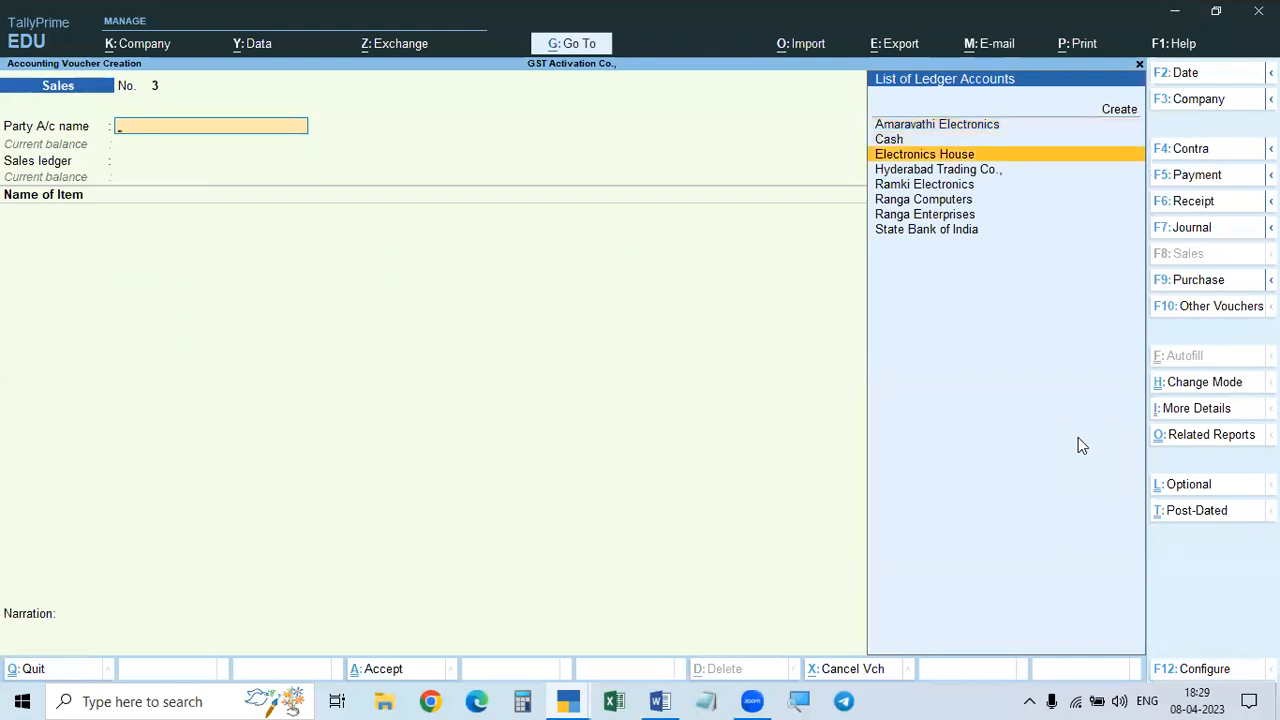
pyautogui.press('Return')
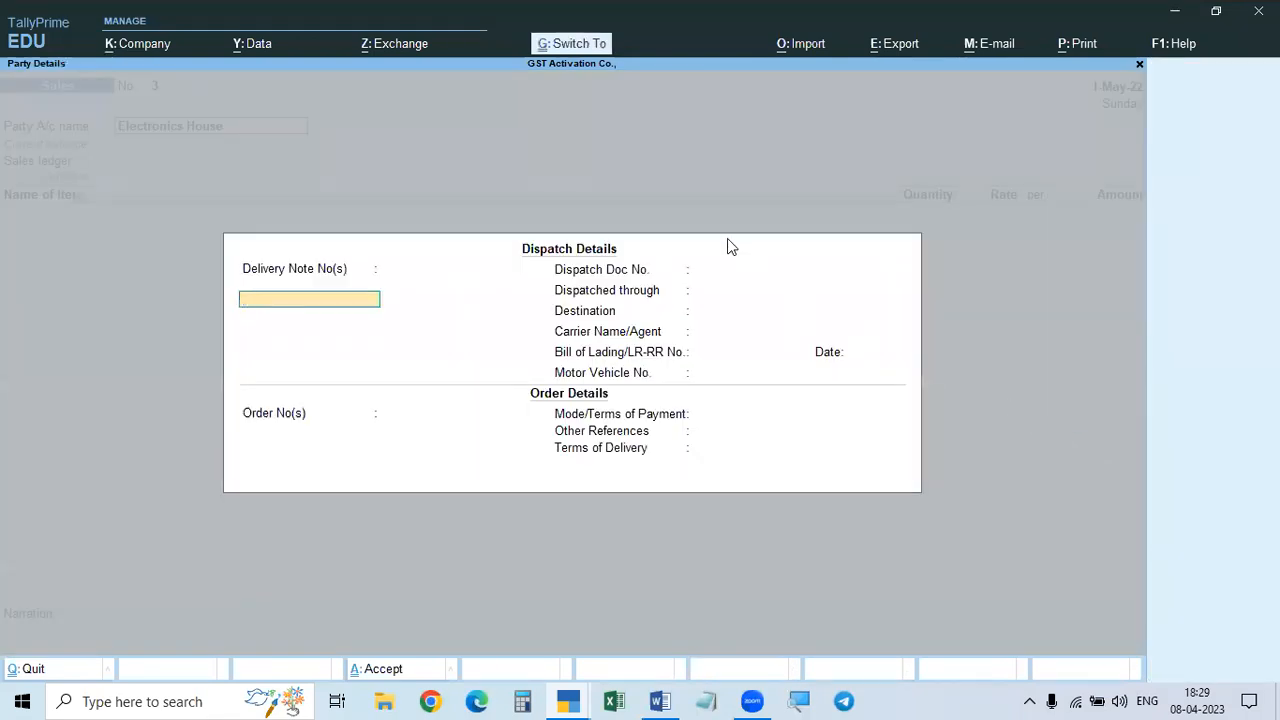
pyautogui.hotkey('ctrl', 'a')
pyautogui.hotkey('ctrl', 'a')
pyautogui.press('Return')
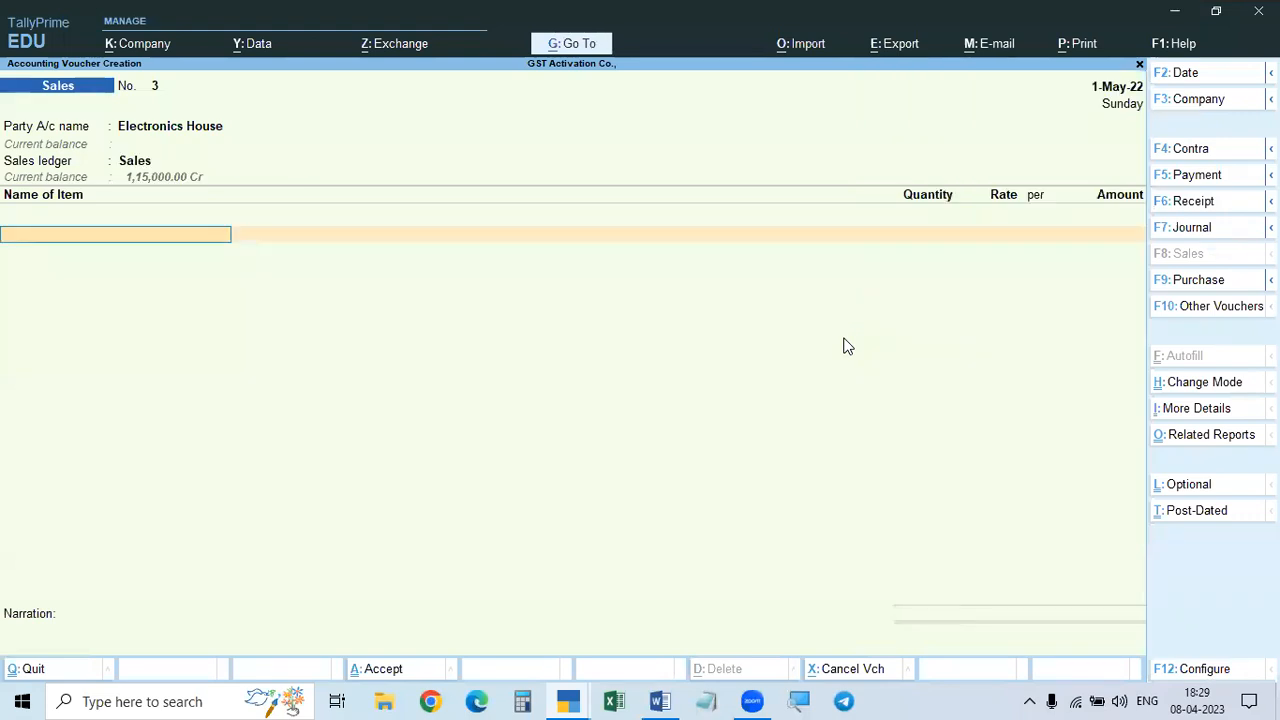
# Step: Add 1 Nos of HP Computers at a rate of 35,000 to the Electronics House sales voucher
pyautogui.press('Down')
pyautogui.press('Down')
pyautogui.press('Down')
pyautogui.press('Down')
pyautogui.press('Down')
pyautogui.press('Down')
pyautogui.press('Down')
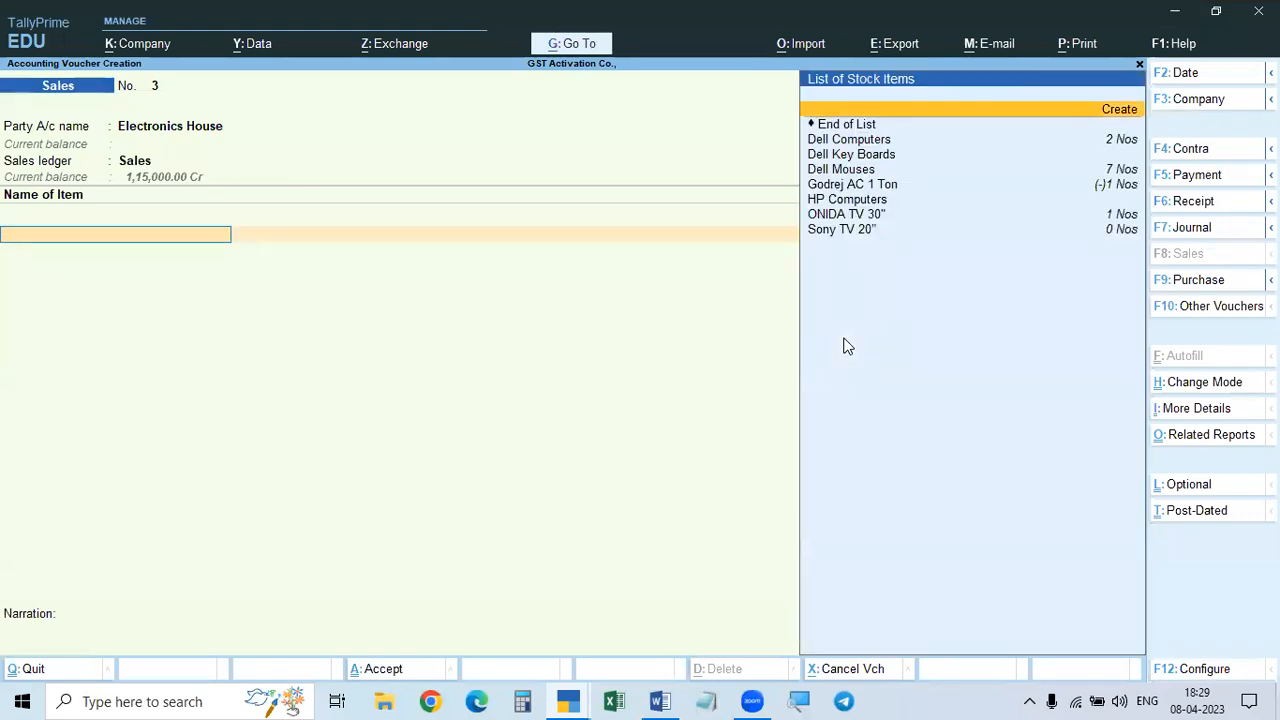
pyautogui.press('Return')
pyautogui.write('1')
pyautogui.press('Return')
pyautogui.press('Return')
pyautogui.write('50')
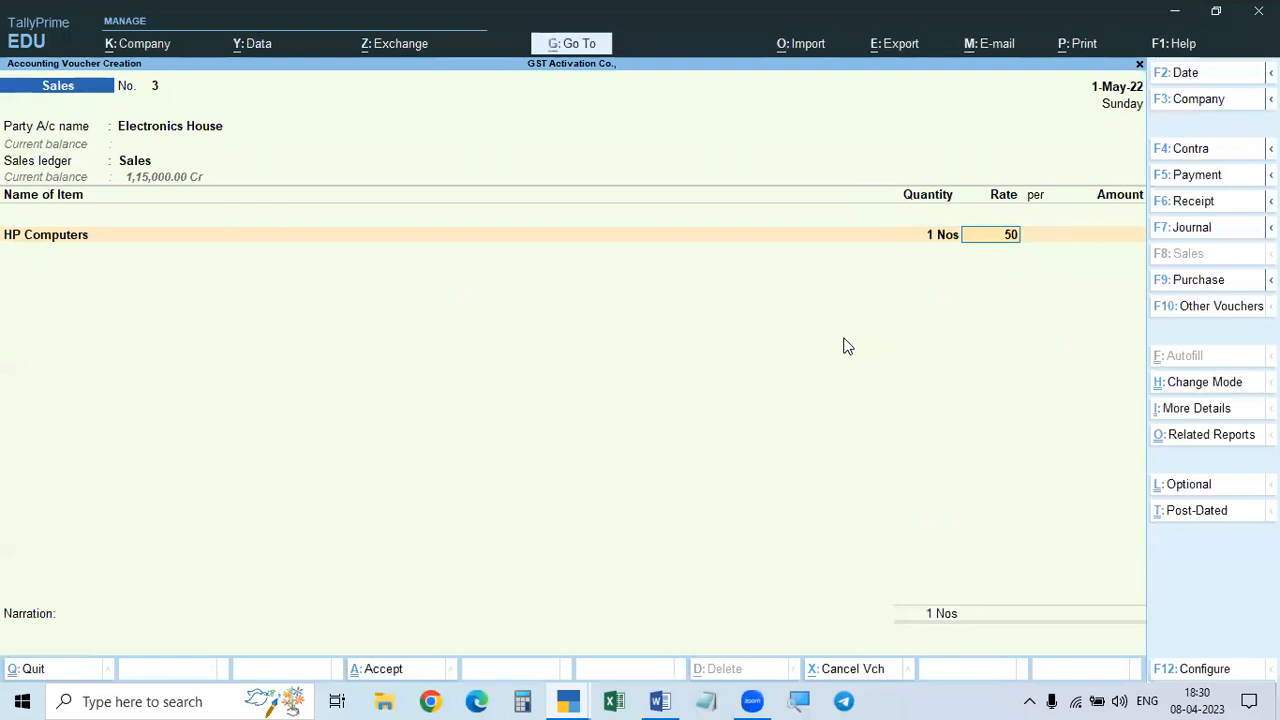
pyautogui.press('BackSpace')
pyautogui.press('BackSpace')
pyautogui.write('35,000')
pyautogui.press('Return')
pyautogui.press('Return')
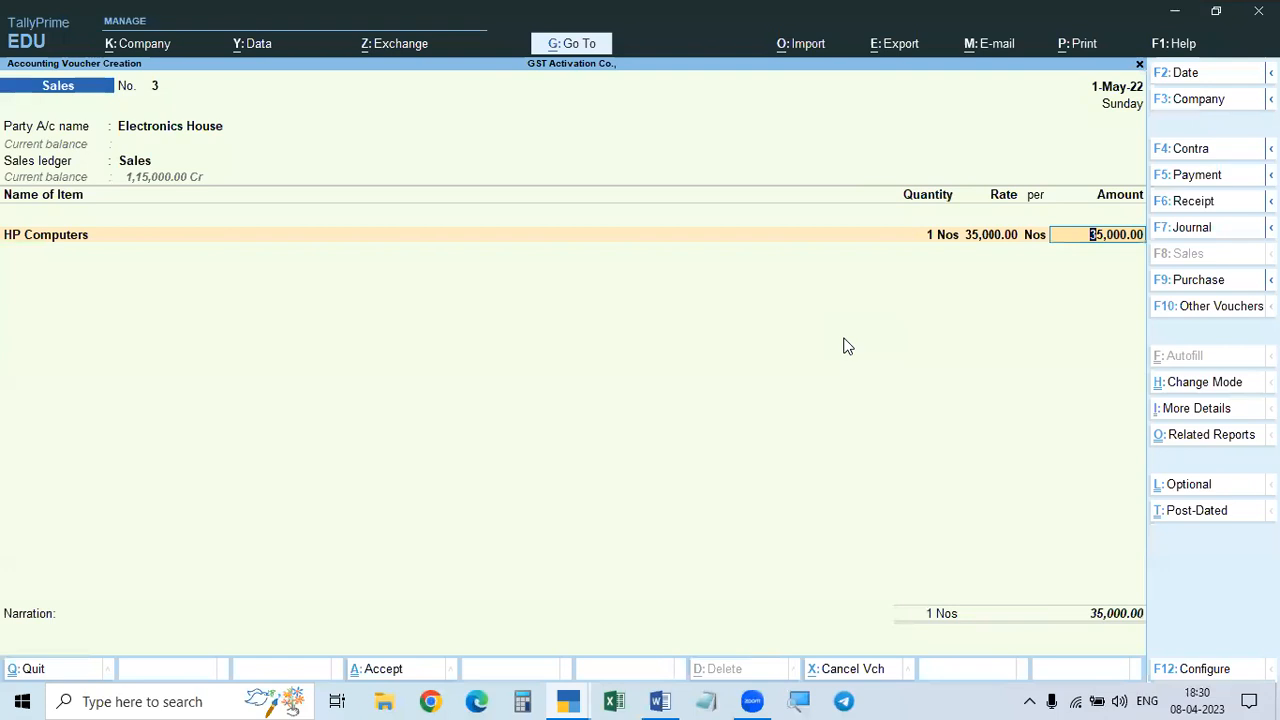
pyautogui.press('Return')
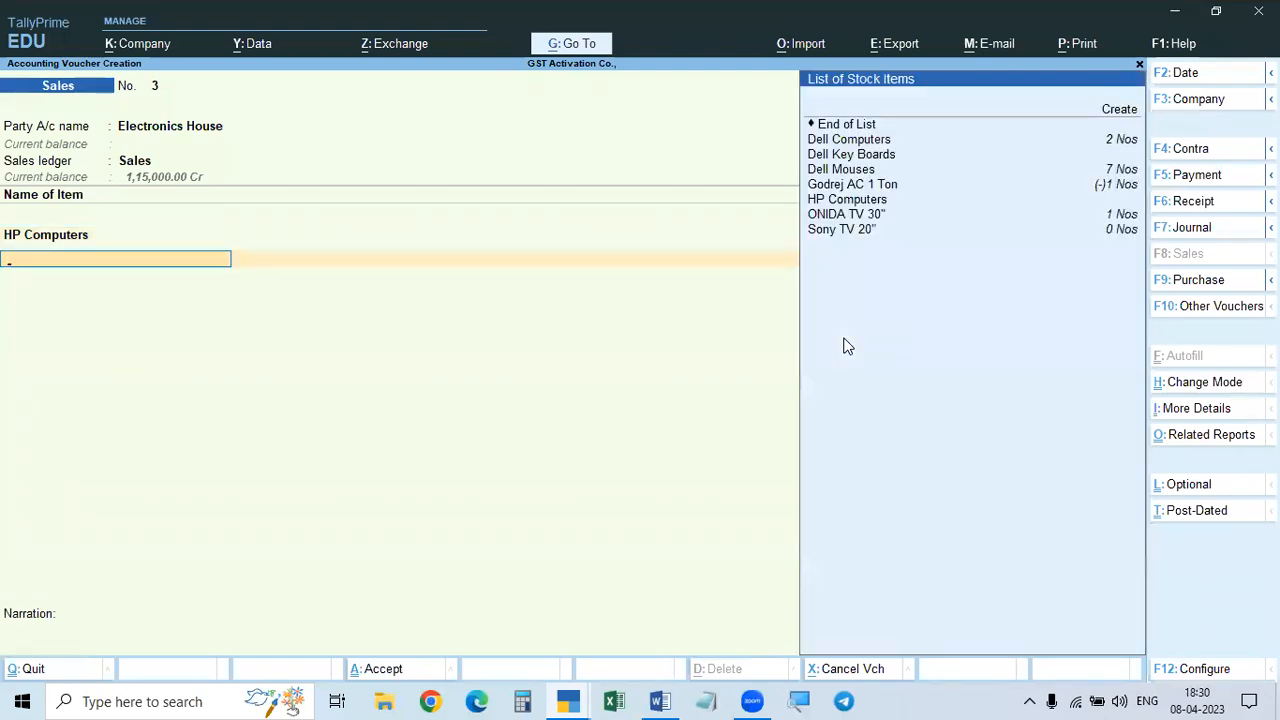
# Step: Add 1 Nos of Dell Key Boards at a rate of 1,500 and end the item list
pyautogui.press('Down')
pyautogui.press('Down')
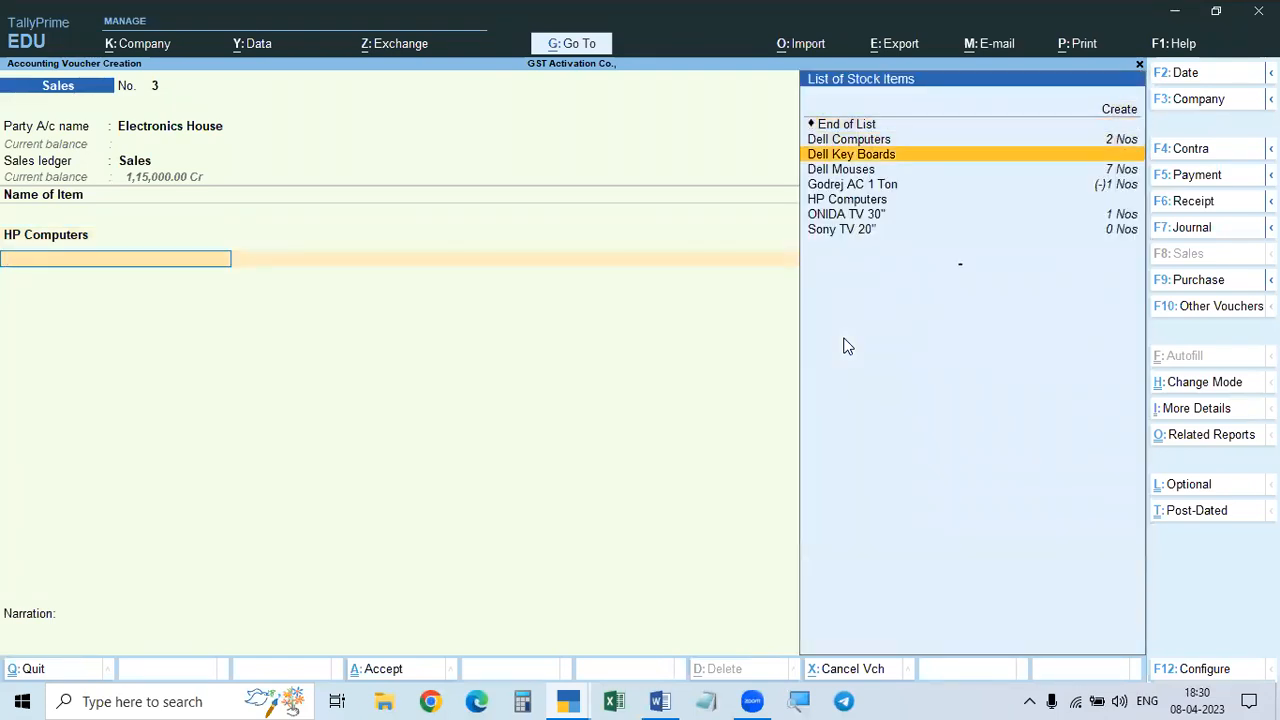
pyautogui.press('Return')
pyautogui.write('1')
pyautogui.press('Return')
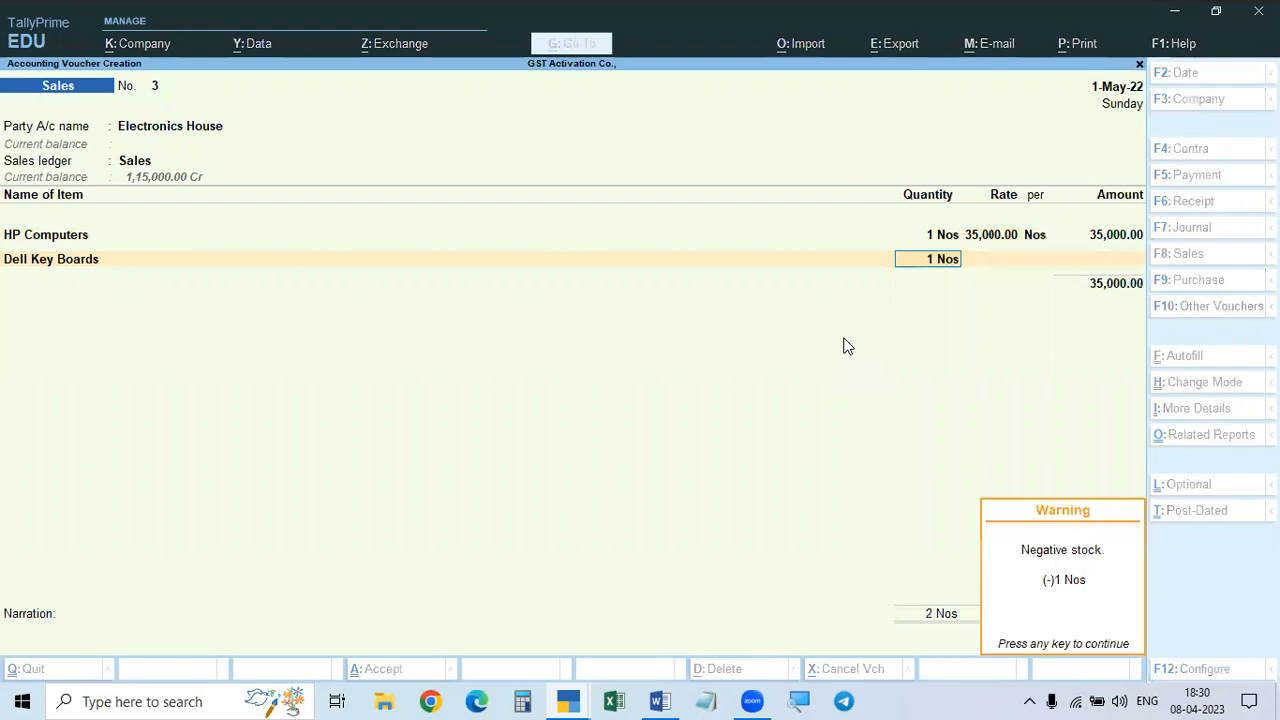
pyautogui.press('Return')
pyautogui.write('1,500')
pyautogui.press('Return')
pyautogui.press('Return')
pyautogui.press('Return')
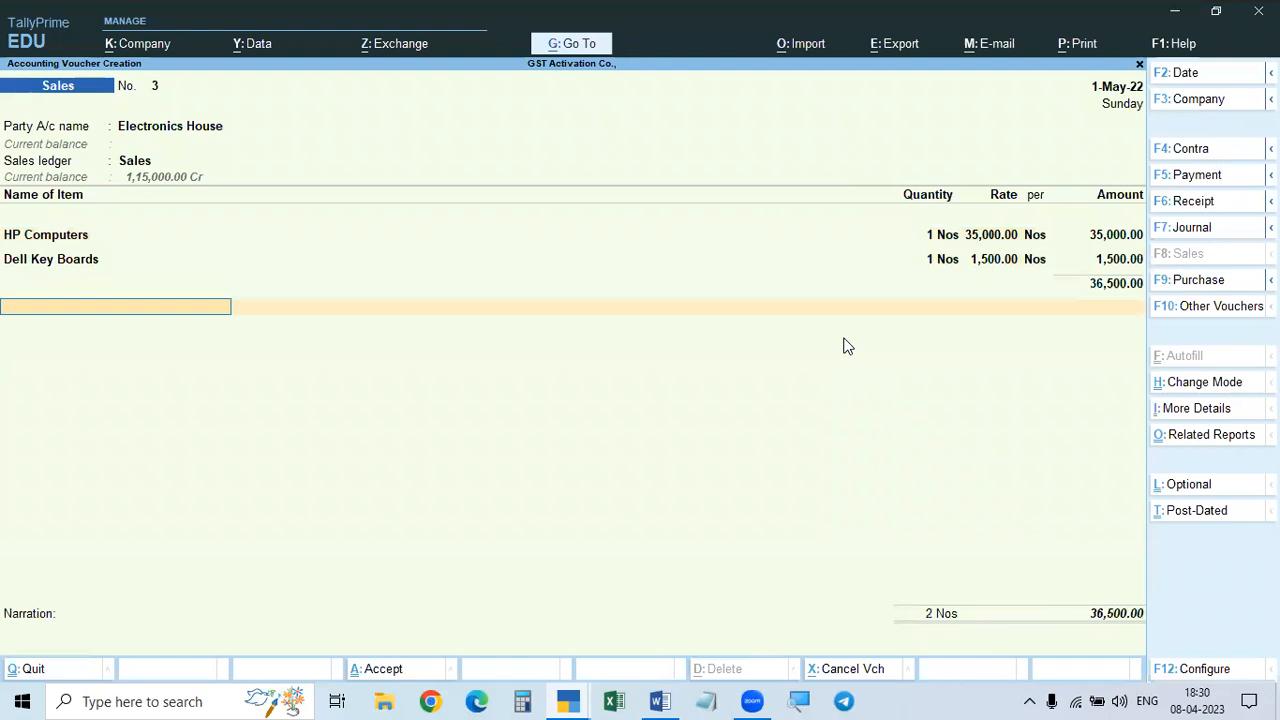
# Step: Add the IGST tax ledger below the items of the Electronics House sales voucher
pyautogui.write('ics Ho')
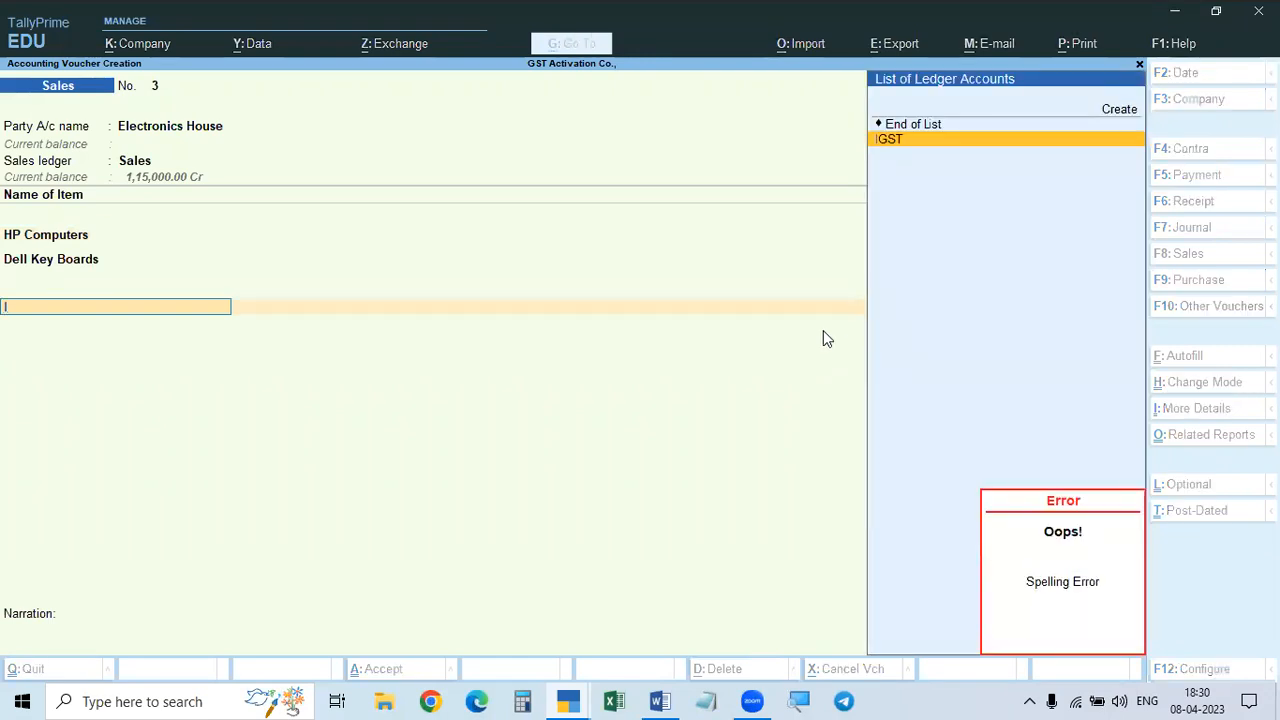
pyautogui.press('Return')
pyautogui.press('Return')
pyautogui.press('Return')
pyautogui.press('Return')
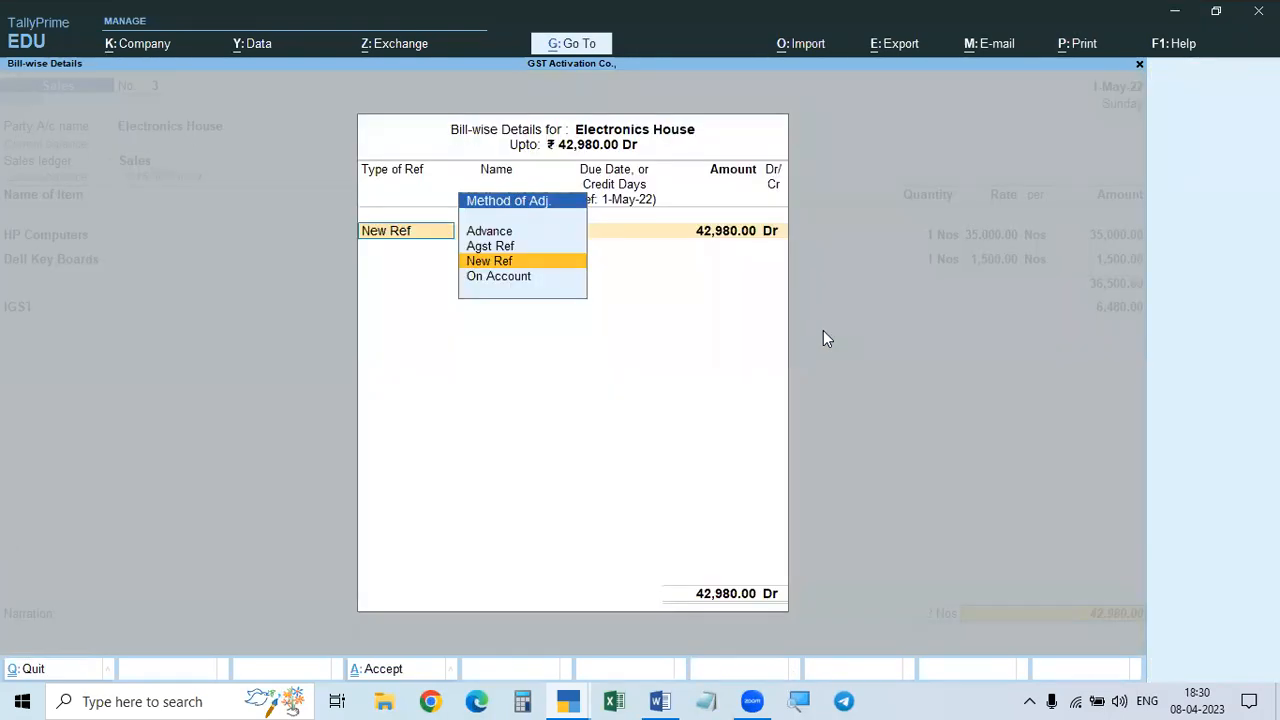
# Step: Allocate the bill amount to New Ref 3, leave the narration empty and save the sales voucher
pyautogui.press('Return')
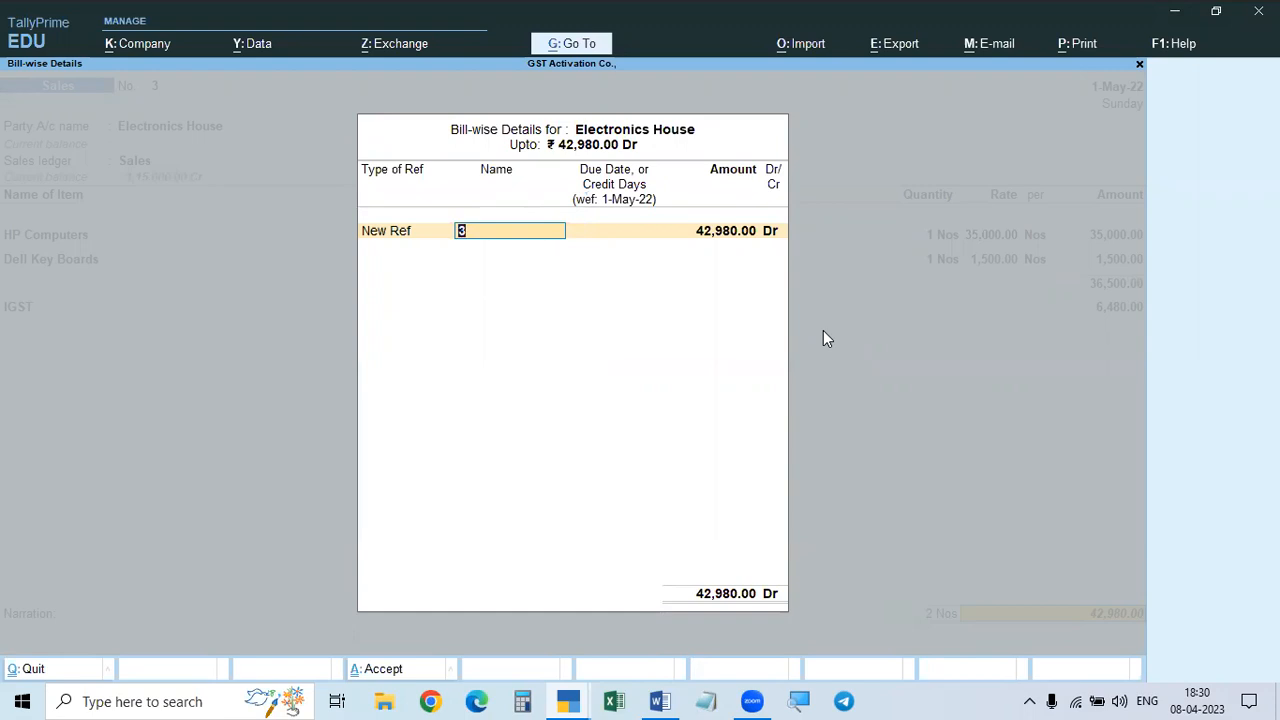
pyautogui.press('Return')
pyautogui.press('Return')
pyautogui.press('Return')
pyautogui.press('Return')
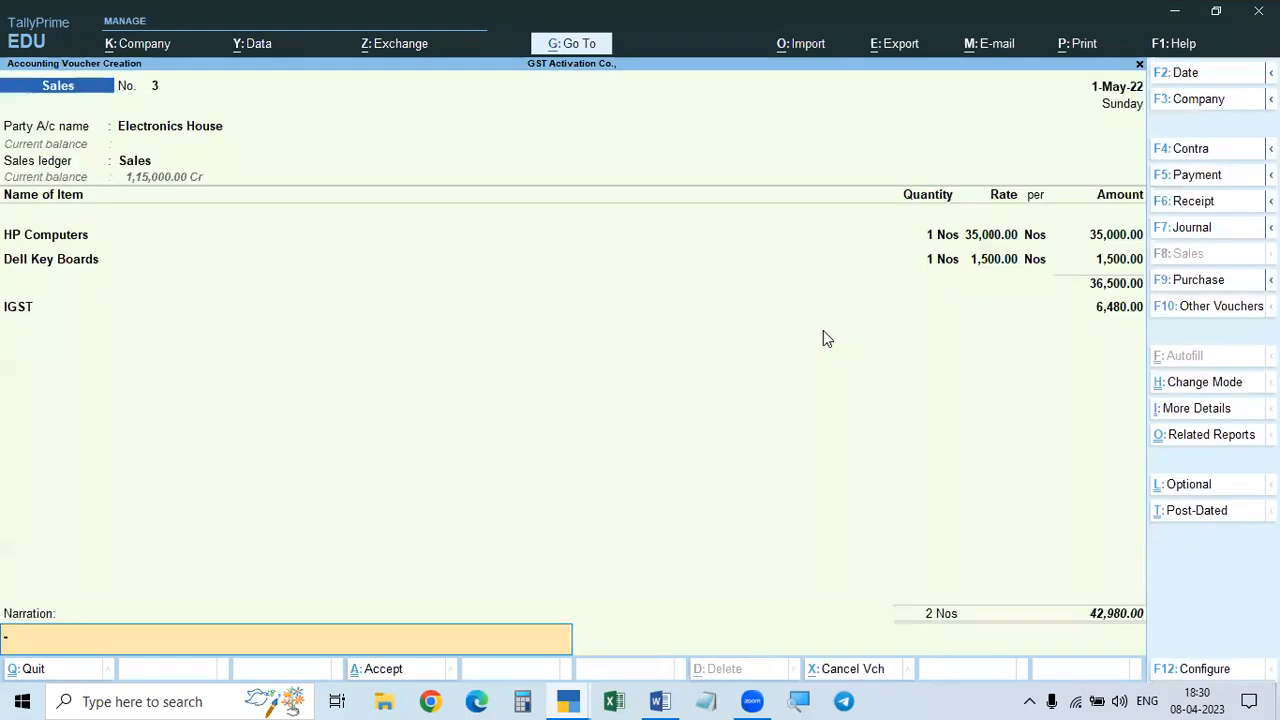
pyautogui.press('Return')
pyautogui.press('Return')
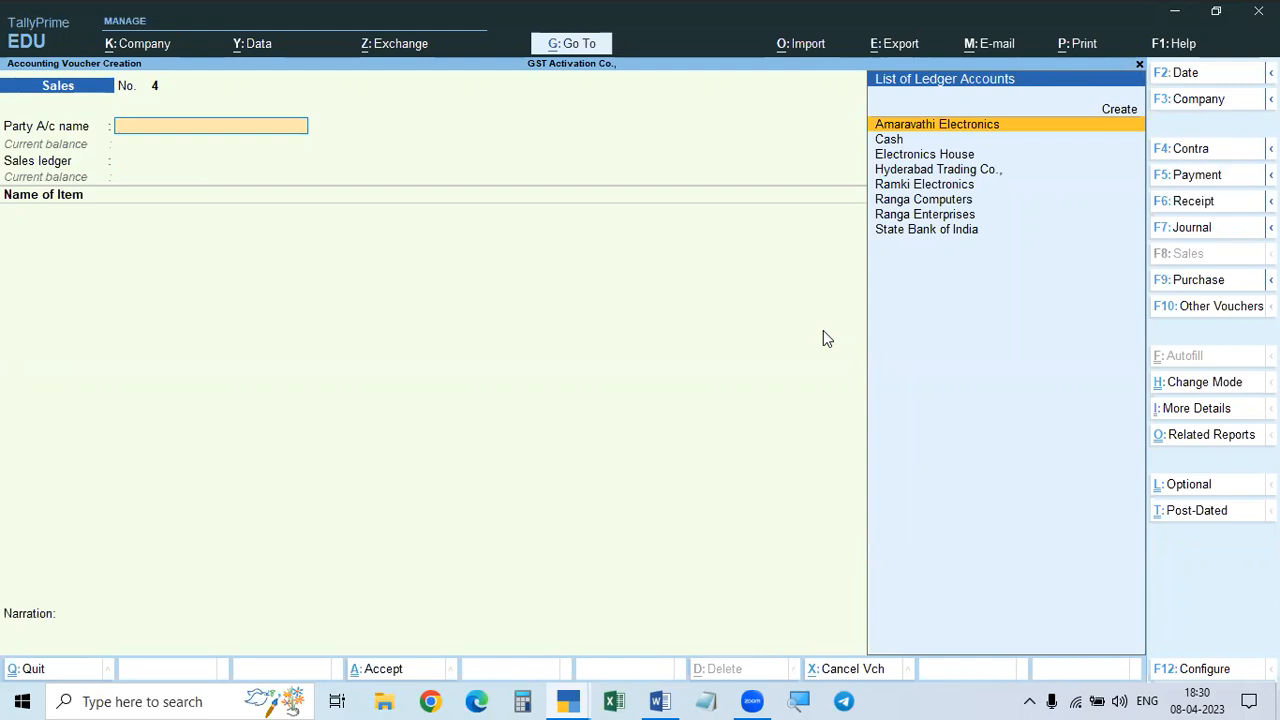
pyautogui.press('F10')
pyautogui.press('Escape')
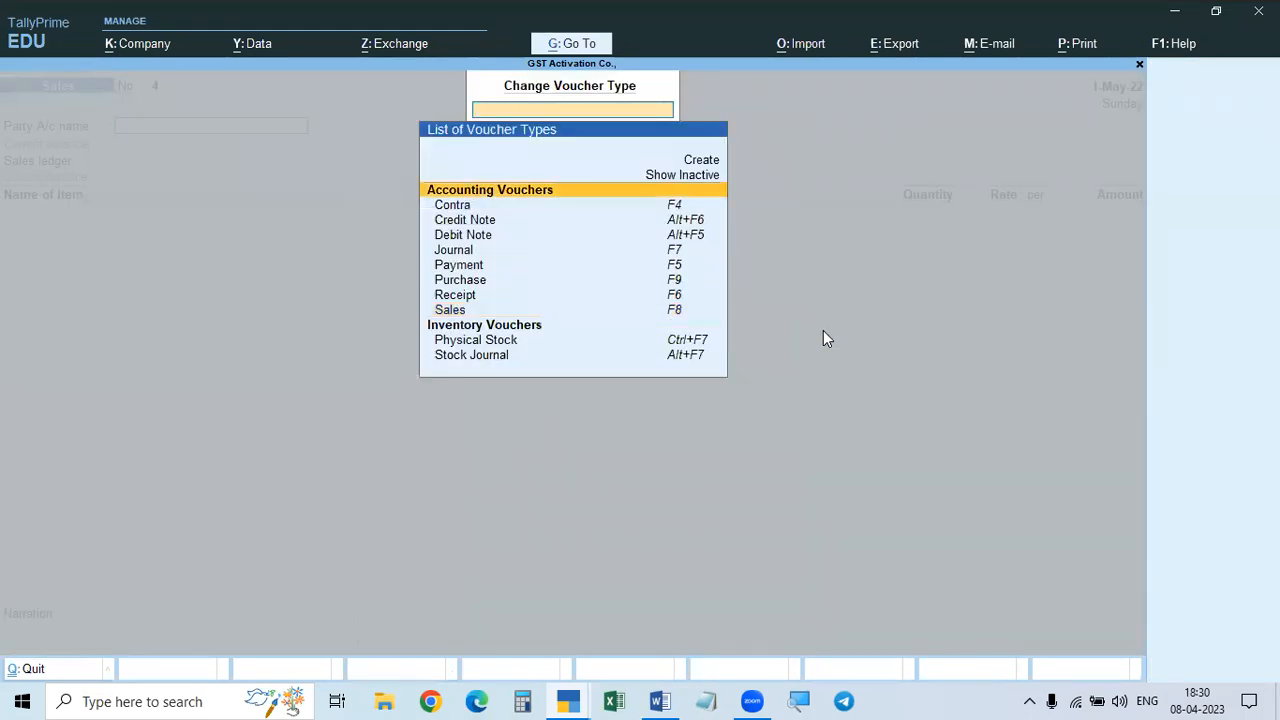
pyautogui.press('Escape')
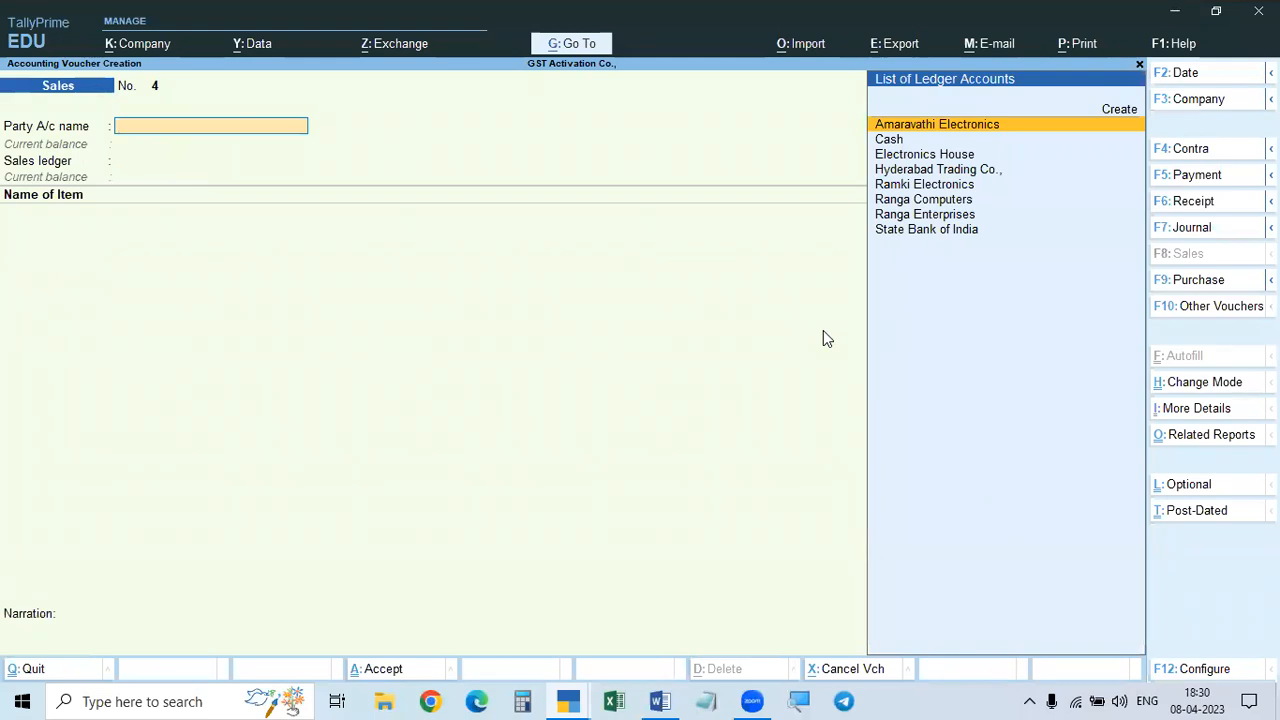
# Step: Set Provide Order details to No in the sales voucher configuration and save the configuration
pyautogui.press('F12')
pyautogui.press('Down')
pyautogui.press('Down')
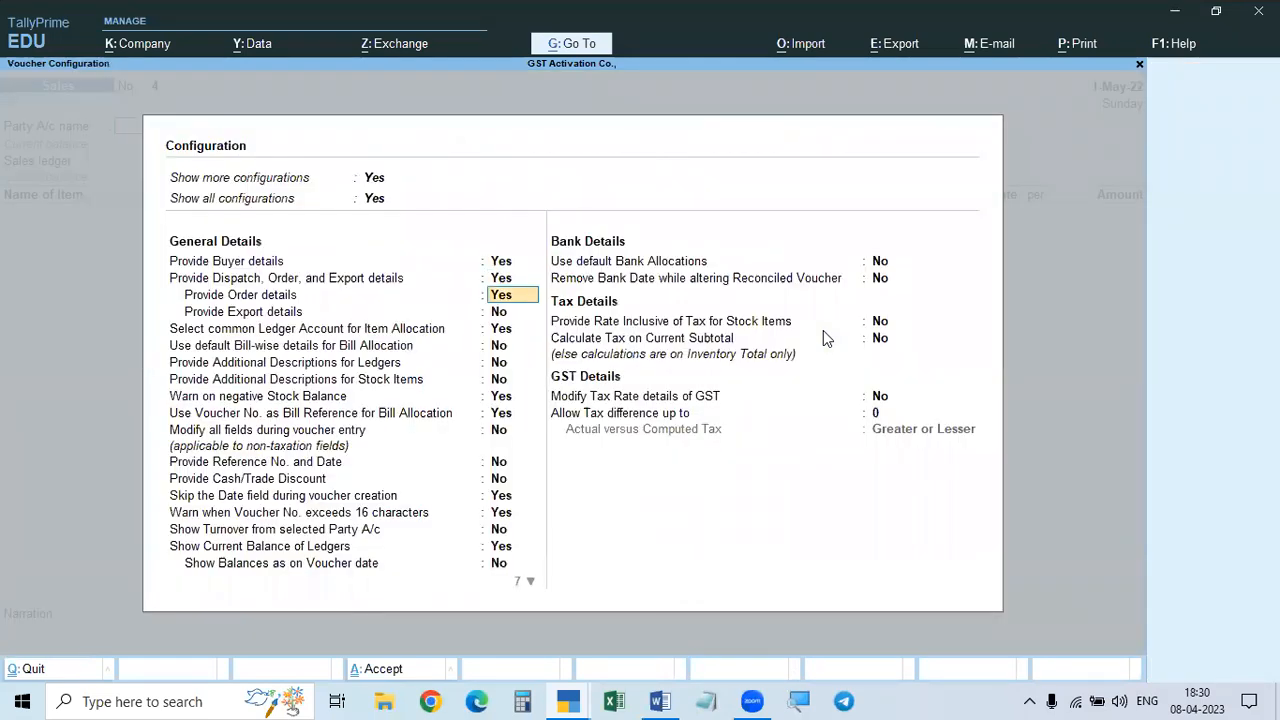
pyautogui.write('N')
pyautogui.press('Return')
pyautogui.hotkey('ctrl', 'a')
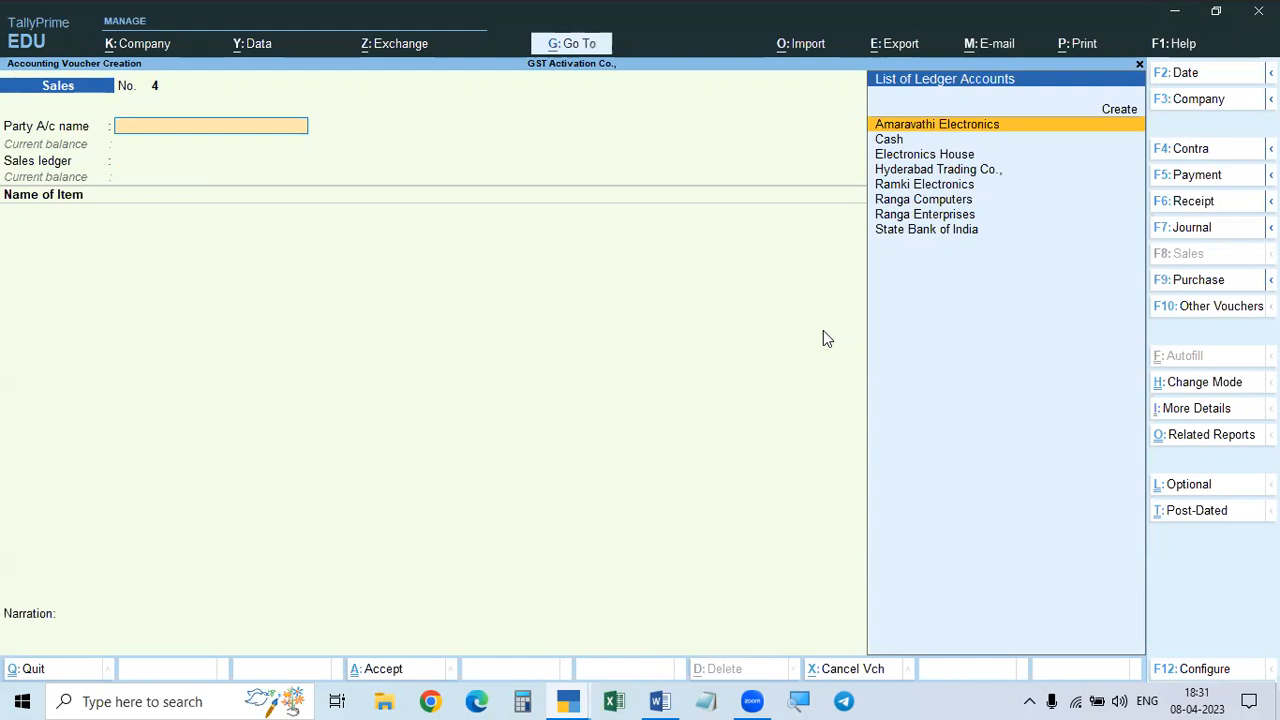
pyautogui.press('Down')
pyautogui.press('Down')
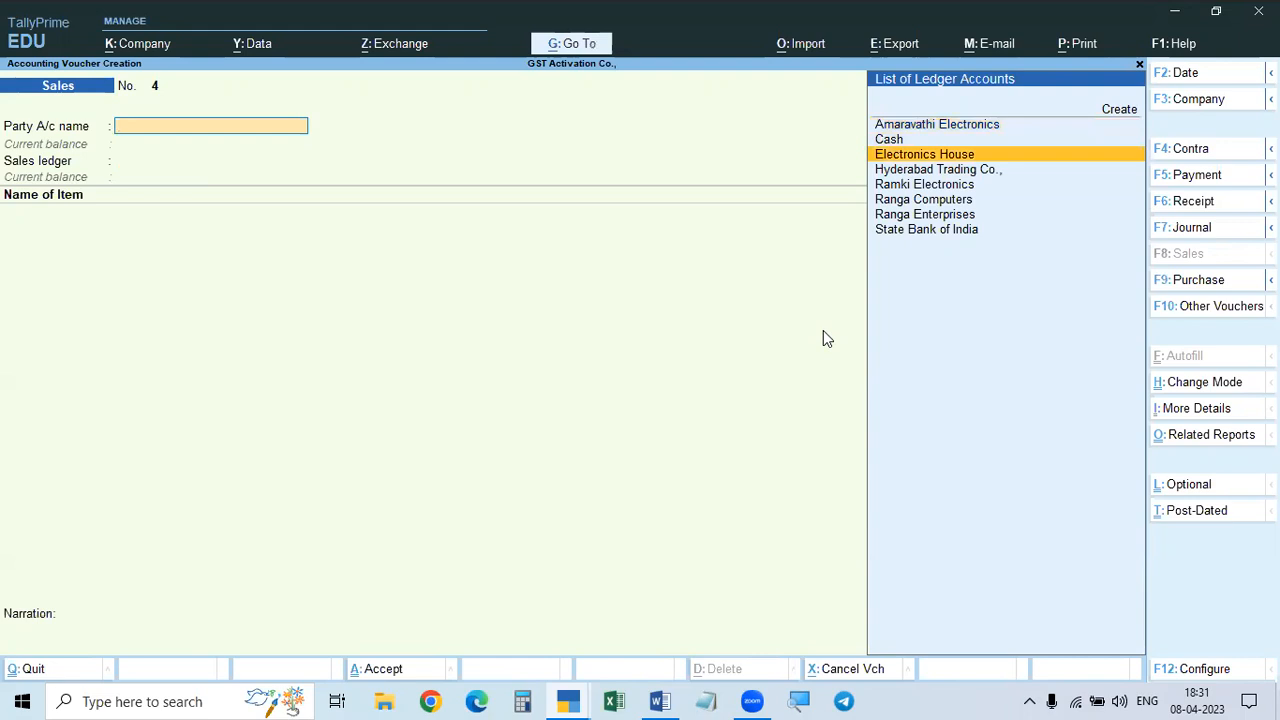
pyautogui.press('Down')
pyautogui.press('Up')
pyautogui.press('Up')
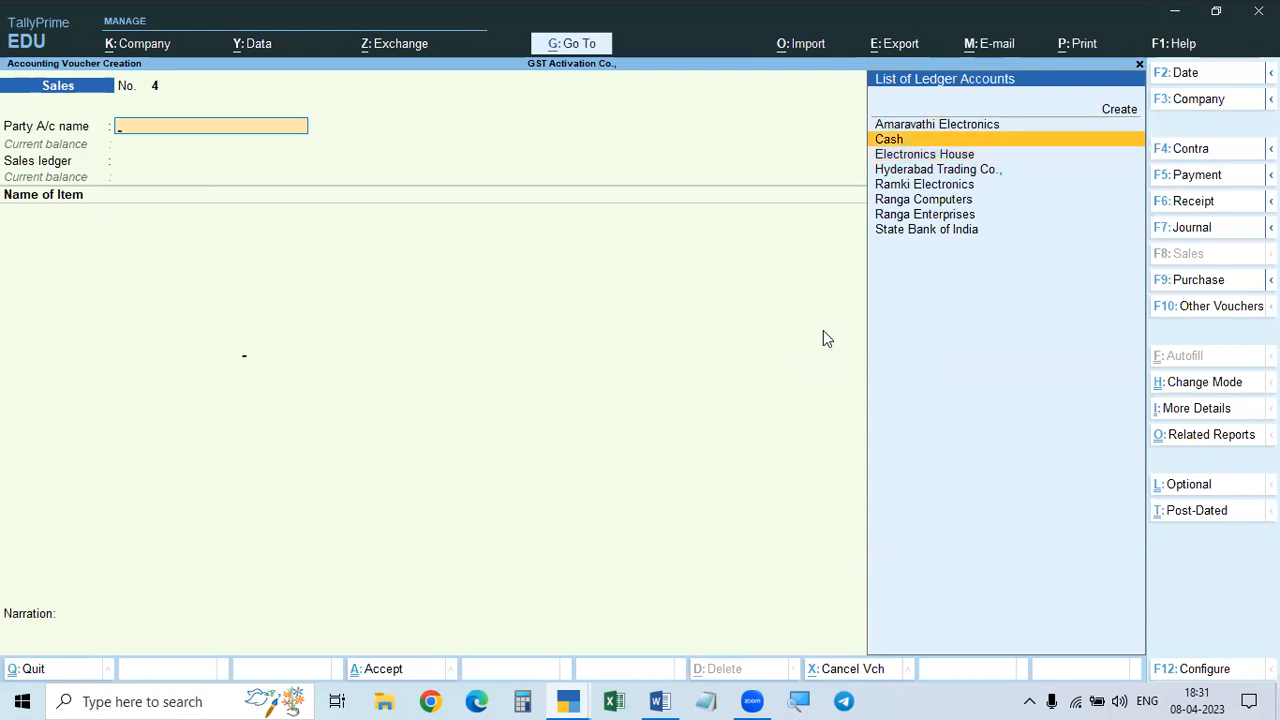
pyautogui.press('Return')
pyautogui.press('Escape')
# Step: Choose State Bank of India as the party account and accept the empty dispatch details
pyautogui.press('Down')
pyautogui.press('Down')
pyautogui.press('Down')
pyautogui.press('Down')
pyautogui.press('Down')
pyautogui.press('Down')
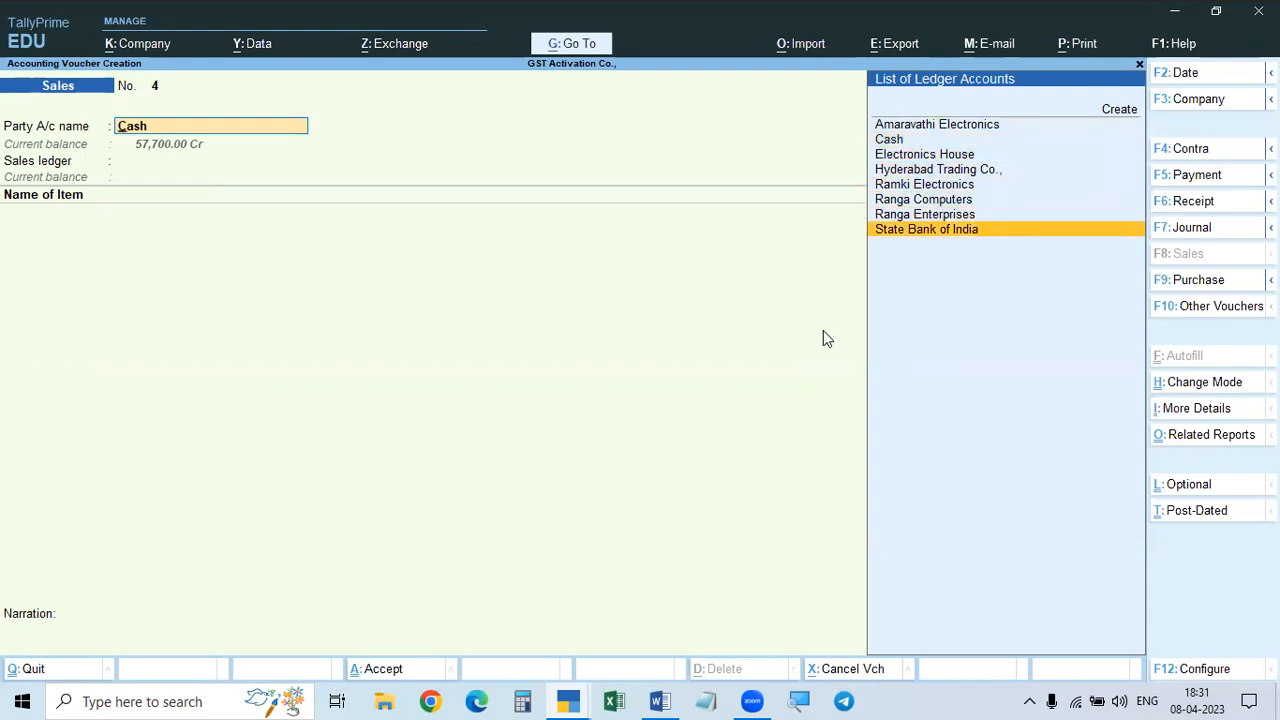
pyautogui.press('Return')
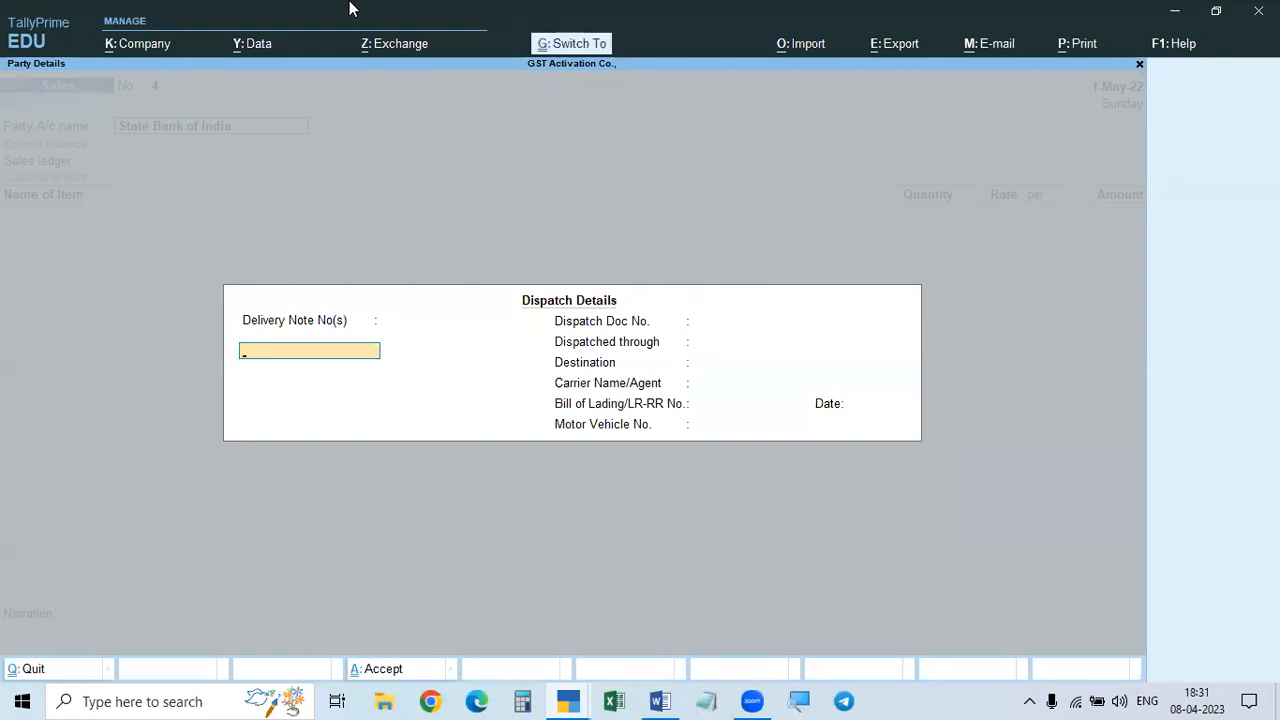
pyautogui.hotkey('ctrl', 'a')
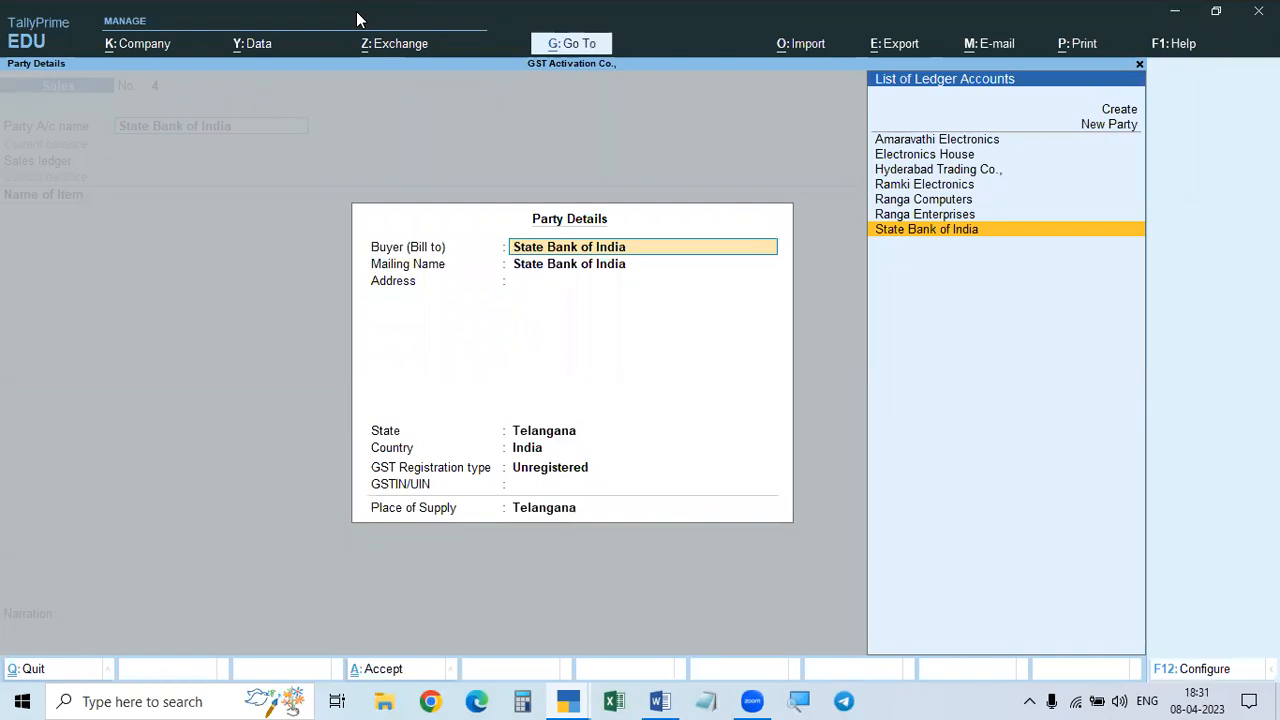
# Step: Set Electronics House as the buyer in the party details and choose the Sales ledger
pyautogui.press('Up')
pyautogui.press('Up')
pyautogui.press('Up')
pyautogui.press('Up')
pyautogui.press('Up')
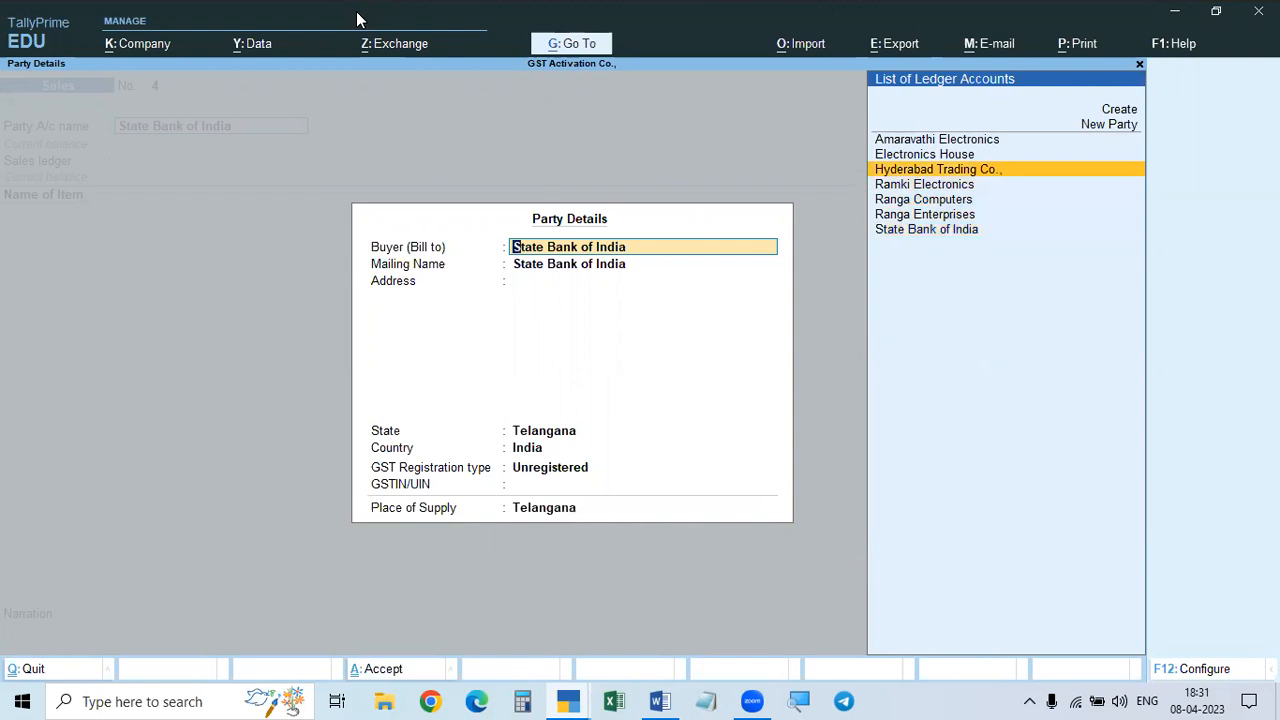
pyautogui.press('Return')
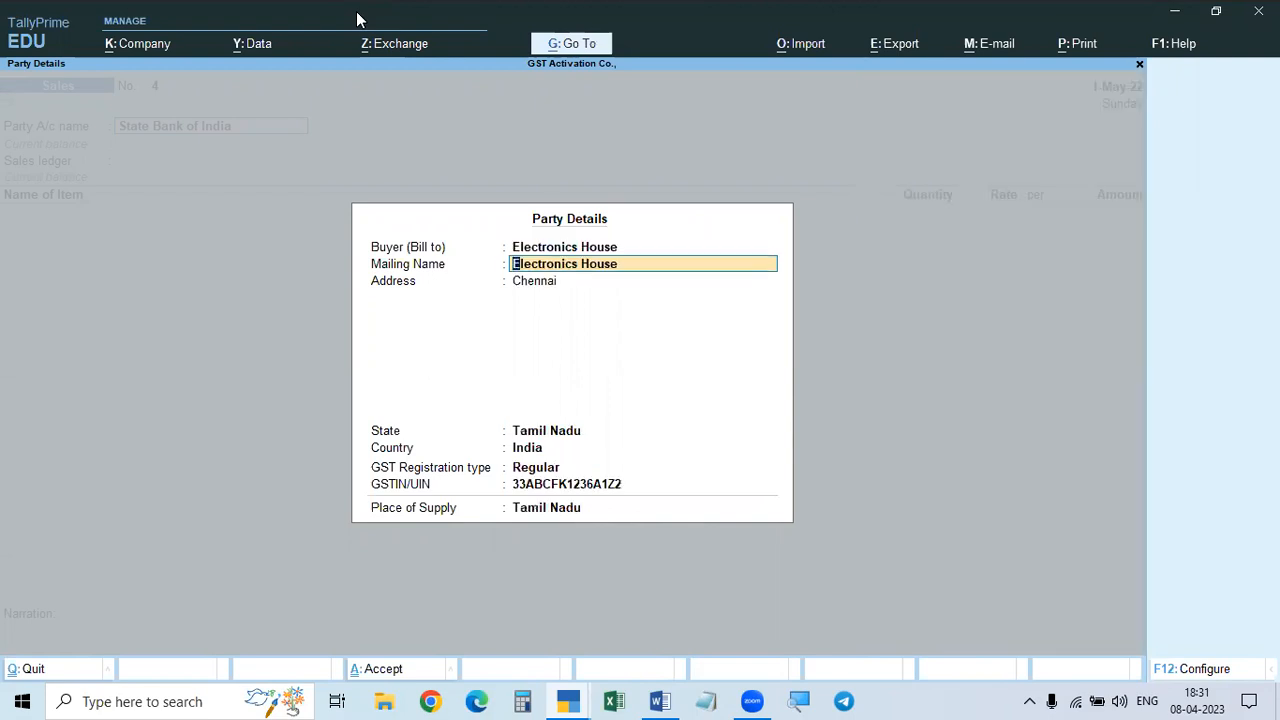
pyautogui.press('Return')
pyautogui.press('Return')
pyautogui.hotkey('ctrl', 'a')
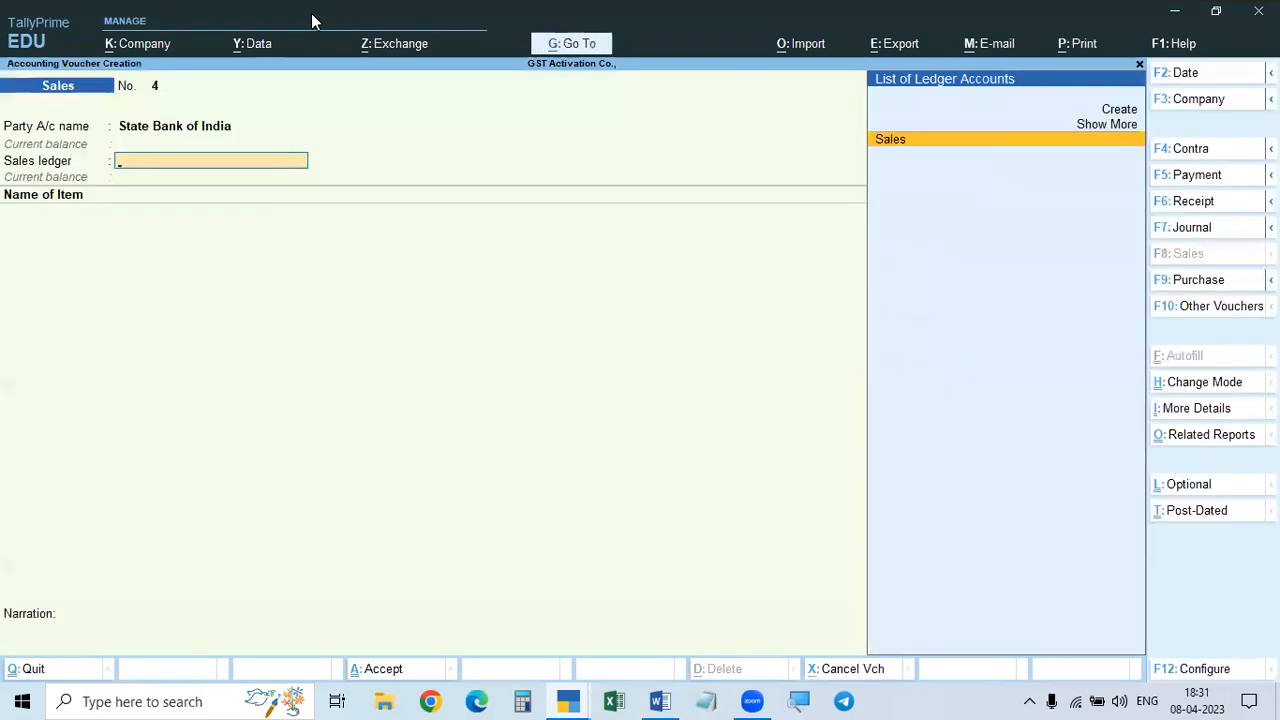
pyautogui.press('Return')
# Step: Add 1 Nos of HP Computers at a rate of 35,000 to the State Bank of India sales voucher
pyautogui.write('S')
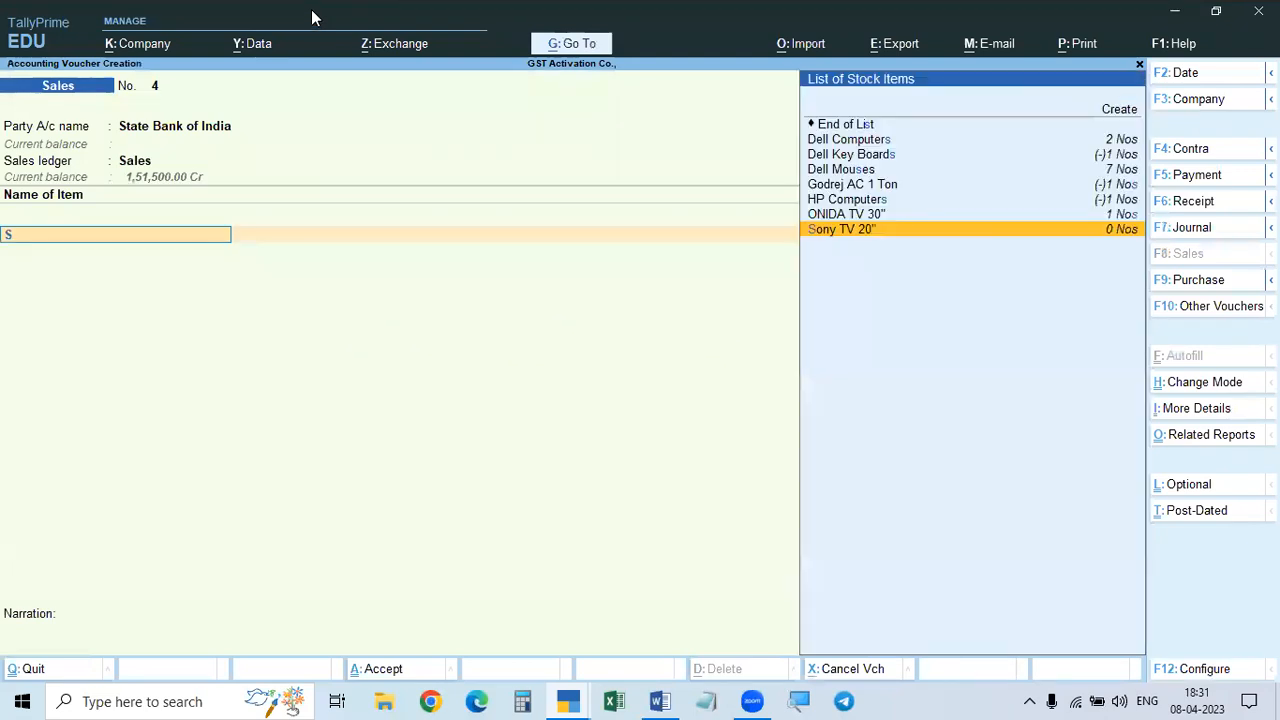
pyautogui.press('BackSpace')
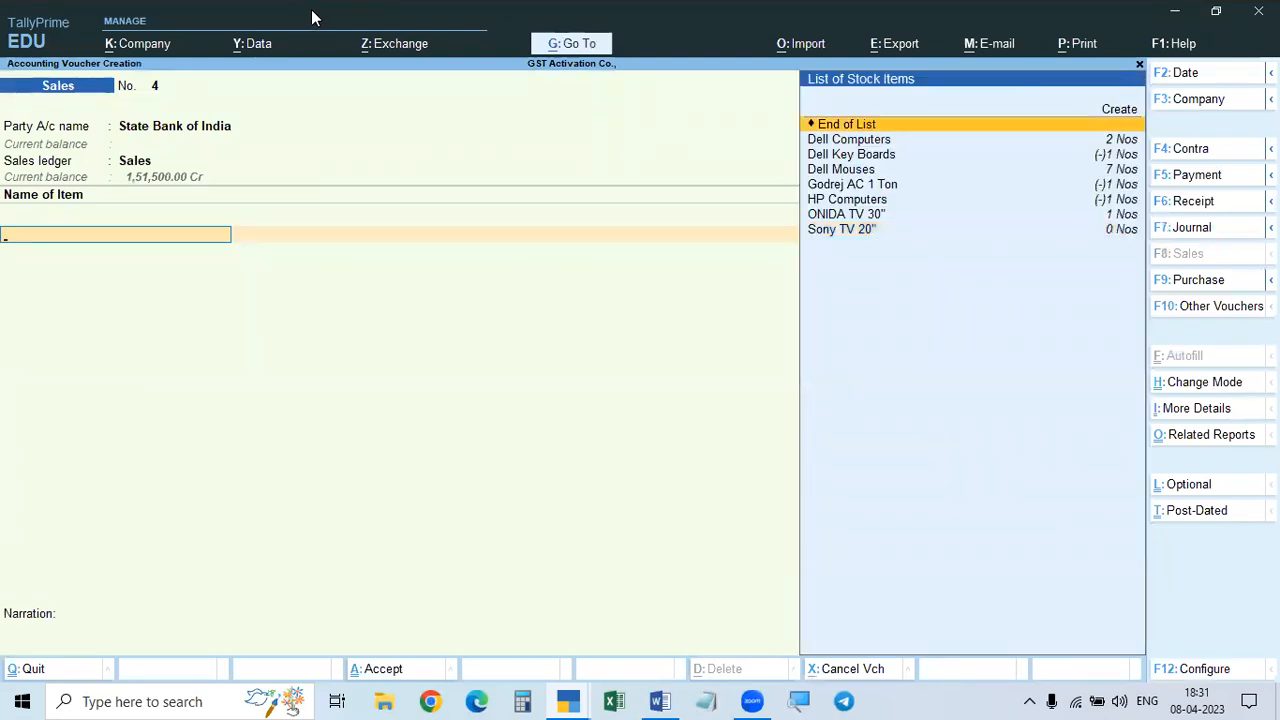
pyautogui.press('Down')
pyautogui.press('Down')
pyautogui.press('Down')
pyautogui.press('Down')
pyautogui.press('Down')
pyautogui.press('Down')
pyautogui.press('Down')
pyautogui.press('Down')
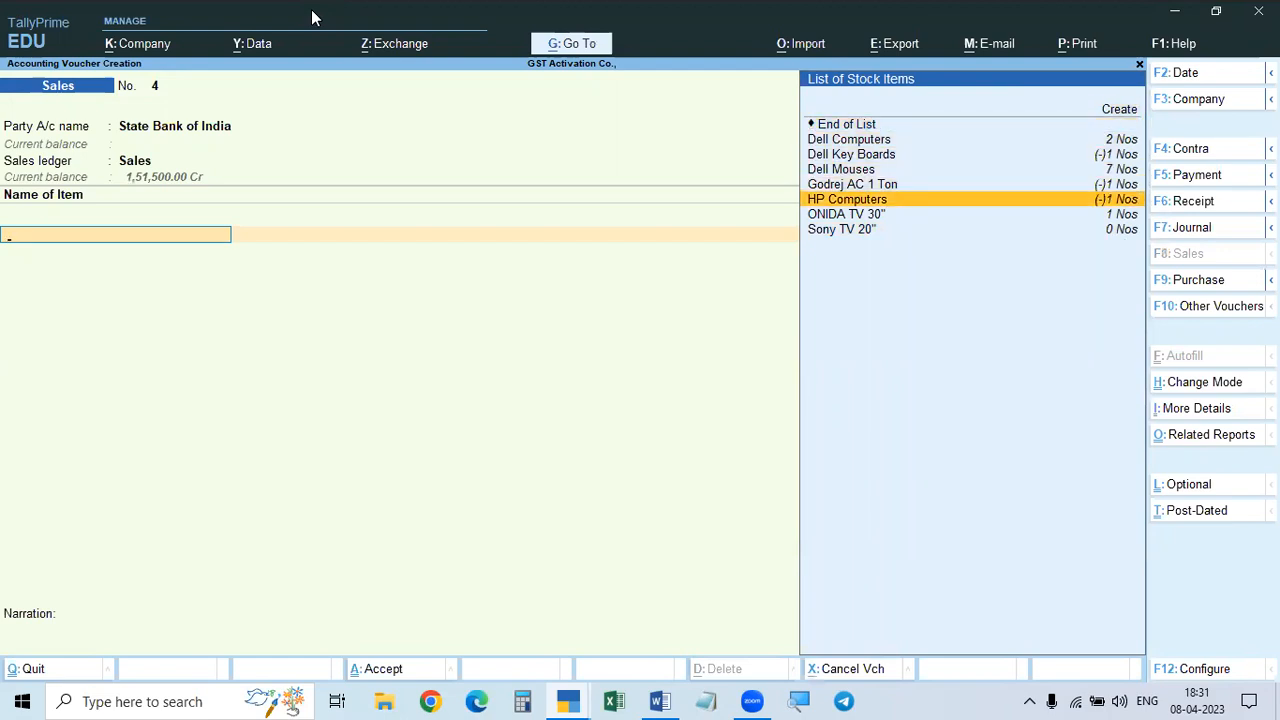
pyautogui.press('Return')
pyautogui.write('1')
pyautogui.press('Return')
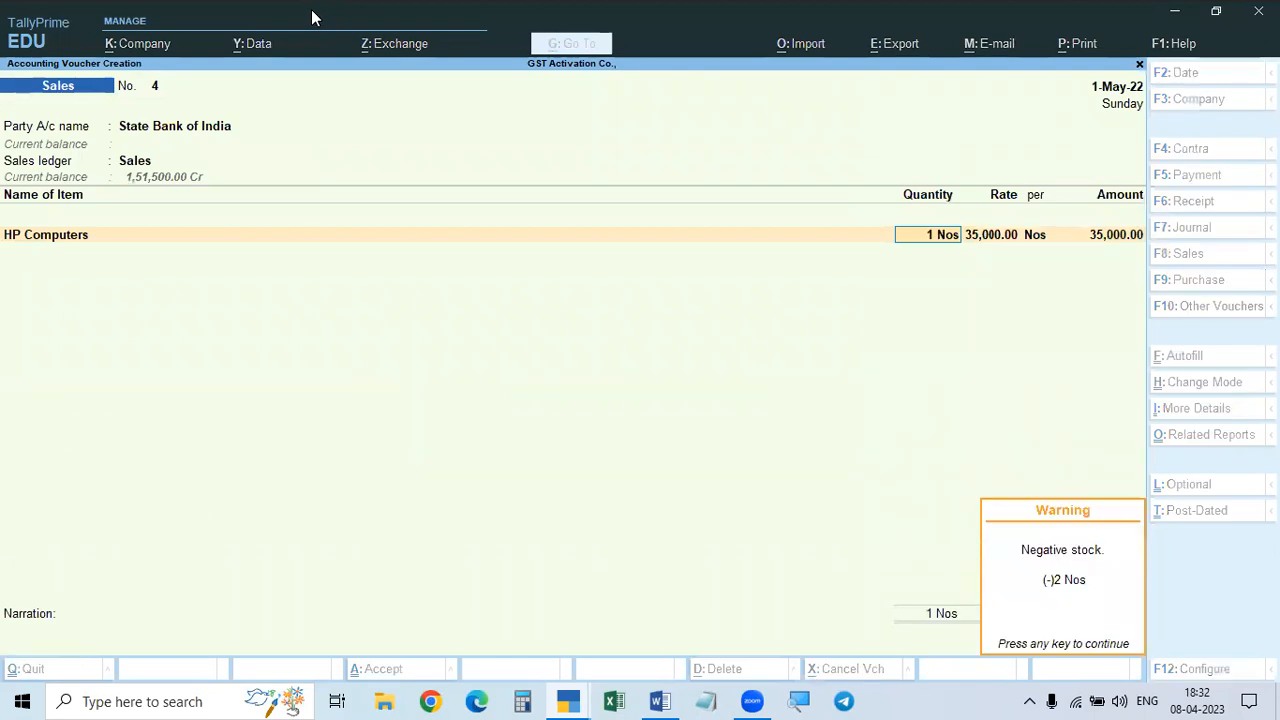
pyautogui.press('Return')
pyautogui.press('Return')
pyautogui.press('Return')
pyautogui.press('Return')
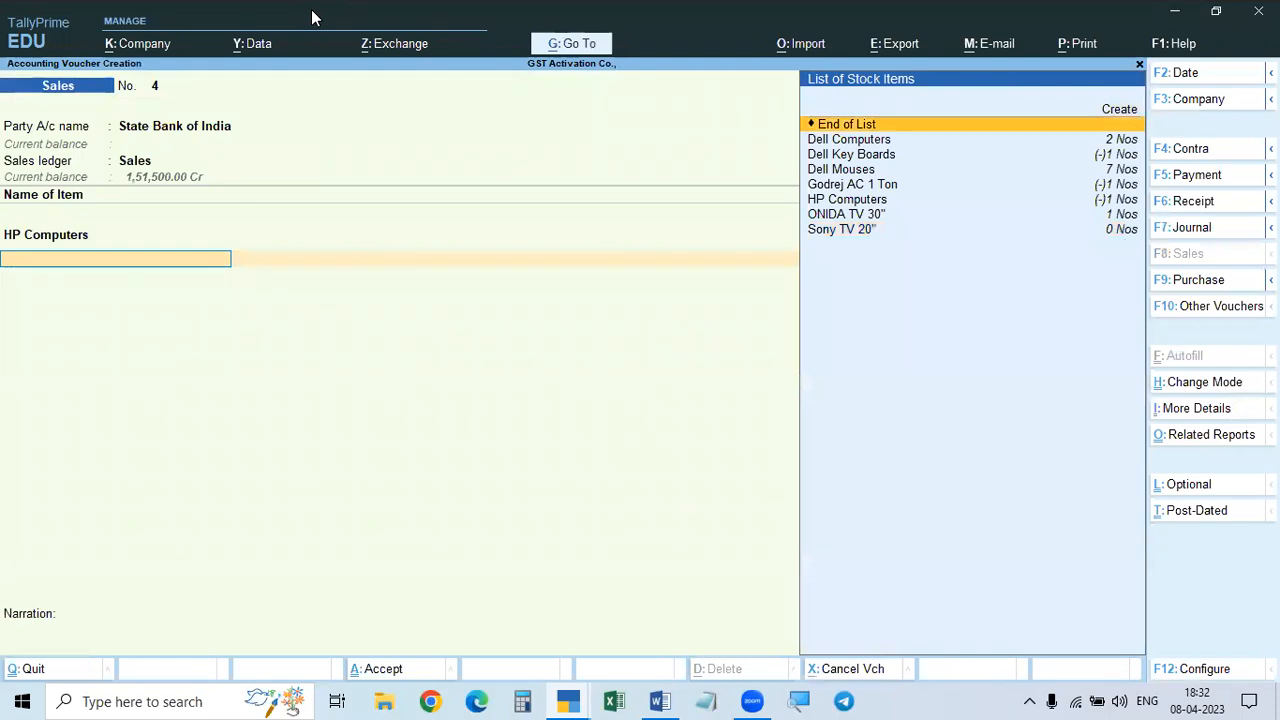
# Step: Add 1 Nos of Dell Key Boards at a rate of 1,500 below the HP Computers item
pyautogui.press('Down')
pyautogui.press('Down')
pyautogui.press('Return')
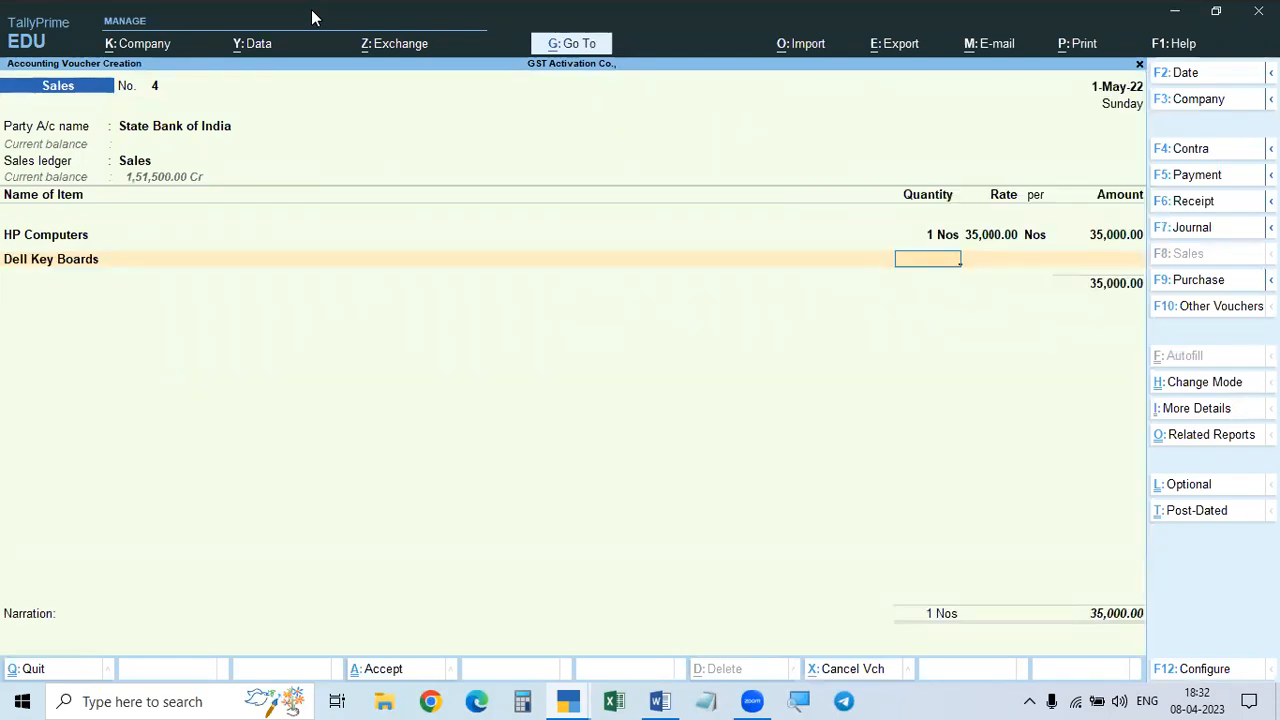
pyautogui.write('1')
pyautogui.press('Return')
pyautogui.press('Return')
pyautogui.press('Return')
pyautogui.press('Return')
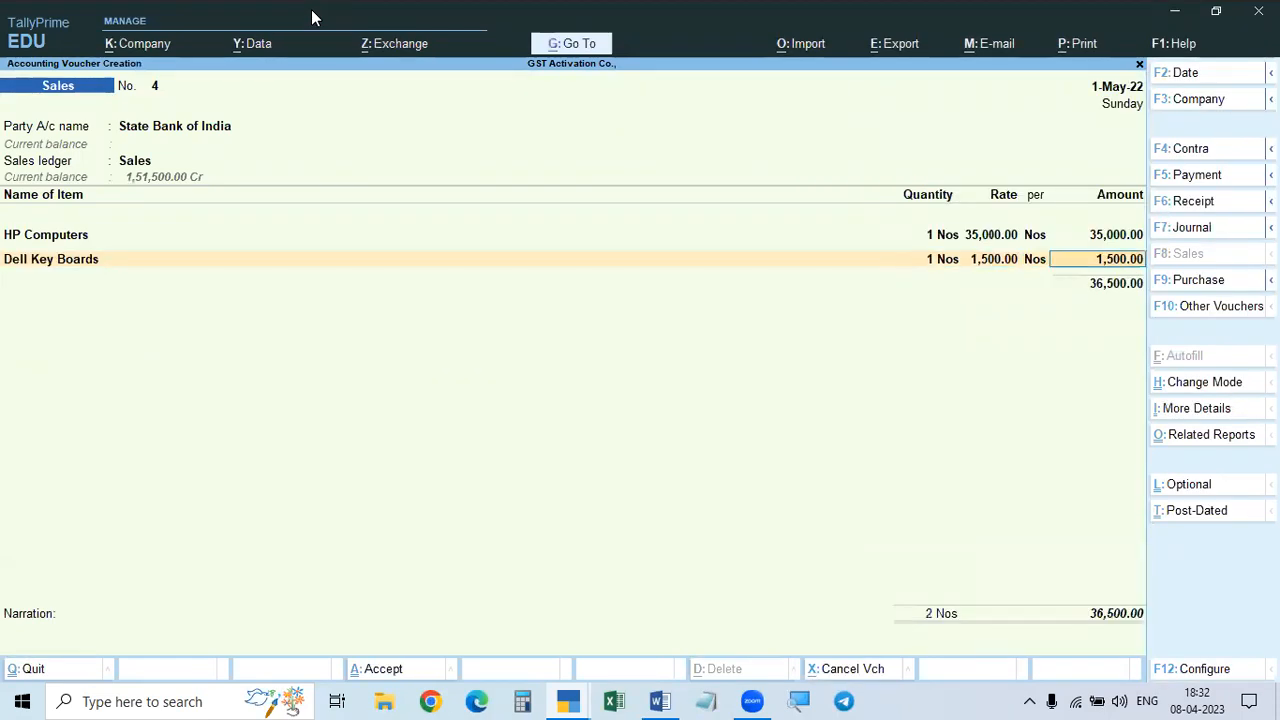
# Step: Add the IGST tax ledger below the items of the State Bank of India sales voucher
pyautogui.write('IGST')
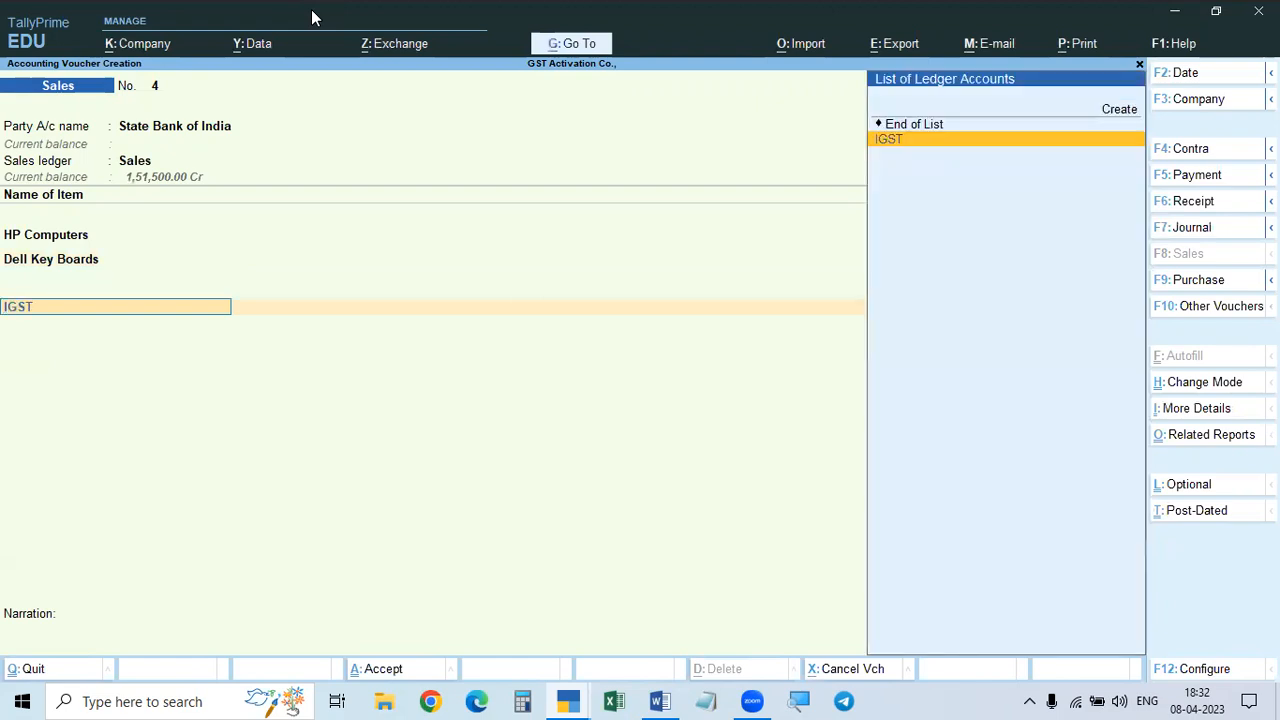
pyautogui.press('Return')
pyautogui.press('Return')
pyautogui.press('Return')
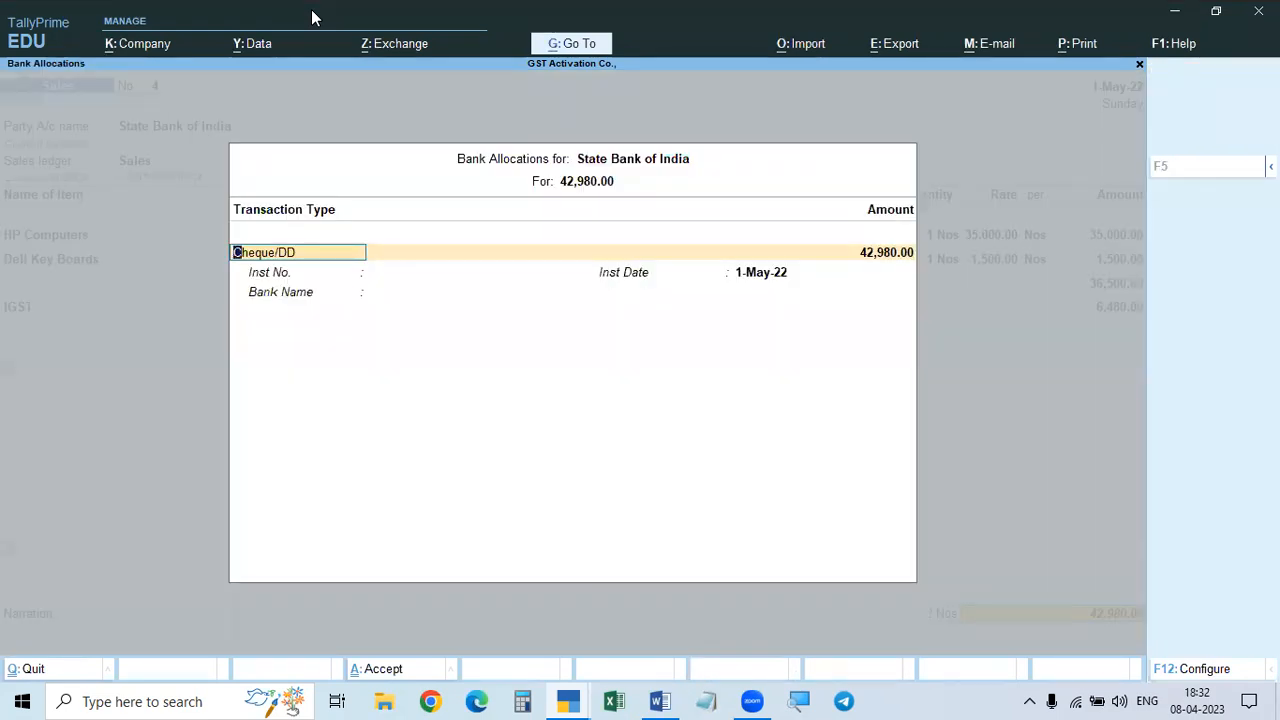
# Step: Allocate the State Bank of India amount as Cheque/DD with instrument number 123456 and specify ICICI BANK as the bank name
pyautogui.press('Escape')
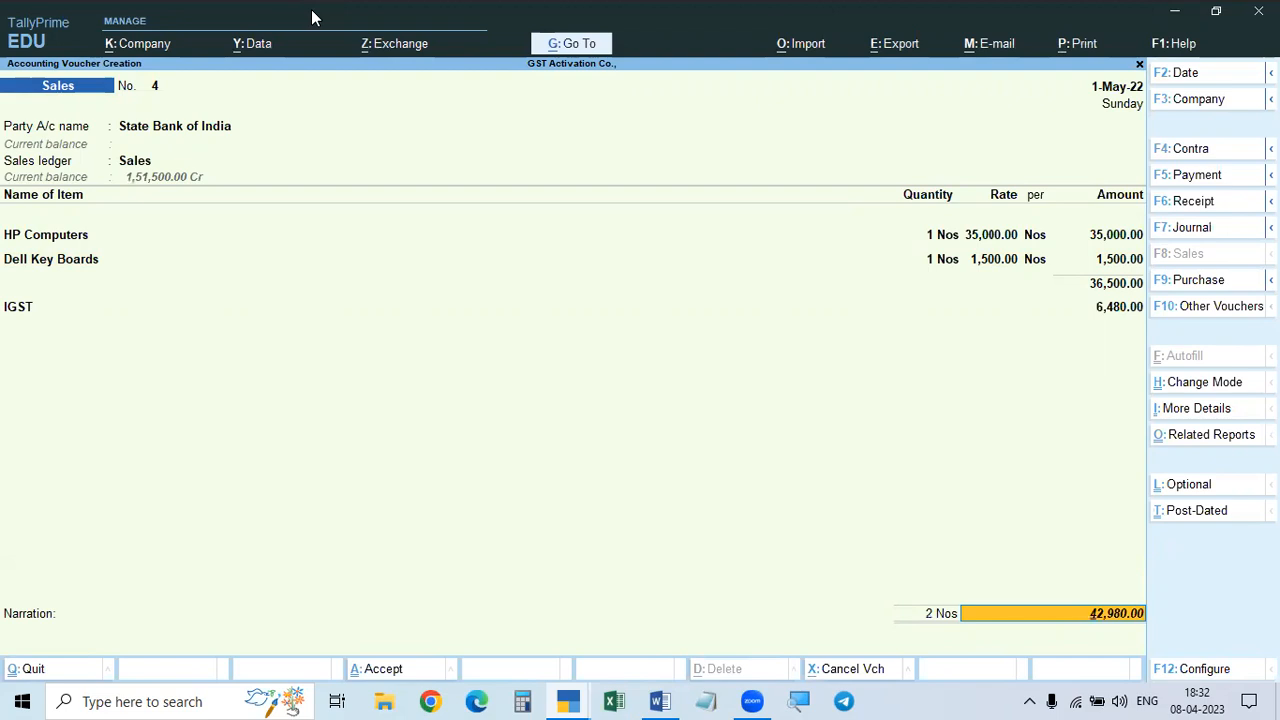
pyautogui.press('Return')
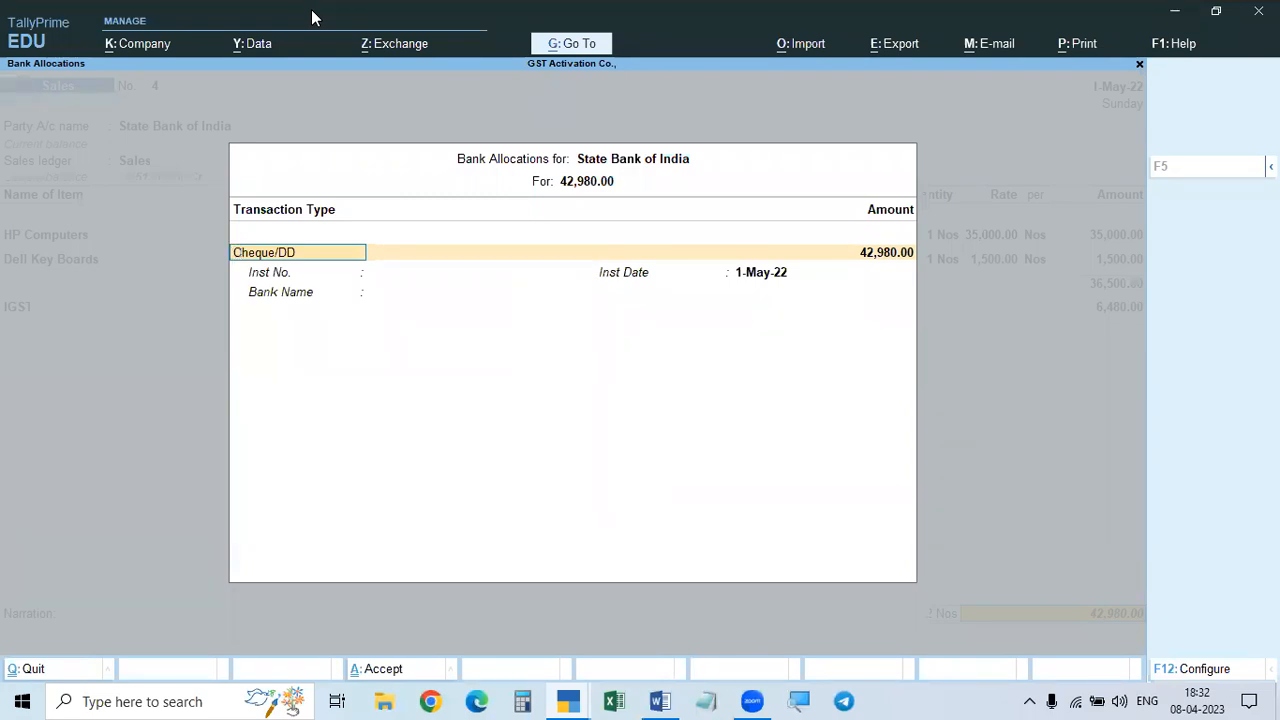
pyautogui.press('Return')
pyautogui.write('123456')
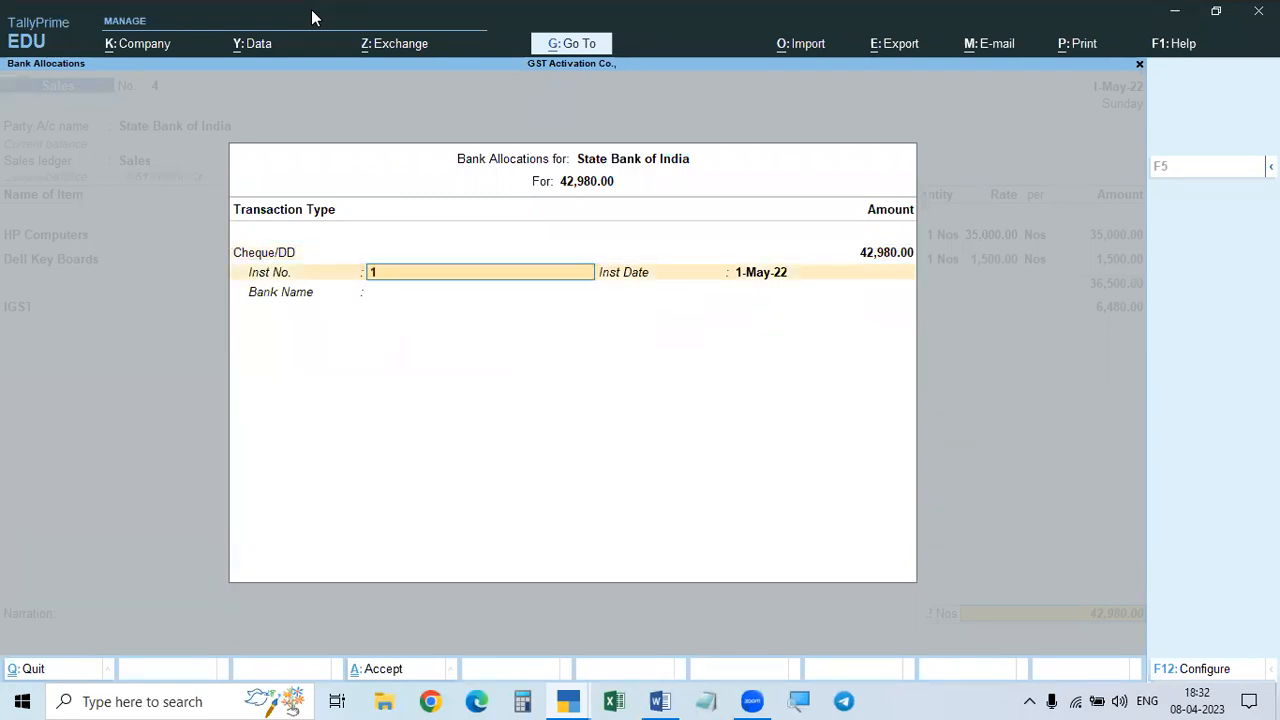
pyautogui.press('Return')
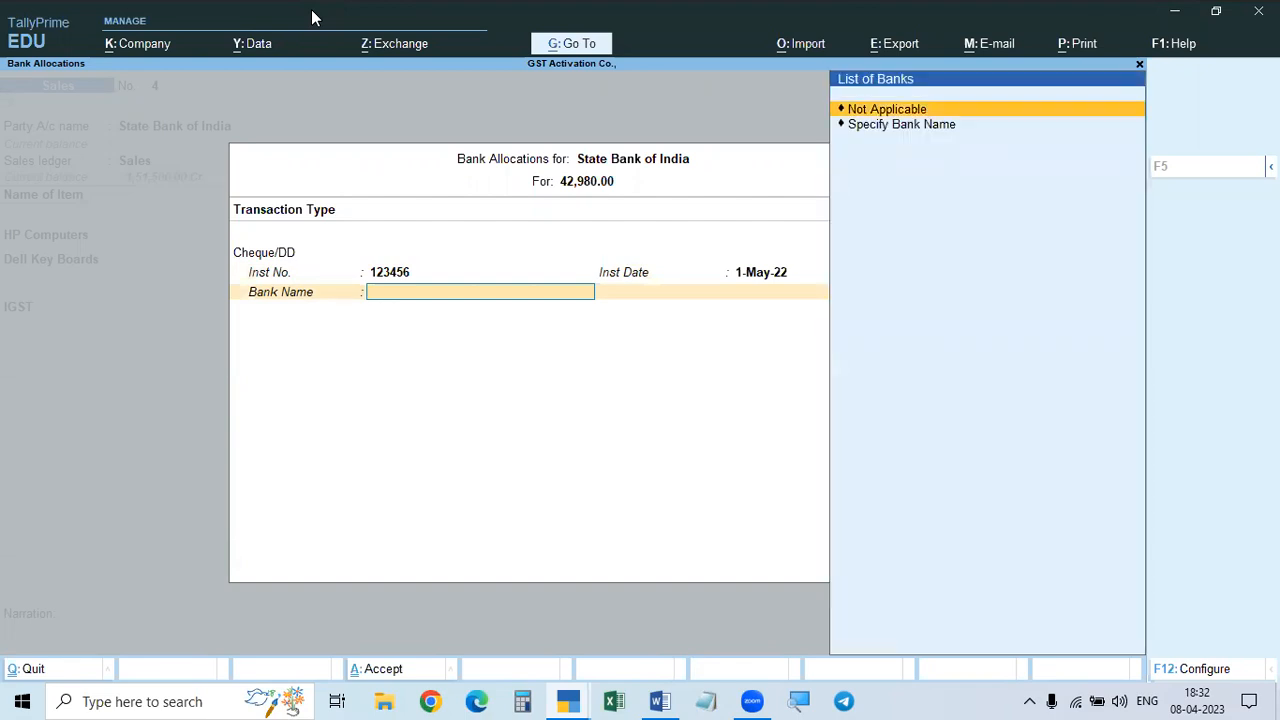
pyautogui.press('Down')
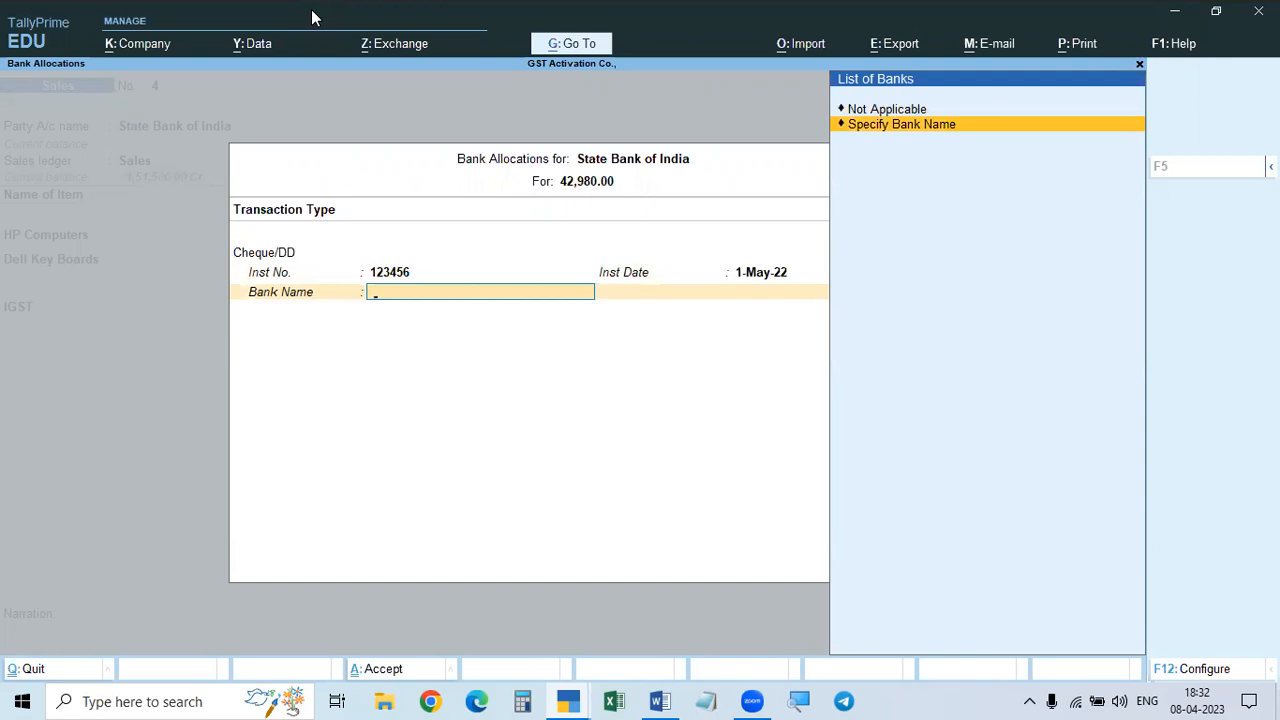
pyautogui.press('Return')
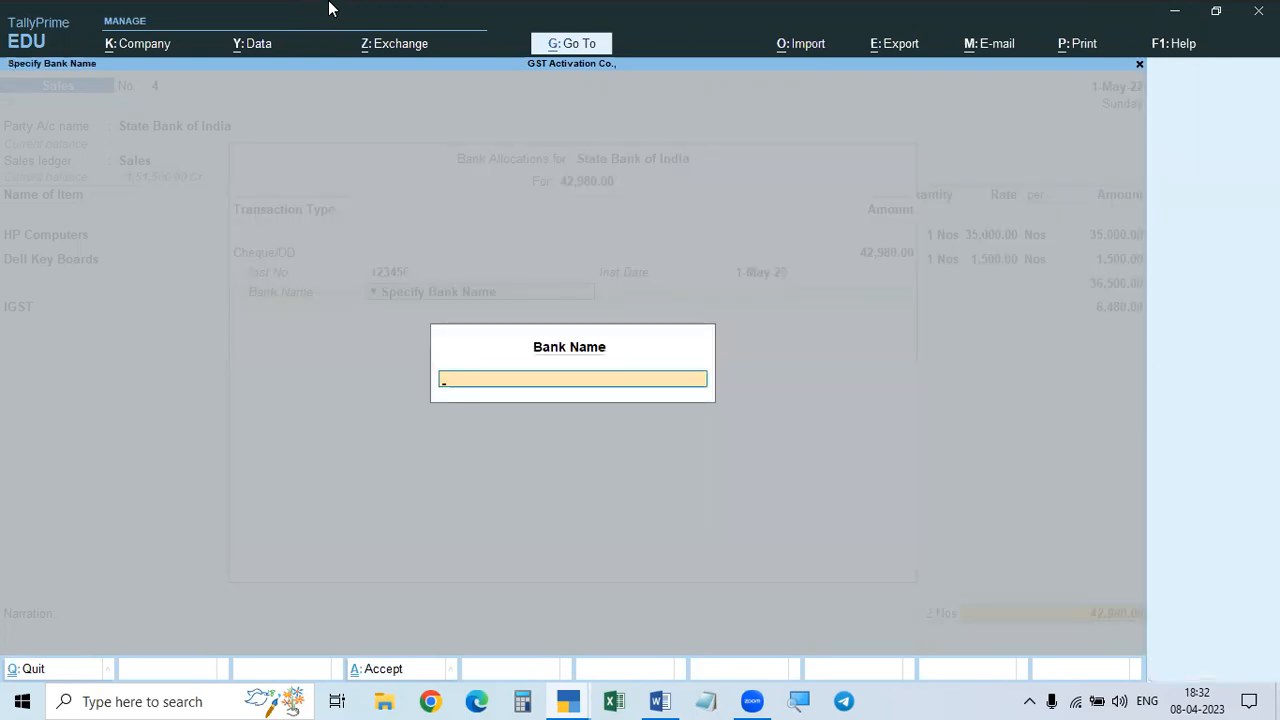
pyautogui.write('ICICI BANK,')
pyautogui.press('Return')
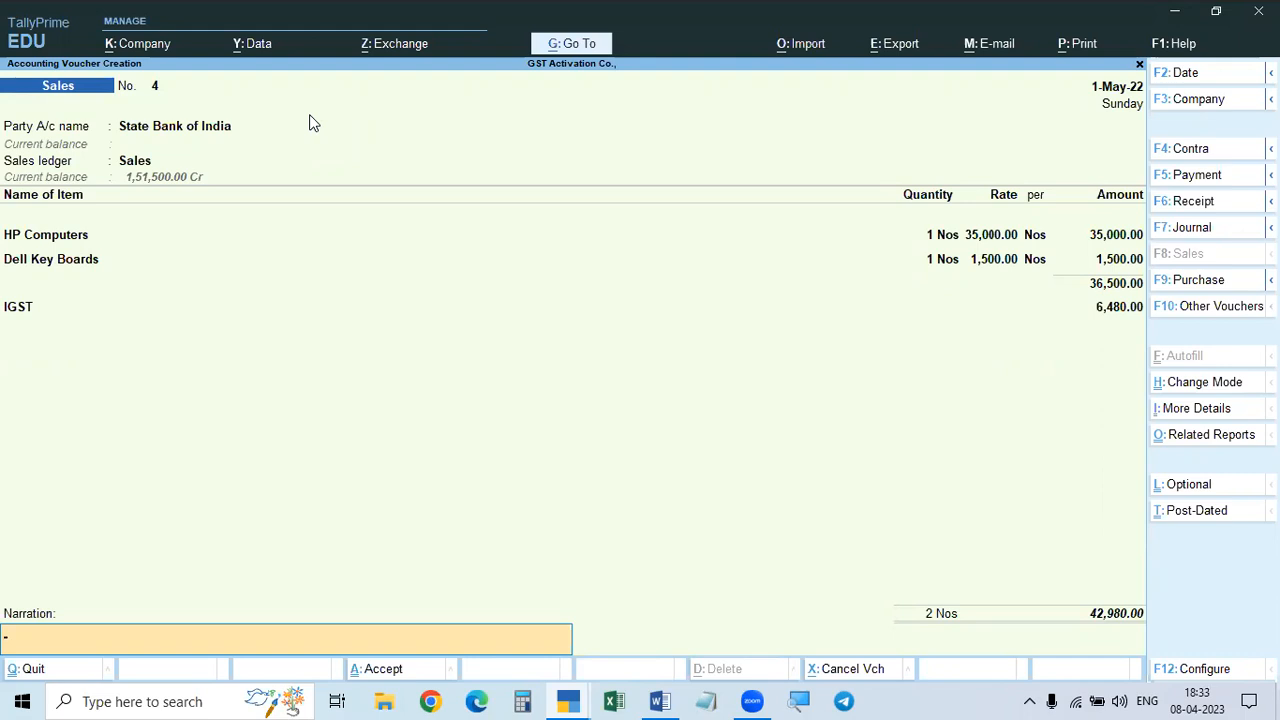
# Step: Preview the tax invoice of the State Bank of India sales voucher enlarged, and close the preview
pyautogui.hotkey('ctrl', 'a')
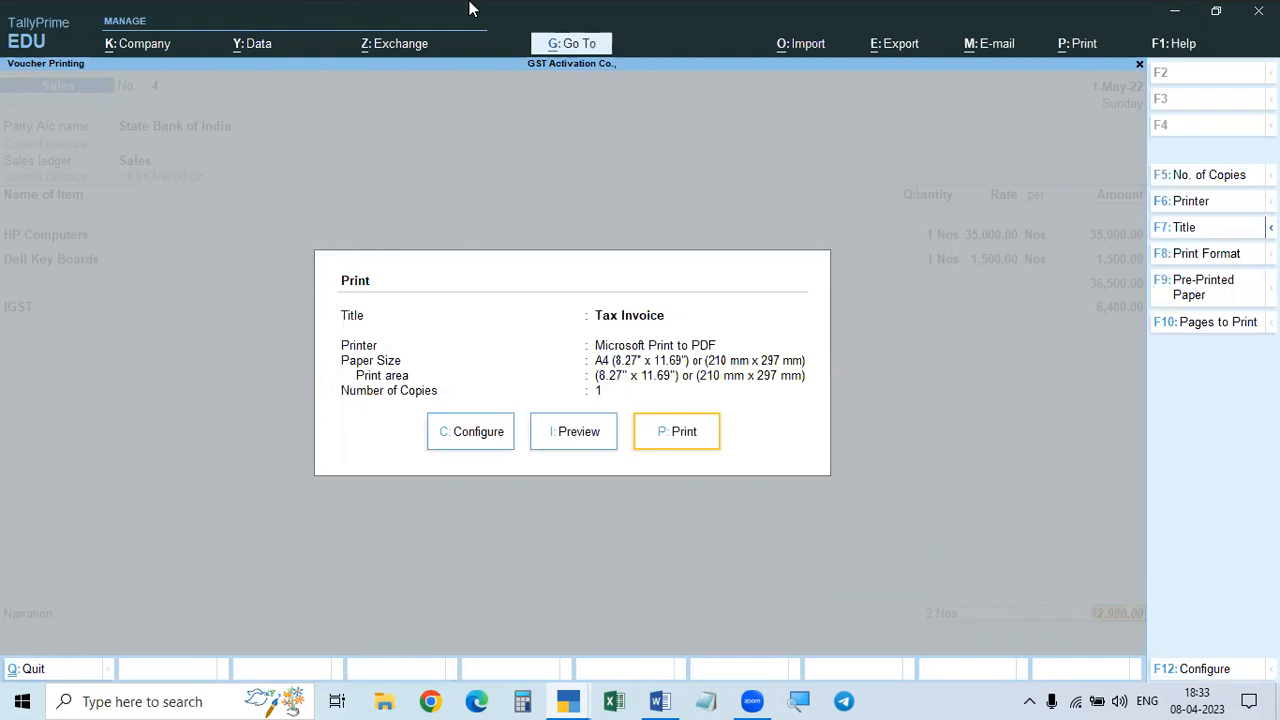
pyautogui.press('i')
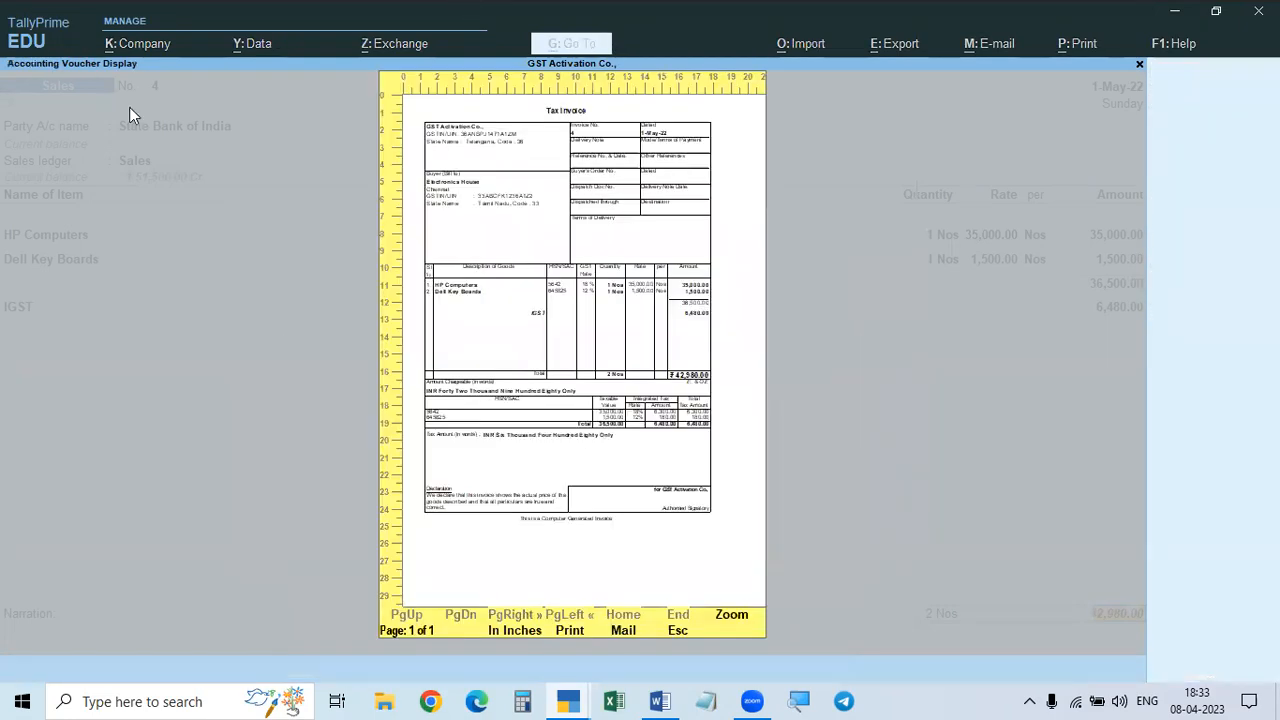
pyautogui.click(740, 619)
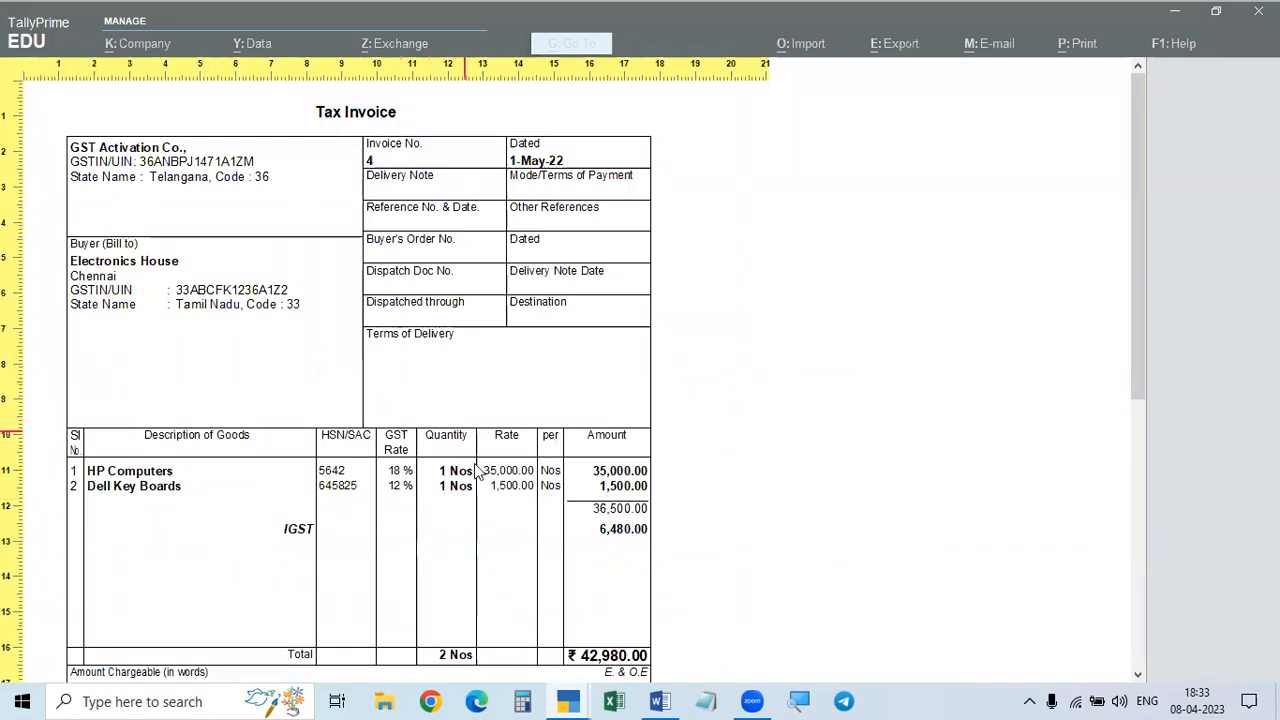
pyautogui.scroll(-2, 330, 525)
pyautogui.click(530, 505)
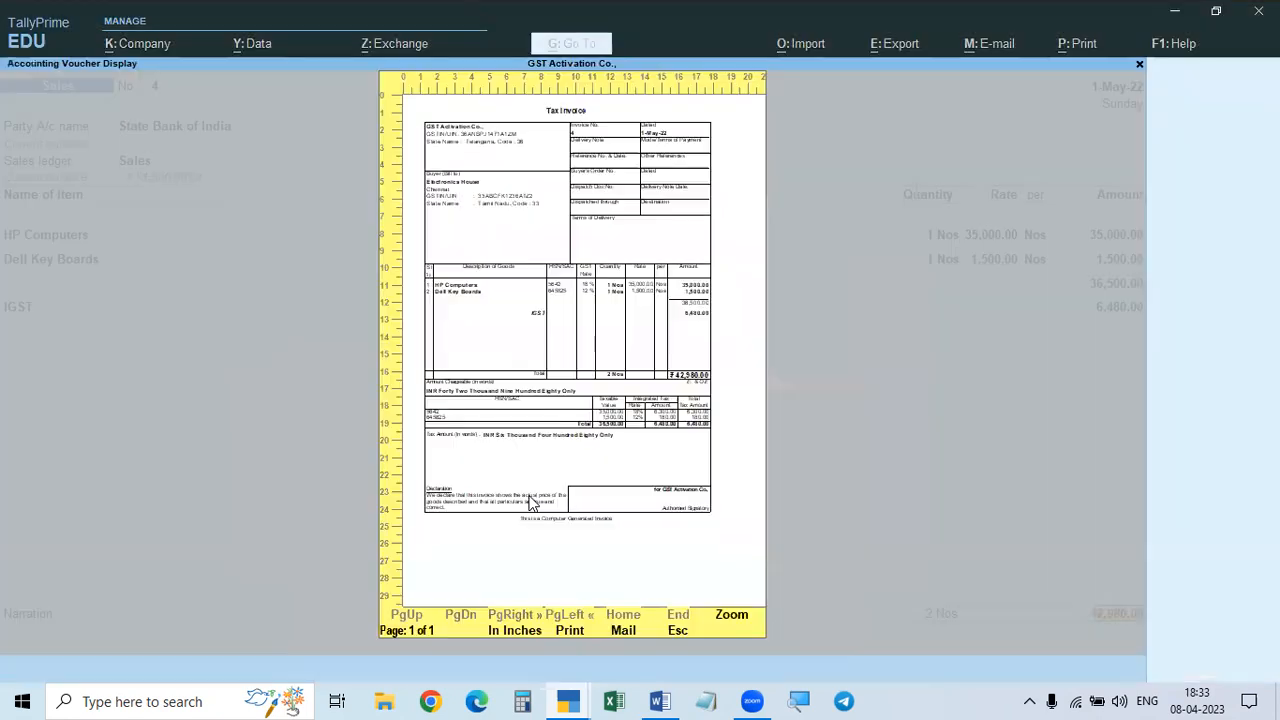
pyautogui.press('Escape')
pyautogui.press('Escape')
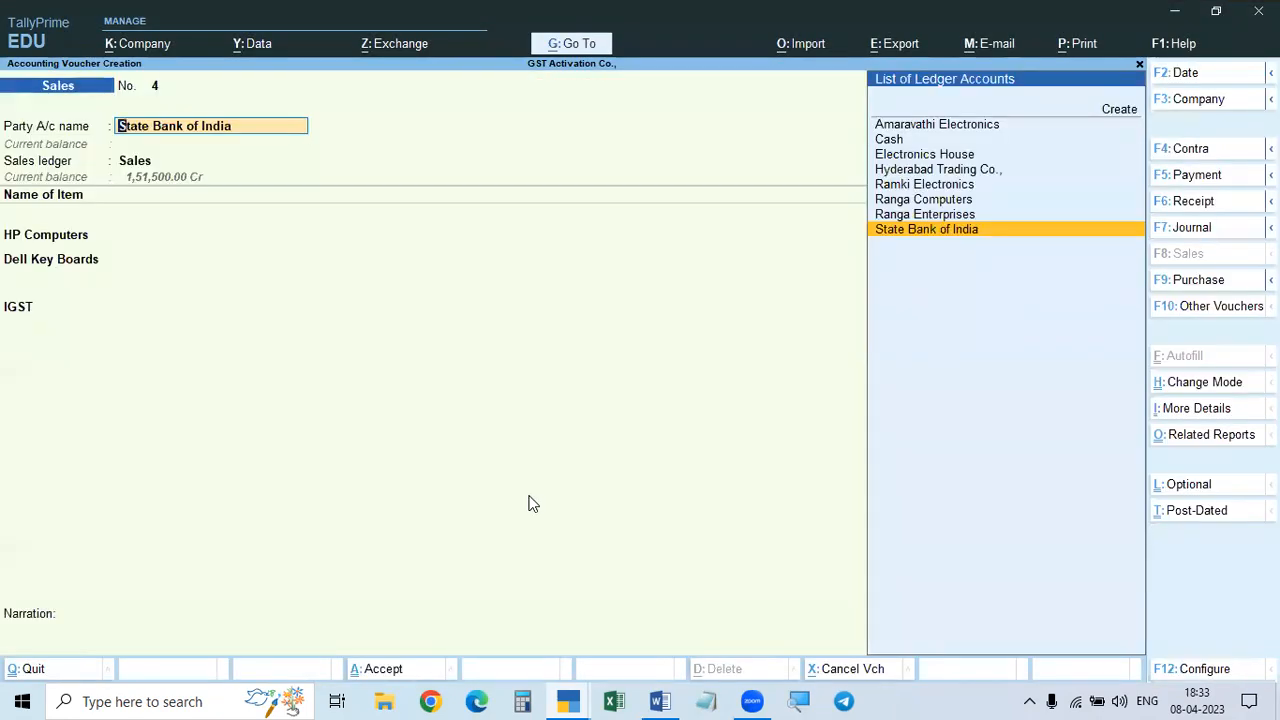
# Step: Examine the detailed GST tax analysis of the State Bank of India sales voucher, keeping its existing party and item entries
pyautogui.press('Return')
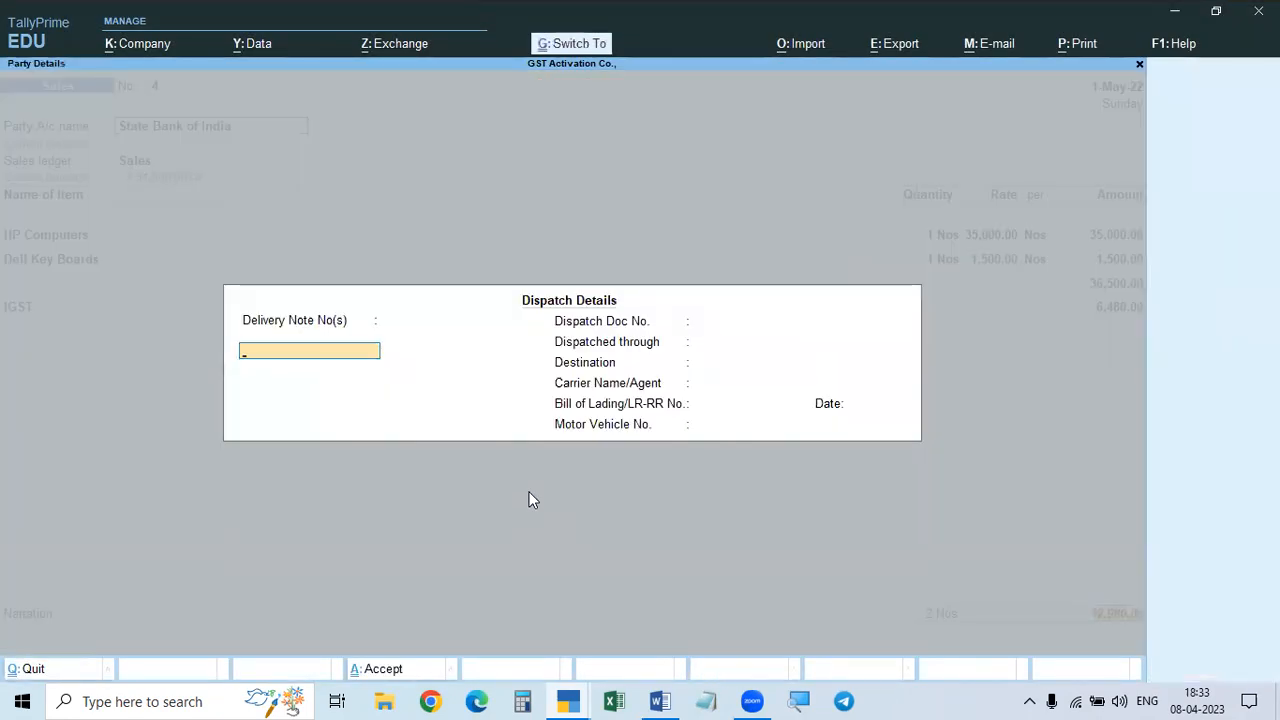
pyautogui.press('Escape')
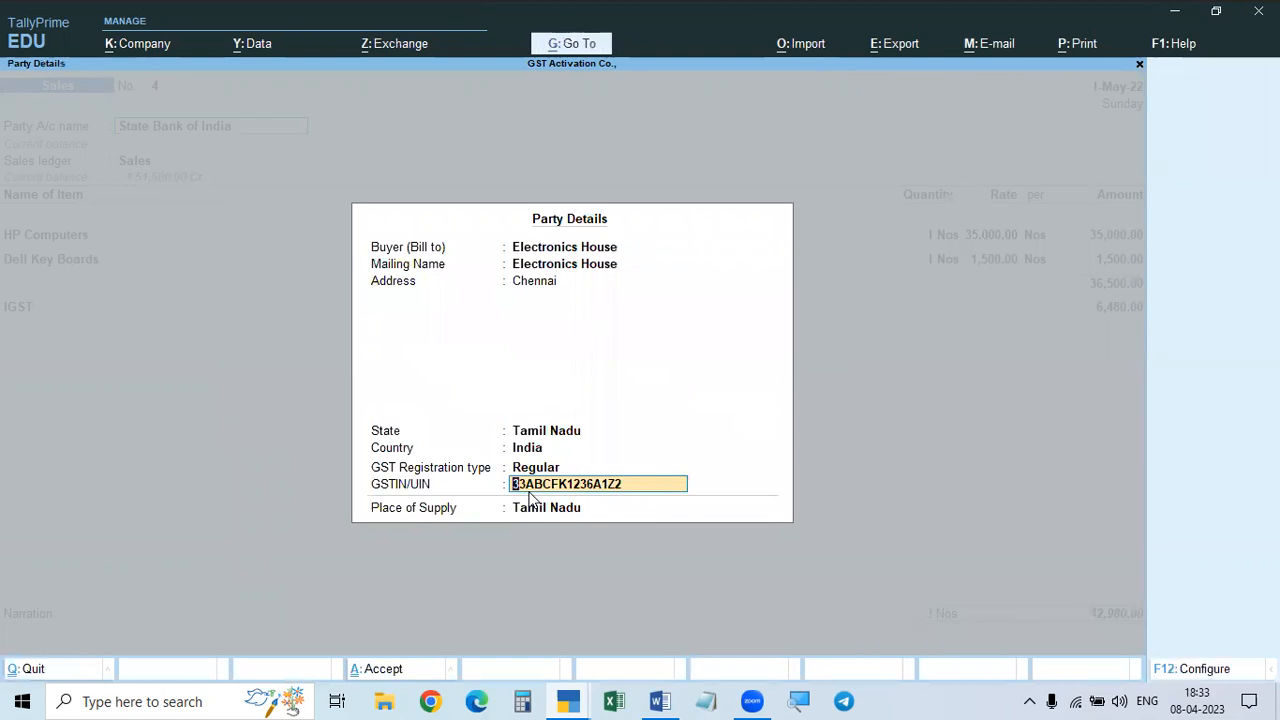
pyautogui.press('Return')
pyautogui.press('Return')
pyautogui.press('Return')
pyautogui.press('Return')
pyautogui.press('Return')
pyautogui.press('Return')
pyautogui.press('Return')
pyautogui.press('Return')
pyautogui.press('Return')
pyautogui.press('Return')
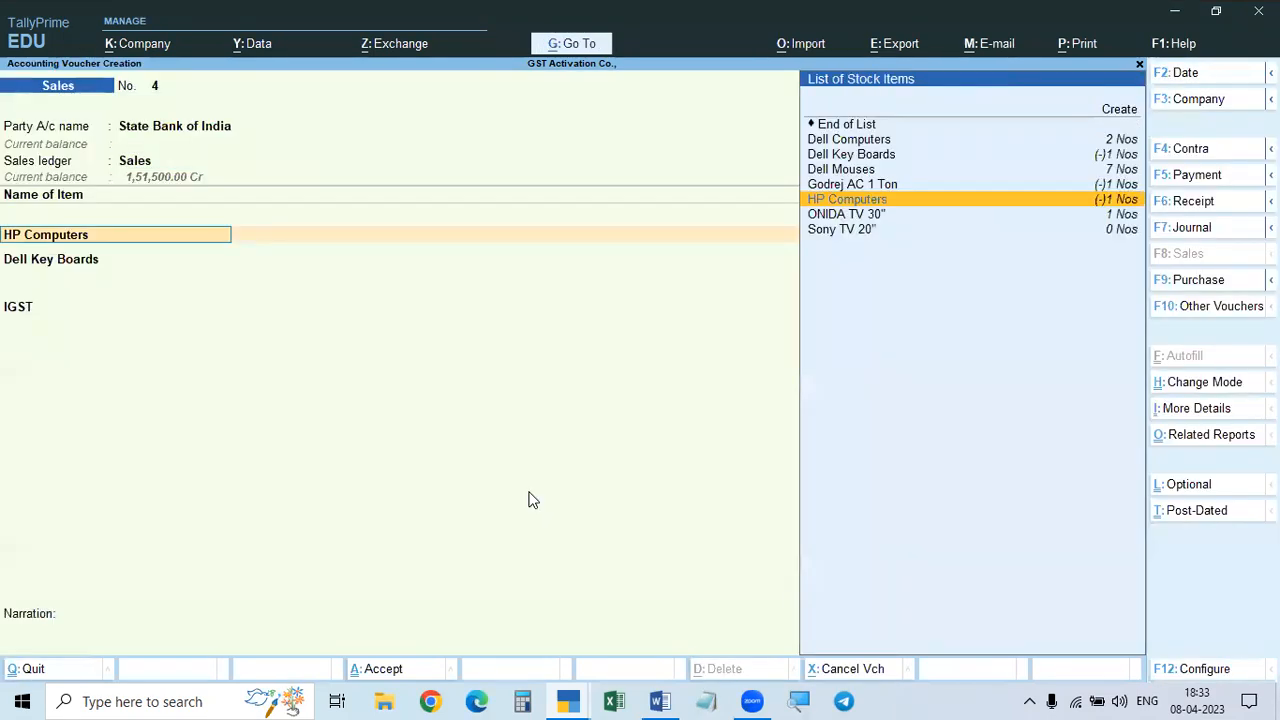
pyautogui.press('Return')
pyautogui.press('Return')
pyautogui.press('Return')
pyautogui.press('Return')
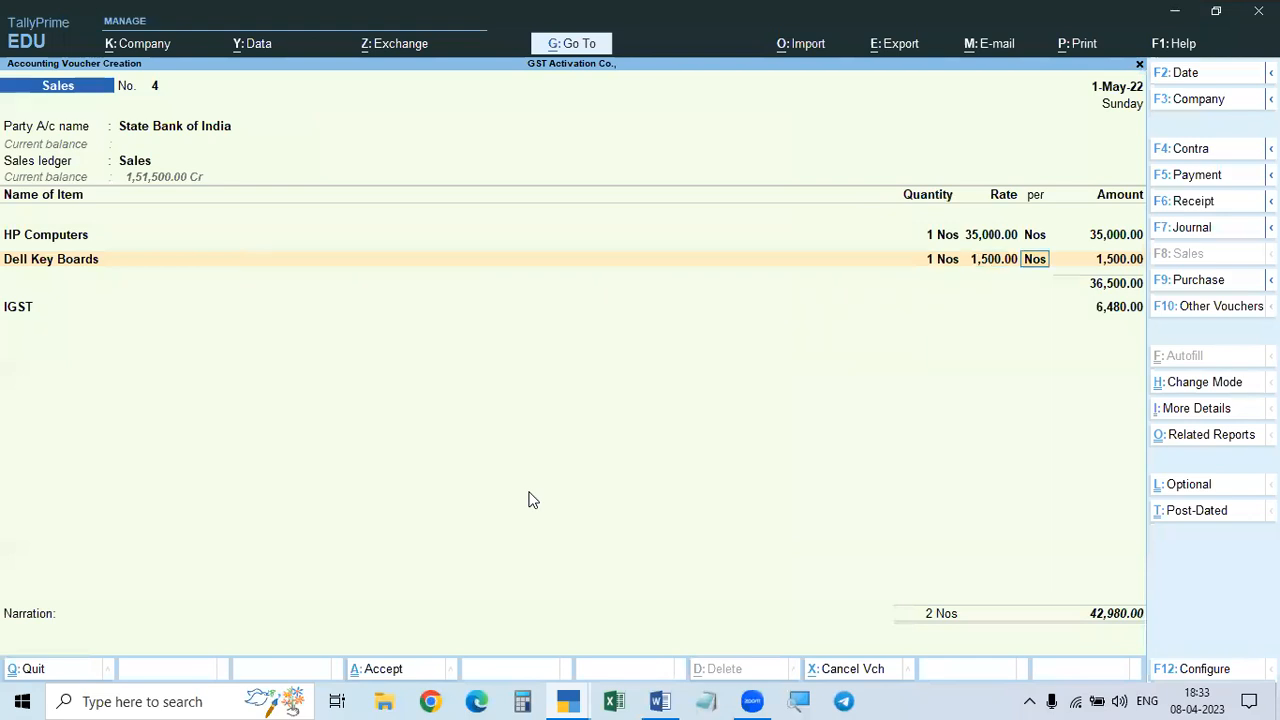
pyautogui.press('Return')
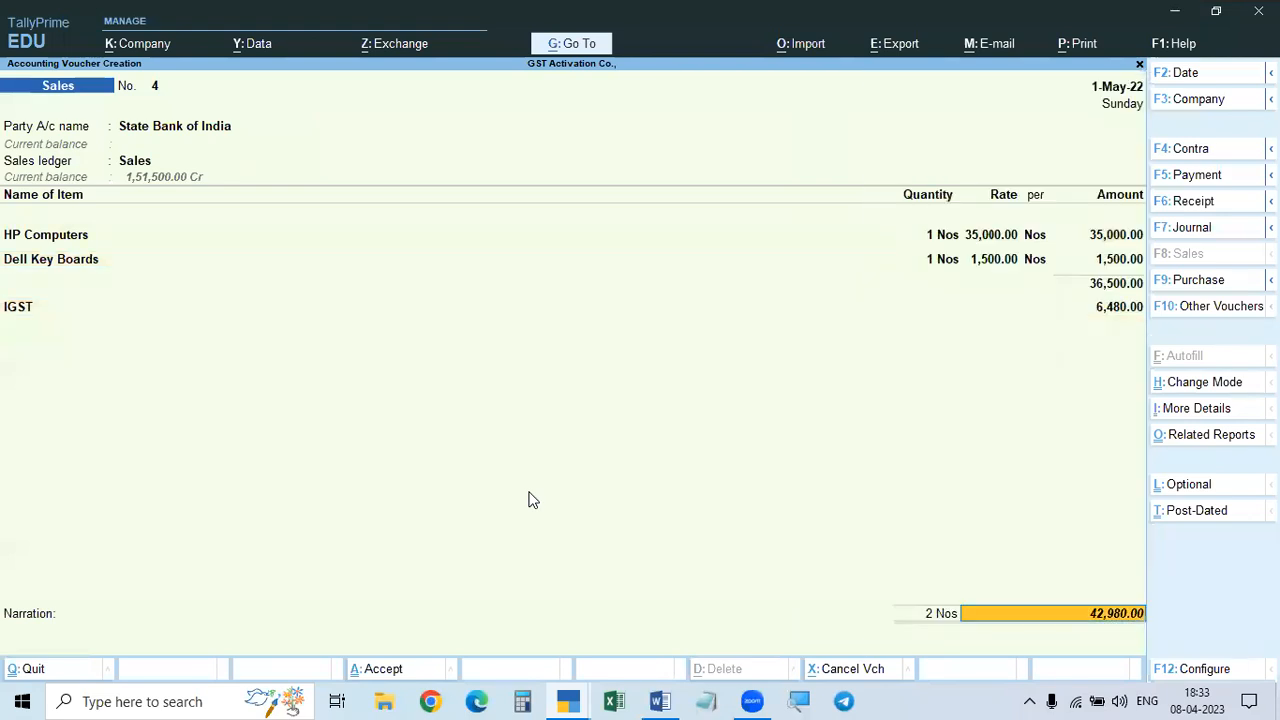
pyautogui.hotkey('ctrl', 'o')
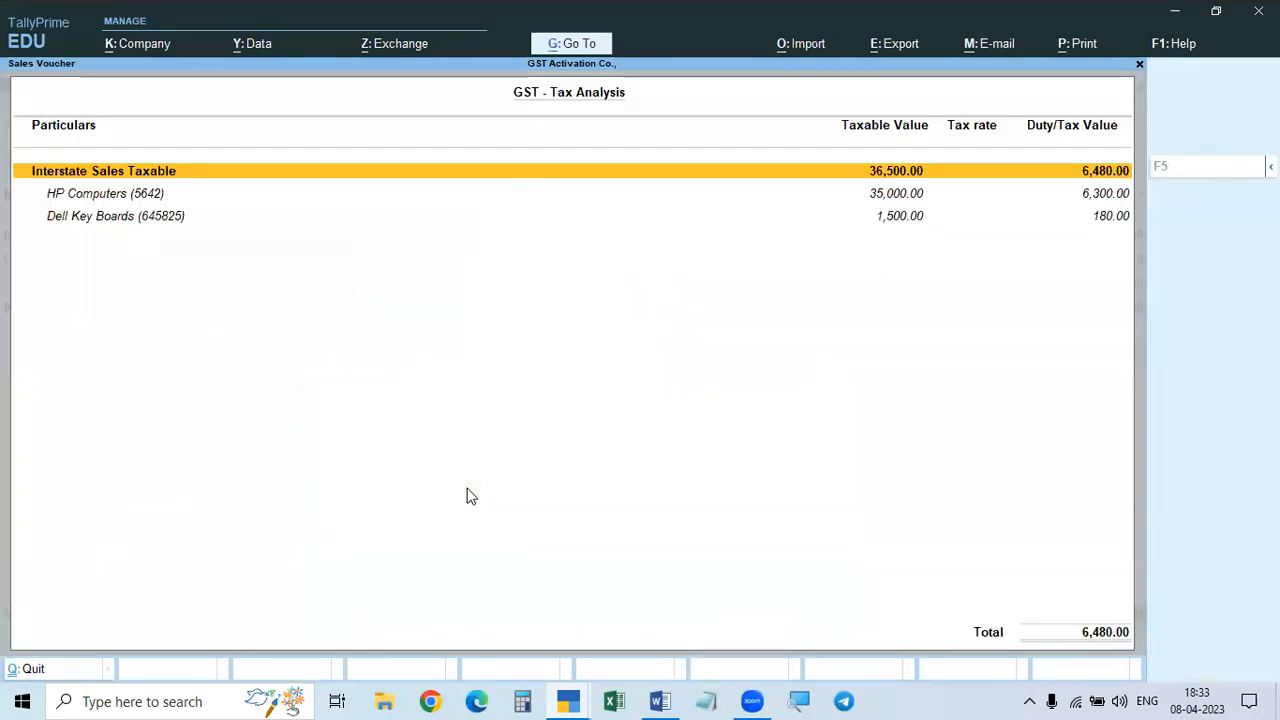
pyautogui.hotkey('alt', 'F5')
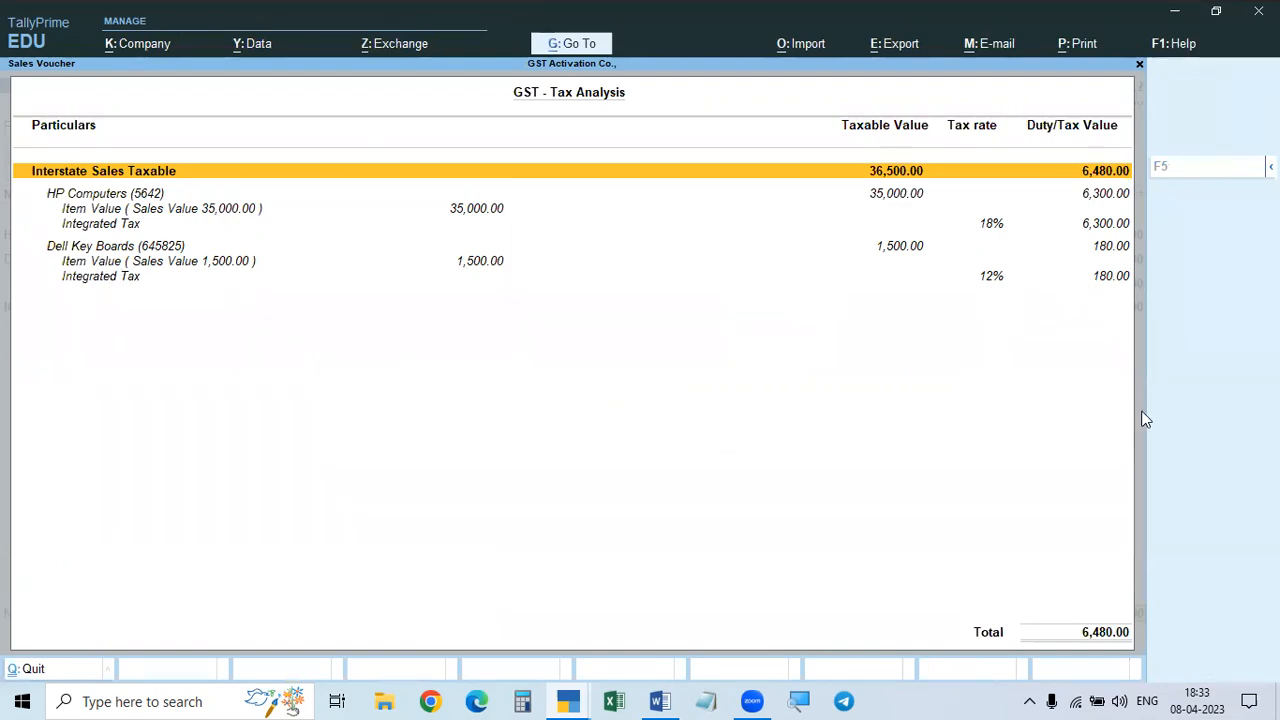
pyautogui.press('Escape')
pyautogui.press('Escape')
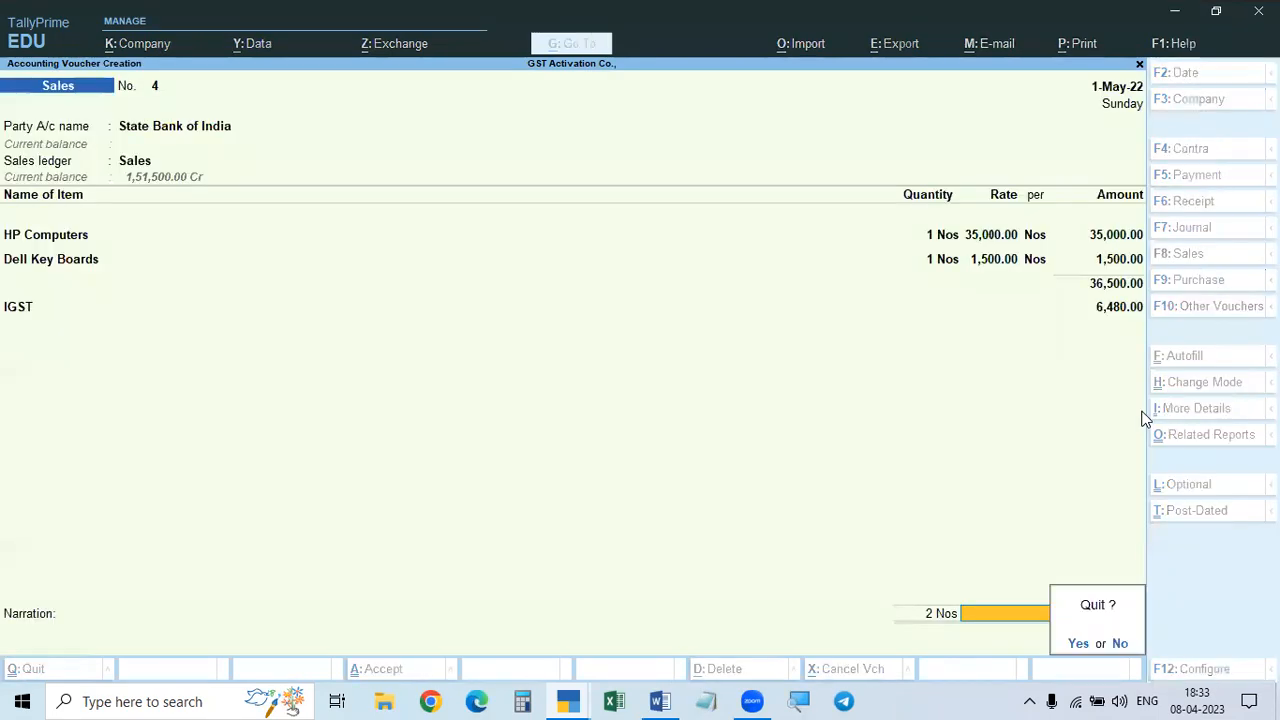
pyautogui.press('n')
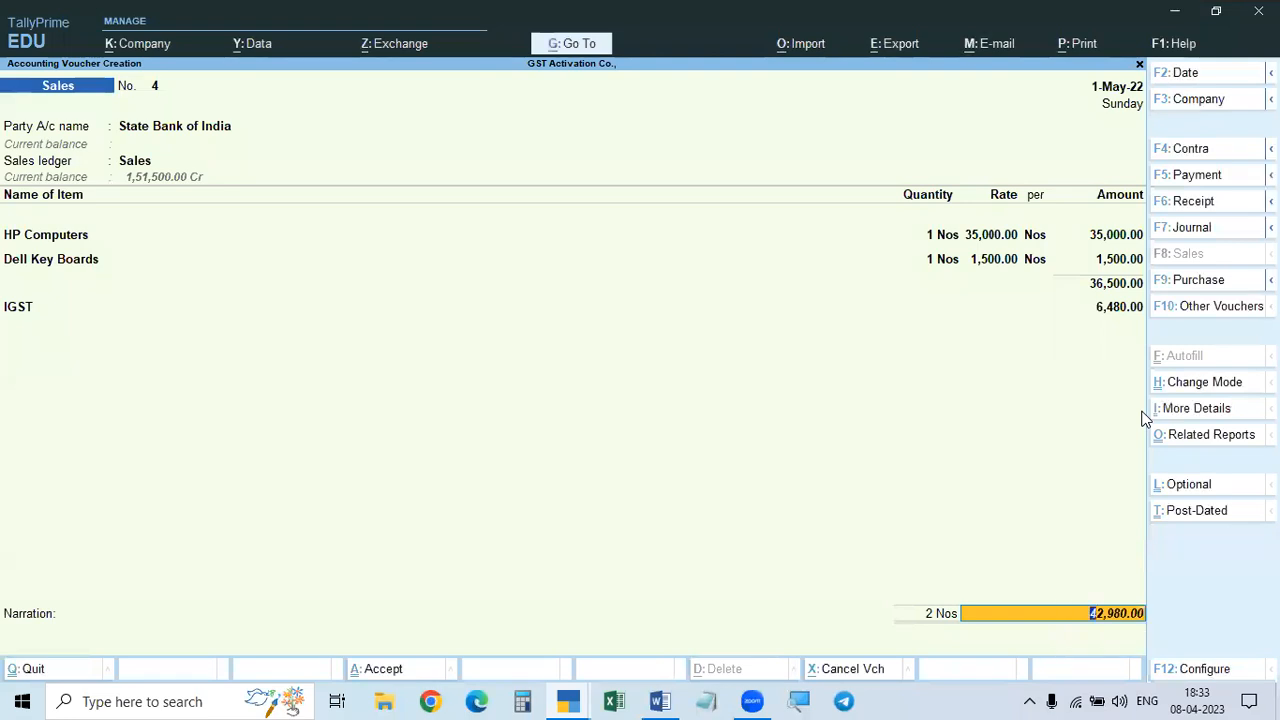
# Step: Examine the voucher's tax invoice in an enlarged print preview, including the buyer details and Mode/Terms of Payment, and return to the party account
pyautogui.hotkey('ctrl', 'p')
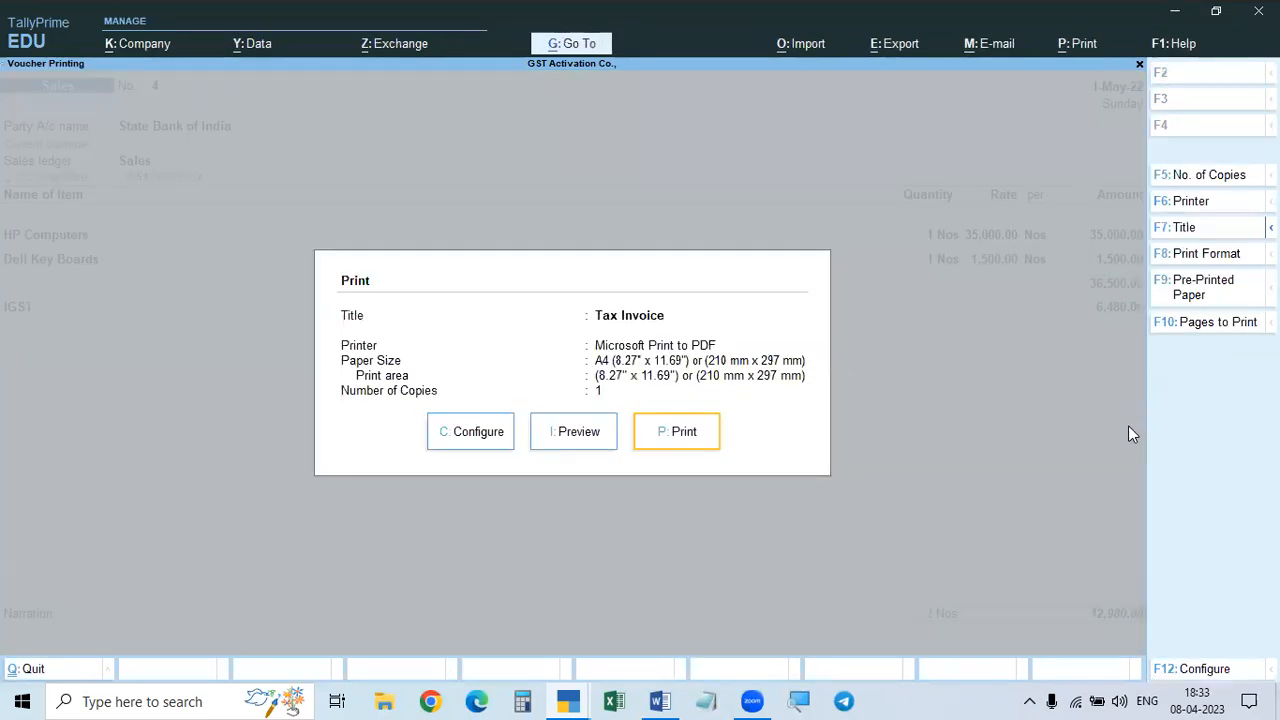
pyautogui.click(566, 440)
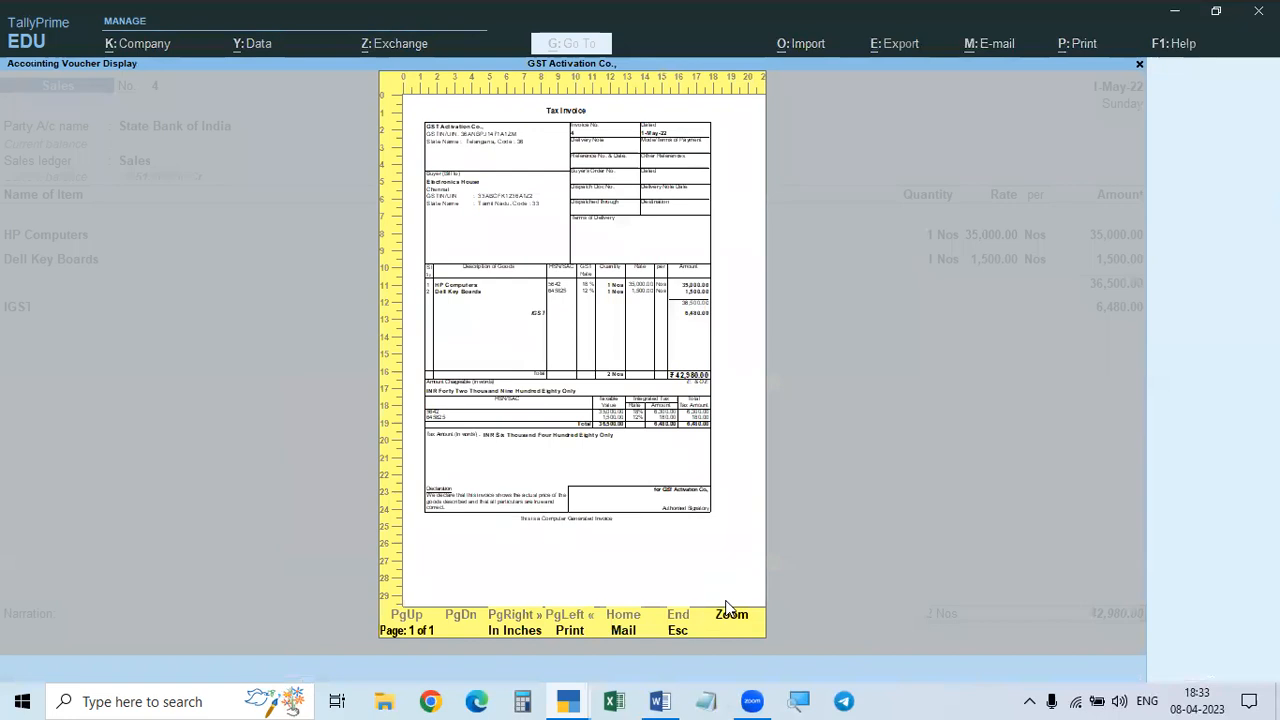
pyautogui.click(731, 615)
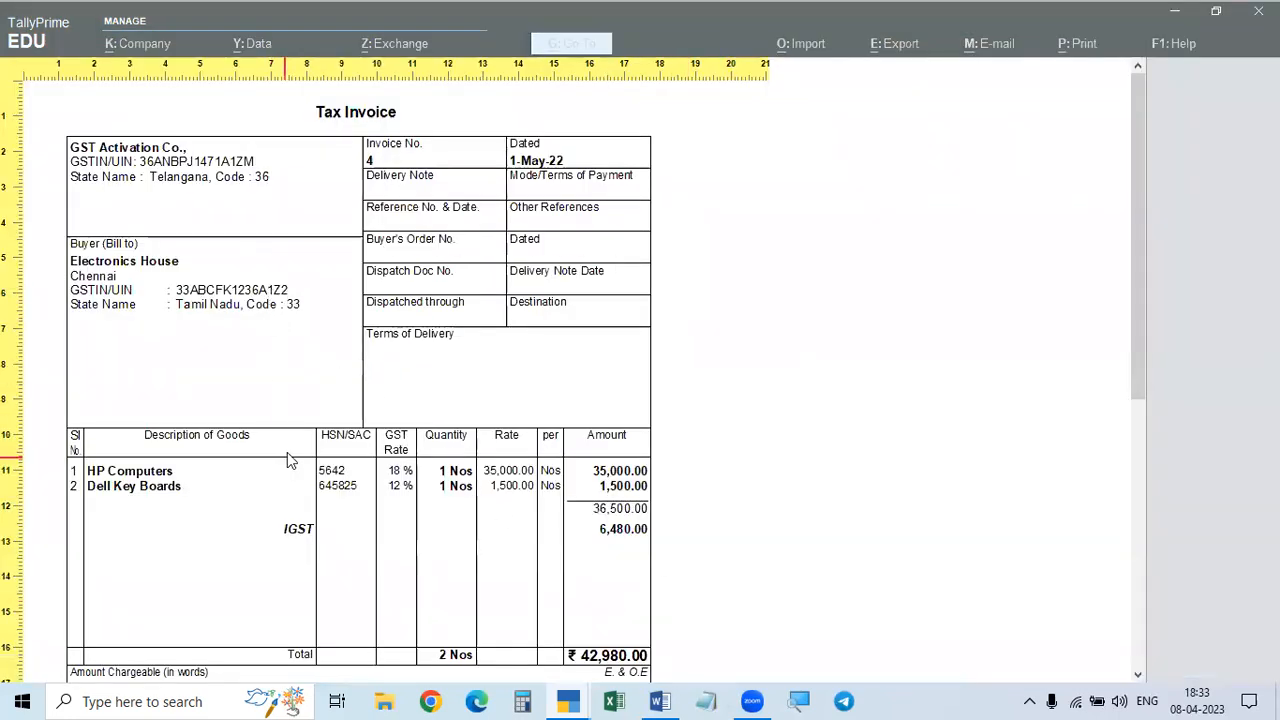
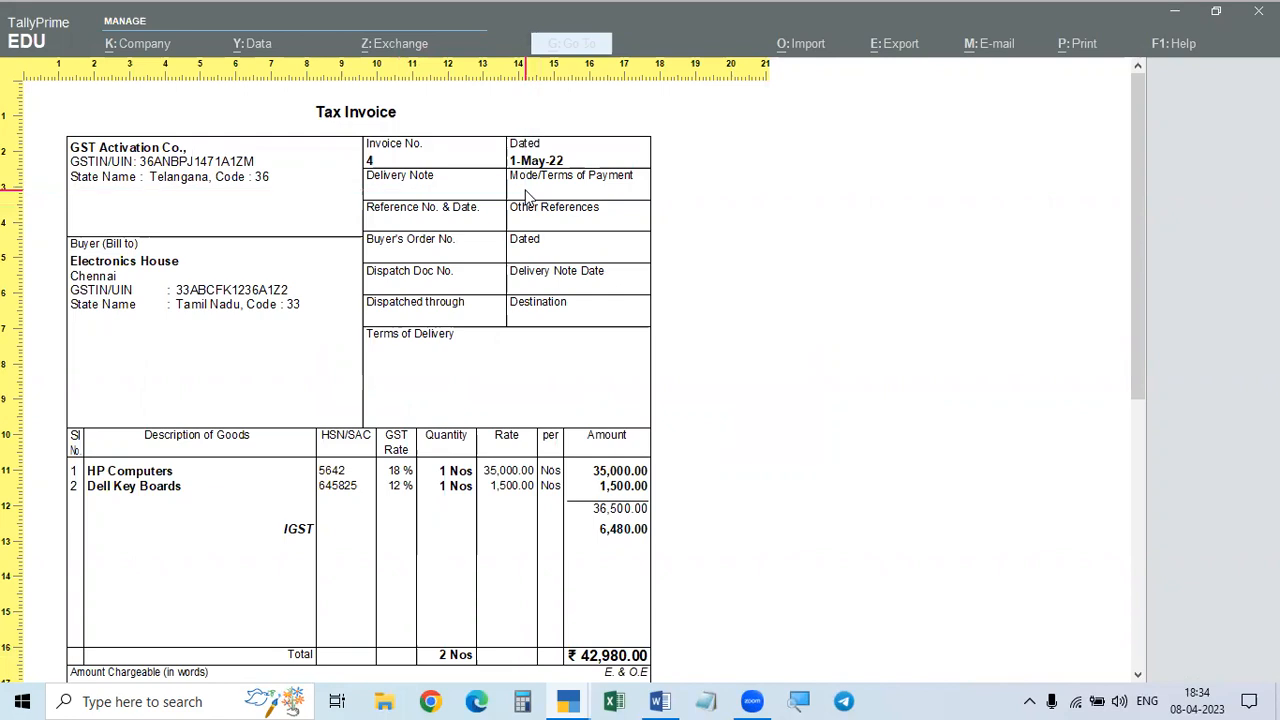
pyautogui.press('Escape')
pyautogui.press('Escape')
pyautogui.press('Escape')
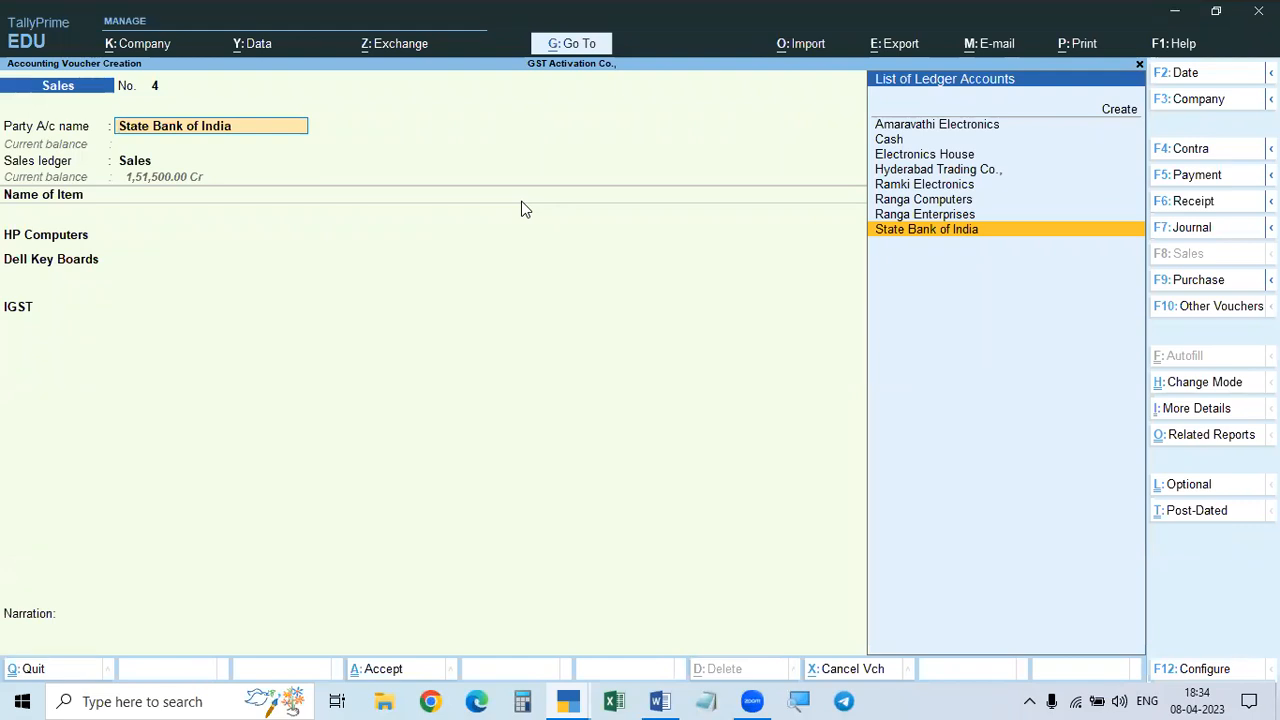
# Step: Set Provide Order details to Yes in the sales voucher configuration and save the configuration
pyautogui.press('F12')
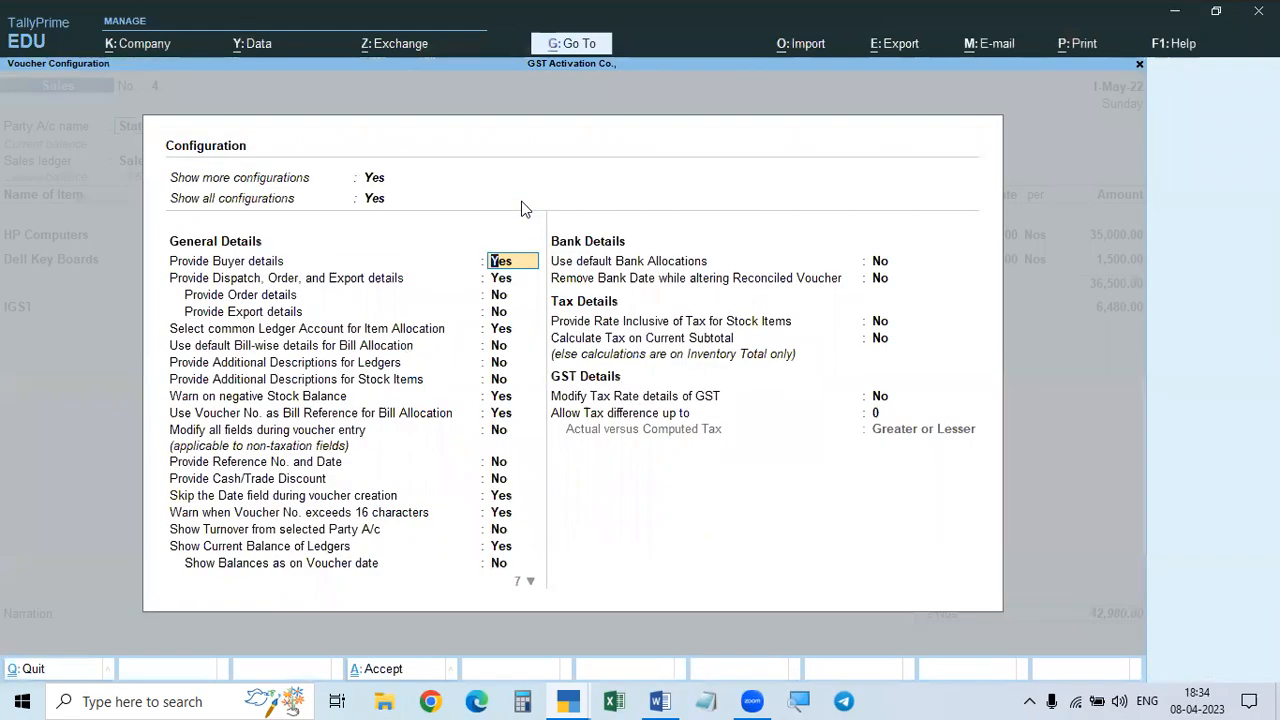
pyautogui.press('Return')
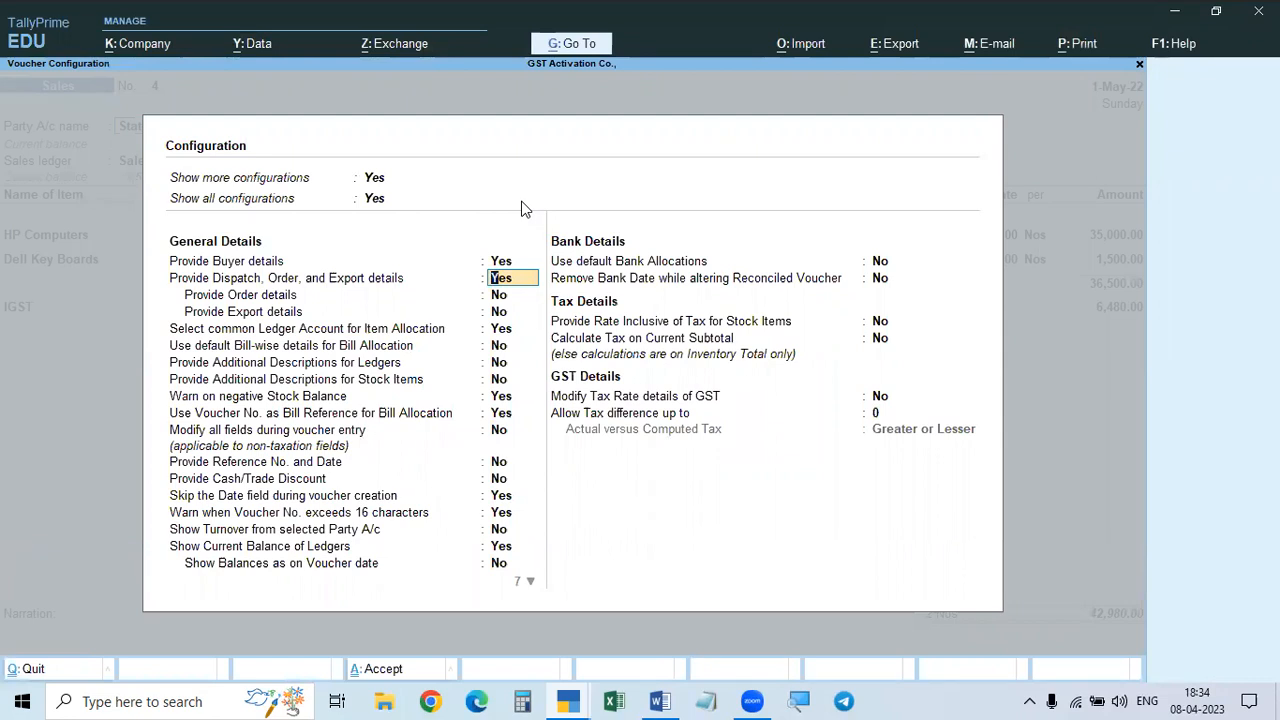
pyautogui.press('Return')
pyautogui.write('y')
pyautogui.press('Return')
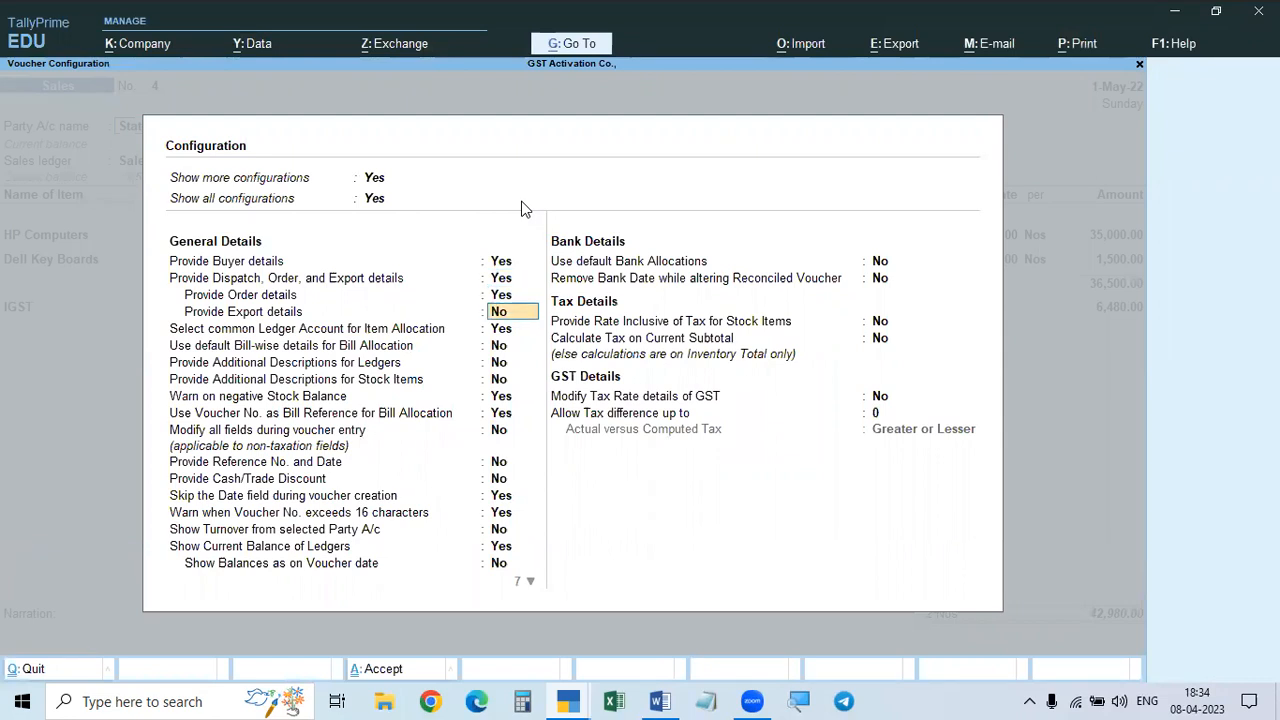
pyautogui.hotkey('ctrl', 'a')
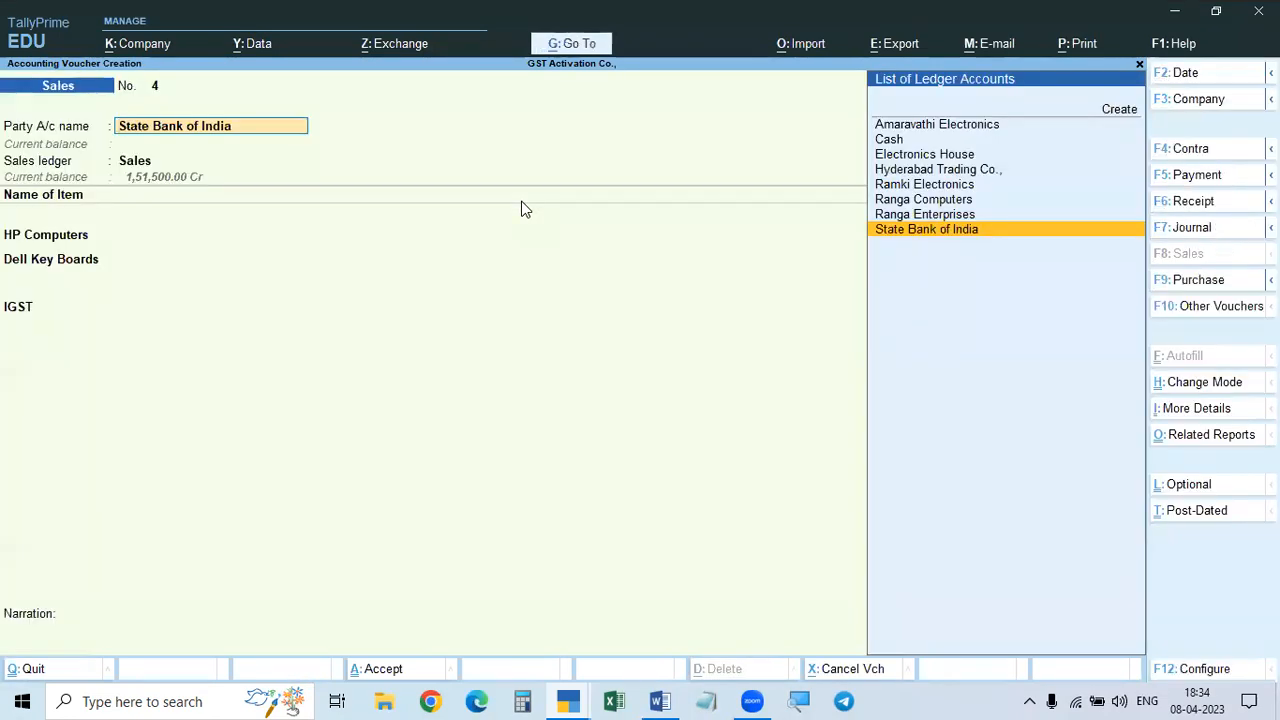
# Step: Set the Mode/Terms of Payment to CASH in the voucher's order details and accept the Electronics House party details
pyautogui.press('Return')
pyautogui.press('Return')
pyautogui.press('Return')
pyautogui.press('Return')
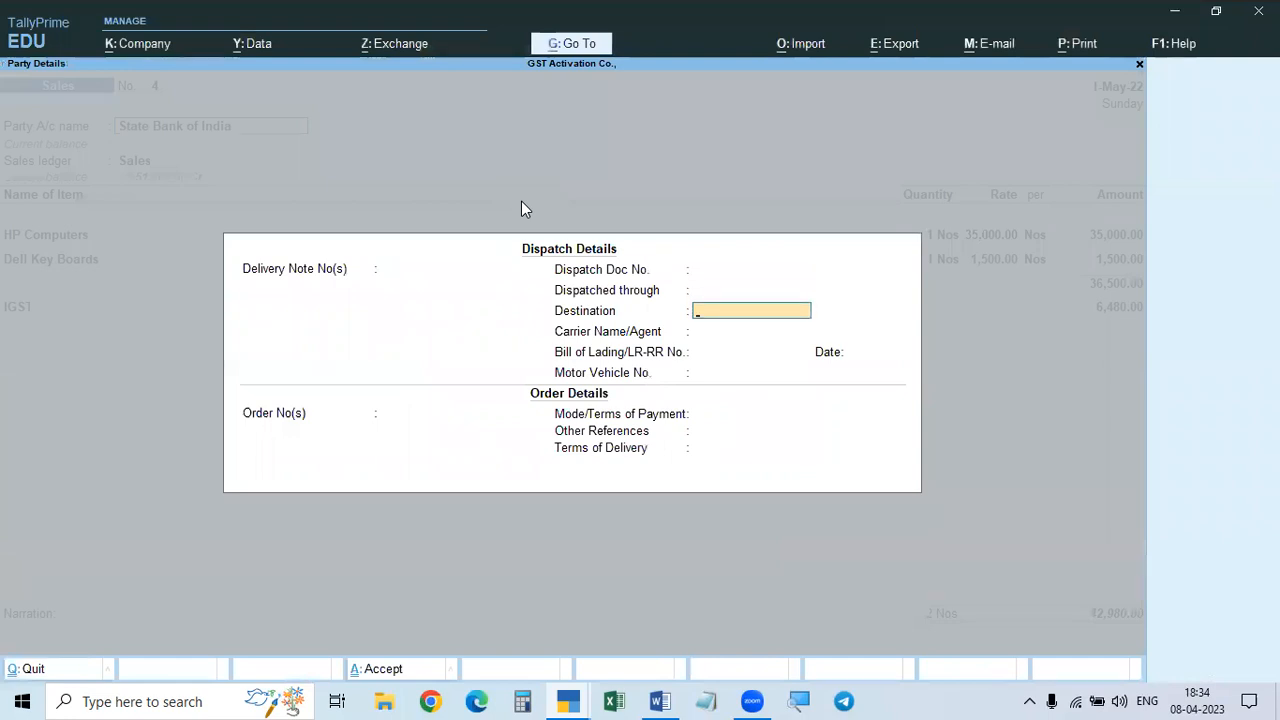
pyautogui.press('Return')
pyautogui.press('Return')
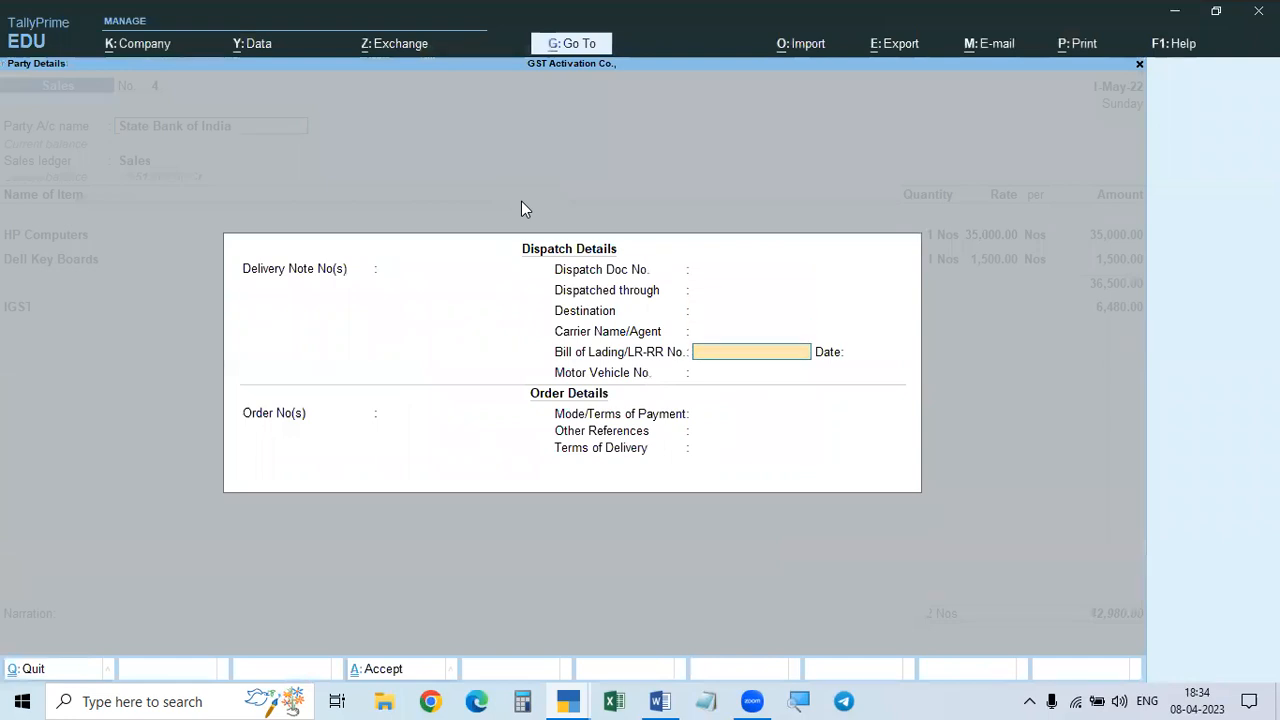
pyautogui.click(726, 414)
pyautogui.write('CASH')
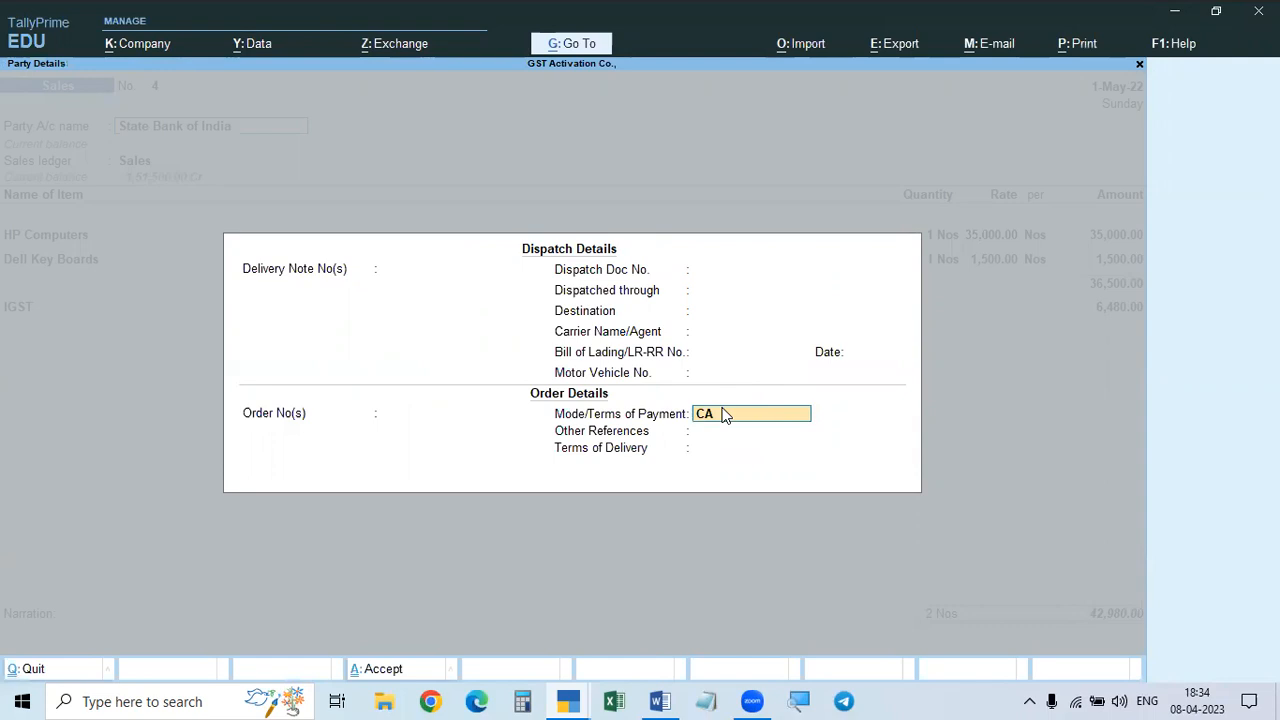
pyautogui.press('Return')
pyautogui.press('Return')
pyautogui.press('Return')
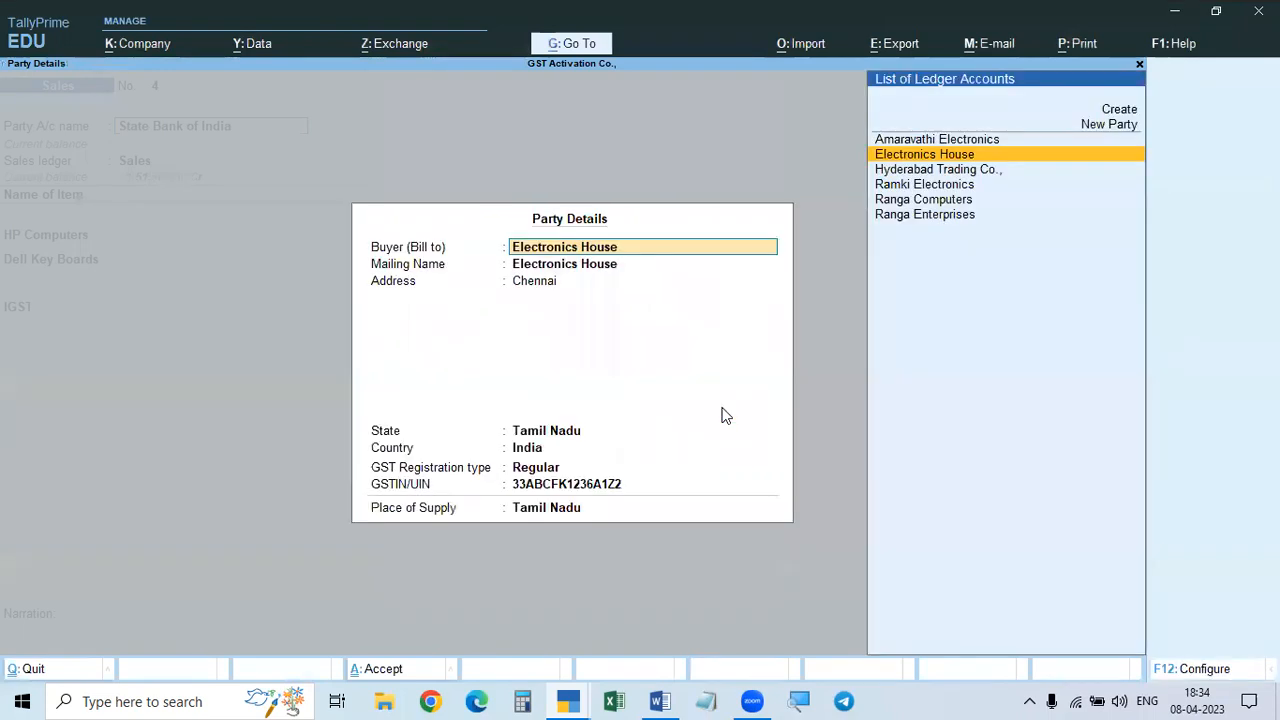
pyautogui.hotkey('ctrl', 'a')
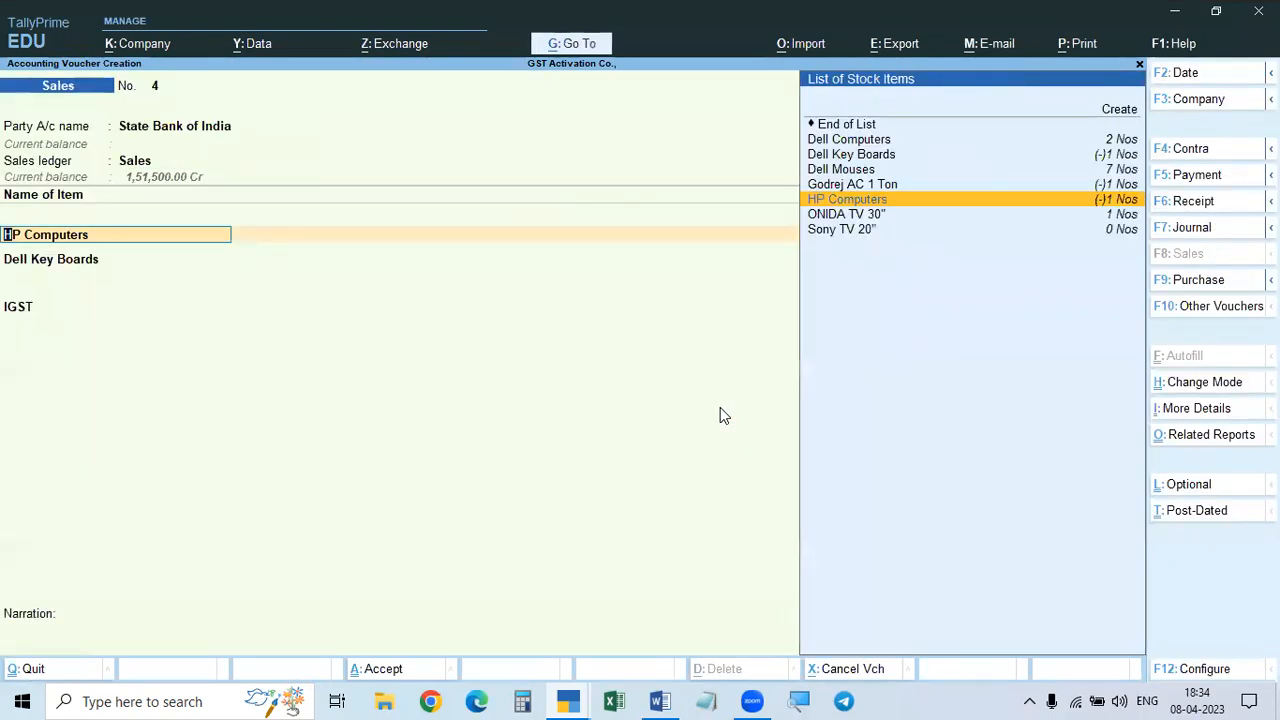
# Step: Accept the existing HP Computers, Dell Key Boards and IGST entries of the sales voucher up to the voucher total
pyautogui.press('Return')
pyautogui.press('Return')
pyautogui.press('Return')
pyautogui.press('Return')
pyautogui.press('Return')
pyautogui.press('Return')
pyautogui.press('Return')
pyautogui.press('Return')
pyautogui.press('Return')
pyautogui.press('Return')
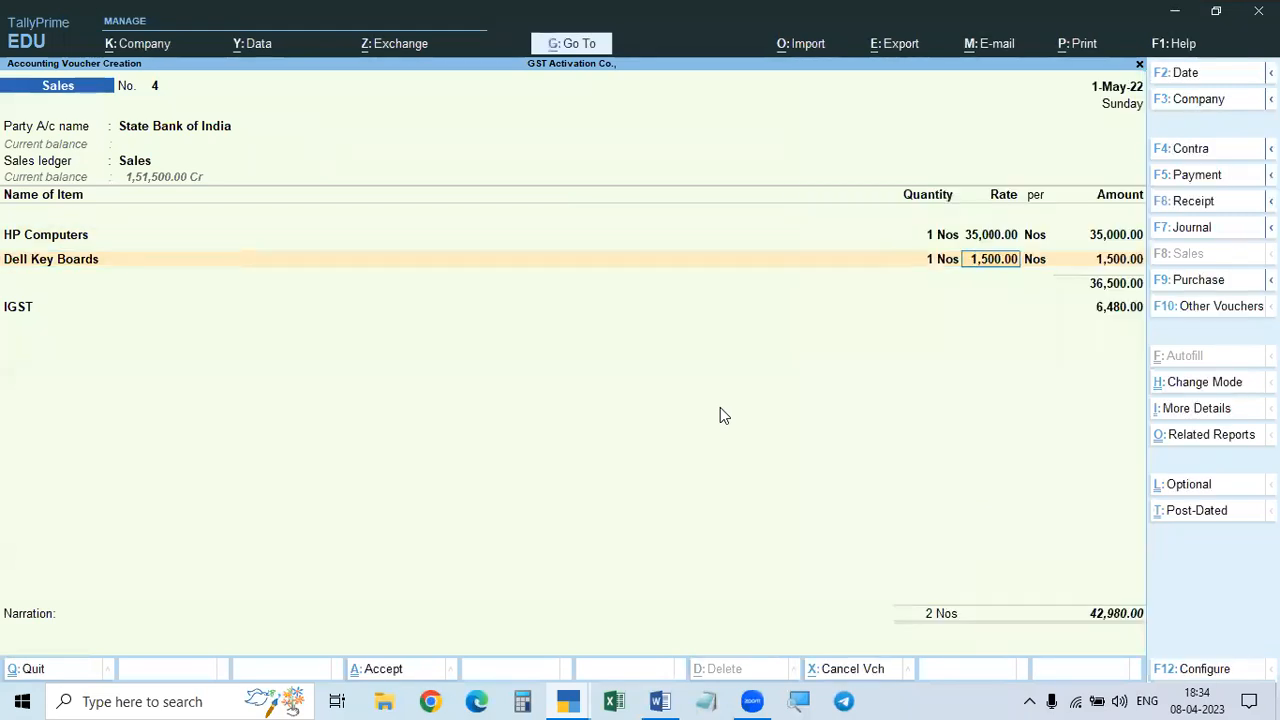
pyautogui.press('Return')
pyautogui.press('Return')
pyautogui.press('Return')
pyautogui.press('Return')
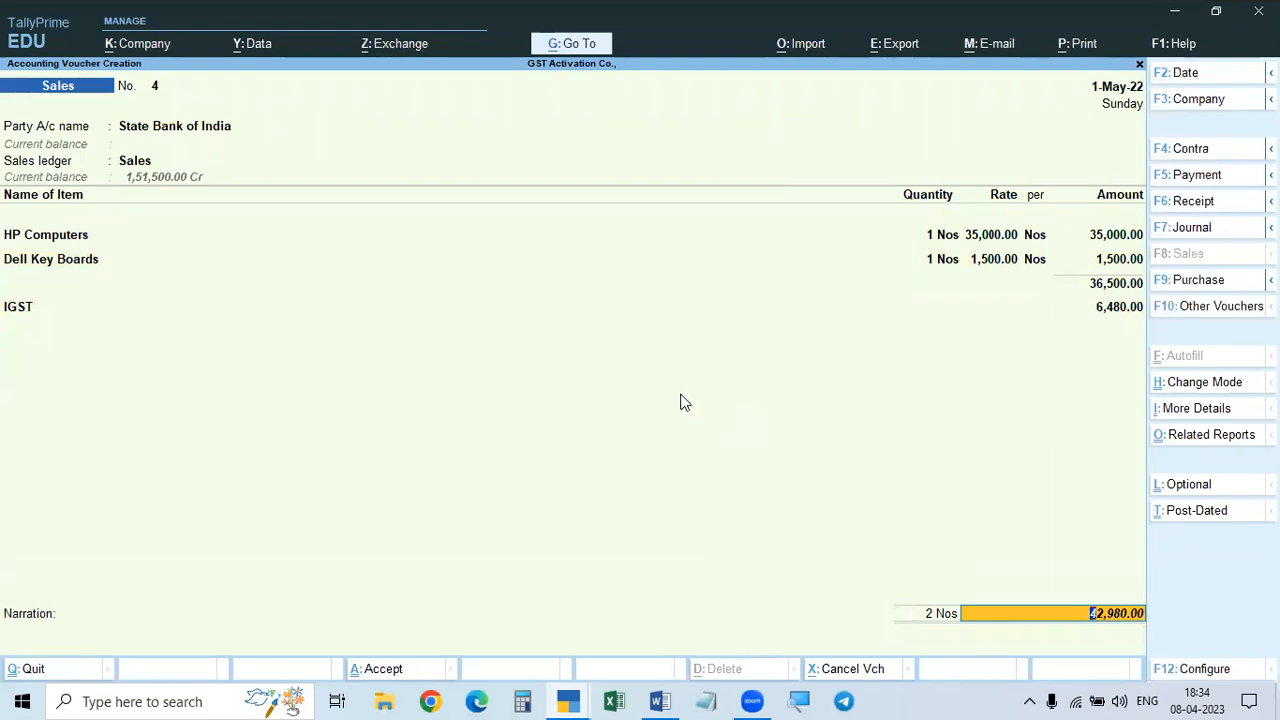
# Step: Examine the Mode/Terms of Payment on the voucher's tax invoice in an enlarged print preview, and return to the party account
pyautogui.hotkey('ctrl', 'p')
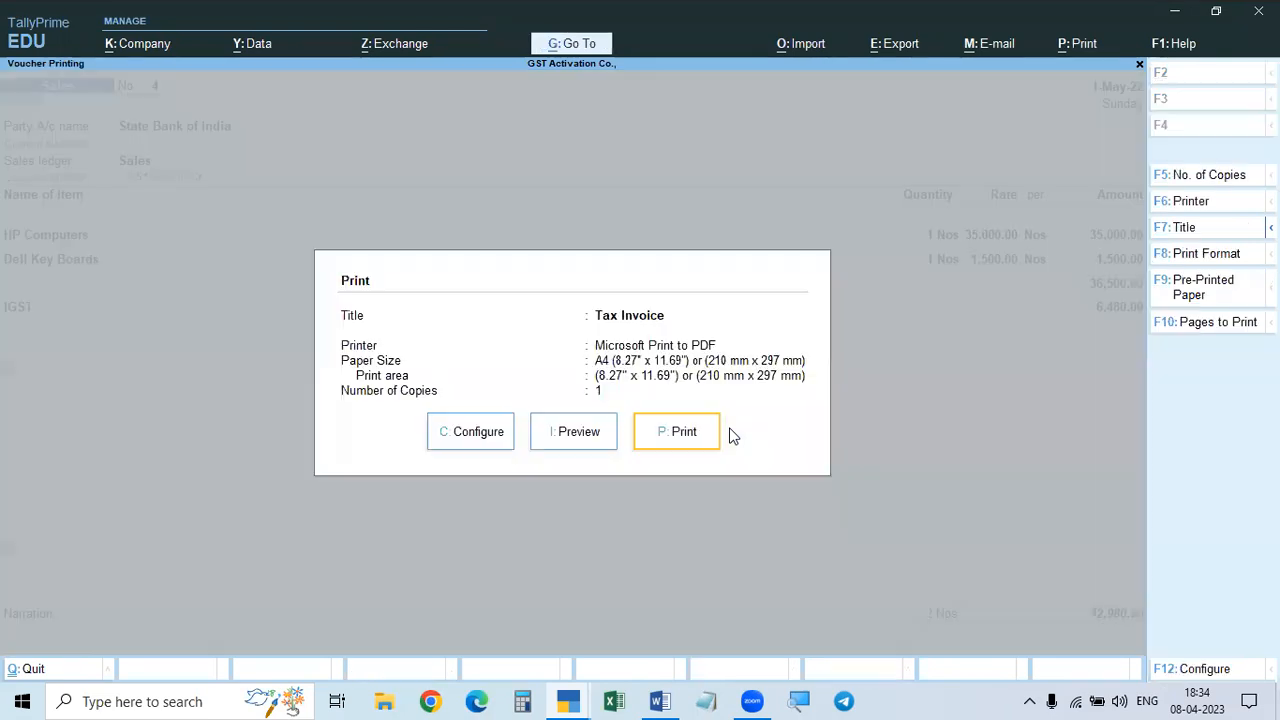
pyautogui.click(572, 437)
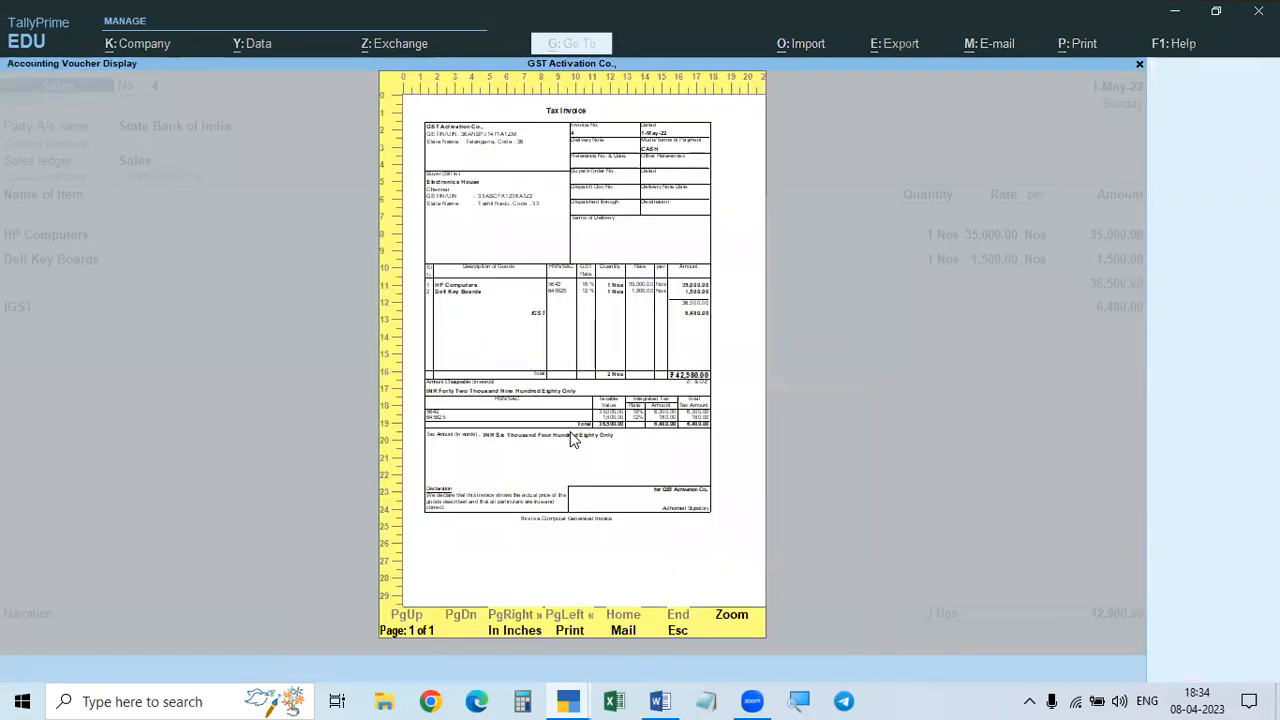
pyautogui.click(725, 619)
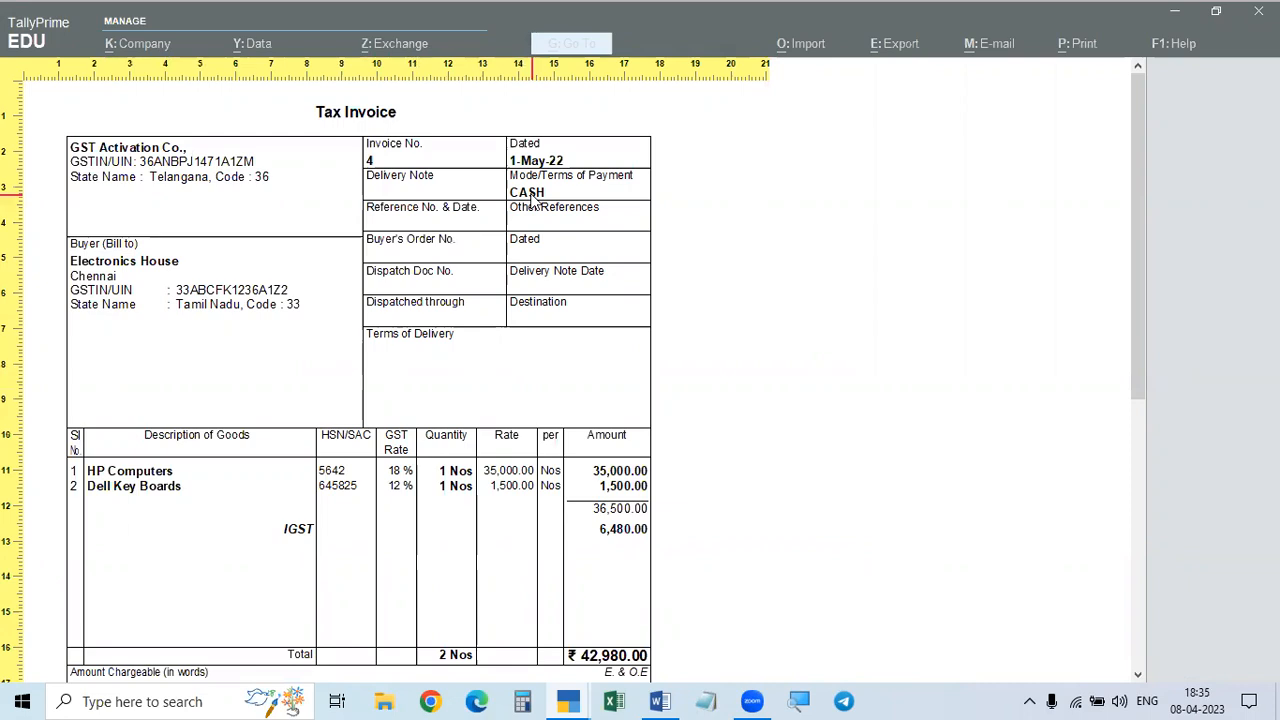
pyautogui.press('Escape')
pyautogui.press('Escape')
pyautogui.press('Escape')
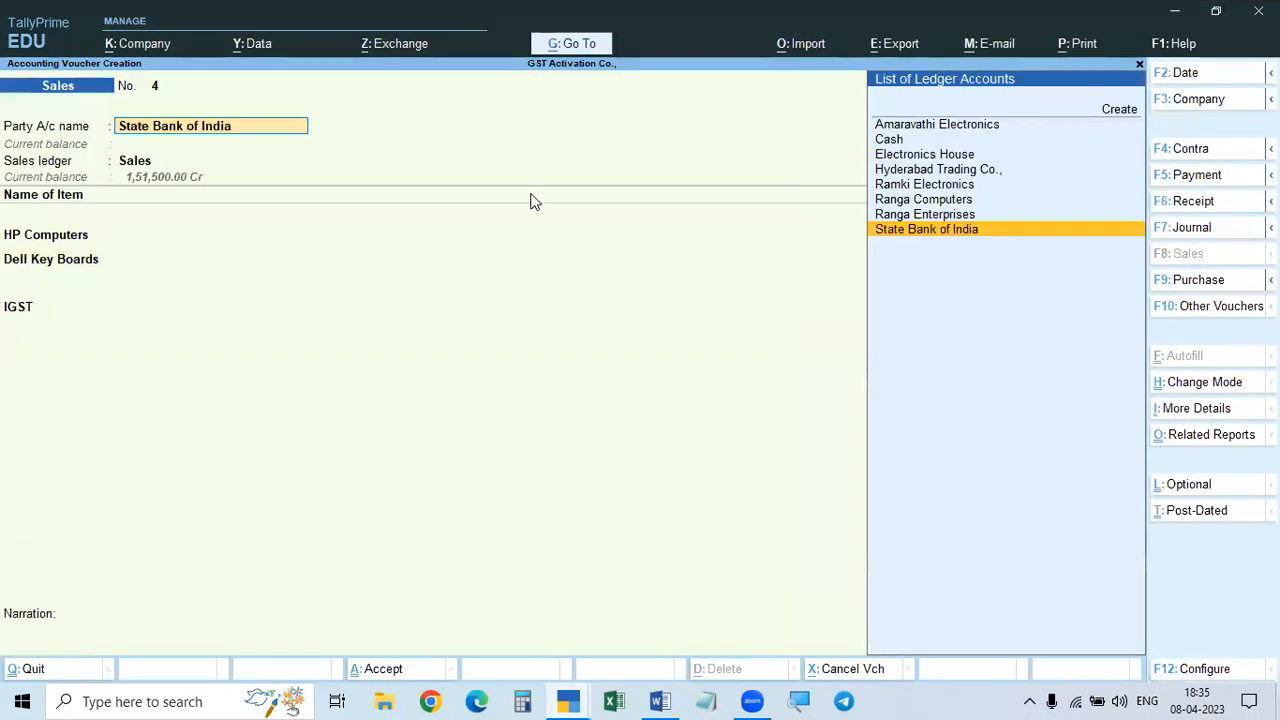
# Step: Keep State Bank of India as the party account and accept the existing dispatch, order and party details
pyautogui.press('Return')
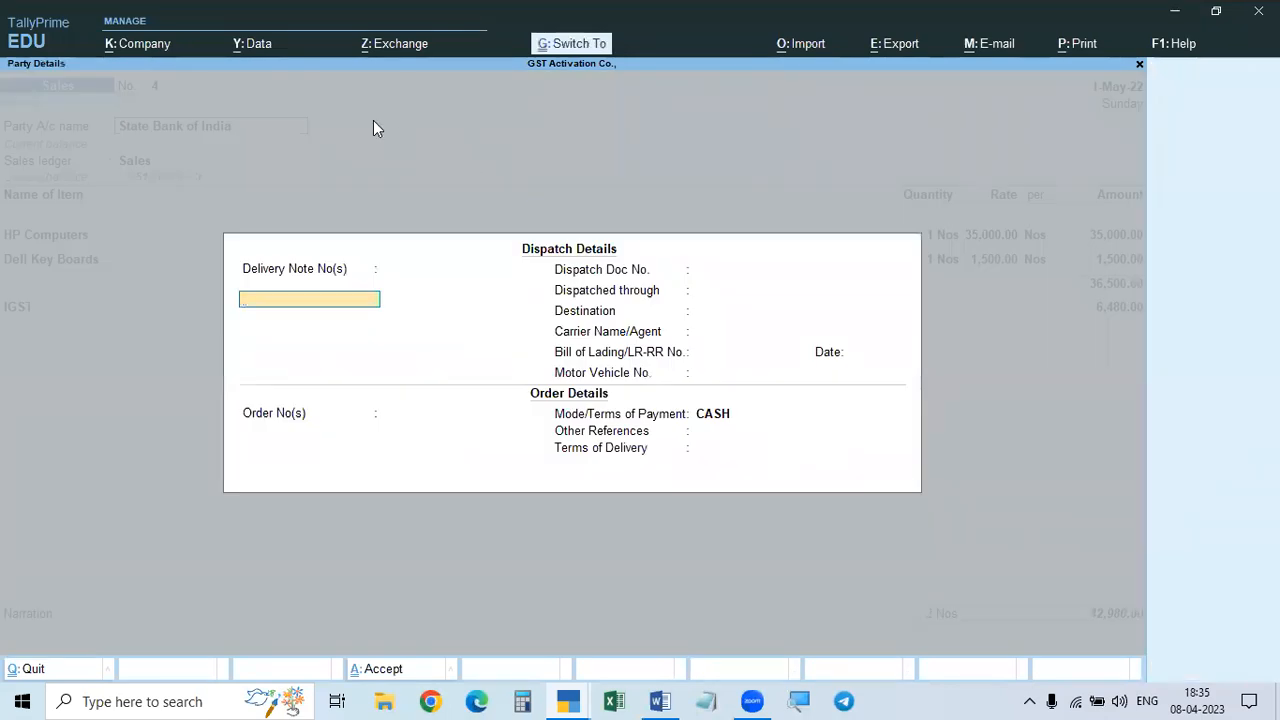
pyautogui.hotkey('ctrl', 'a')
pyautogui.hotkey('ctrl', 'a')
pyautogui.press('Return')
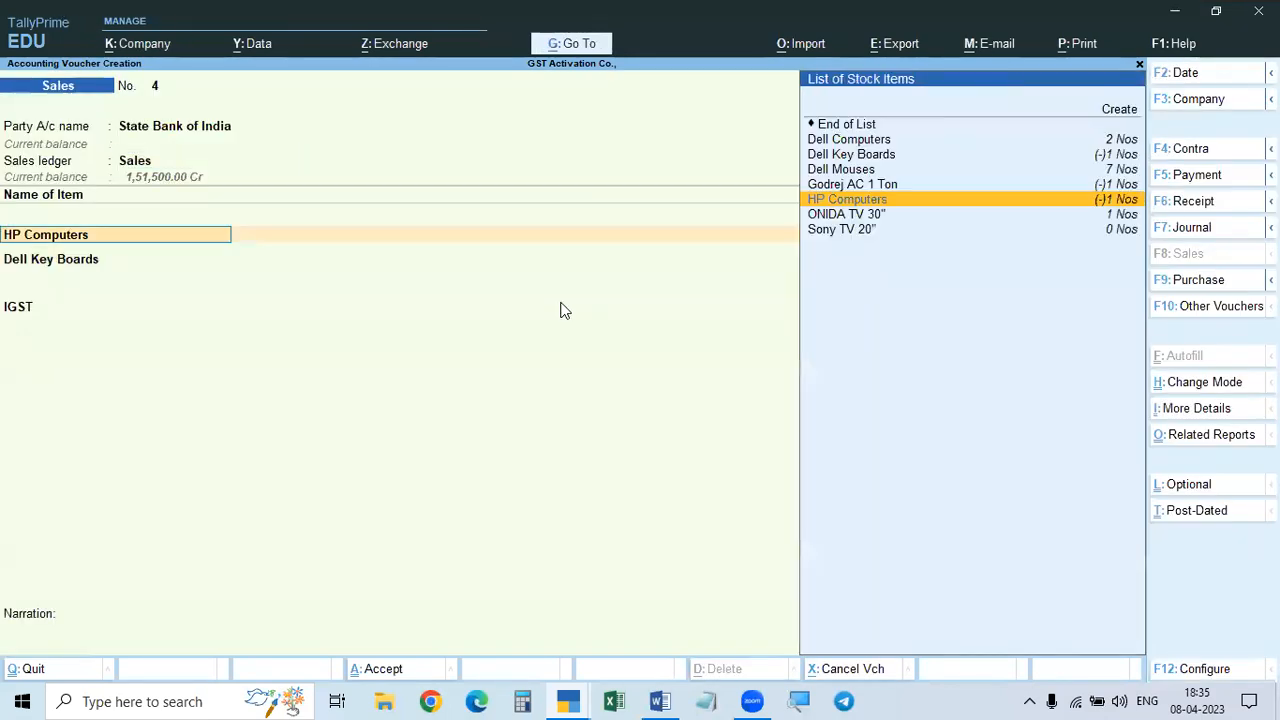
# Step: Confirm the sales voucher's HP Computers and Dell Key Boards item lines and its IGST ledger line with their existing values
pyautogui.press('Return')
pyautogui.press('Return')
pyautogui.press('Return')
pyautogui.press('Return')
pyautogui.press('Return')
pyautogui.press('Return')
pyautogui.press('Return')
pyautogui.press('Return')
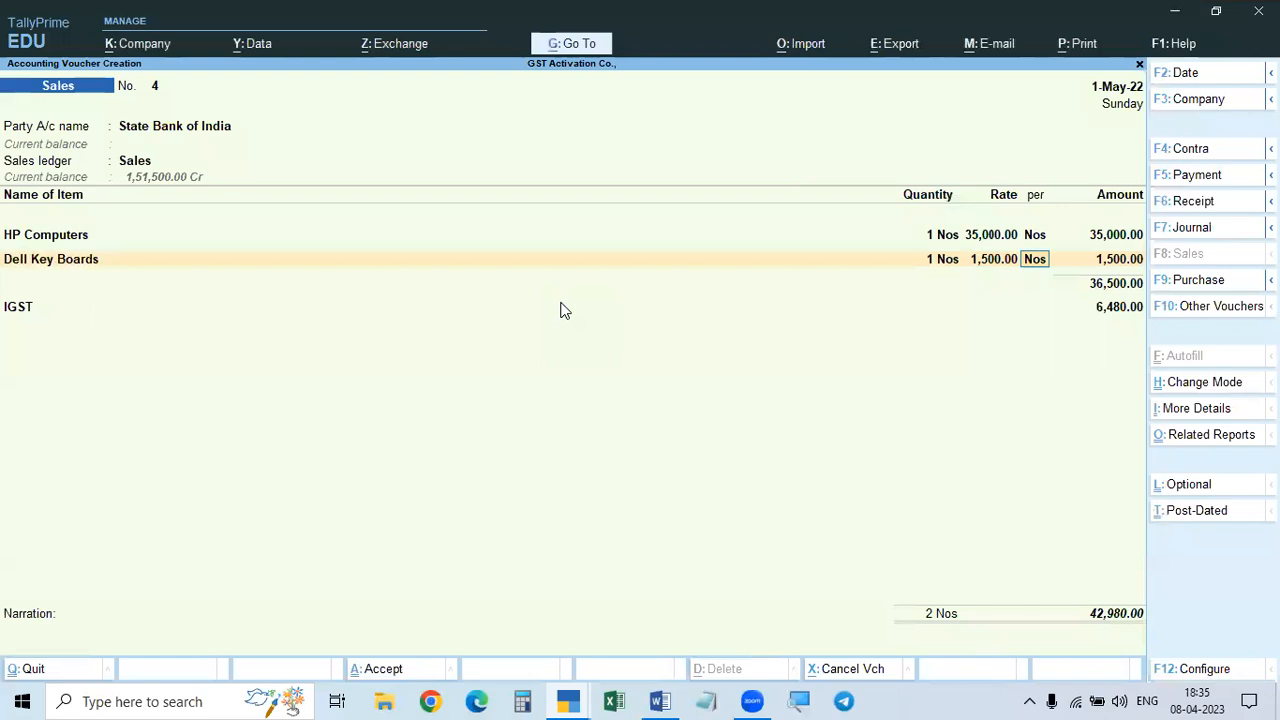
pyautogui.press('Return')
pyautogui.press('Return')
pyautogui.press('Return')
pyautogui.press('Return')
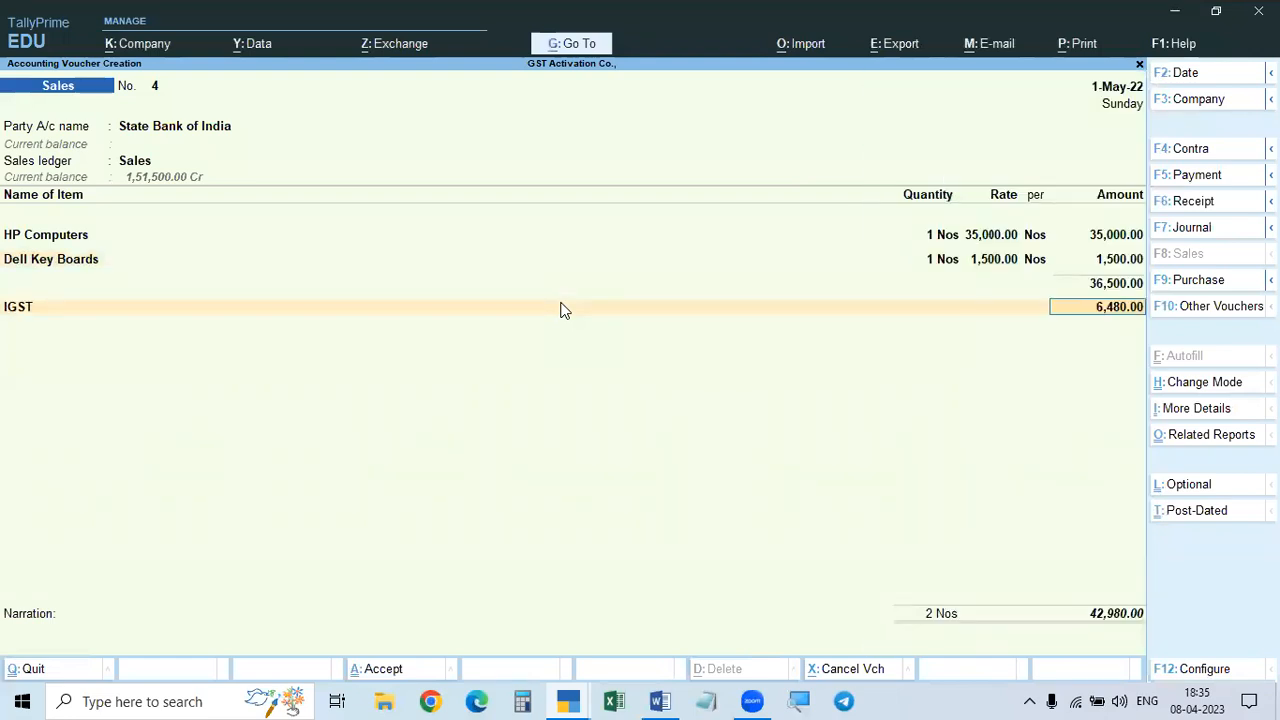
pyautogui.press('Return')
pyautogui.press('Return')
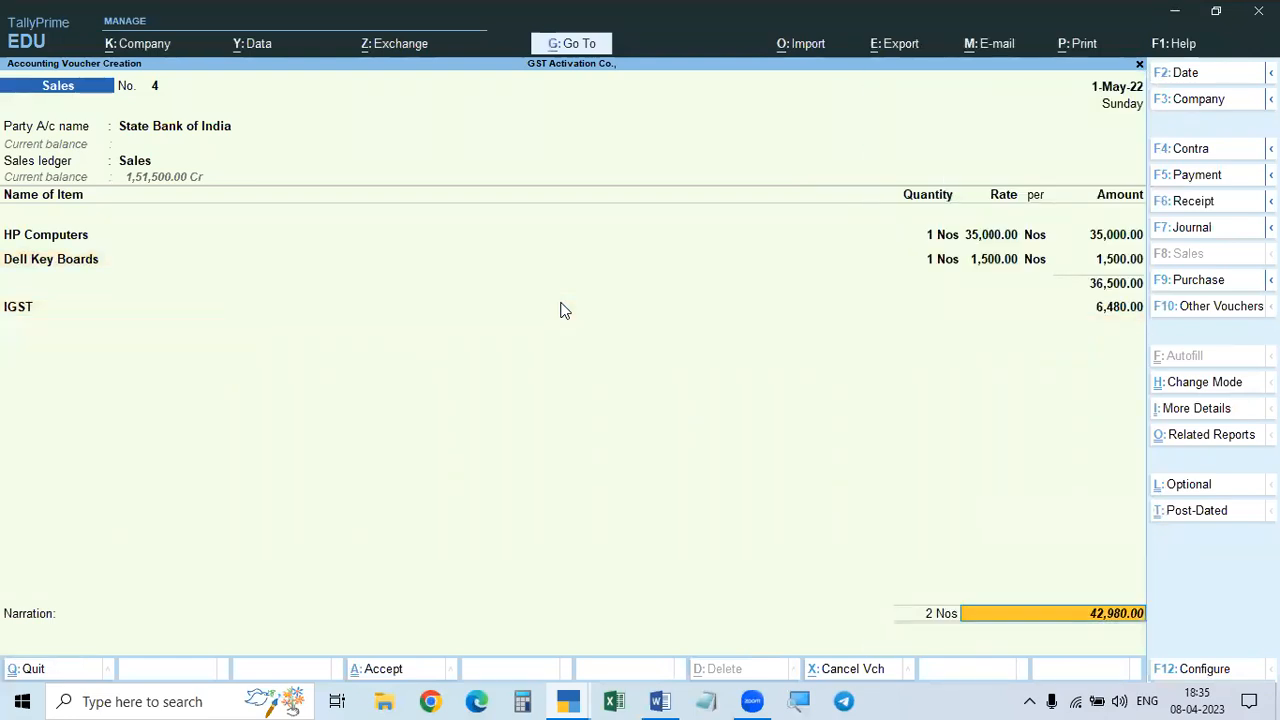
# Step: Accept the voucher total, leave the narration blank and save the State Bank of India sales voucher
pyautogui.press('Return')
pyautogui.press('Return')
pyautogui.press('Return')
pyautogui.press('Return')
pyautogui.press('Return')
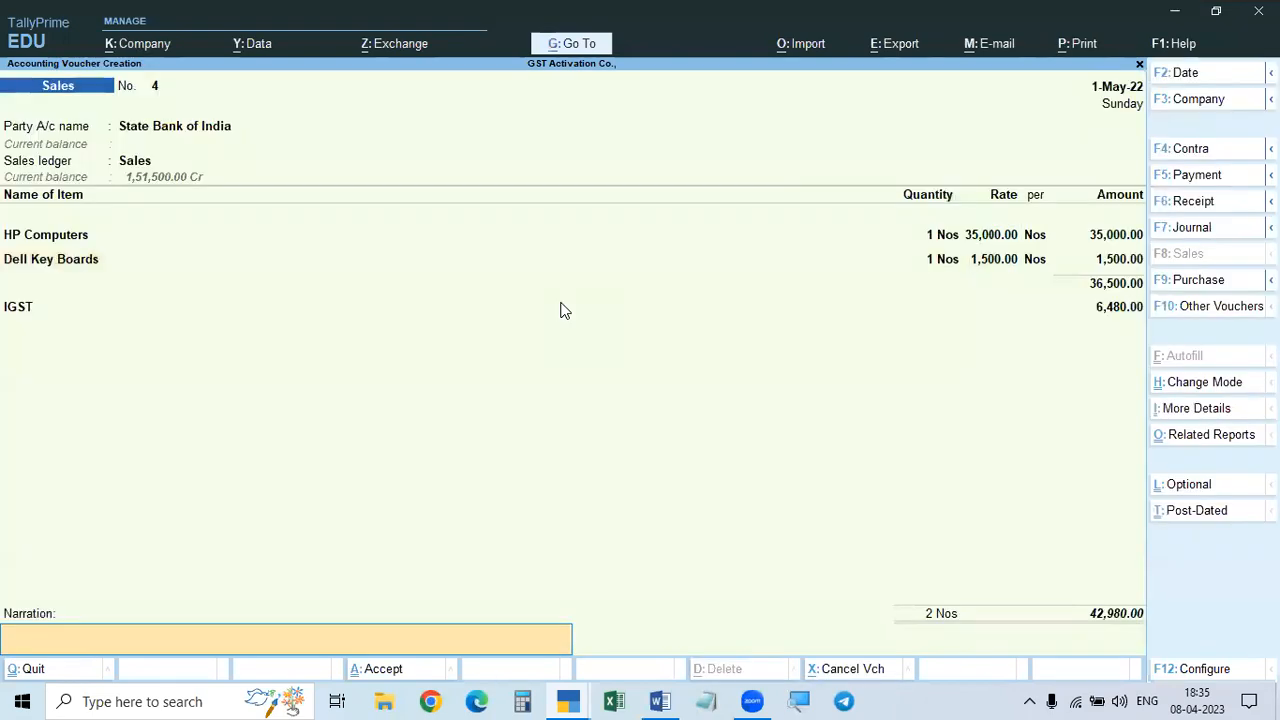
pyautogui.press('Return')
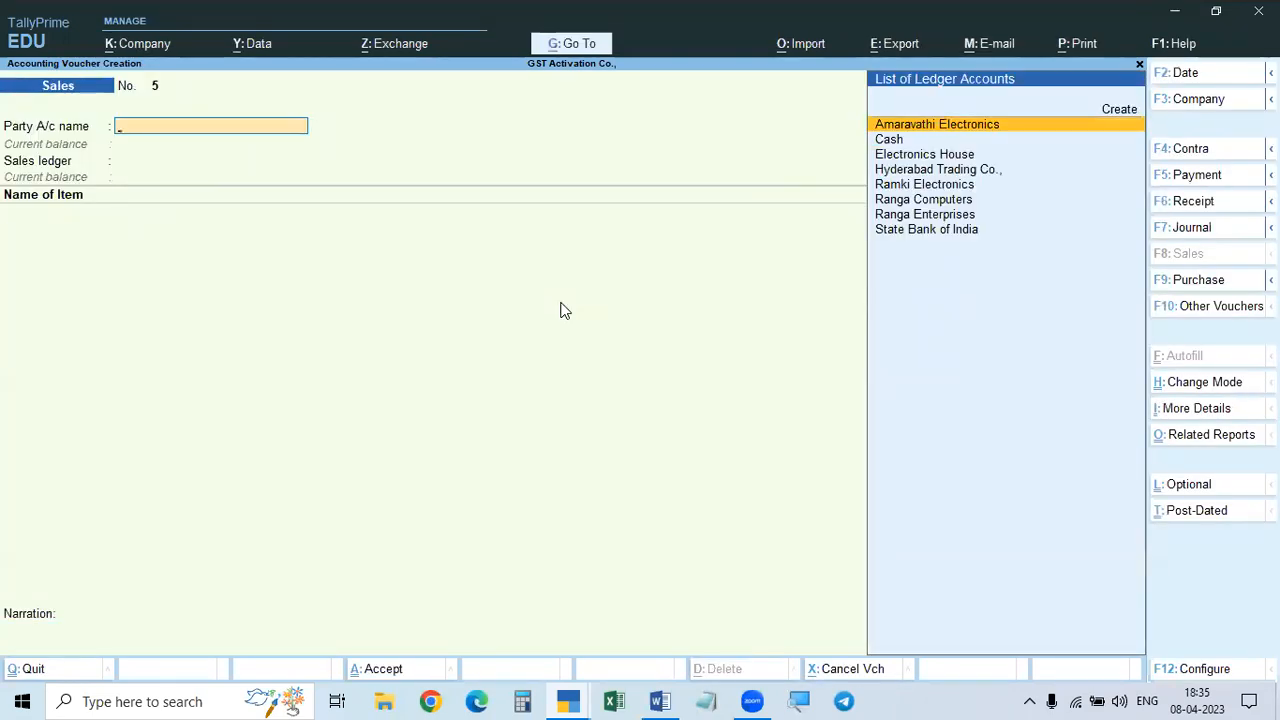
# Step: Leave the new blank sales voucher and return to the Gateway of Tally, declining to quit the program
pyautogui.press('Escape')
pyautogui.press('y')
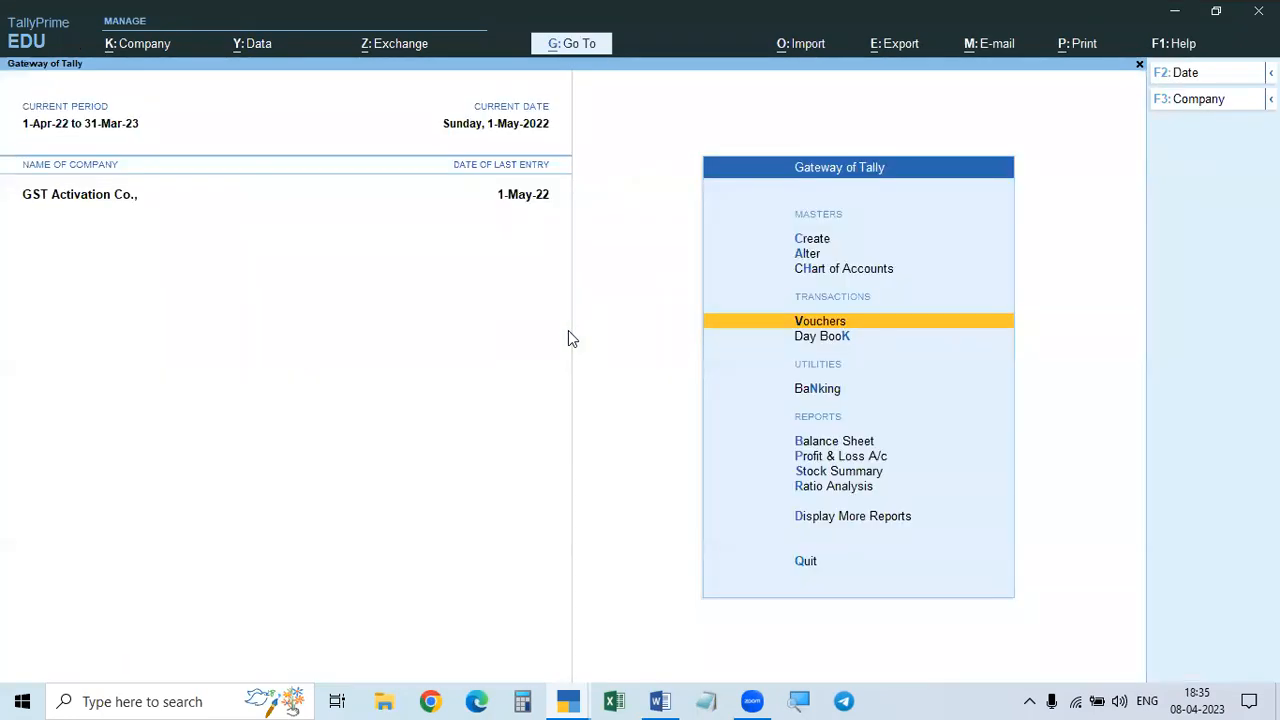
pyautogui.press('Escape')
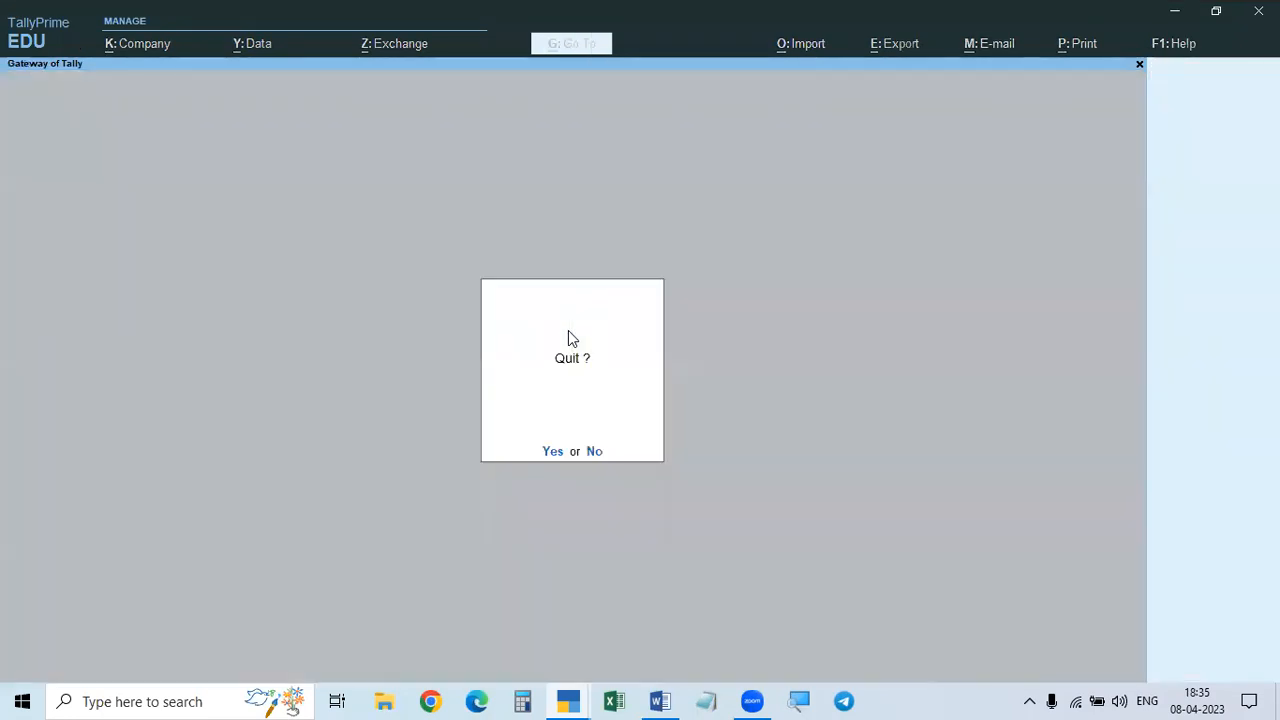
pyautogui.press('n')
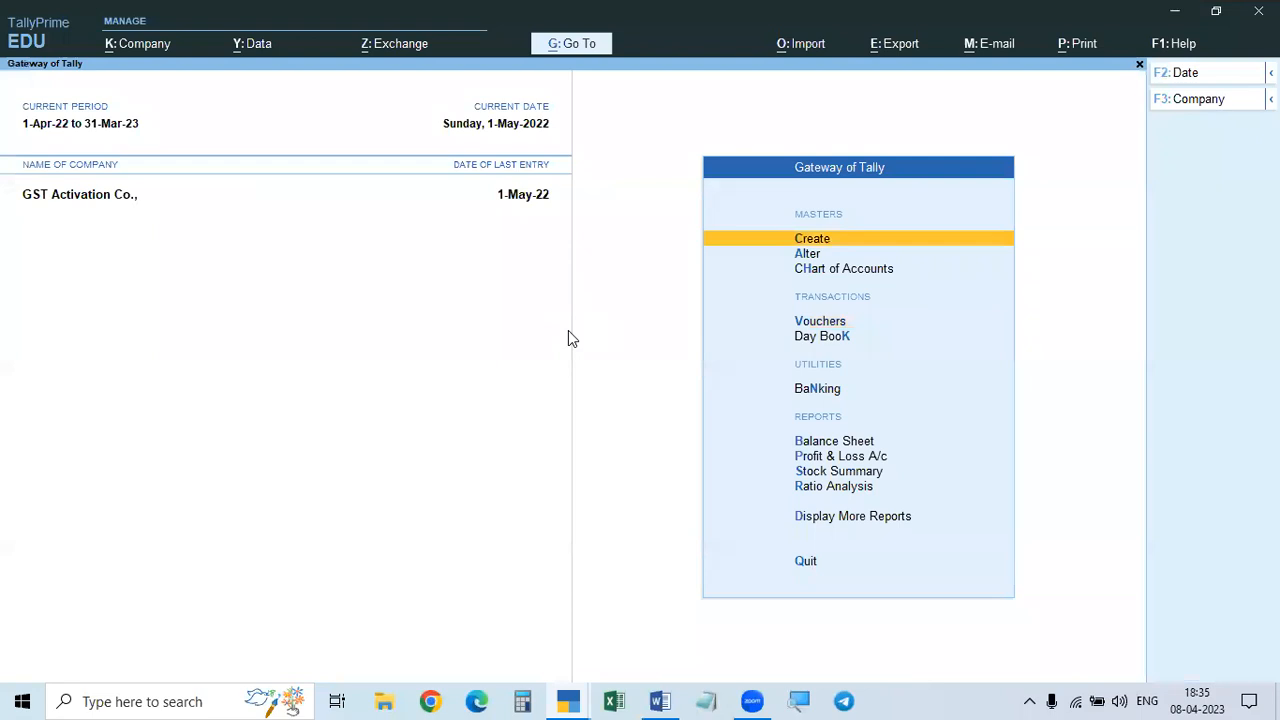